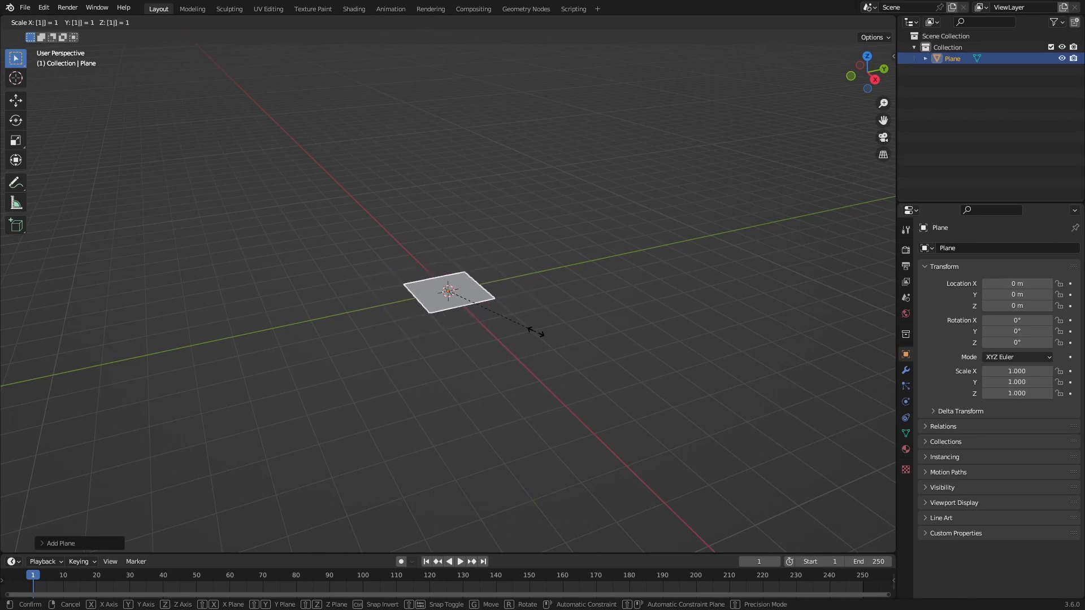
Step: Scale the plane up by a factor of 10 and again by a factor of 5
text(0)
key(Return)
scroll(534, 331, down, 4)
middle_drag(534, 331, 483, 457)
middle_drag(531, 298, 434, 457)
text(s5)
key(Return)
scroll(546, 399, down, 5)
middle_drag(561, 287, 534, 320)
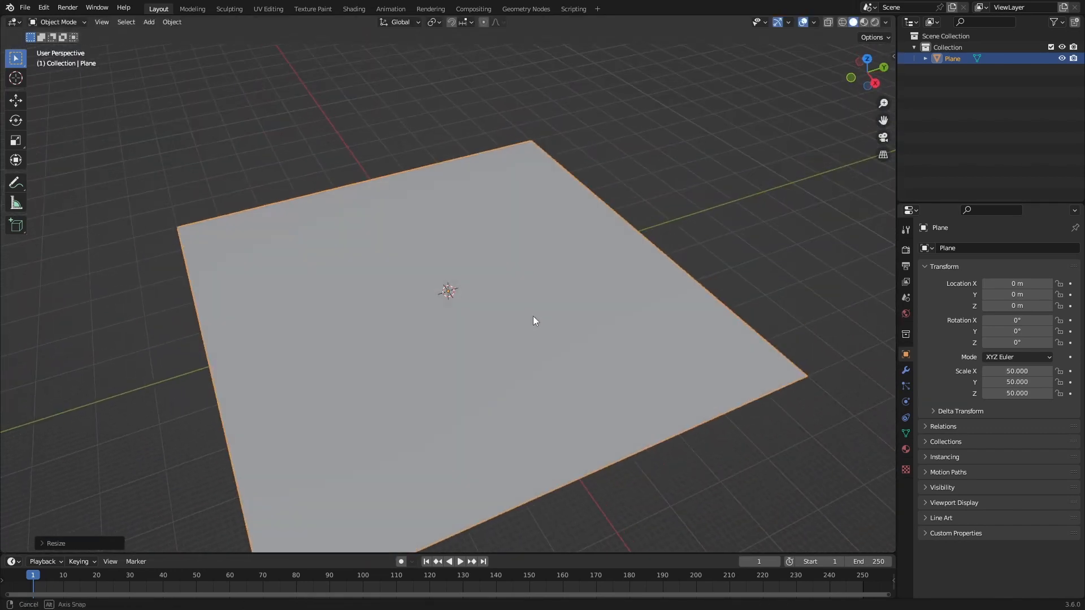
Step: Apply all transforms to the enlarged plane
key(ctrl+a)
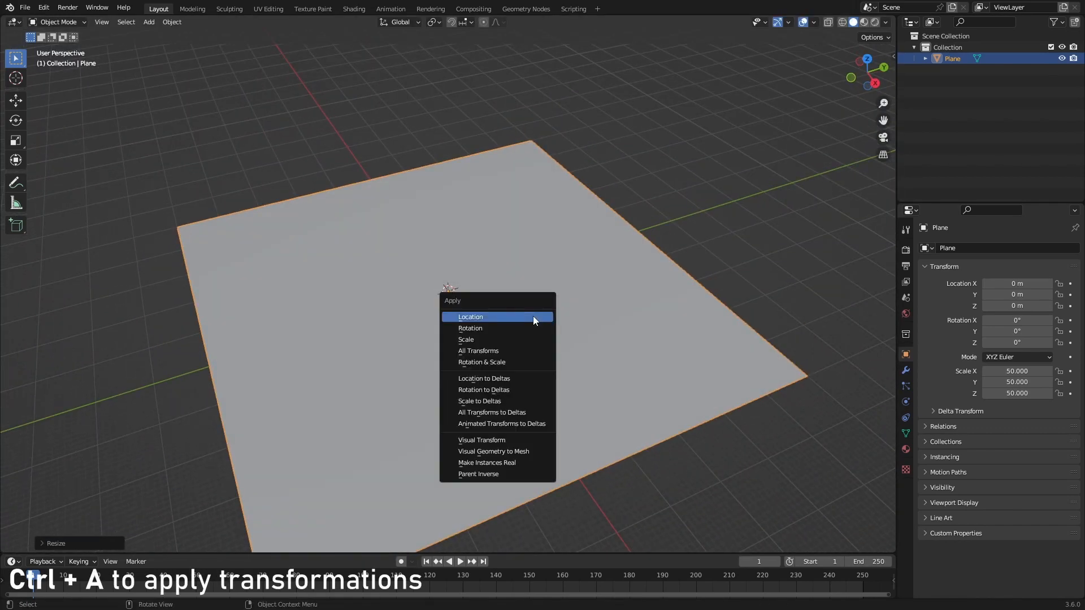
click(486, 351)
middle_drag(467, 322, 308, 363)
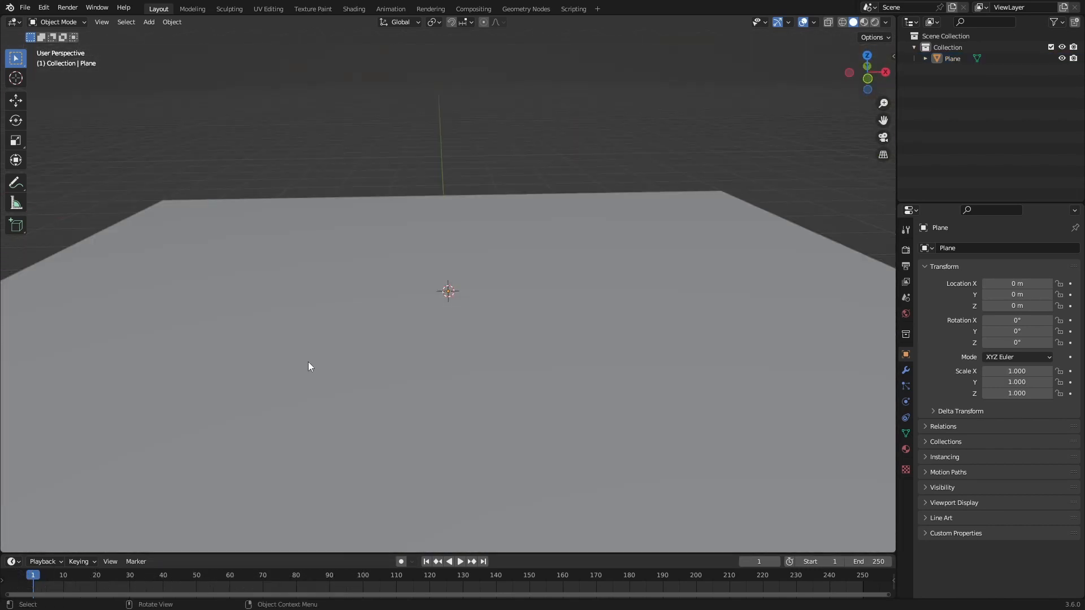
middle_drag(241, 378, 204, 364)
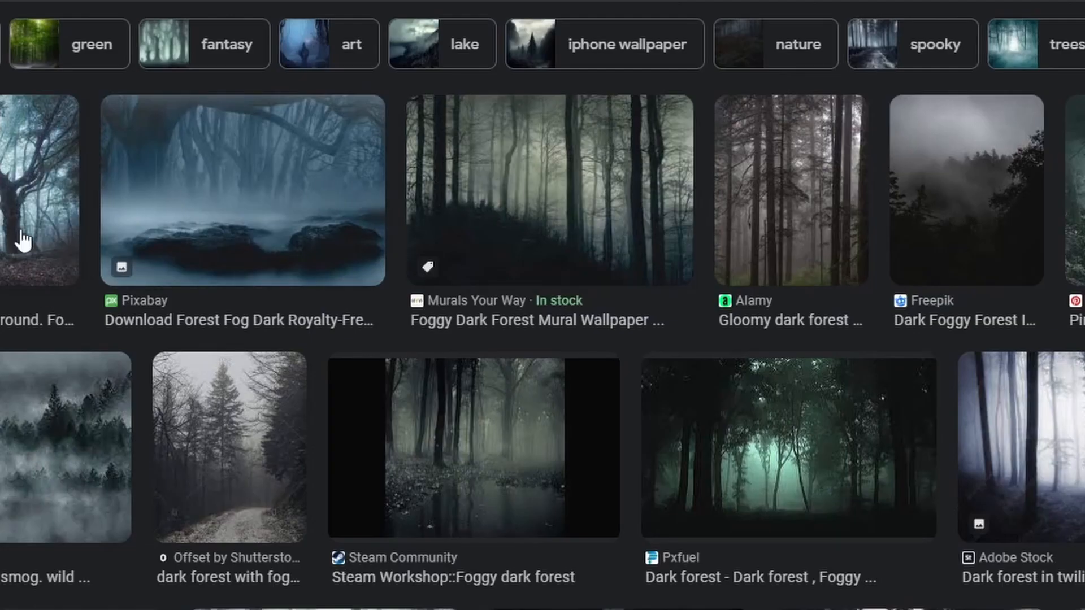
Step: Browse the foggy dark forest reference images in the web image search
scroll(971, 375, down, 5)
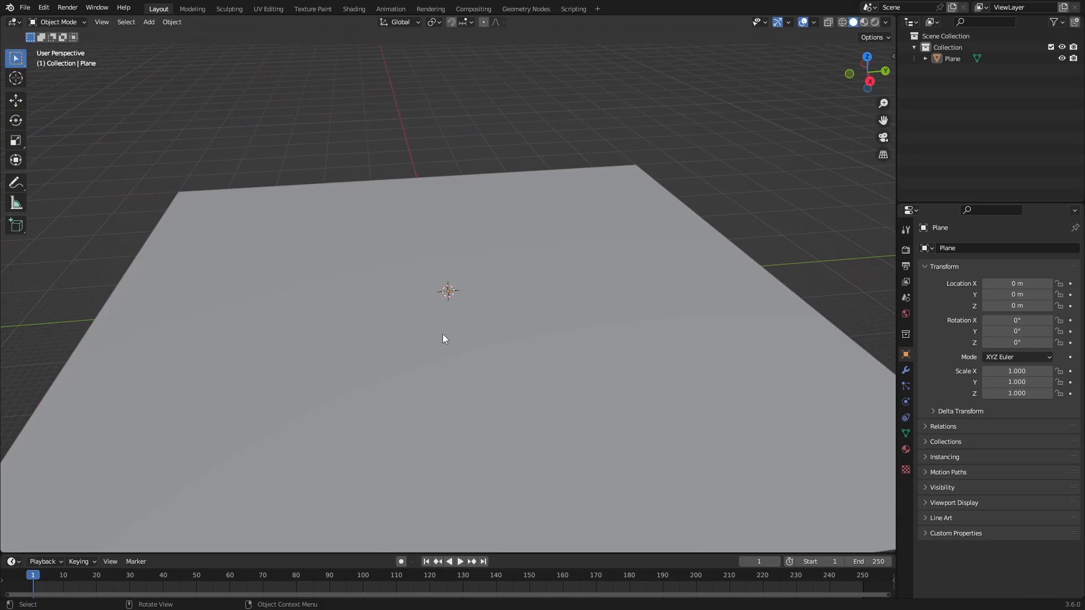
Step: Subdivide the whole plane repeatedly in Edit Mode into a very dense grid, and return to Object Mode
middle_drag(430, 313, 409, 303)
key(Tab)
right_click(438, 303)
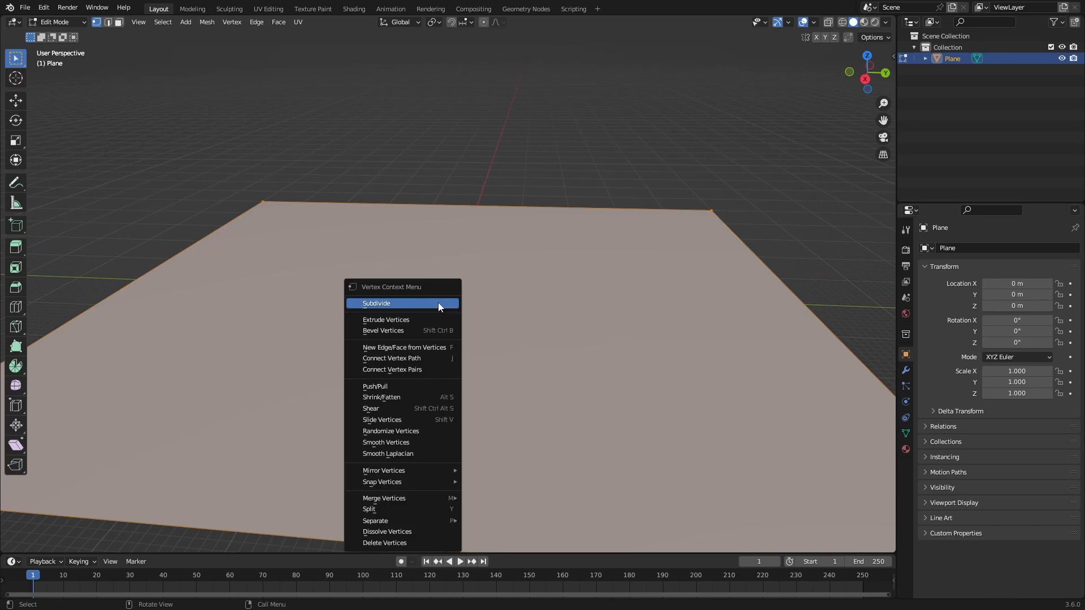
click(439, 303)
right_click(412, 302)
click(412, 302)
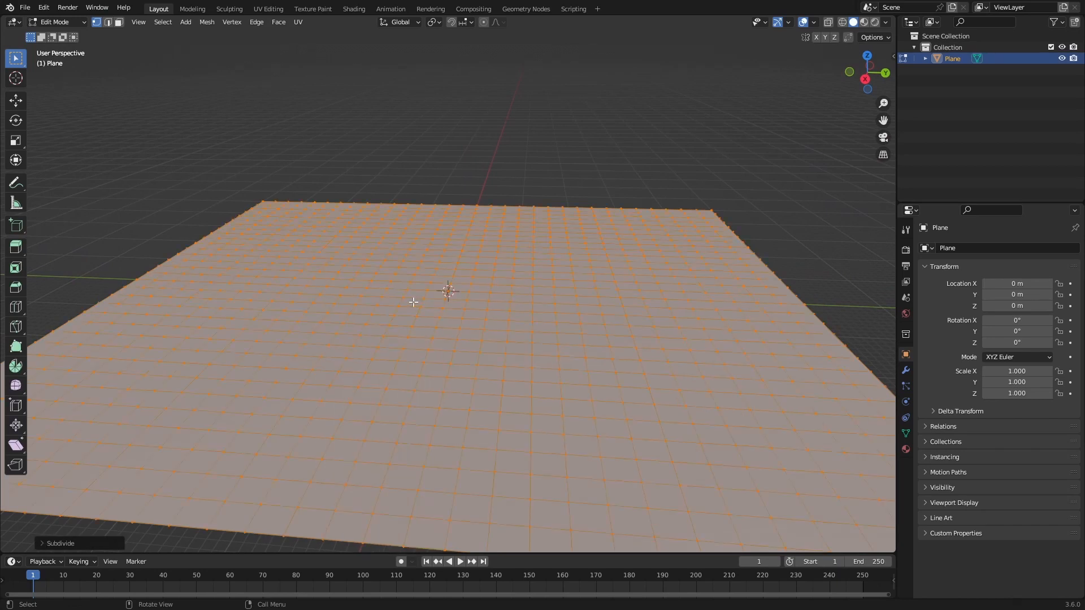
right_click(413, 302)
click(413, 302)
right_click(413, 301)
click(412, 302)
right_click(412, 302)
click(413, 302)
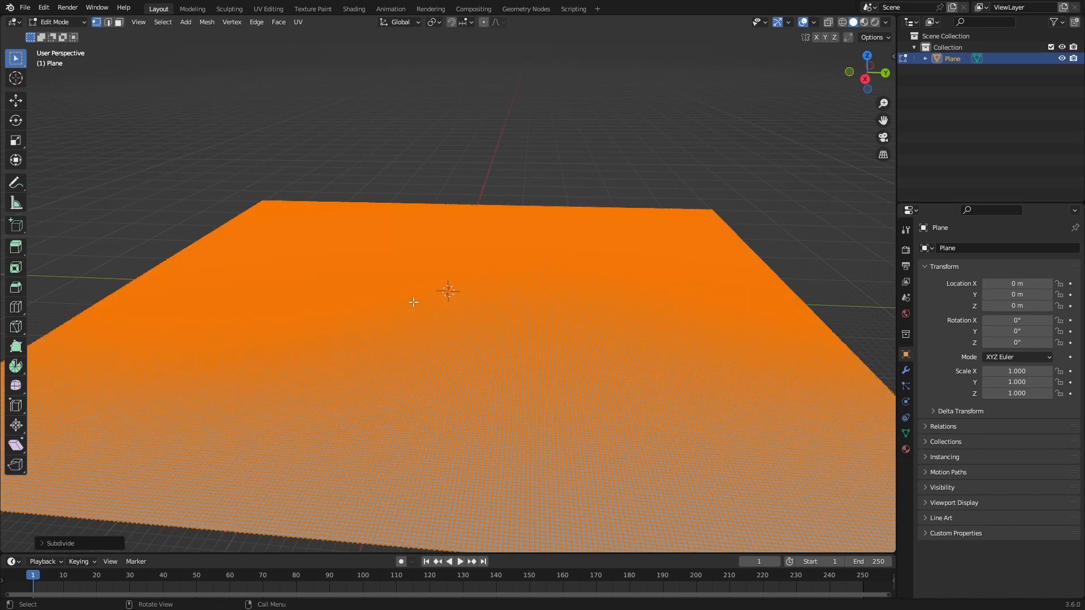
middle_drag(413, 302, 358, 276)
key(Tab)
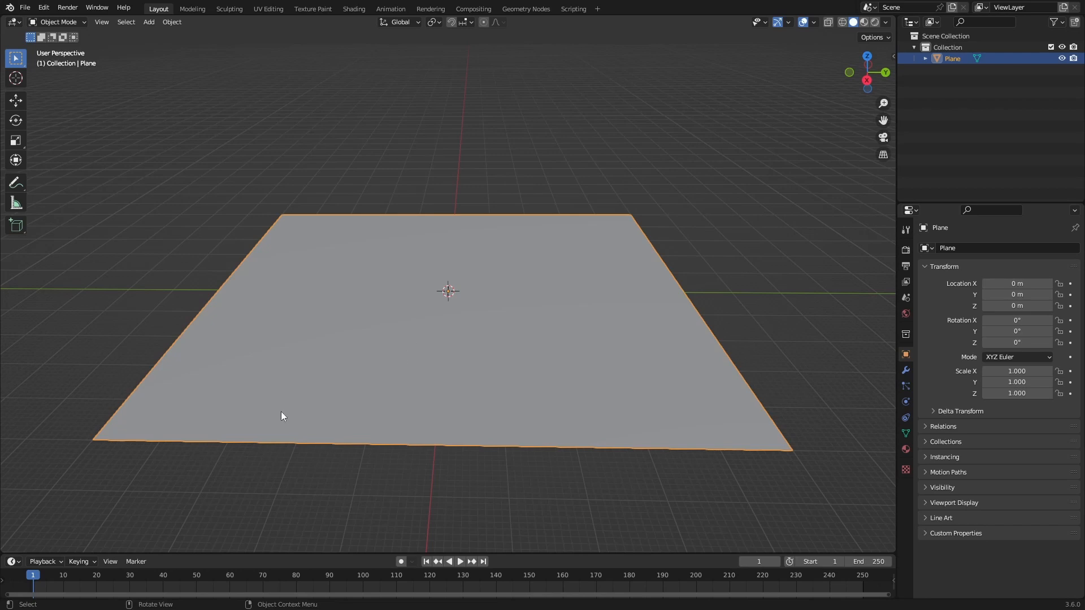
Step: Switch to the Sculpting workspace with the whole plane in view
middle_drag(469, 307, 308, 92)
click(229, 8)
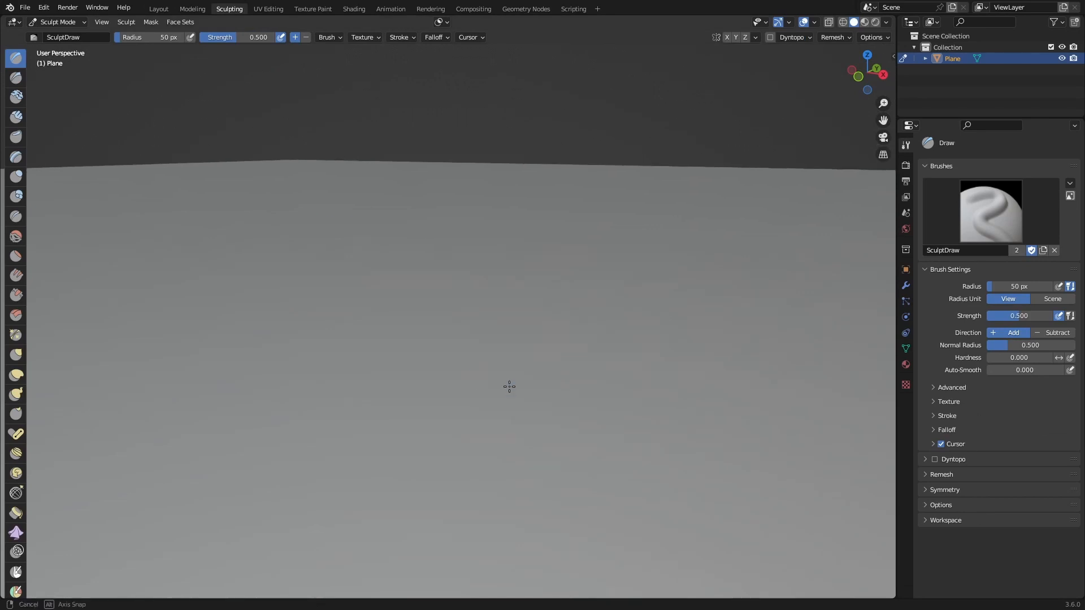
mouse_move(509, 387)
middle_down()
mouse_move(460, 382)
mouse_move(442, 362)
mouse_move(446, 393)
mouse_move(460, 392)
mouse_move(477, 363)
middle_up()
click(964, 216)
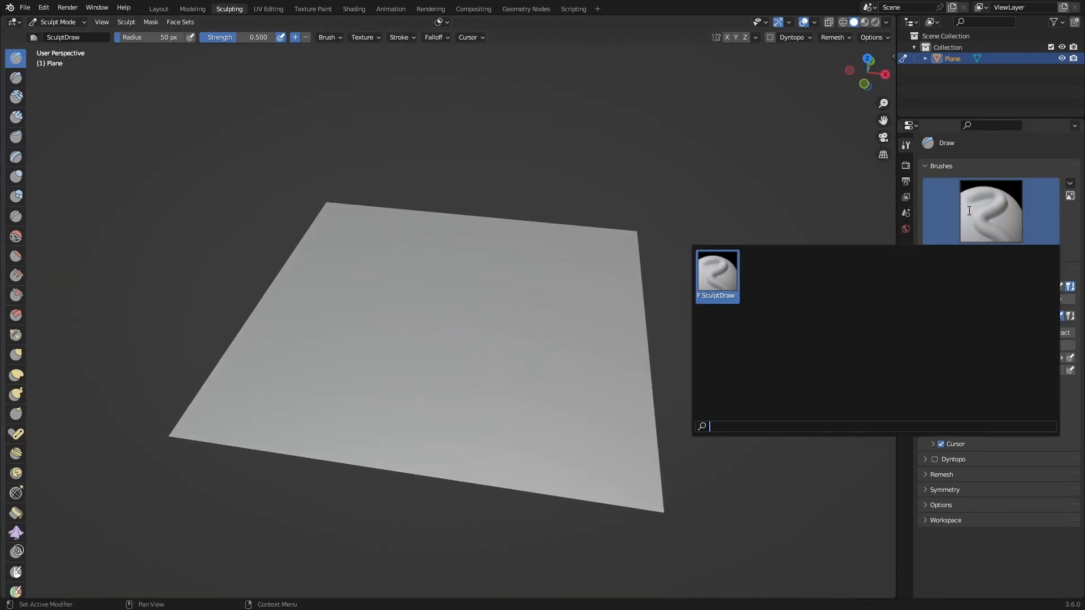
click(906, 384)
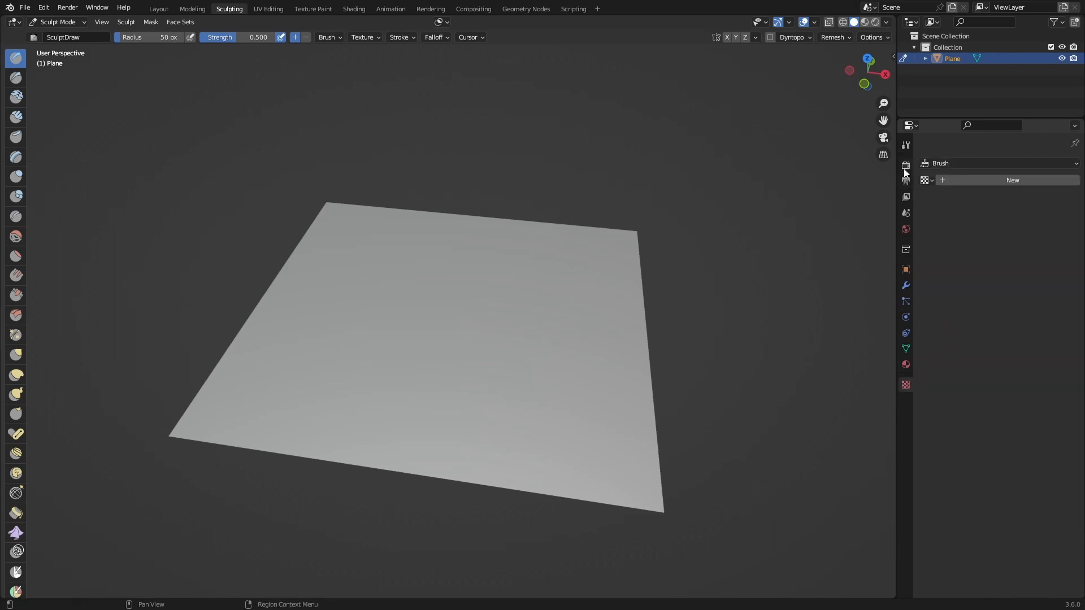
click(906, 144)
middle_drag(239, 324, 220, 365)
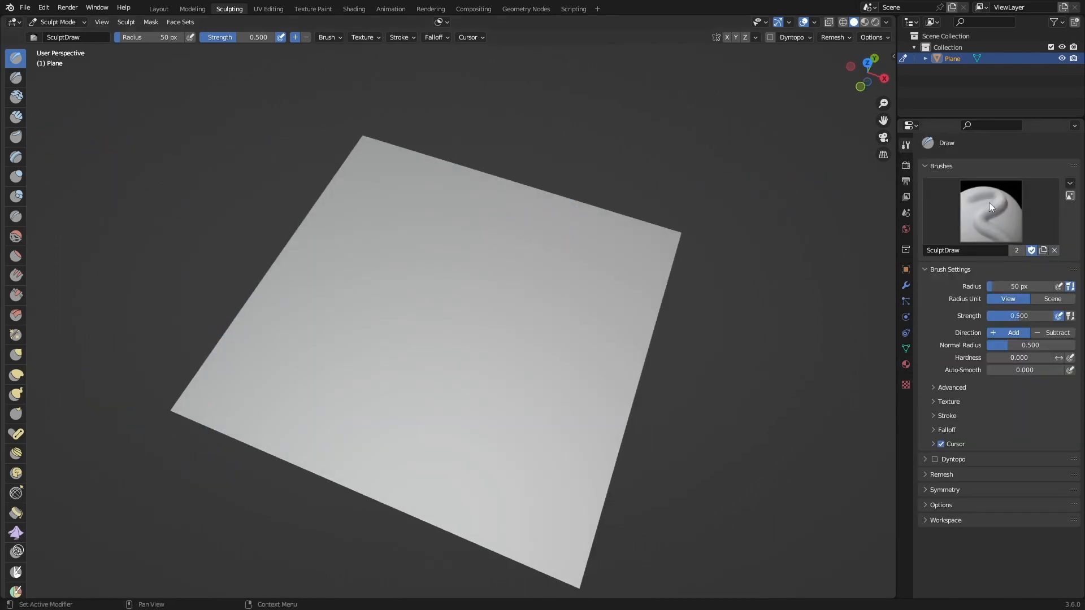
mouse_move(354, 274)
mouse_down()
mouse_move(475, 230)
mouse_move(435, 351)
mouse_up()
mouse_move(435, 351)
middle_down()
mouse_move(435, 295)
mouse_move(486, 303)
mouse_move(435, 344)
mouse_move(392, 347)
mouse_move(865, 367)
middle_up()
Step: Create a new texture for the sculpt brush and load the image 11.jpg into it
click(905, 385)
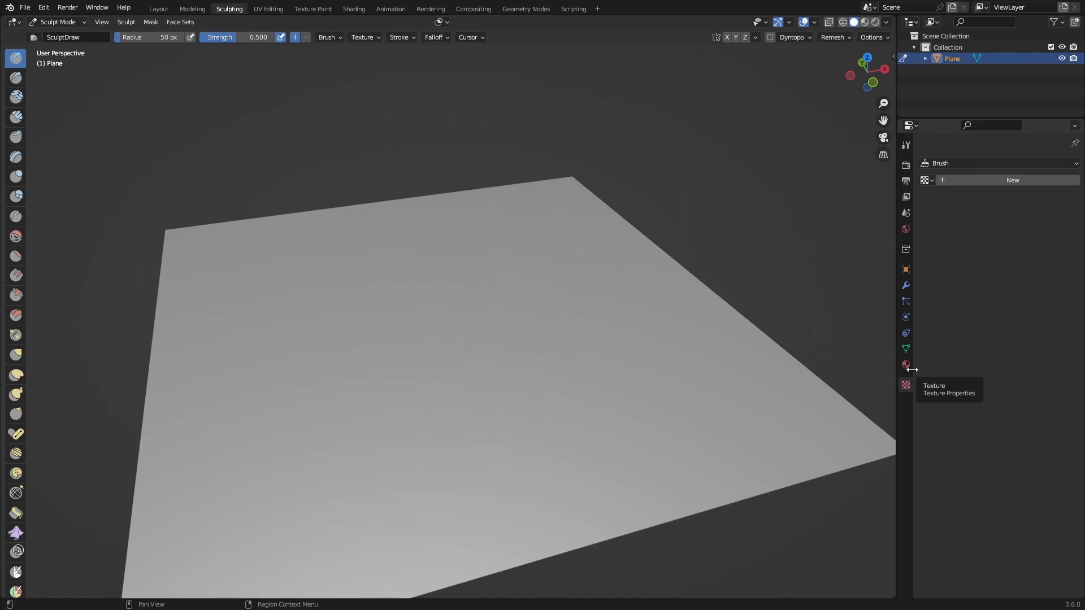
click(984, 188)
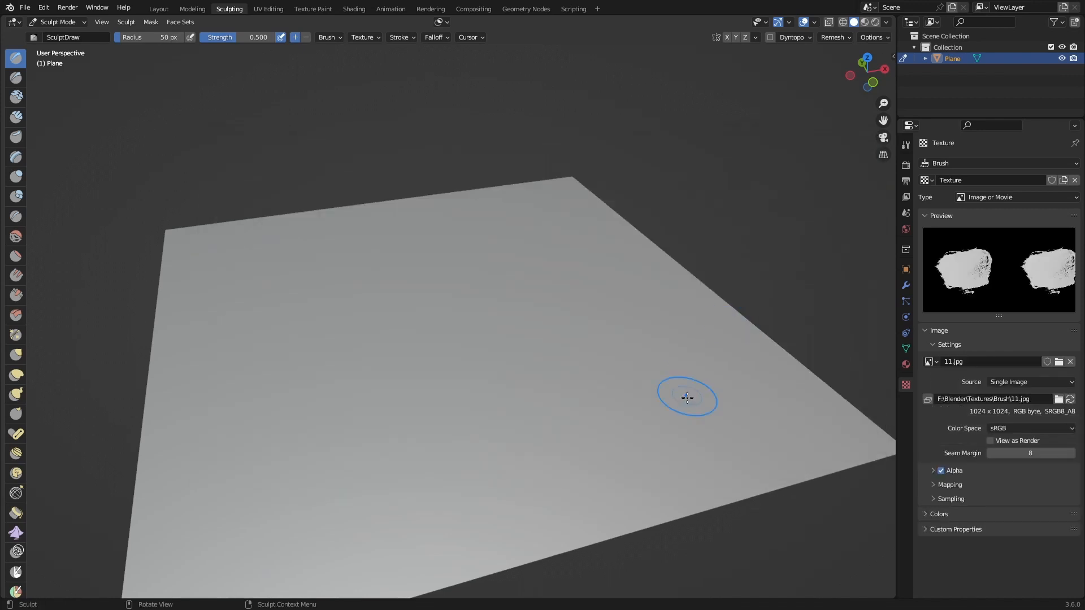
middle_drag(688, 395, 587, 434)
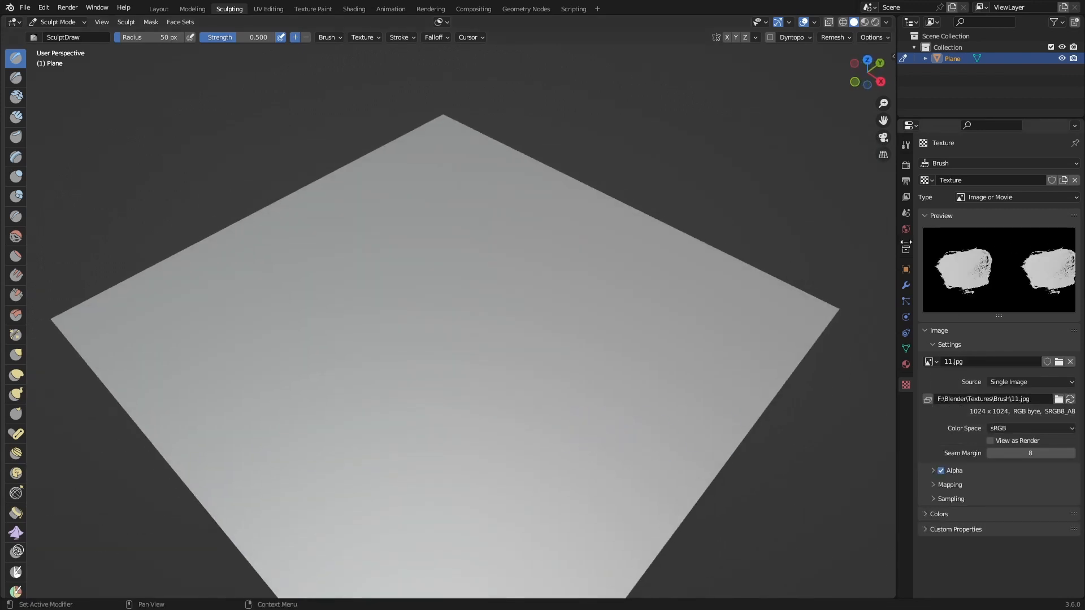
Step: Enable alpha Calculate for the brush texture and set its mapping Extension to Clip
click(934, 470)
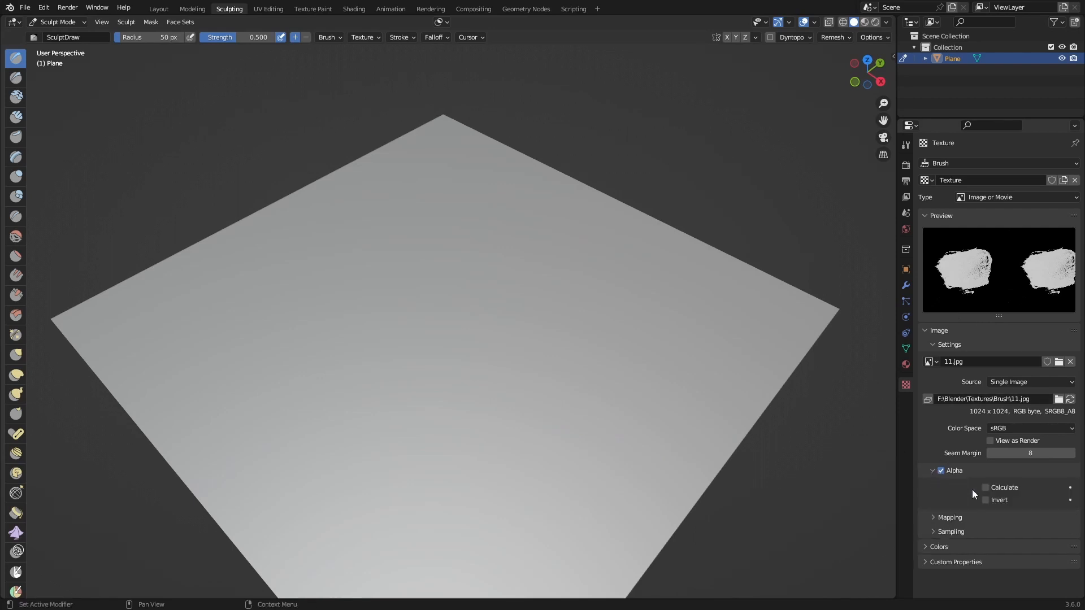
click(937, 518)
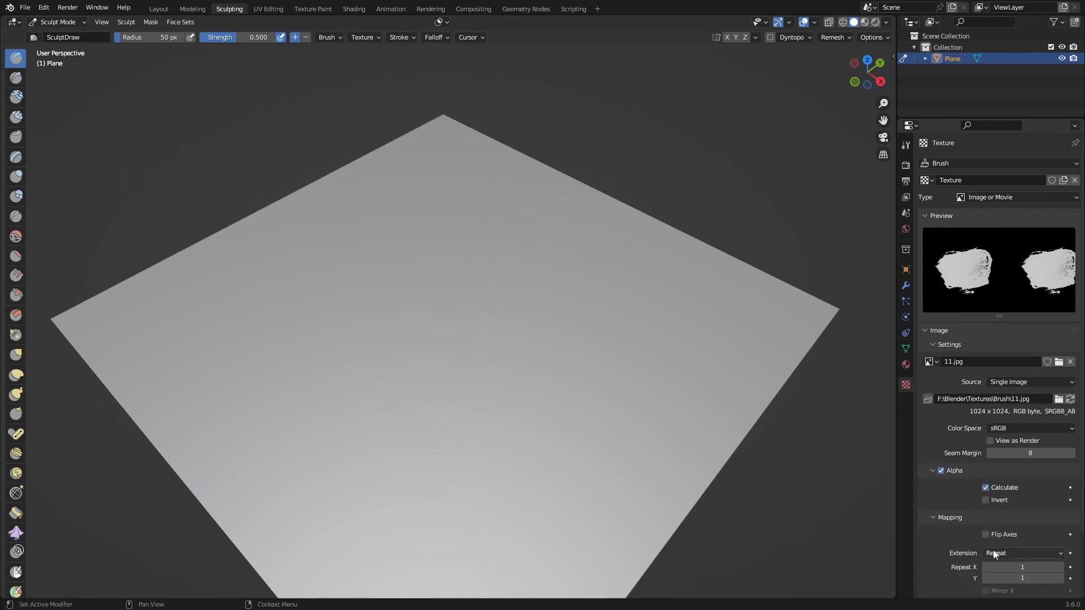
click(995, 554)
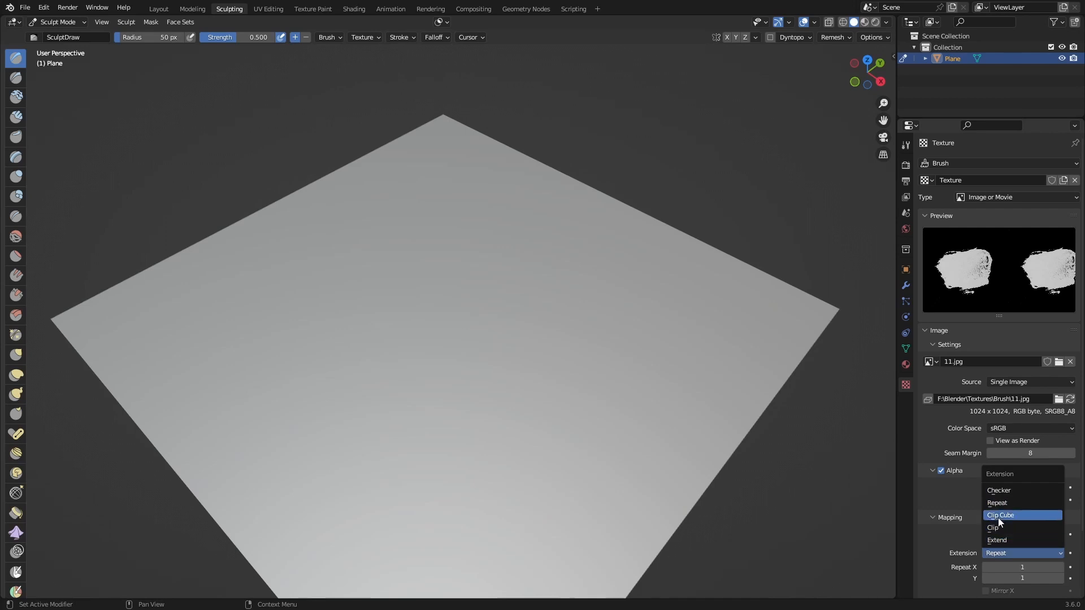
click(994, 527)
click(943, 516)
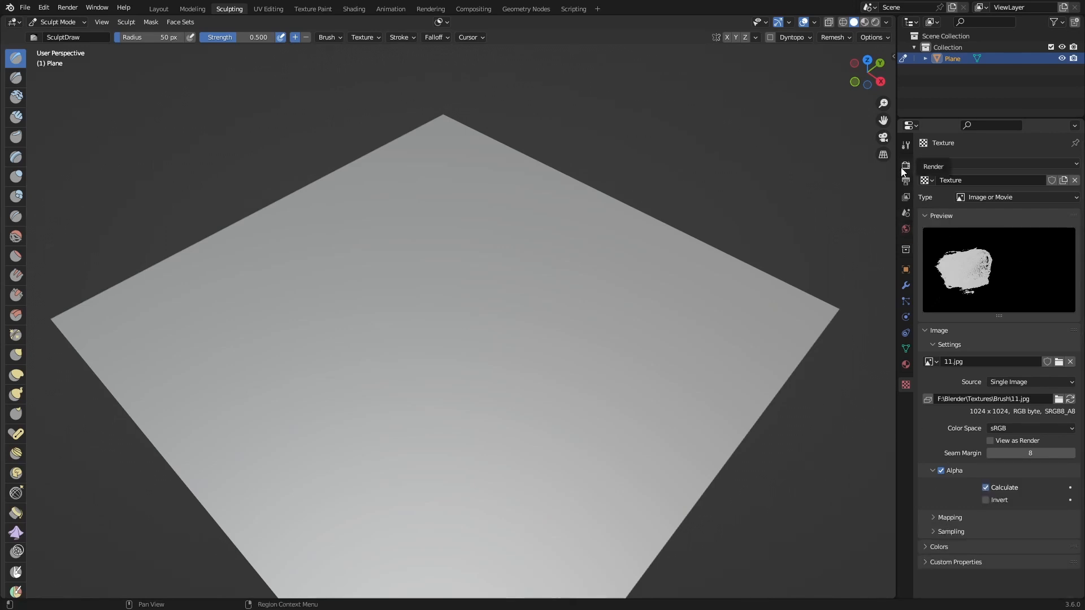
Step: Set the Draw brush's texture mapping to Area Plane
click(906, 145)
middle_drag(703, 339, 803, 332)
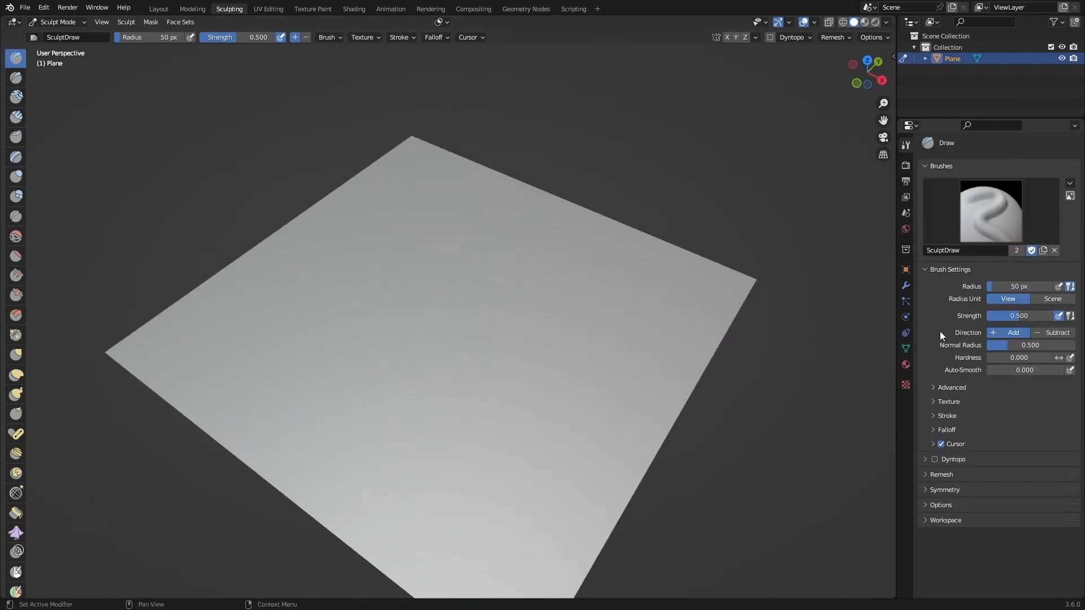
click(945, 401)
scroll(983, 442, down, 5)
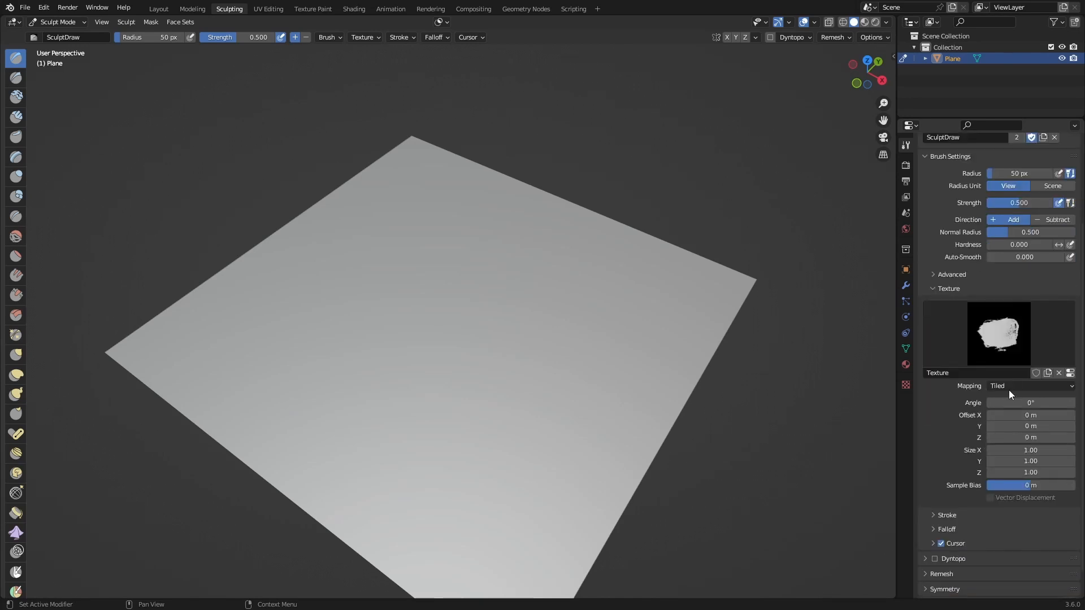
click(1009, 386)
click(1018, 414)
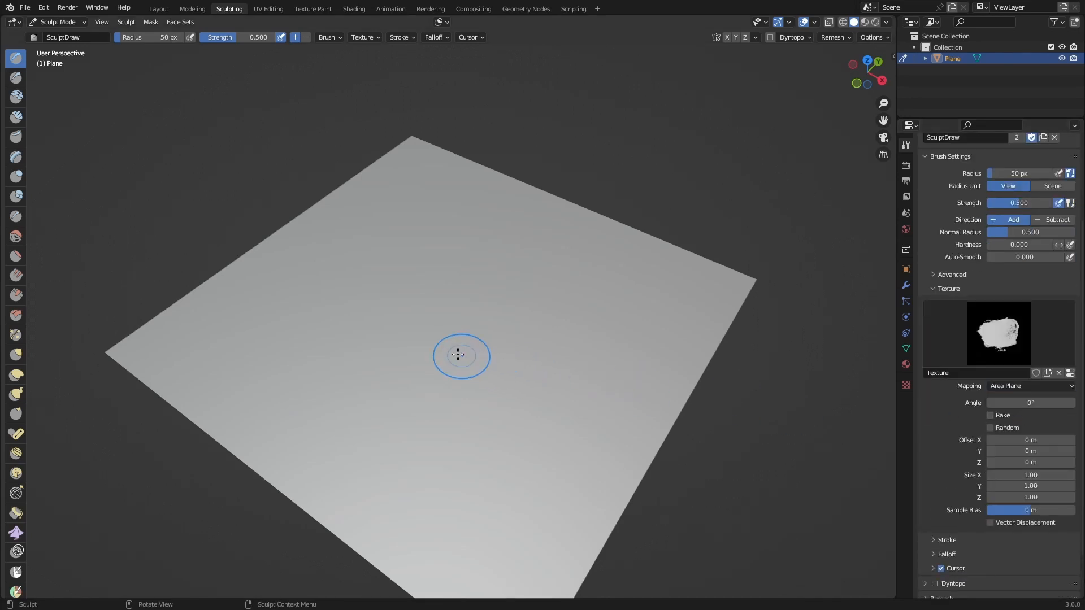
Step: Try the textured Draw brush on the plane at the 50 px radius and undo the strokes
mouse_move(424, 358)
mouse_down()
mouse_move(516, 431)
mouse_move(509, 452)
mouse_up()
middle_drag(509, 452, 469, 397)
key(ctrl+z)
mouse_move(376, 316)
mouse_down()
mouse_move(415, 310)
mouse_move(434, 406)
mouse_up()
key(ctrl+z)
Step: Enlarge the brush radius to 297 px, try a stroke on the plane and undo it
key(f)
click(547, 368)
mouse_move(416, 339)
mouse_down()
mouse_move(489, 288)
mouse_move(390, 270)
mouse_up()
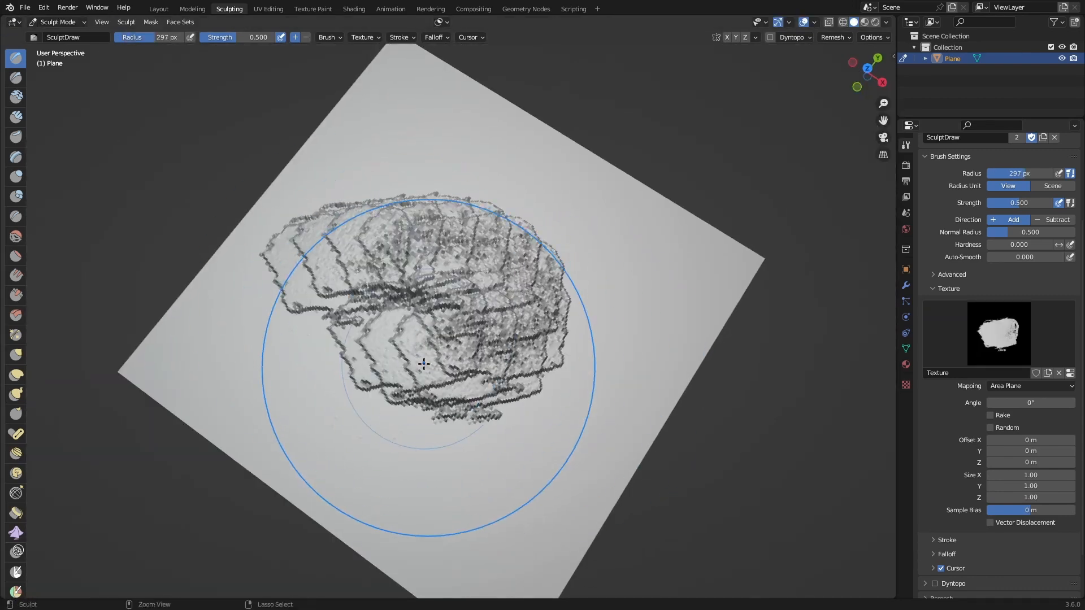
key(ctrl+z)
middle_drag(429, 368, 418, 303)
Step: Set the brush's Auto-Smooth to 1.000, then try a stroke on the plane and undo it
scroll(990, 288, up, 2)
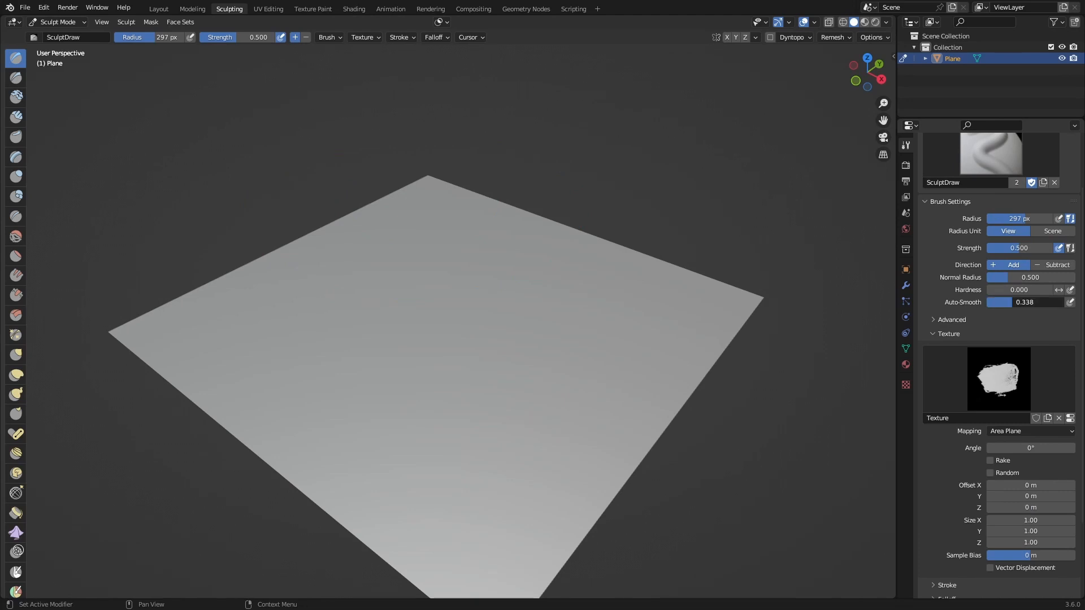
drag(1012, 303, 1065, 302)
mouse_move(490, 320)
mouse_down()
mouse_move(469, 387)
mouse_move(459, 376)
mouse_up()
key(ctrl+z)
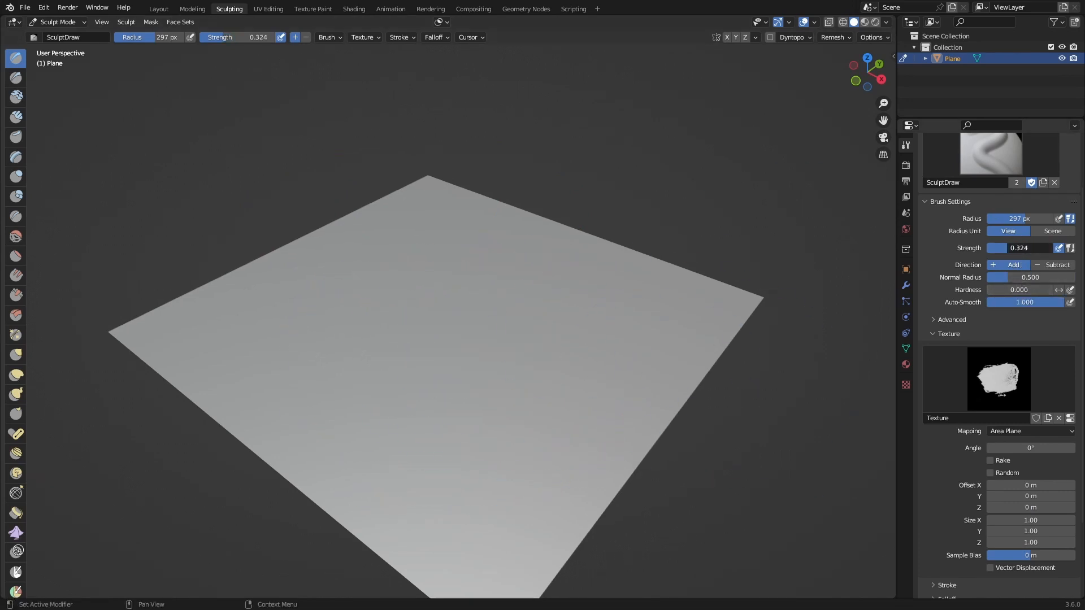
Step: Undo another test stroke on the plane and lower the brush strength to 0.223
drag(339, 265, 419, 317)
key(ctrl+z)
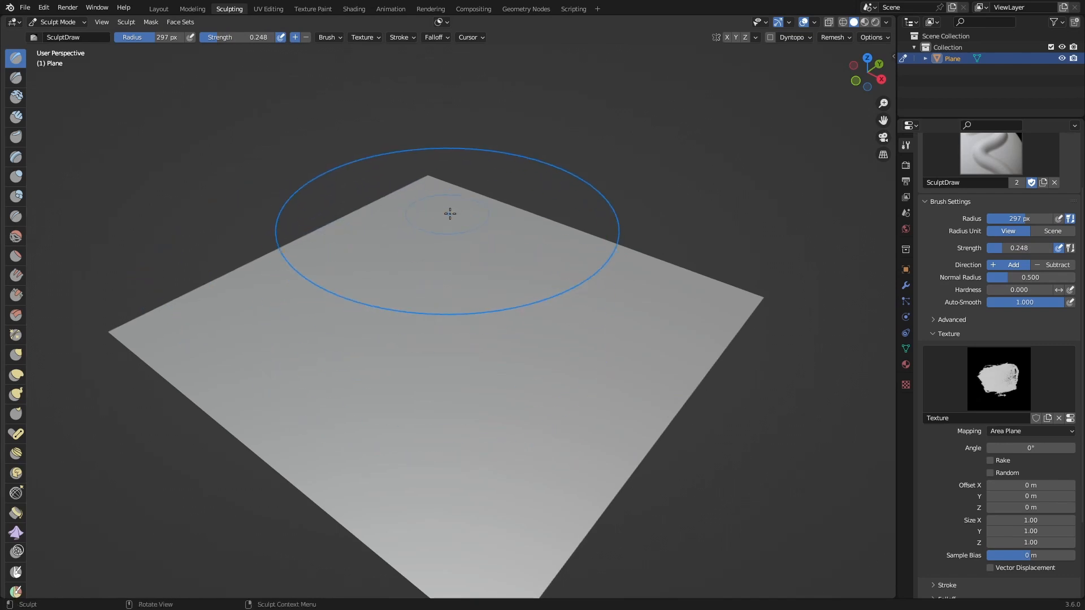
drag(997, 248, 994, 249)
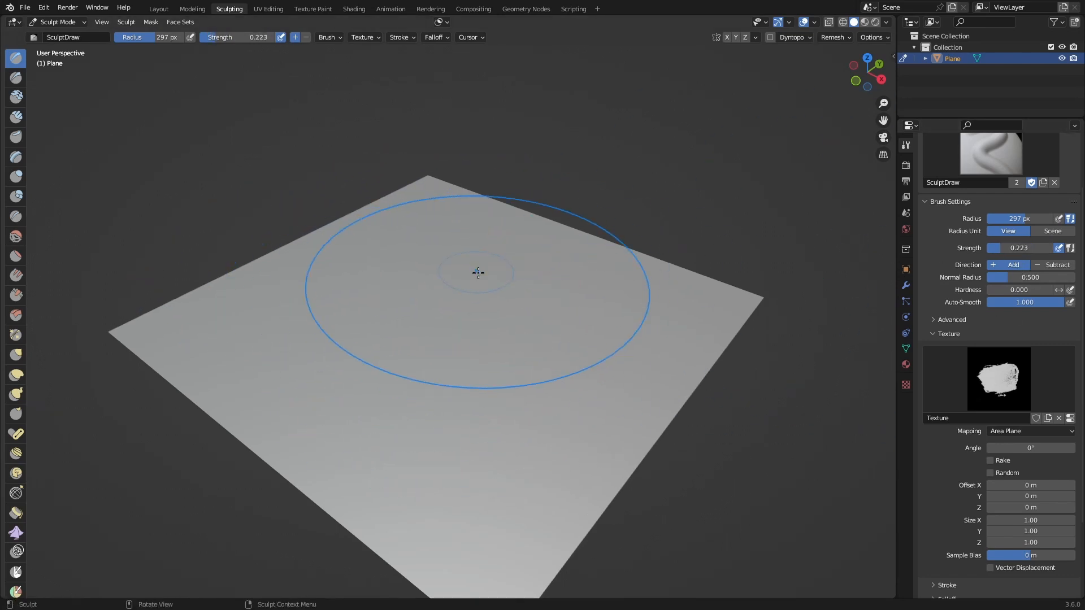
Step: Sculpt shallow, uneven ground relief over one side of the plane with the textured Draw brush
drag(478, 277, 366, 357)
mouse_move(446, 287)
middle_down()
mouse_move(407, 304)
mouse_move(416, 331)
middle_up()
key(ctrl+z)
mouse_move(650, 184)
mouse_down()
mouse_move(575, 181)
mouse_move(361, 283)
mouse_move(383, 305)
mouse_up()
middle_drag(383, 305, 509, 300)
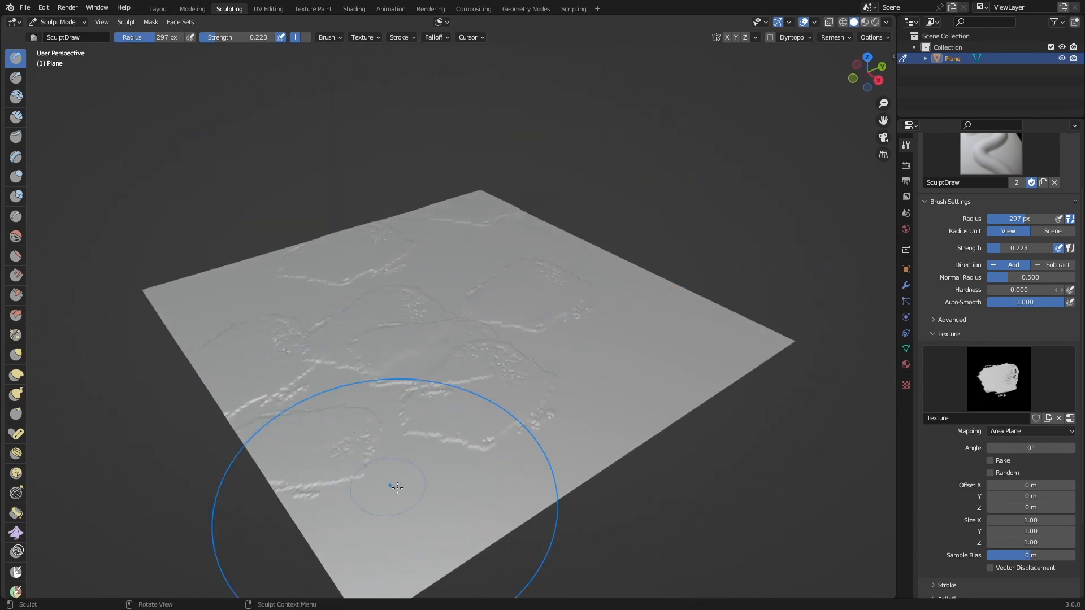
mouse_move(398, 494)
mouse_down()
mouse_move(380, 557)
mouse_move(384, 545)
mouse_up()
mouse_move(356, 350)
mouse_down()
mouse_move(317, 311)
mouse_move(330, 402)
mouse_move(272, 350)
mouse_up()
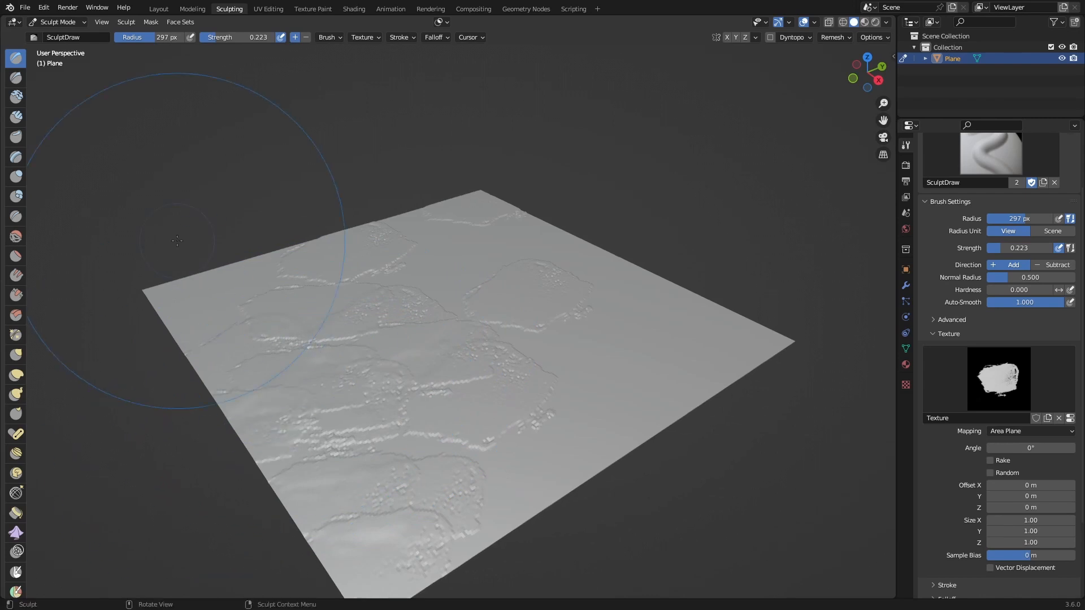
Step: Extend the textured ground relief across the remaining smooth areas and edges of the plane
middle_drag(283, 267, 327, 299)
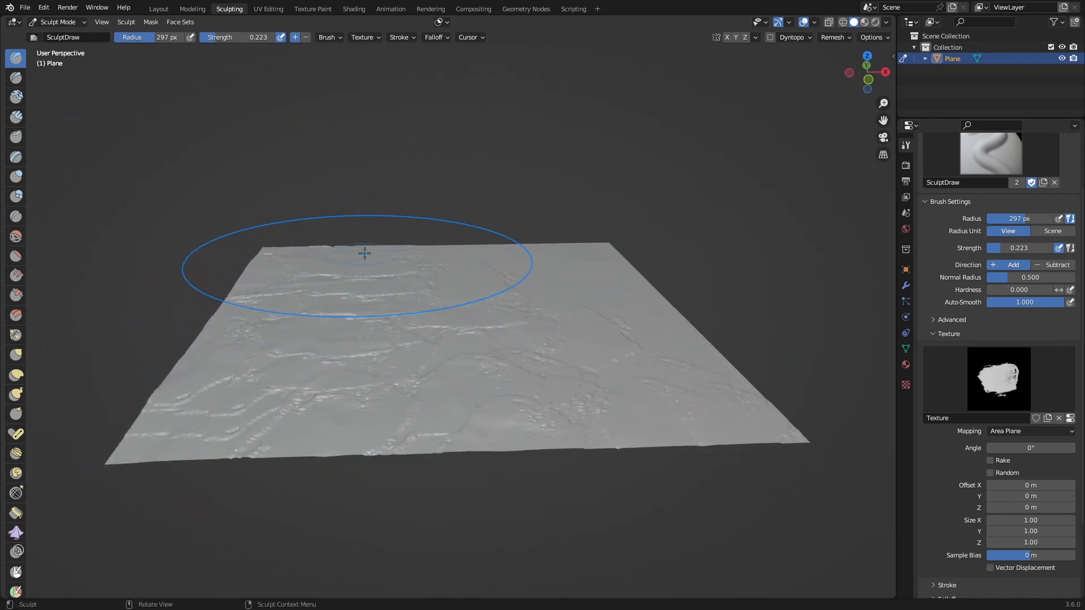
middle_drag(364, 254, 524, 299)
middle_drag(426, 307, 443, 294)
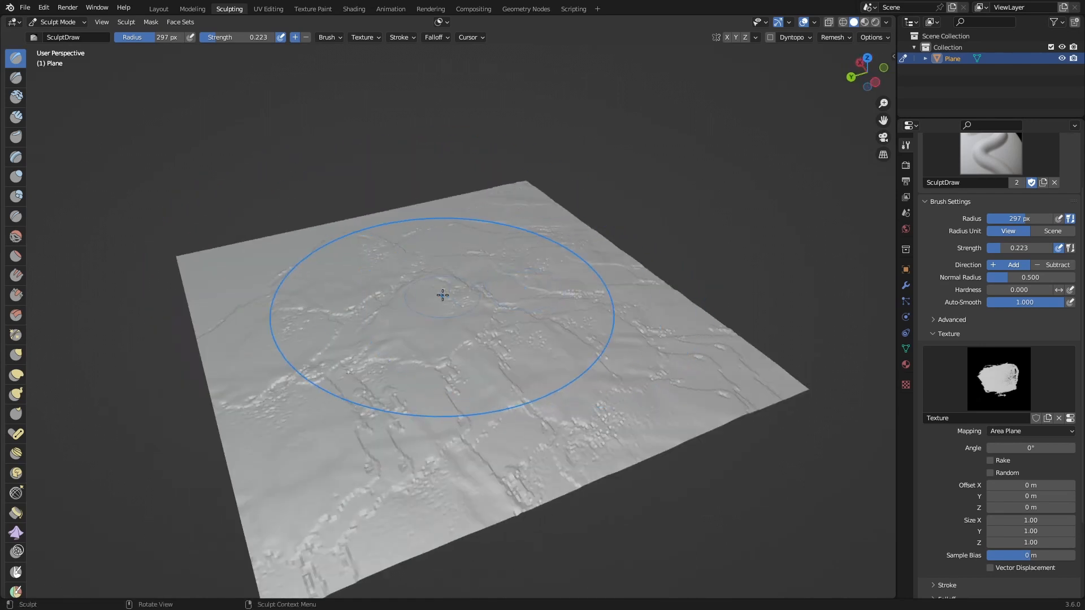
scroll(503, 261, down, 3)
mouse_move(499, 259)
middle_down()
mouse_move(438, 339)
mouse_move(489, 283)
middle_up()
Step: Examine the sculpted ground relief from a distance, at a low angle and close up
scroll(442, 342, up, 1)
scroll(438, 291, down, 3)
scroll(444, 277, up, 3)
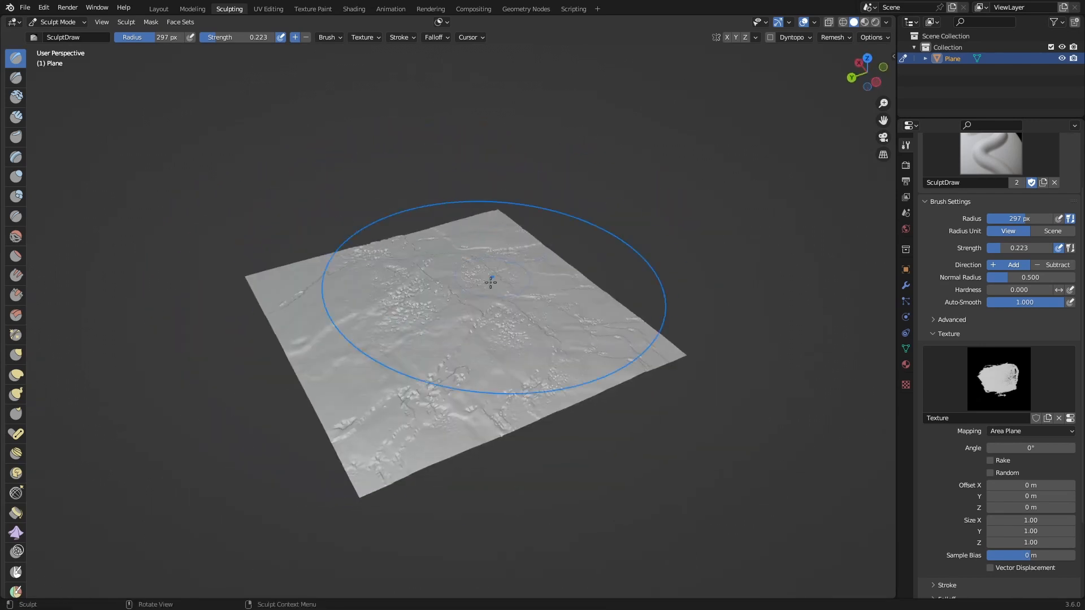
scroll(474, 370, up, 2)
middle_drag(474, 373, 507, 305)
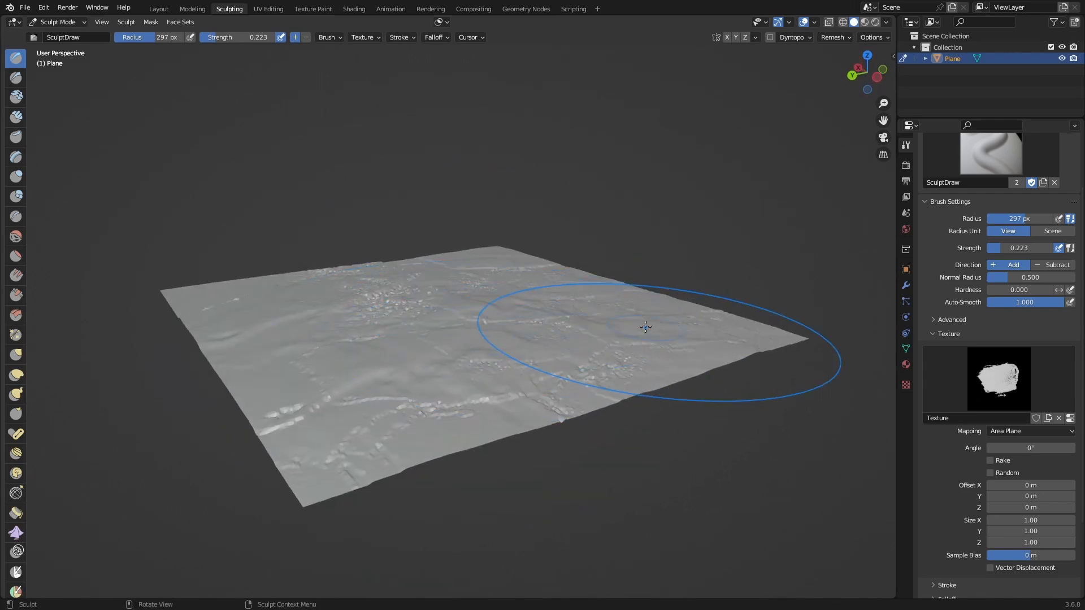
middle_drag(528, 395, 574, 223)
scroll(573, 266, up, 3)
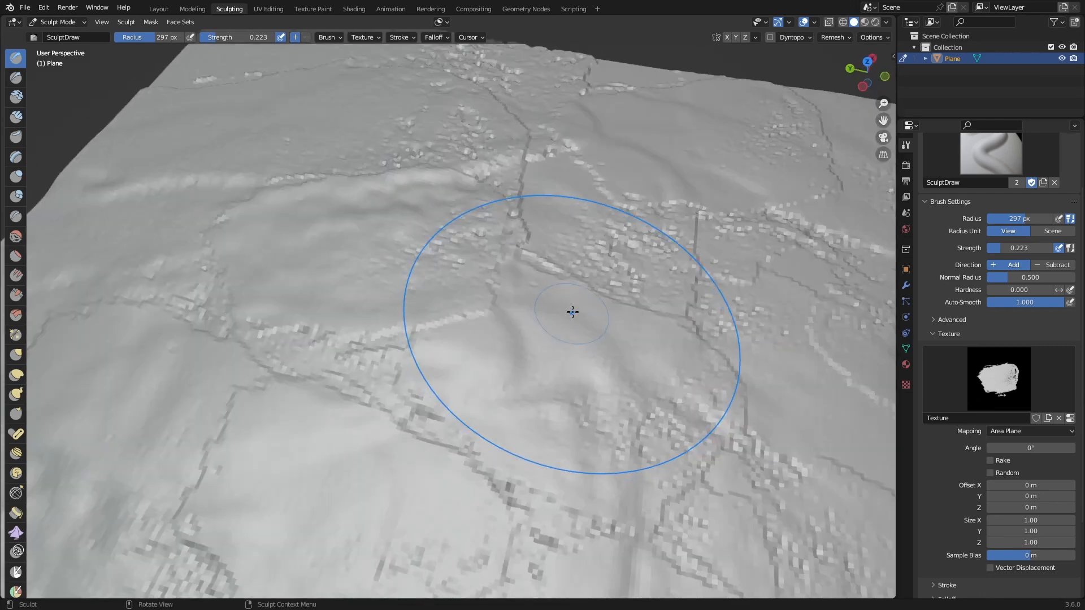
Step: Examine the overall shape of the sculpted plane from above and from several sides
scroll(571, 288, down, 4)
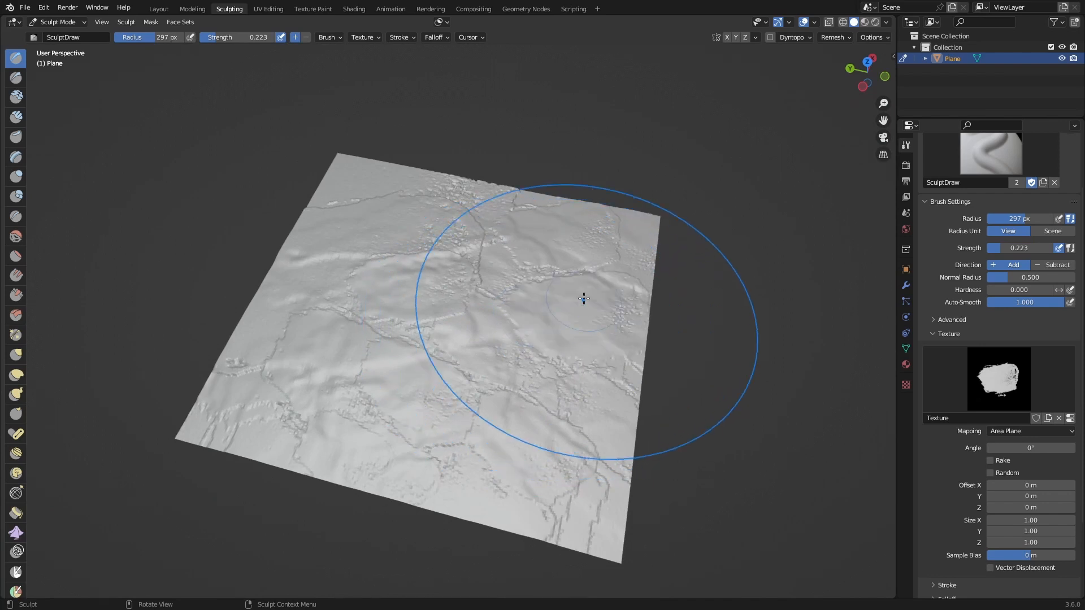
middle_drag(648, 295, 574, 380)
middle_drag(489, 312, 459, 327)
scroll(448, 327, up, 5)
scroll(447, 368, down, 3)
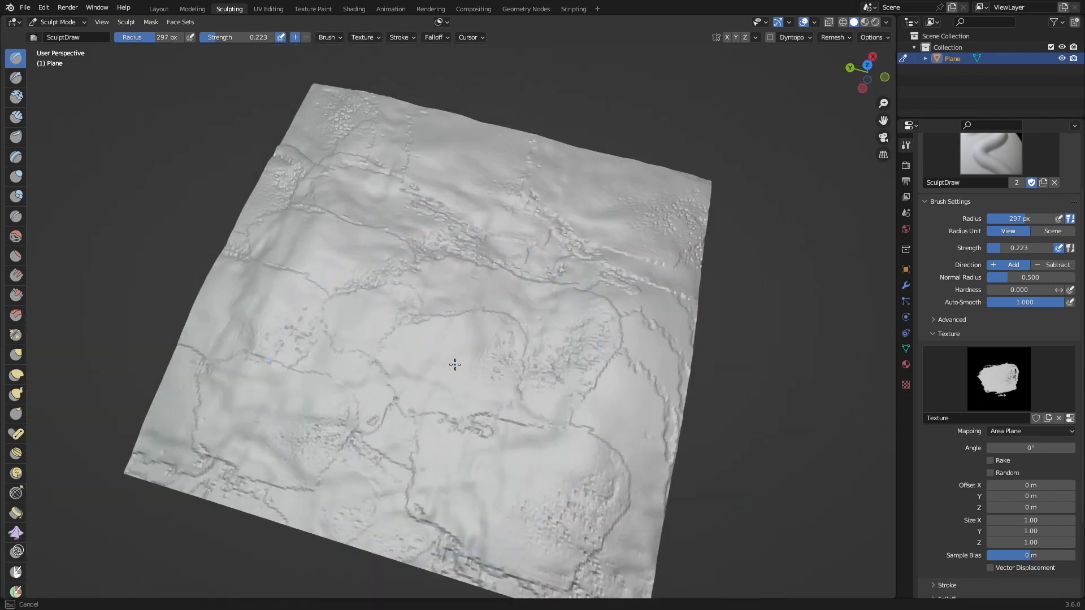
scroll(433, 390, up, 3)
scroll(655, 256, down, 4)
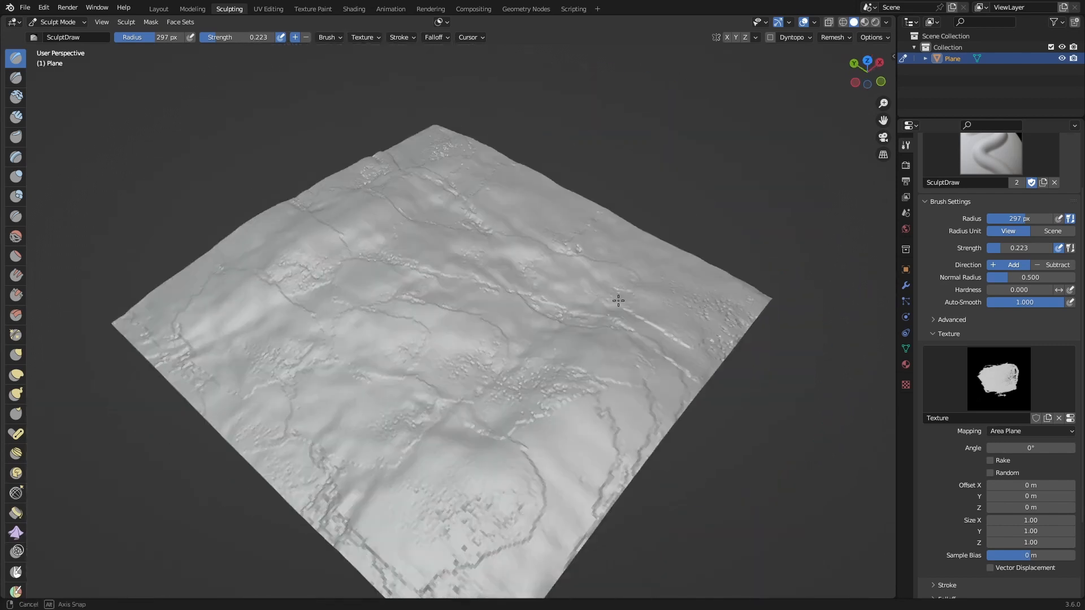
middle_drag(618, 303, 547, 236)
Step: Switch to the Layout workspace and save the scene file
click(158, 9)
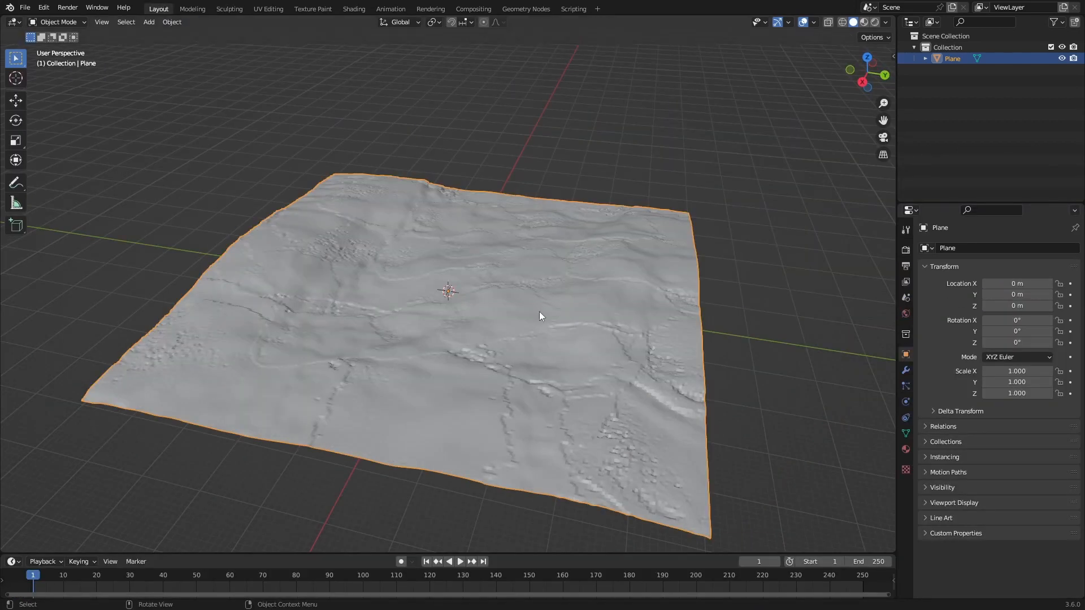
mouse_move(540, 315)
middle_down()
mouse_move(554, 364)
mouse_move(577, 293)
mouse_move(629, 236)
mouse_move(583, 350)
mouse_move(538, 353)
mouse_move(503, 409)
mouse_move(546, 356)
mouse_move(565, 353)
mouse_move(472, 383)
mouse_move(392, 194)
mouse_move(474, 263)
mouse_move(474, 325)
mouse_move(541, 278)
middle_up()
key(ctrl+s)
click(700, 337)
Step: Shade the sculpted ground plane smooth
scroll(540, 278, up, 4)
middle_drag(500, 327, 504, 297)
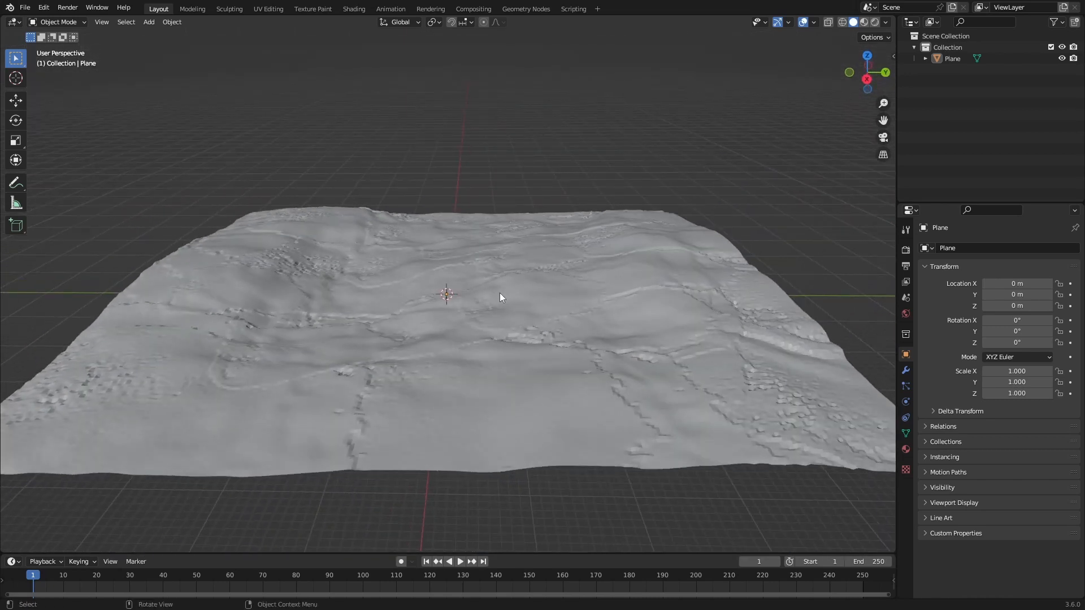
click(500, 292)
right_click(499, 300)
click(499, 301)
click(466, 154)
middle_drag(344, 314, 373, 350)
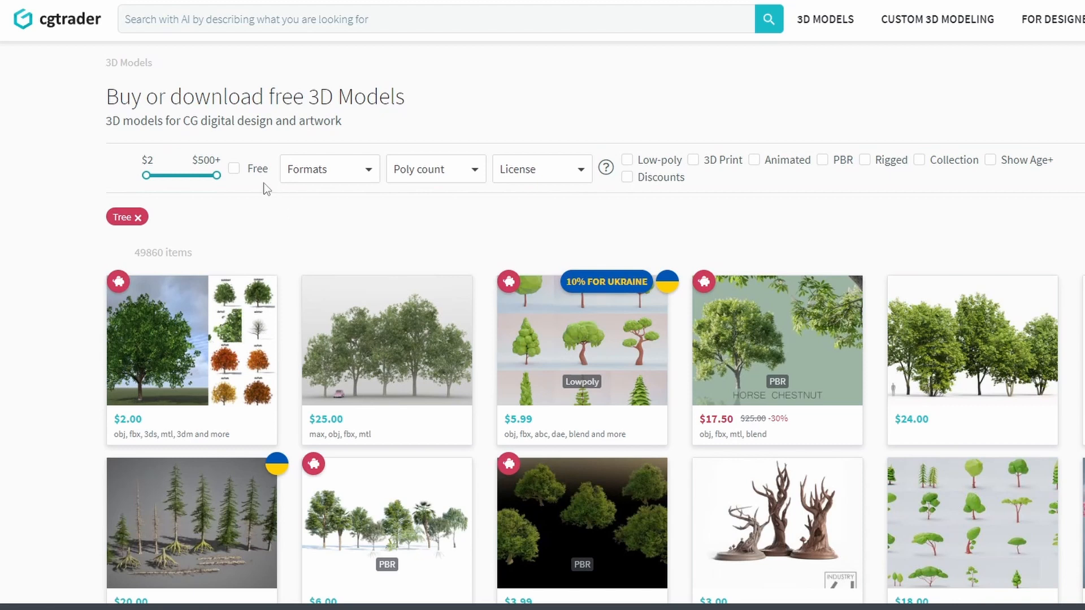
Step: On CGTrader, limit the tree models to free ones and view the Conifer - Macedonian pine page
click(233, 170)
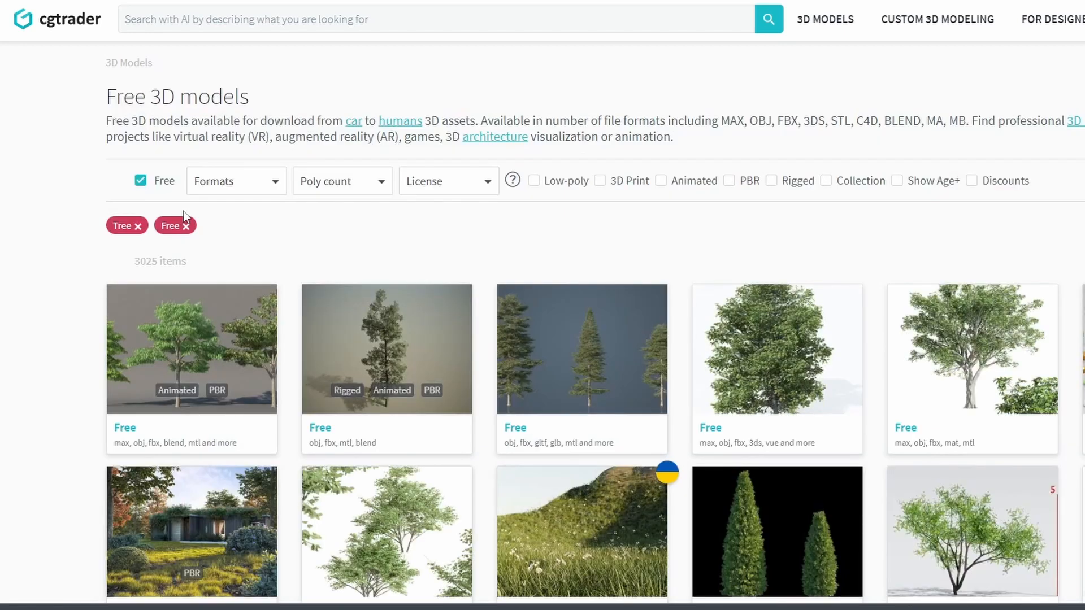
click(404, 356)
scroll(474, 366, down, 5)
scroll(546, 365, down, 3)
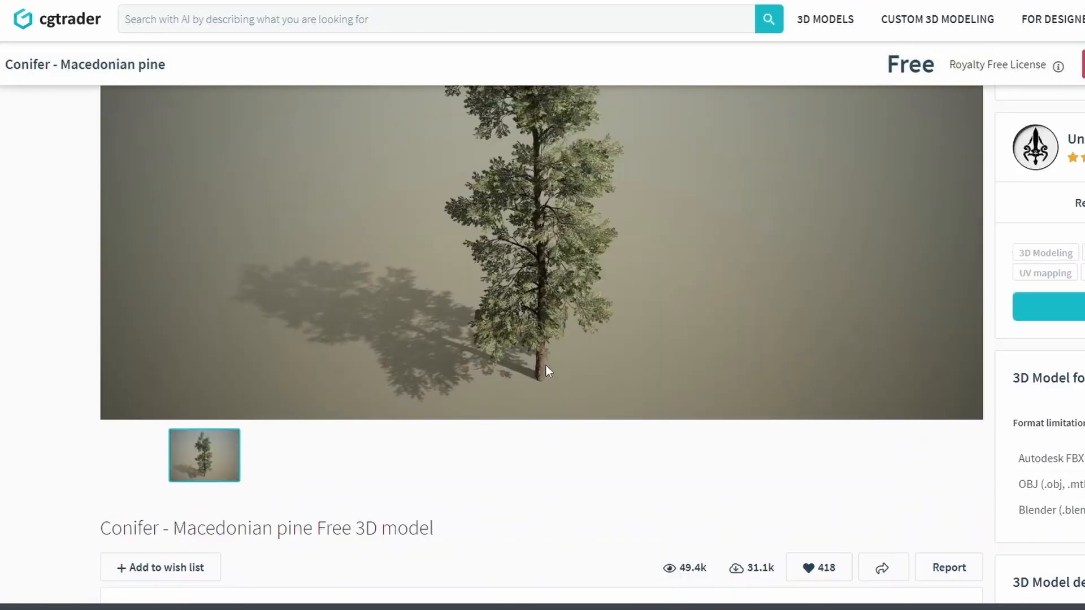
scroll(546, 365, up, 3)
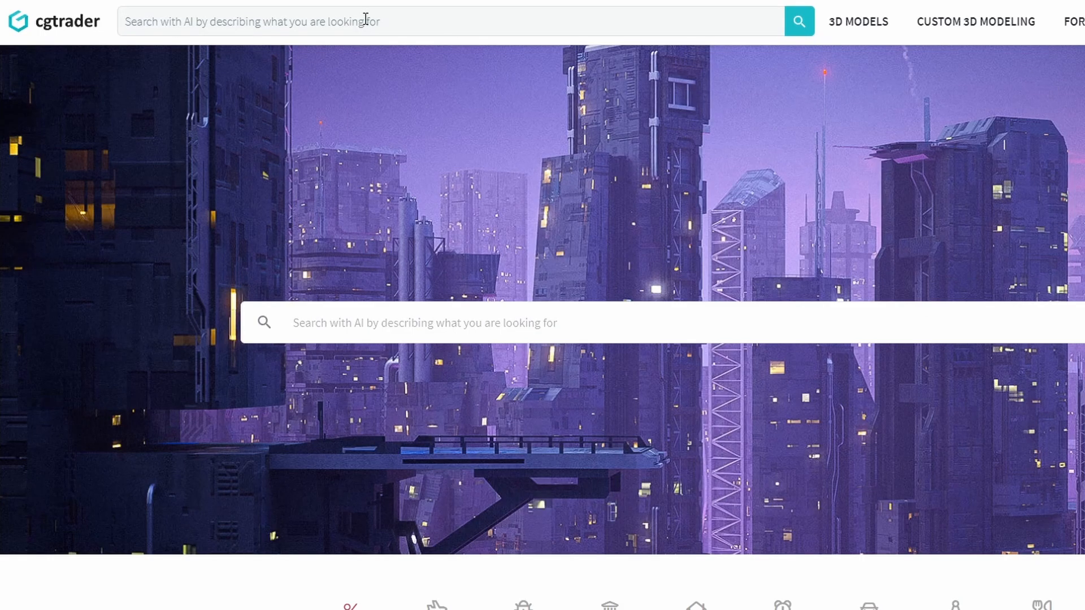
Step: Search the CGTrader site for free tree models and open a spruce tree pack from the results
text(t)
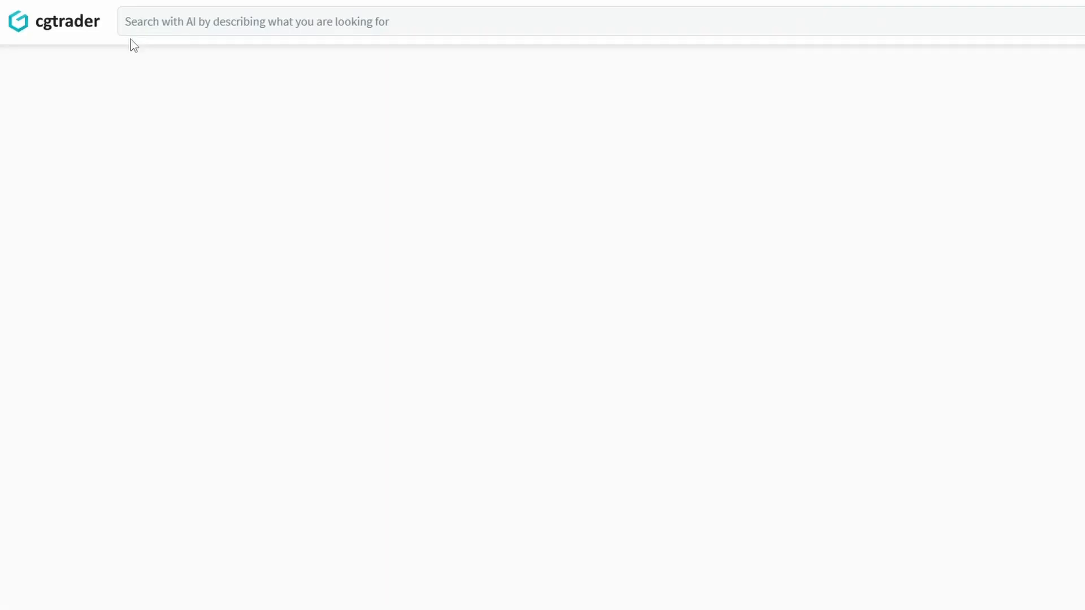
click(240, 178)
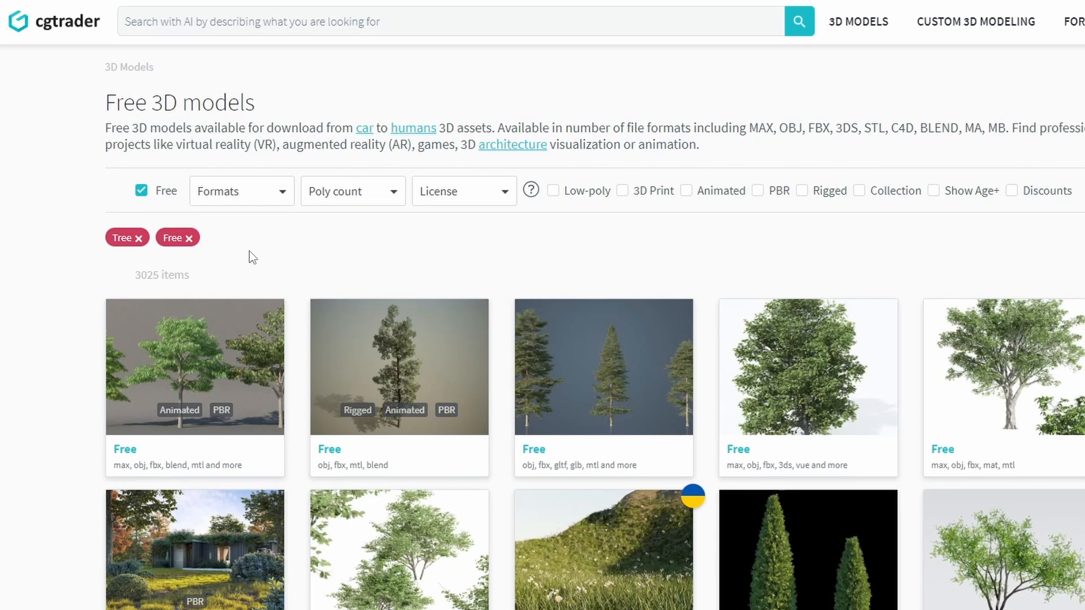
scroll(593, 339, down, 7)
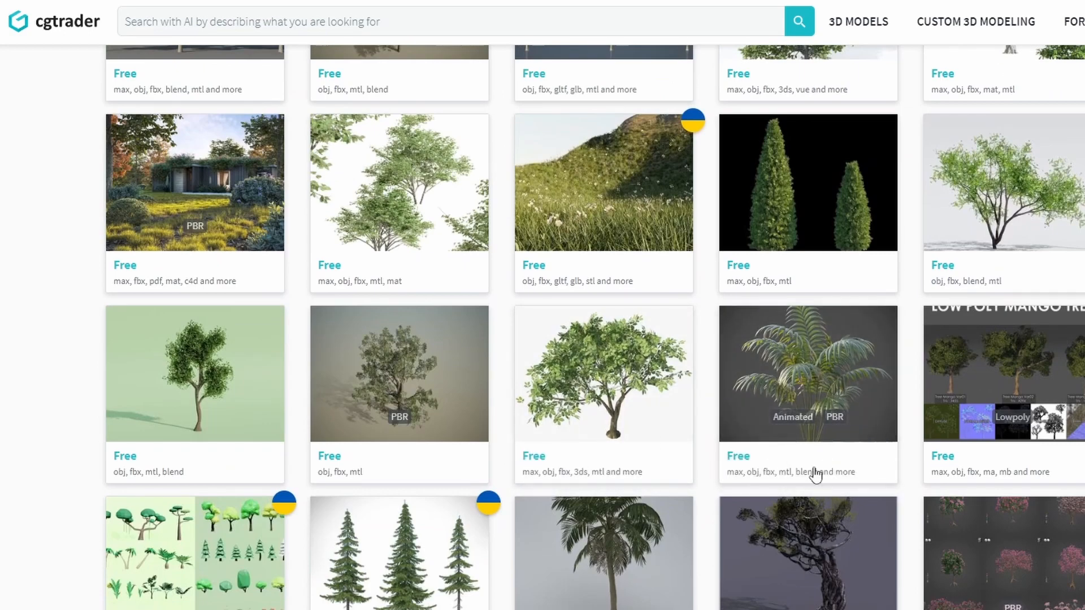
click(400, 543)
Step: Review the Red Spruce Trees page, checking its polygon and vertex information and preview images
scroll(862, 452, up, 1)
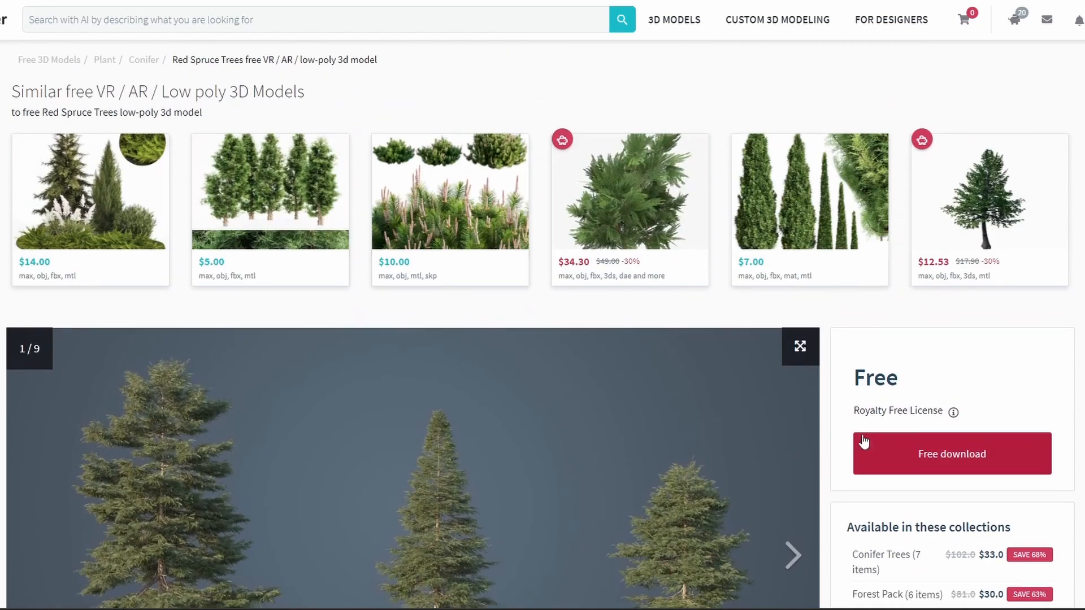
scroll(861, 444, down, 3)
scroll(41, 346, down, 10)
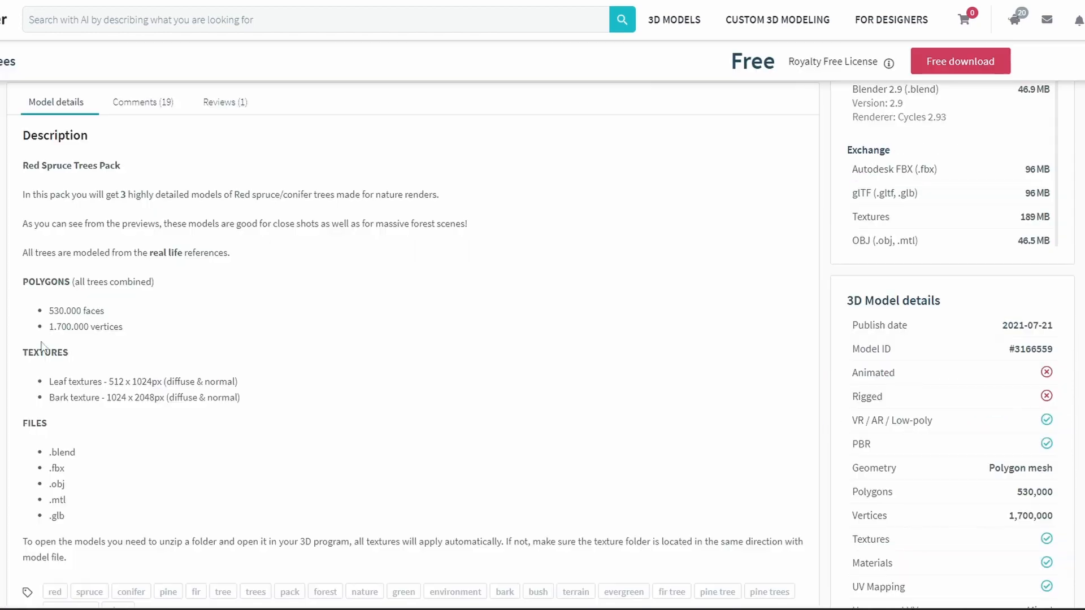
drag(41, 313, 160, 335)
click(160, 335)
scroll(259, 354, up, 10)
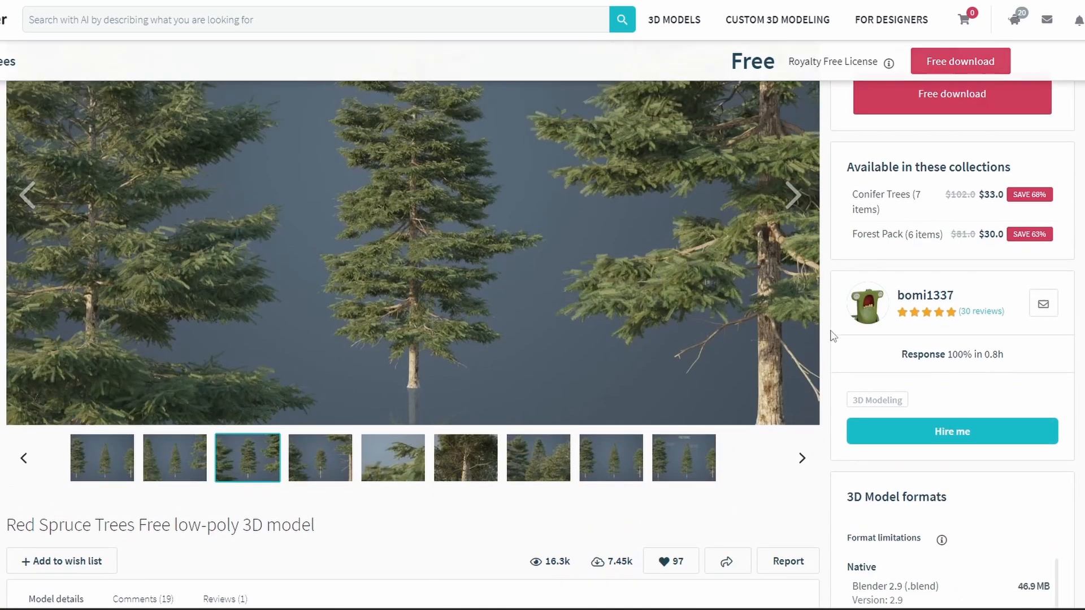
click(910, 322)
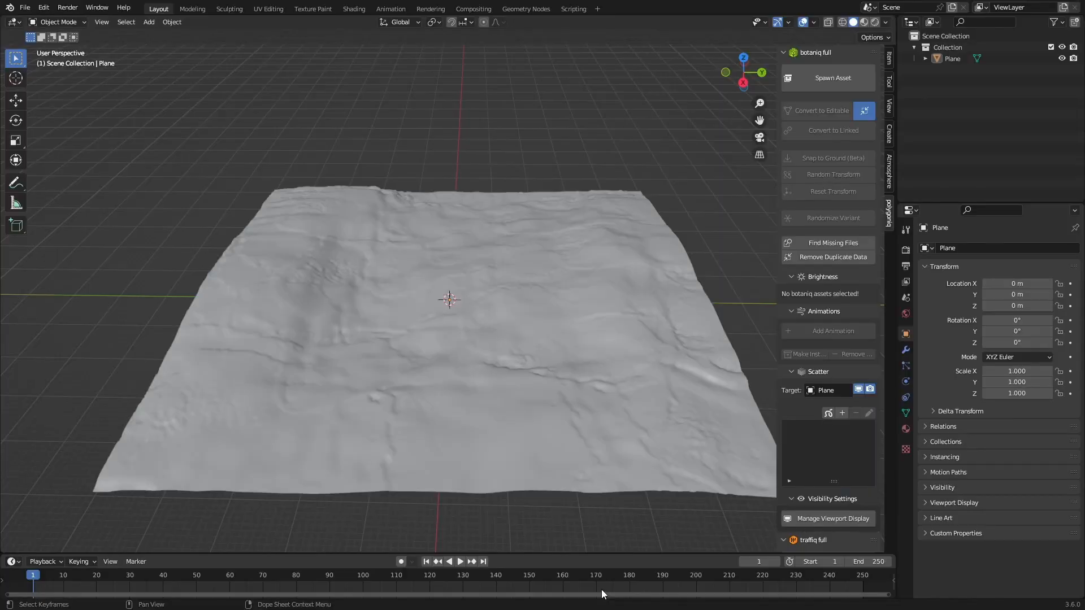
Step: Back in Blender, hide the sidebar and import the three red spruce tree models
key(n)
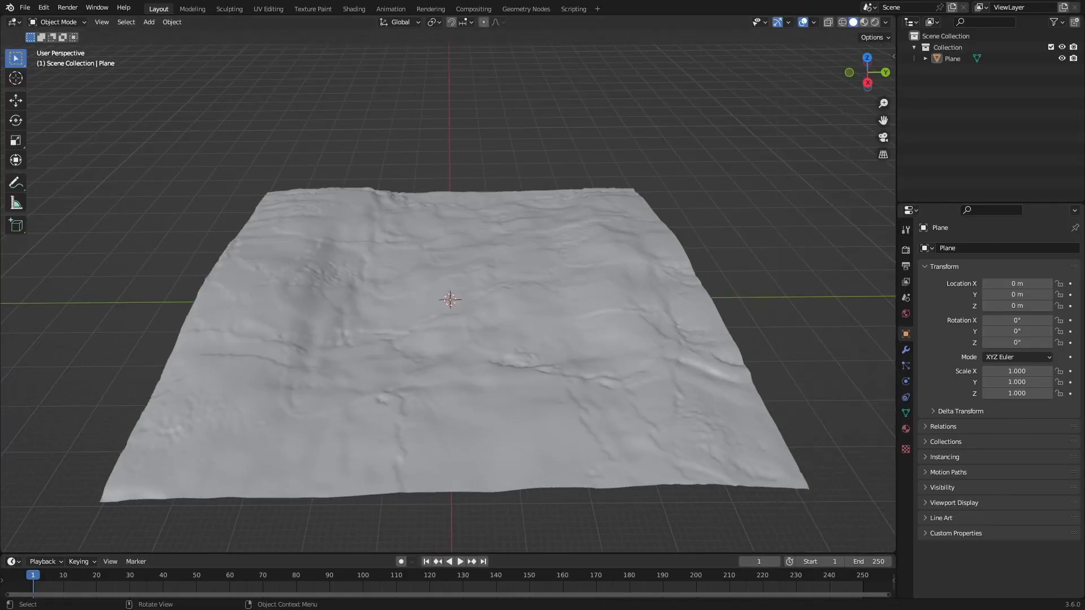
click(25, 10)
mouse_move(62, 154)
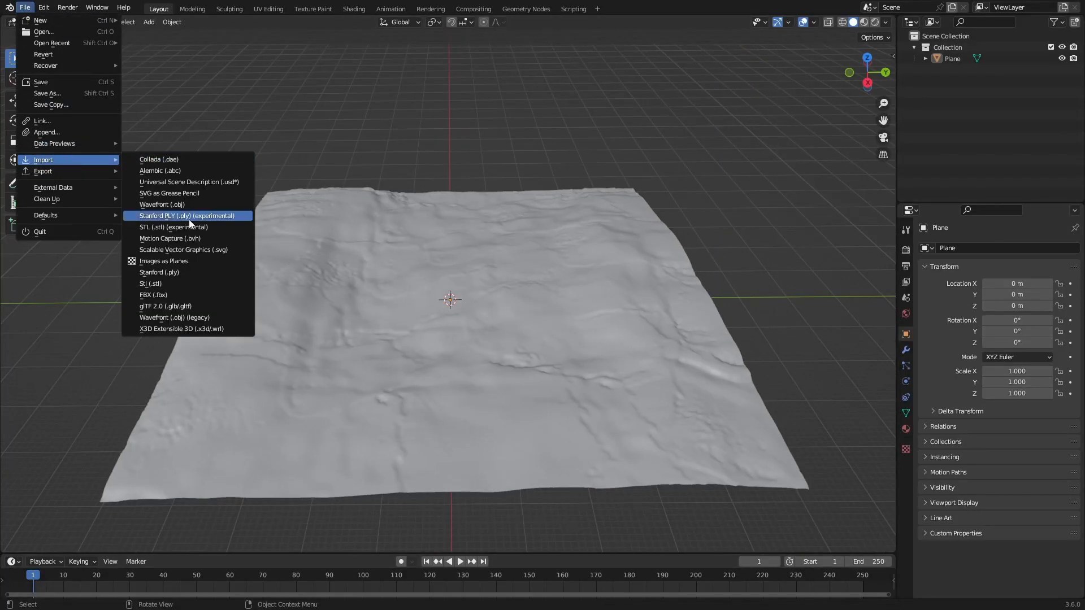
click(187, 238)
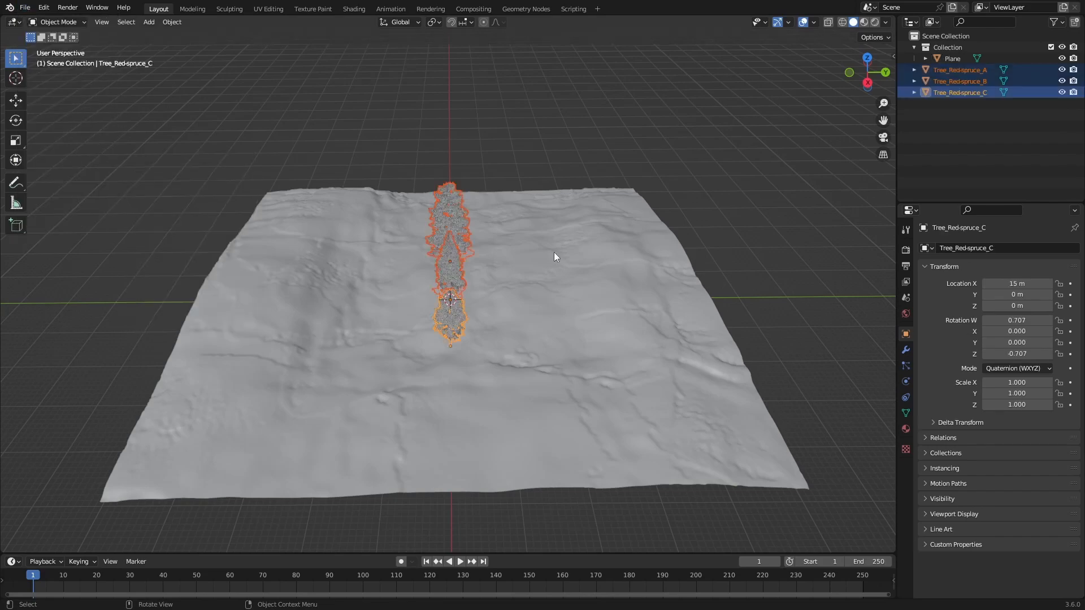
click(583, 115)
Step: Inspect the mesh of Tree_Red-spruce_A up close in Edit Mode, including its trunk and needles
middle_drag(455, 254, 551, 226)
click(393, 243)
key(KP_Decimal)
middle_drag(441, 293, 479, 318)
scroll(463, 316, down, 6)
key(Tab)
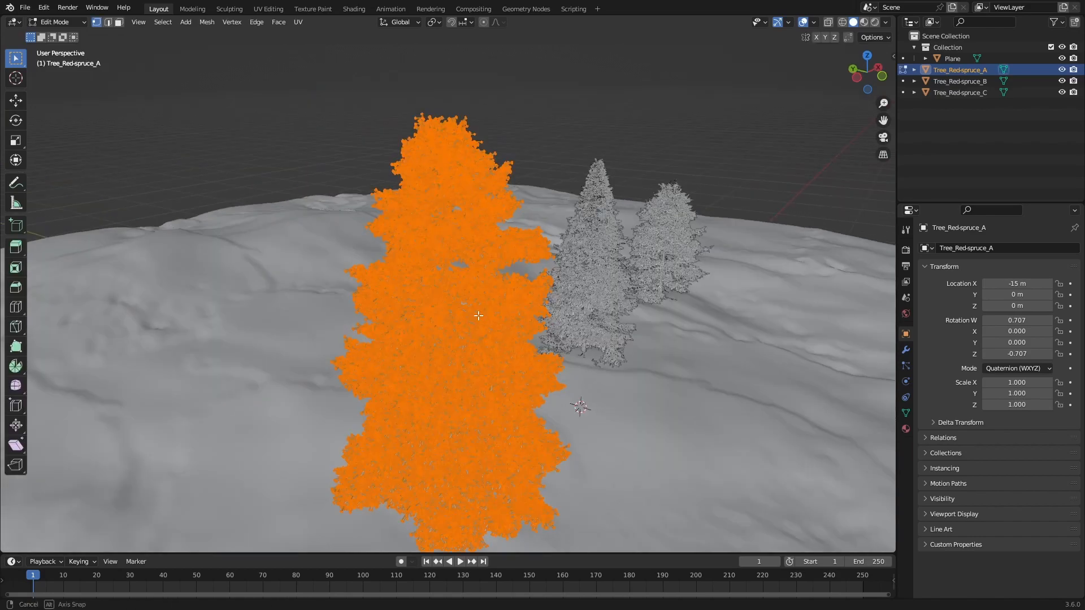
scroll(479, 315, up, 10)
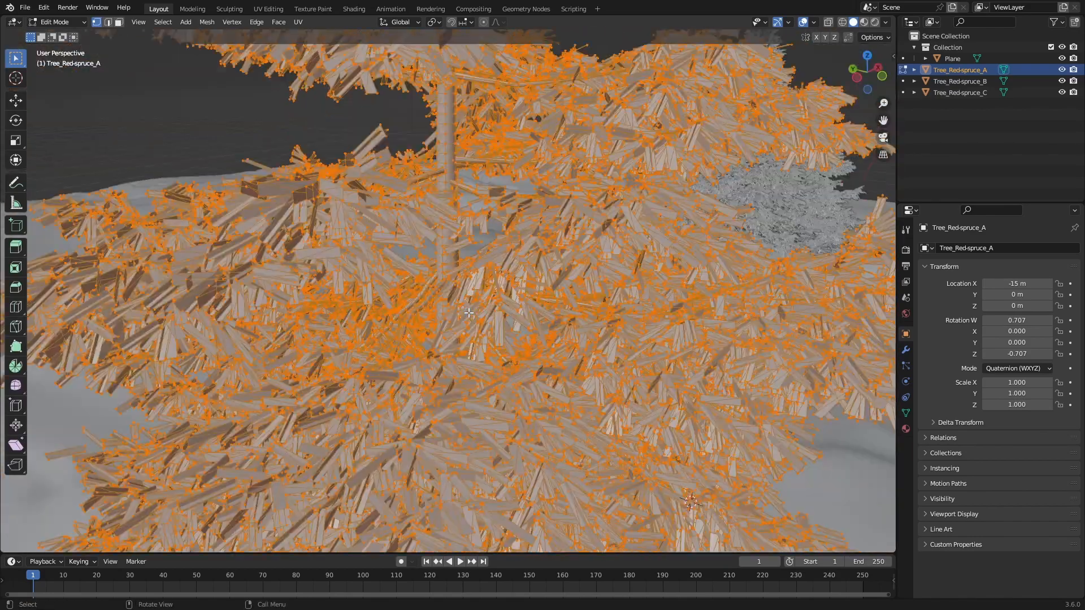
scroll(469, 313, up, 6)
middle_drag(469, 313, 373, 287)
scroll(468, 317, down, 12)
key(Tab)
Step: Select all three red spruce trees and reset their location to the world origin
click(336, 178)
middle_drag(336, 178, 332, 274)
scroll(429, 265, down, 3)
click(547, 331)
click(728, 360)
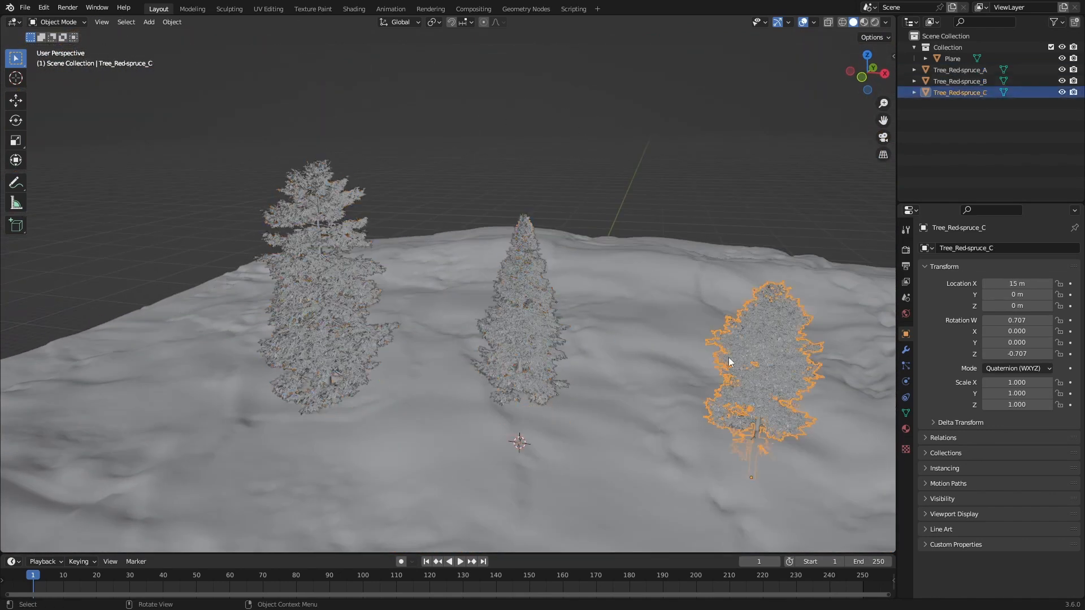
shift+click(523, 317)
shift+click(325, 300)
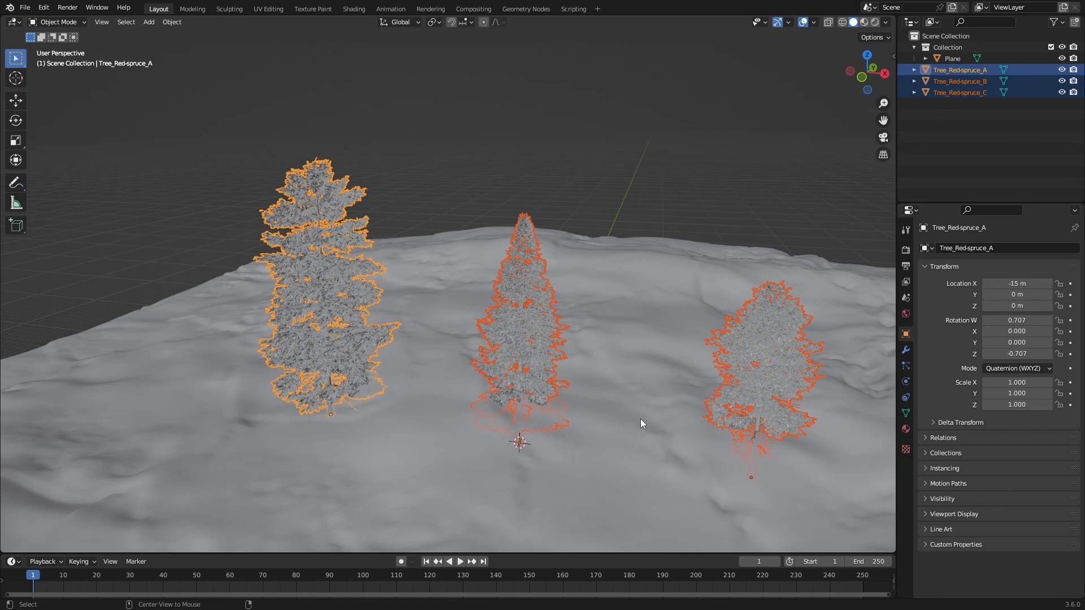
key(alt+g)
Step: Move the three spruce trees -100 m along the global Z axis, below the ground plane
middle_drag(628, 417, 584, 340)
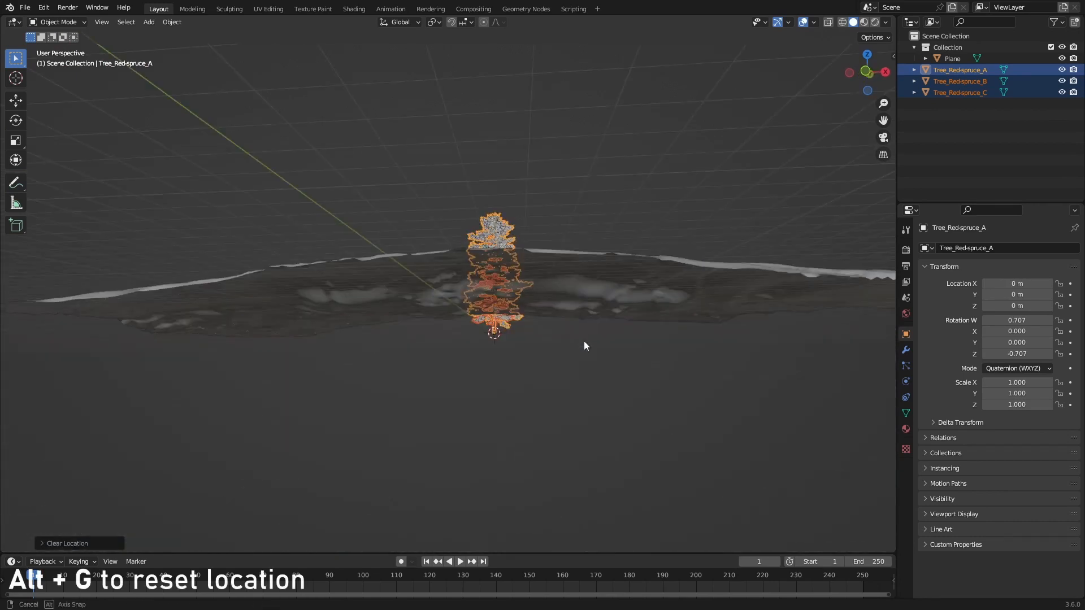
text(gz)
text(-10)
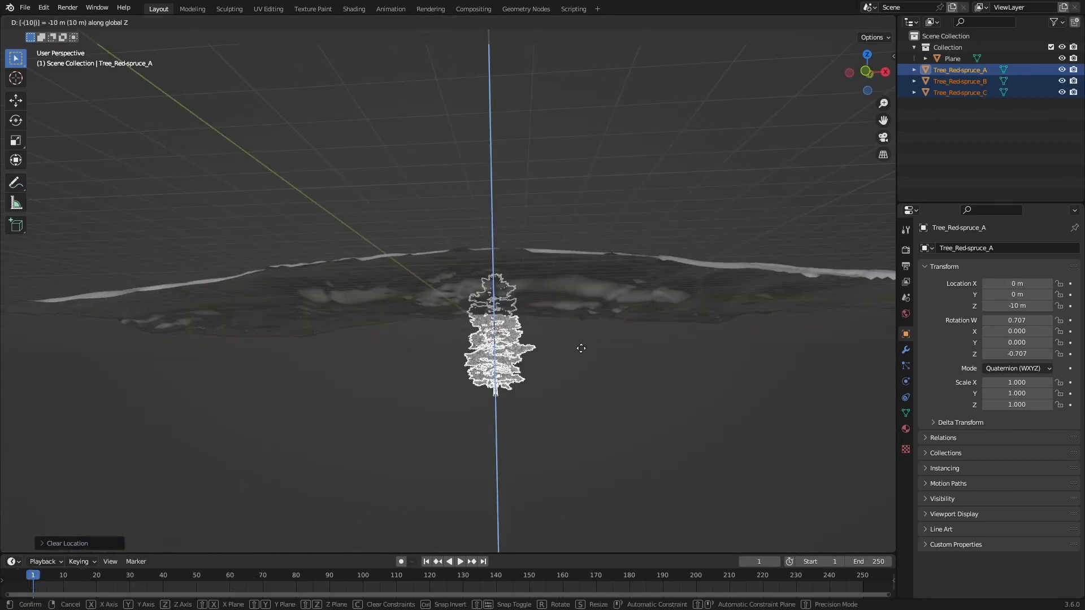
text(0)
key(Return)
Step: Rotate the three spruce trees by -90° about the global X axis and apply their transform
text(rx)
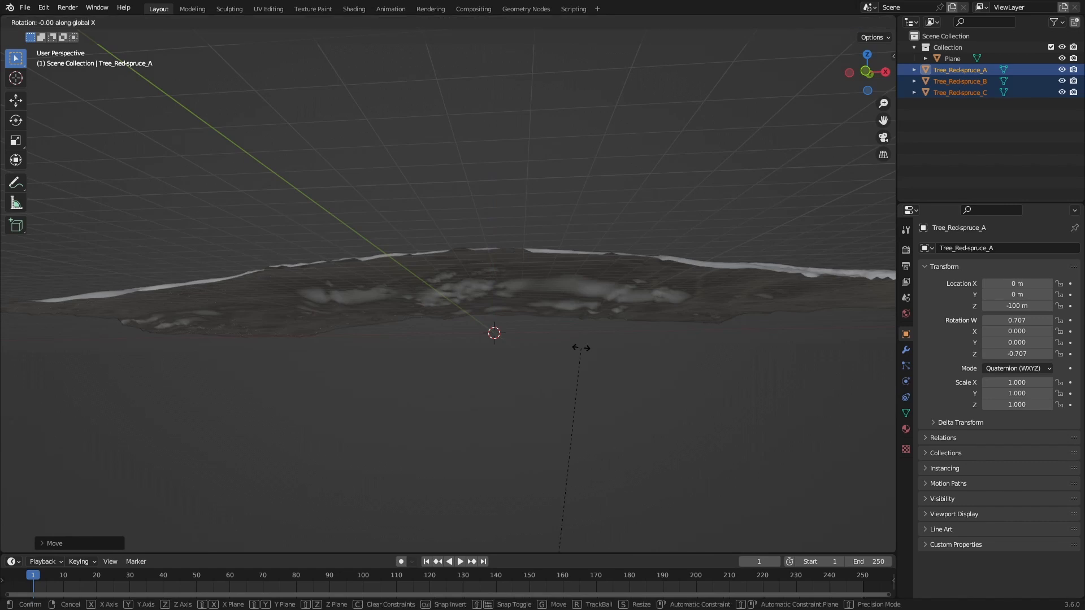
text(-90)
key(Return)
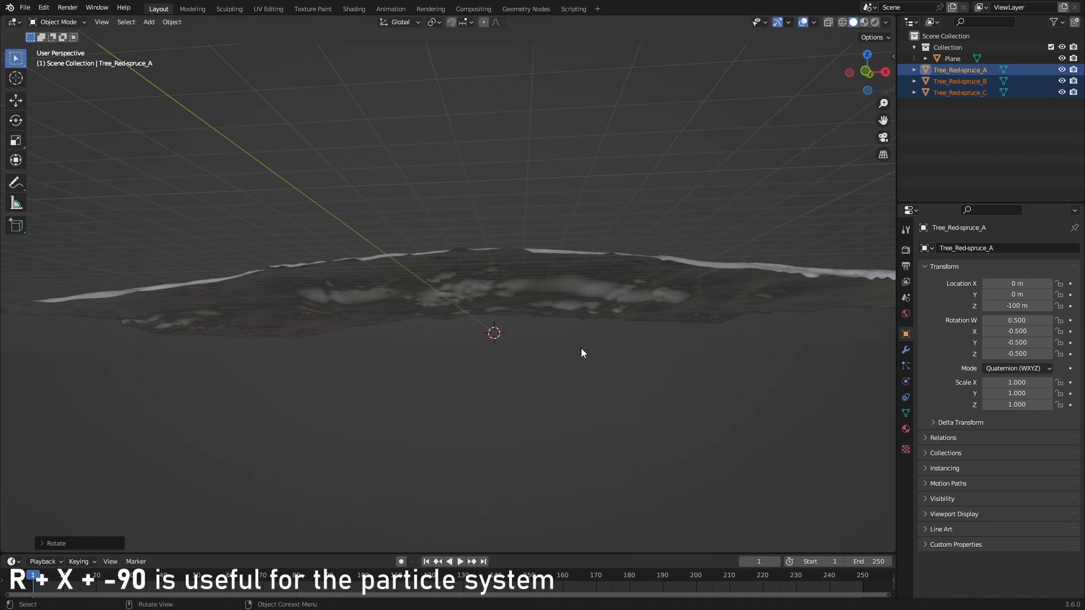
key(ctrl+a)
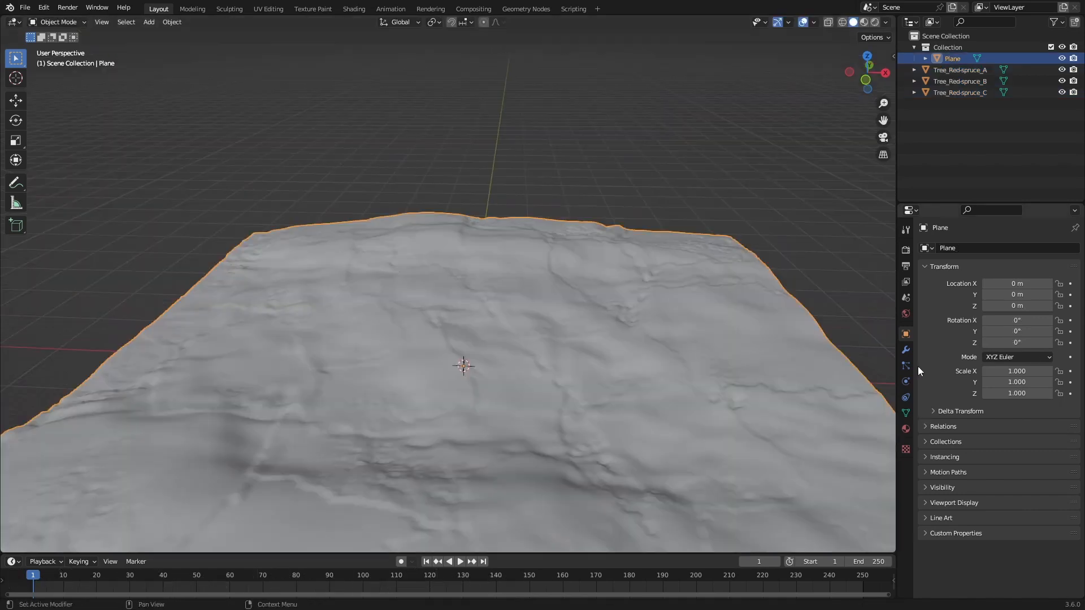
Step: Add a Hair particle system with Advanced options enabled to the ground plane
click(905, 366)
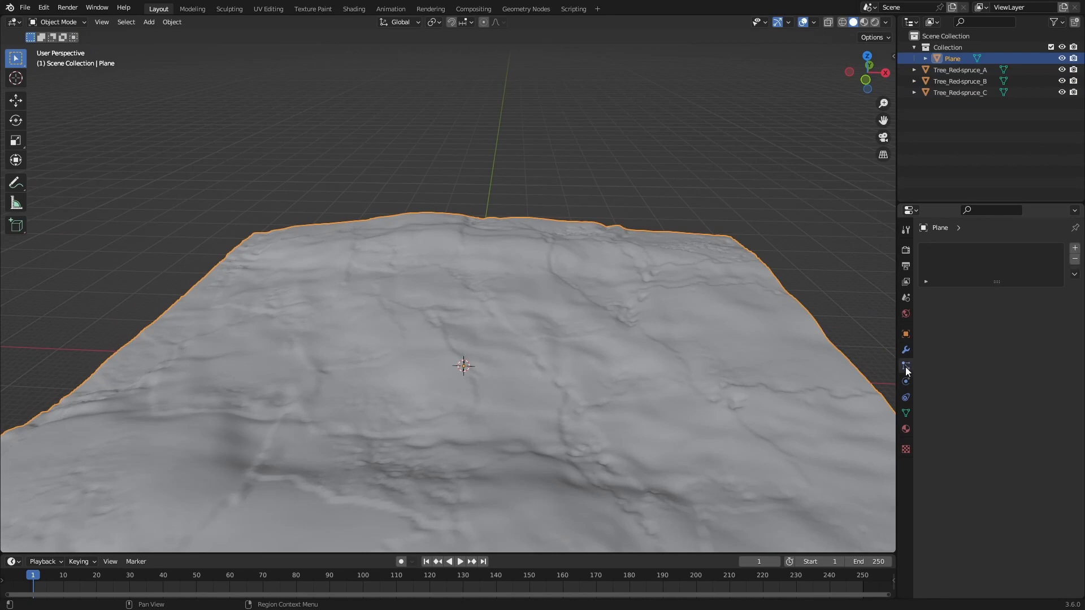
click(1074, 248)
click(1025, 313)
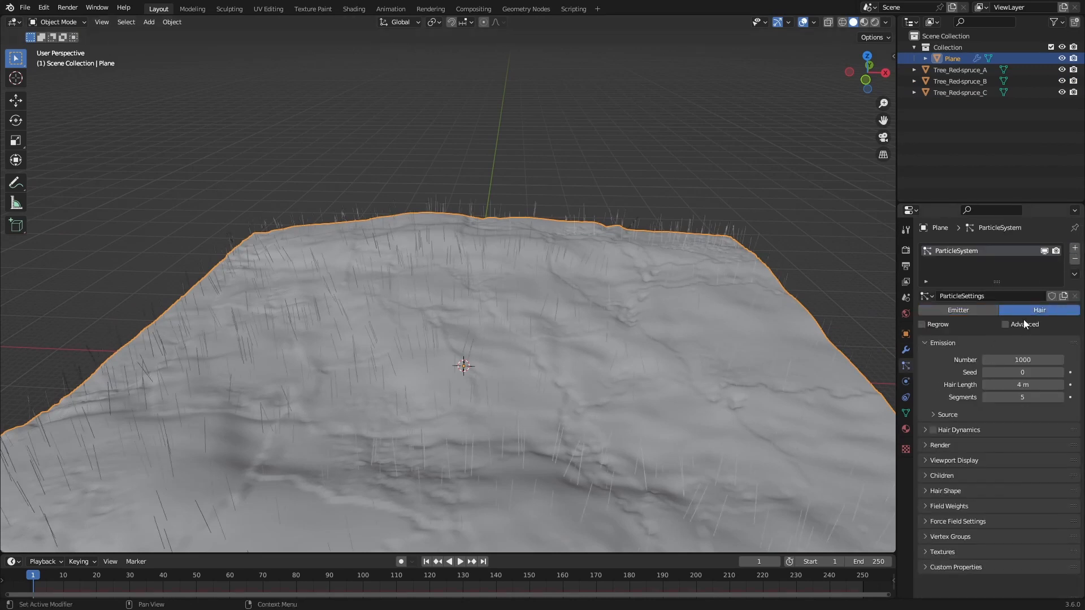
click(1005, 325)
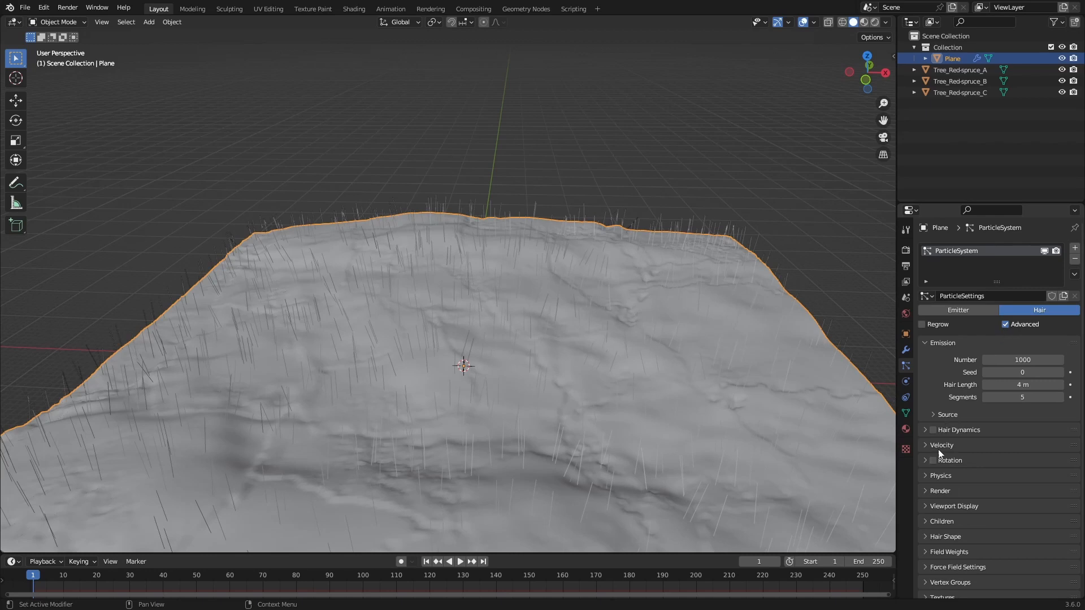
Step: Enable Rotation for the plane's hair particles and change their Render As type
scroll(928, 465, down, 1)
click(931, 469)
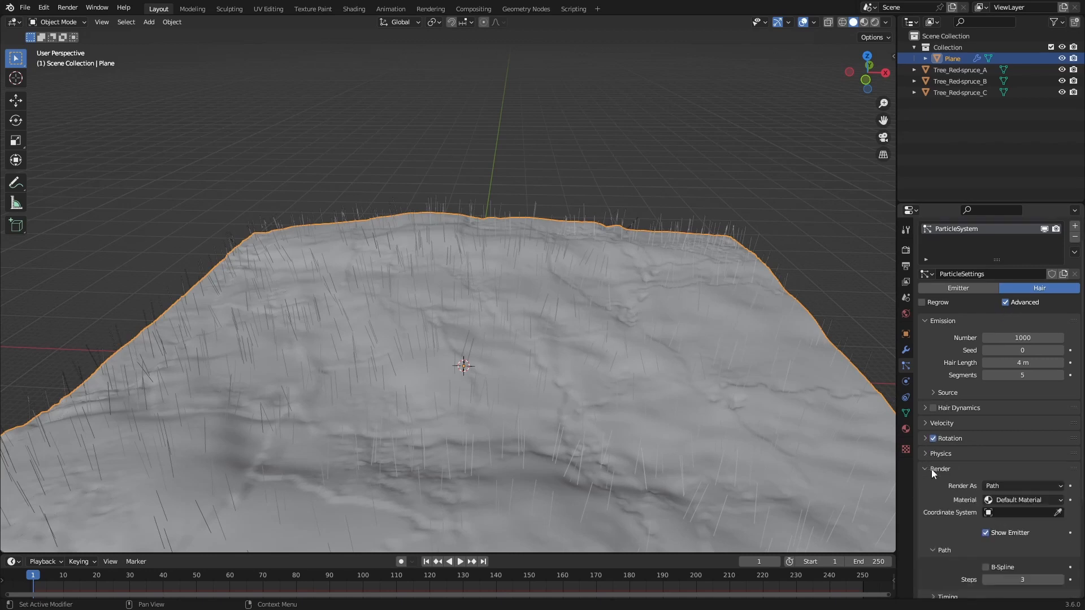
click(1009, 486)
click(999, 536)
Step: Move Tree_Red-spruce_A, B and C into a new collection named "Trees"
click(952, 92)
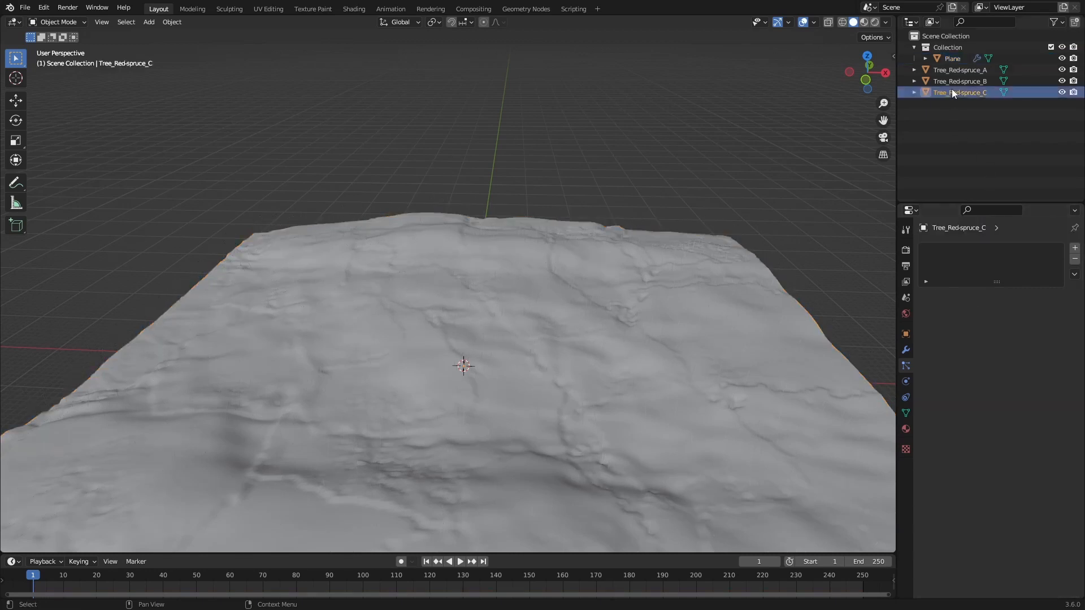
shift+click(953, 71)
key(m)
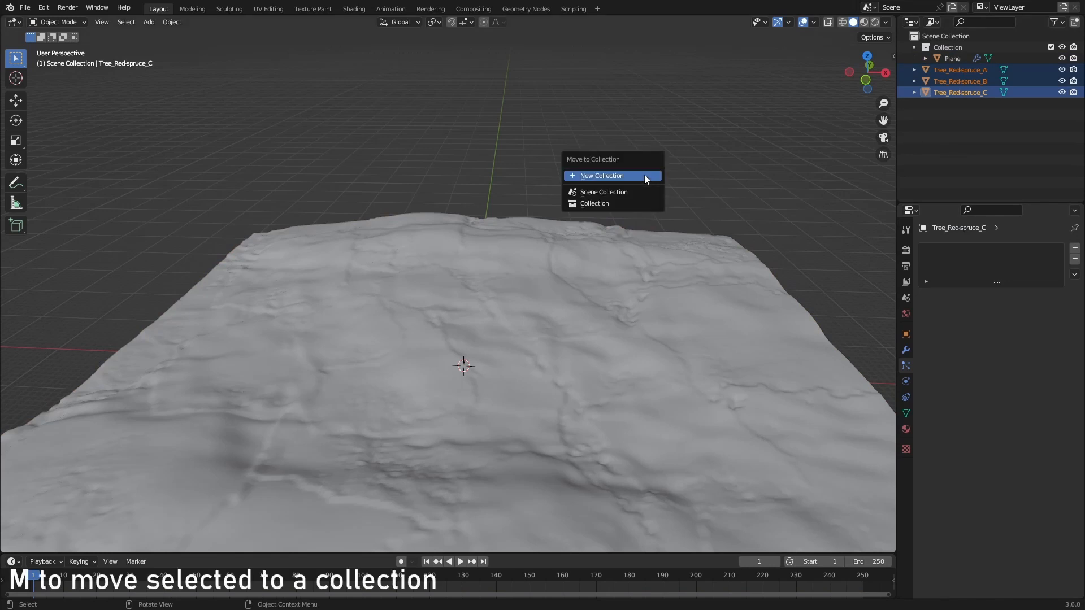
click(644, 175)
text(Trees)
key(Return)
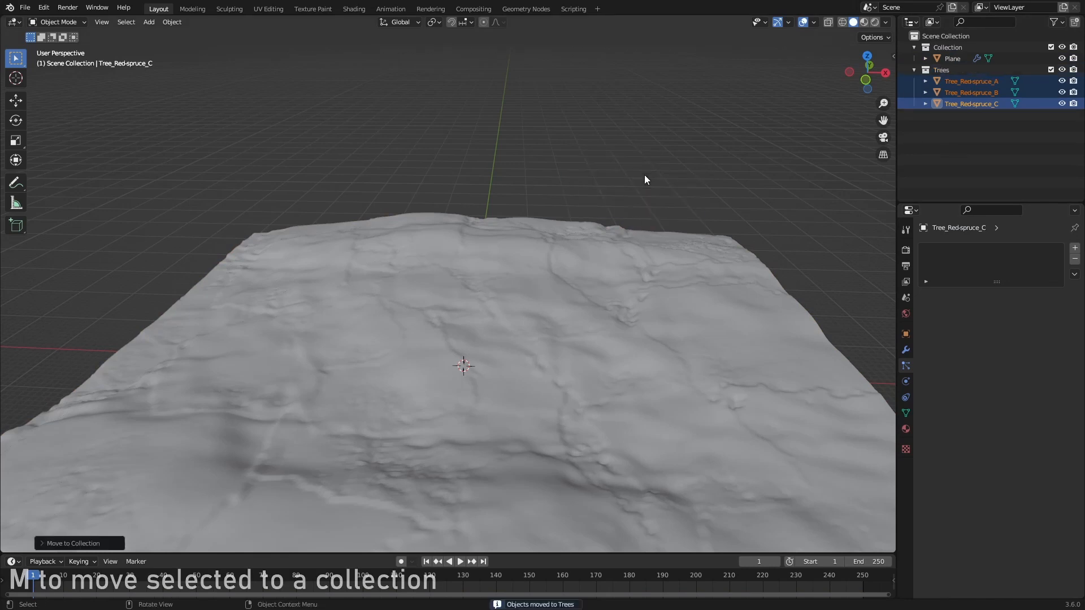
Step: Assign the Trees collection as the instance collection of the ground plane's particle system
click(955, 58)
scroll(964, 469, down, 7)
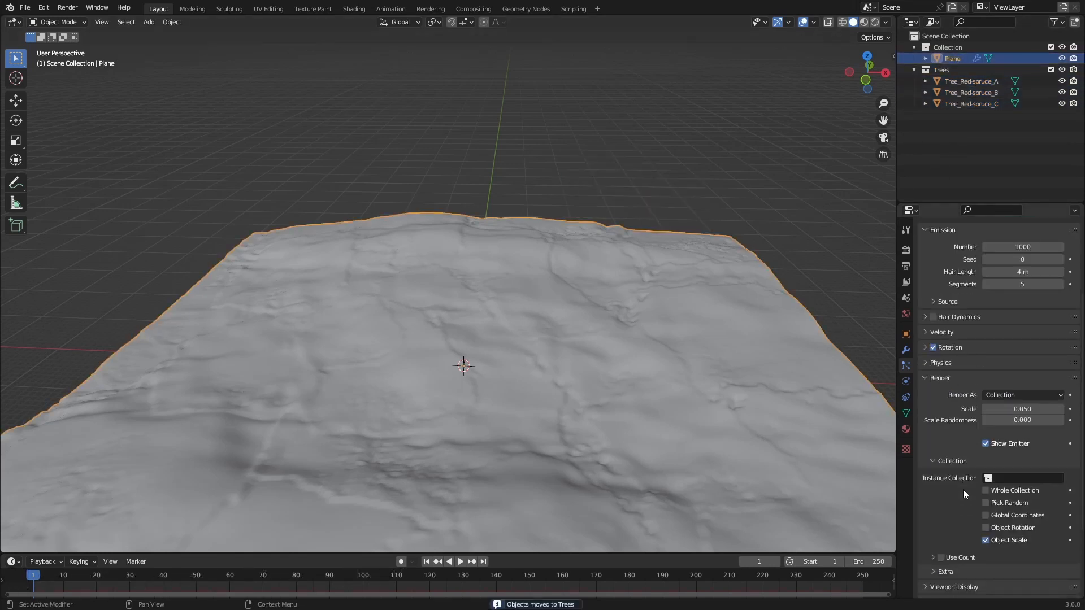
click(1017, 433)
key(Return)
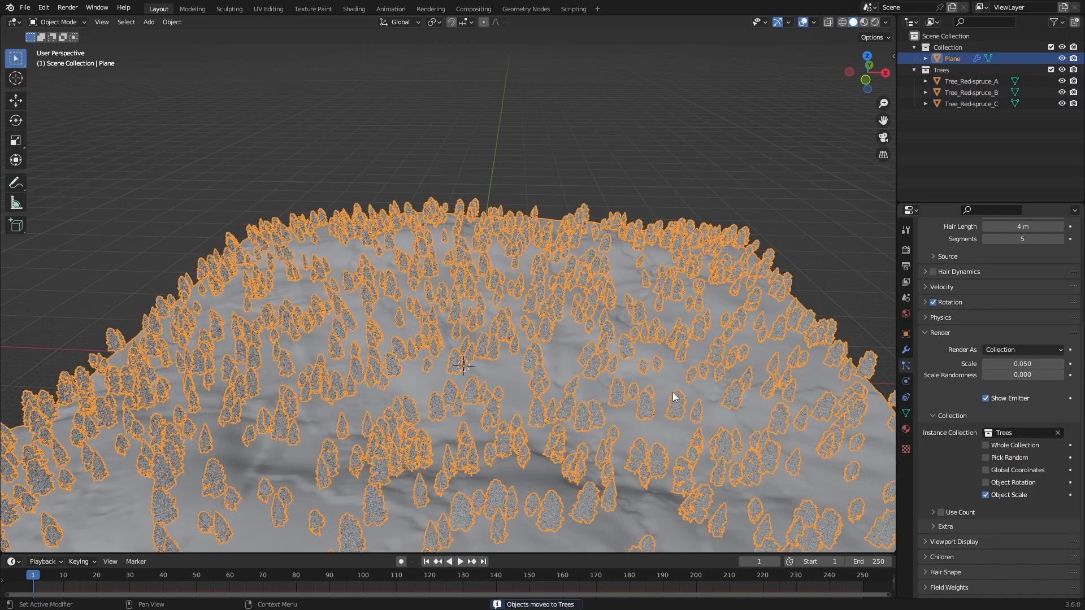
Step: Set the plane's hair particle number to 100
scroll(666, 386, down, 4)
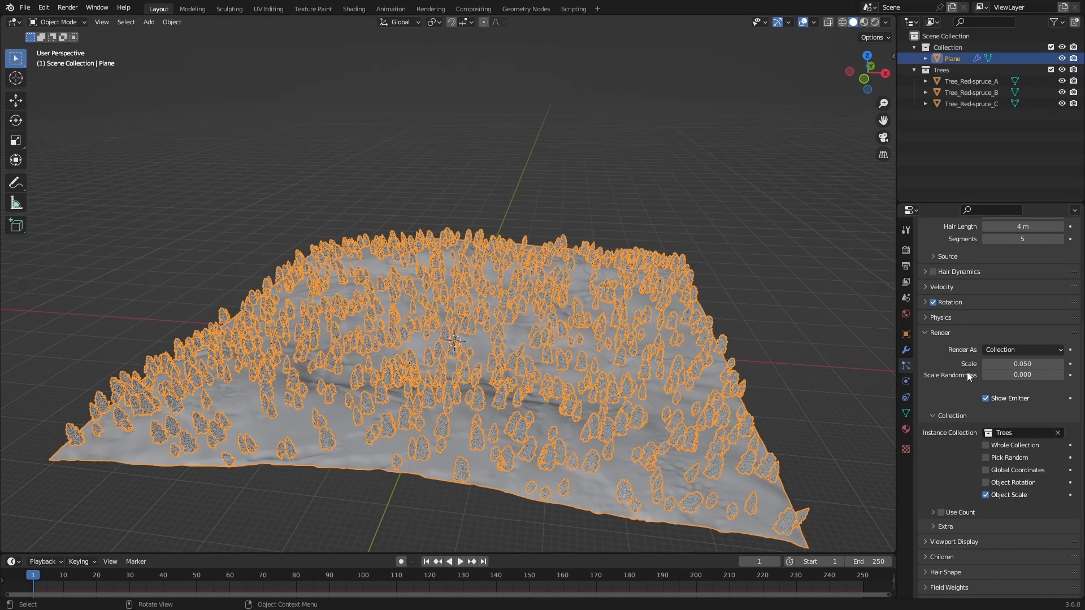
scroll(967, 372, up, 6)
scroll(967, 371, up, 1)
click(1017, 359)
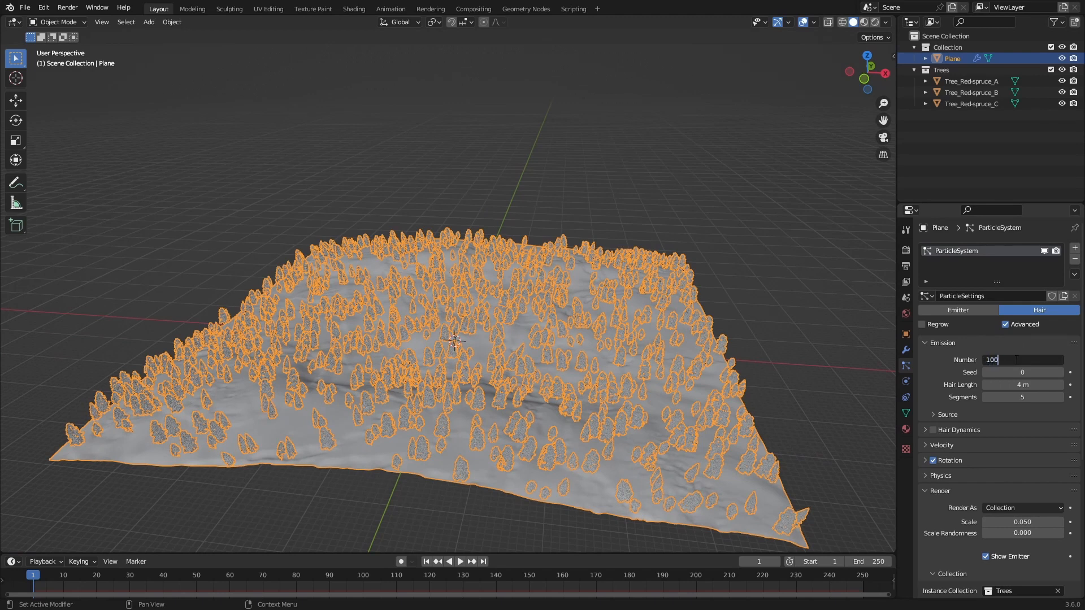
key(Return)
Step: Set the particle render scale to 1 and the scale randomness to 0.6
scroll(946, 457, down, 5)
click(1022, 395)
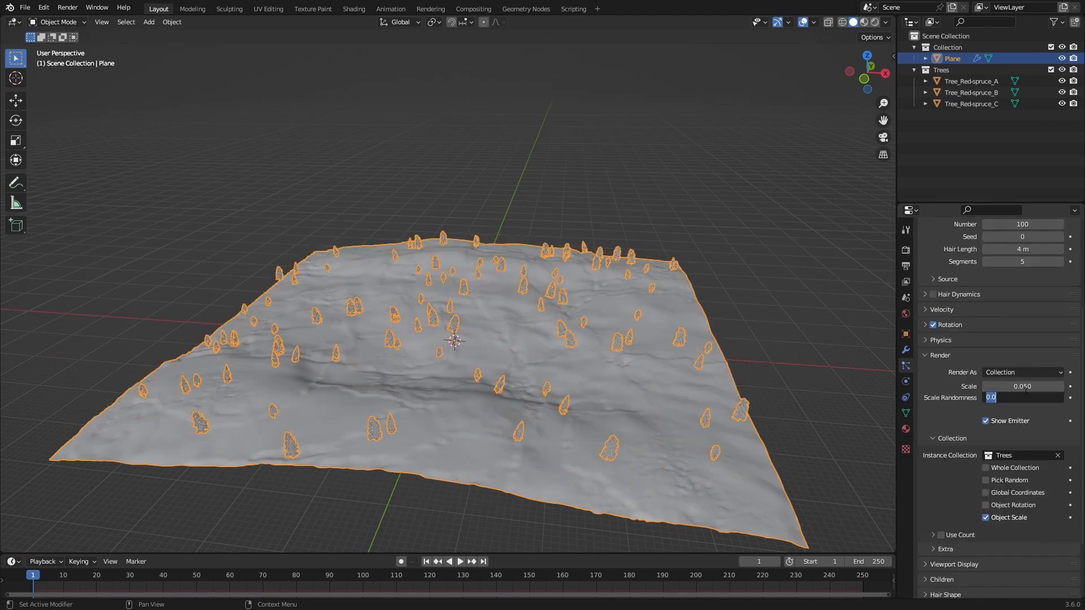
double_click(1025, 388)
text(1)
key(Return)
drag(997, 398, 1081, 398)
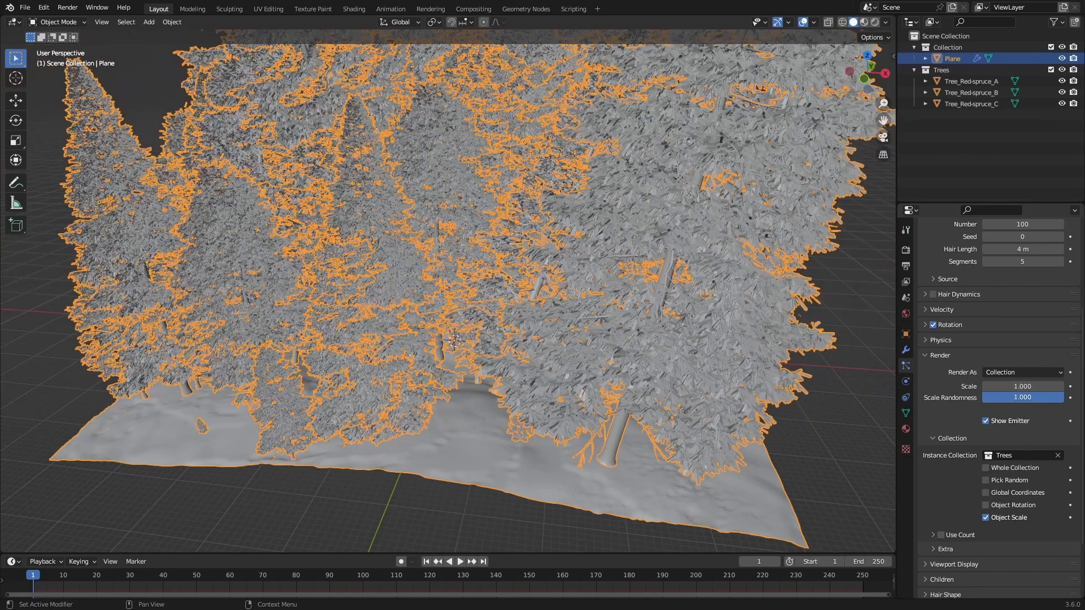
double_click(1021, 397)
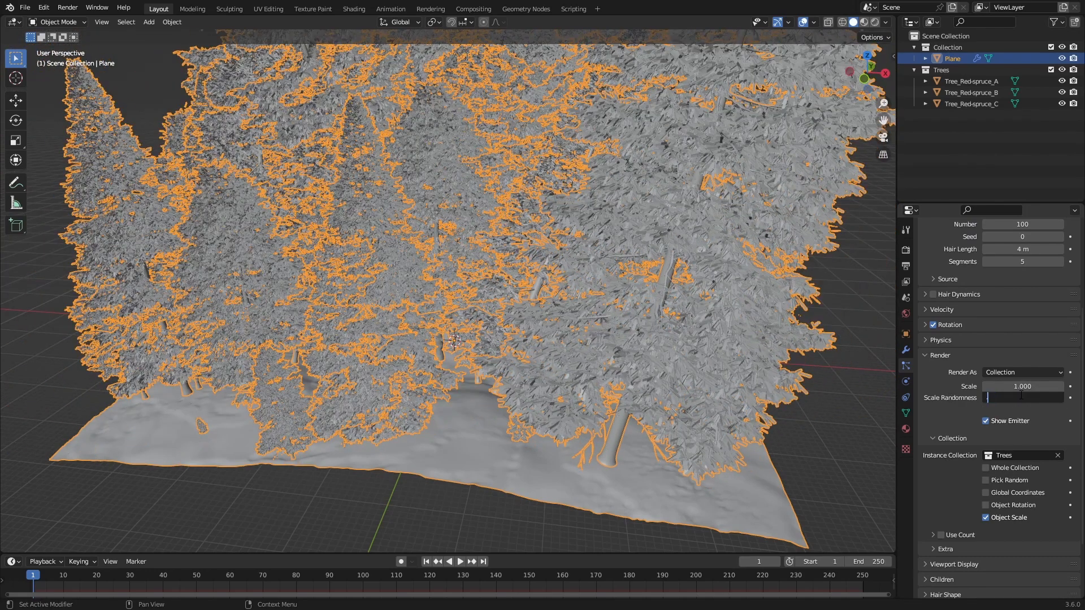
key(Return)
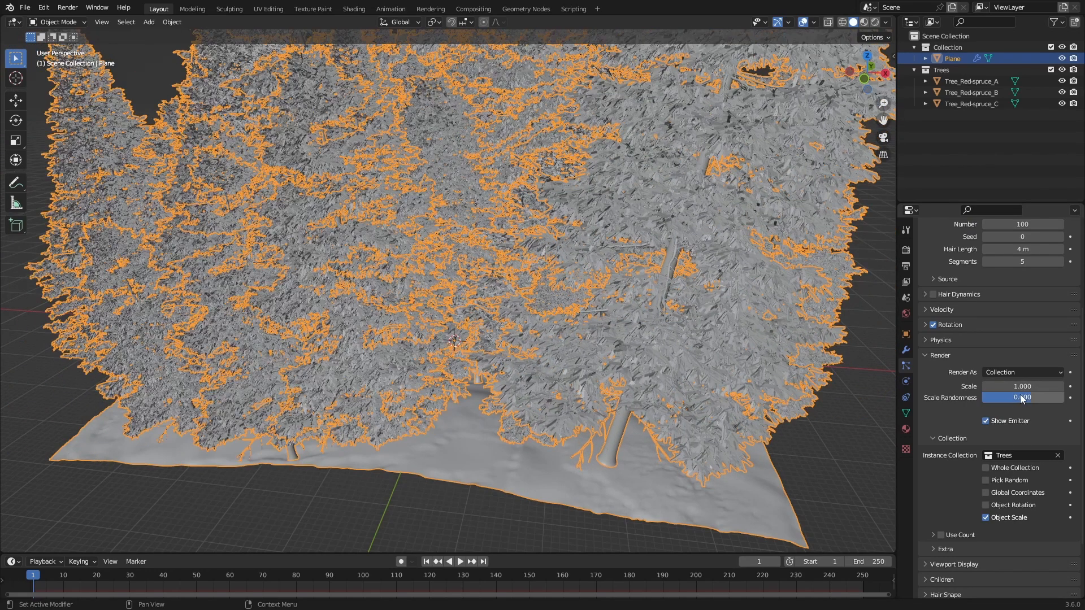
Step: Examine the scattered trees on the ground plane from several distances and angles to judge their size and density
scroll(579, 320, down, 6)
mouse_move(579, 320)
middle_down()
mouse_move(588, 414)
mouse_move(622, 368)
mouse_move(630, 312)
mouse_move(555, 298)
mouse_move(591, 269)
mouse_move(532, 271)
mouse_move(565, 324)
middle_up()
click(686, 317)
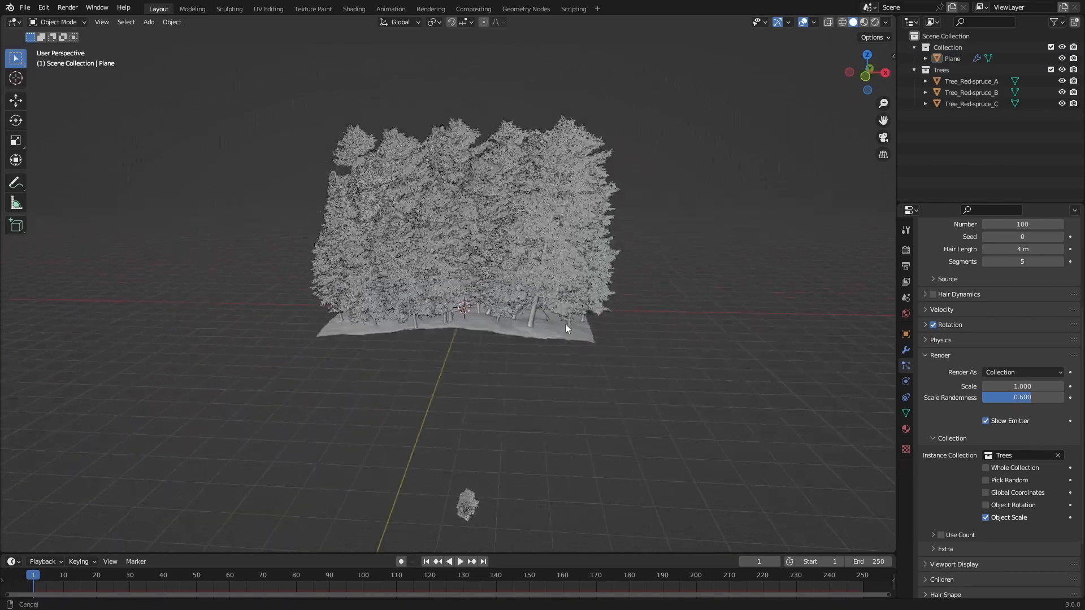
scroll(571, 334, up, 4)
click(573, 334)
shift+middle_drag(650, 322, 470, 284)
middle_drag(525, 329, 534, 356)
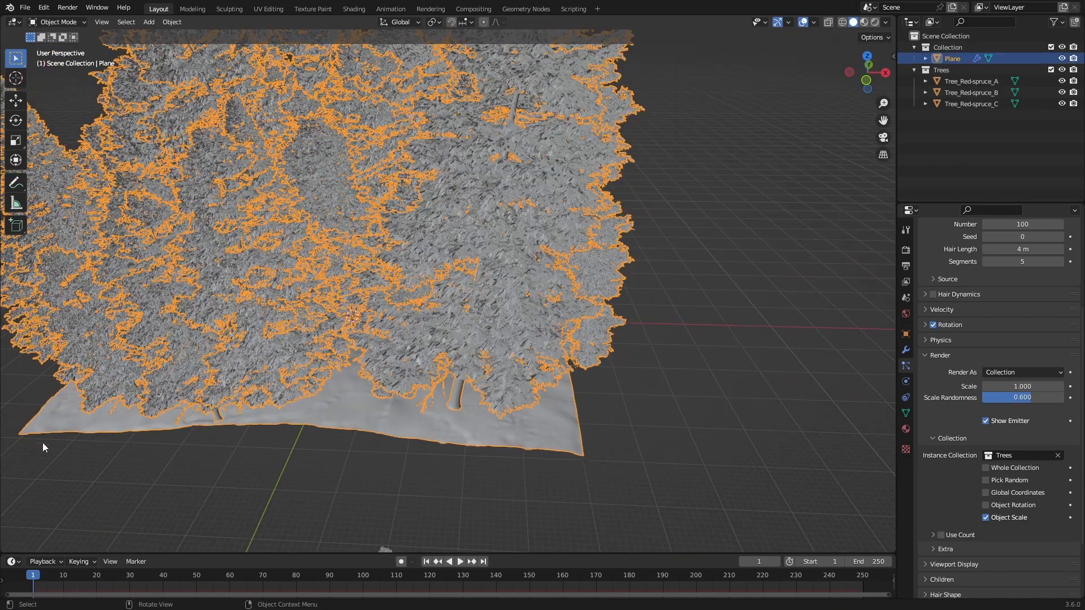
scroll(622, 338, down, 3)
middle_drag(609, 324, 599, 353)
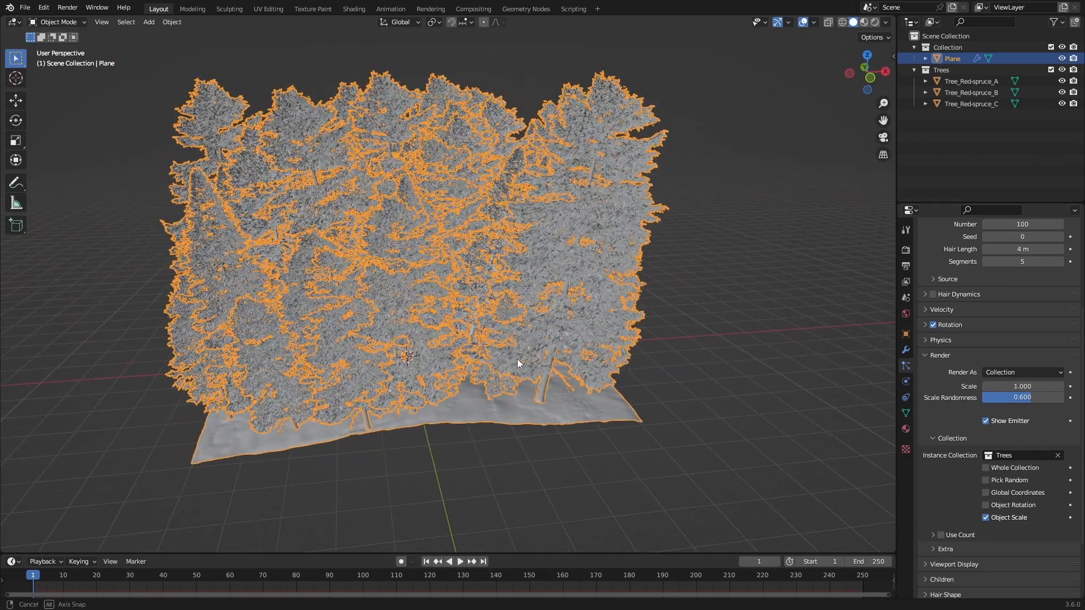
middle_drag(517, 359, 614, 413)
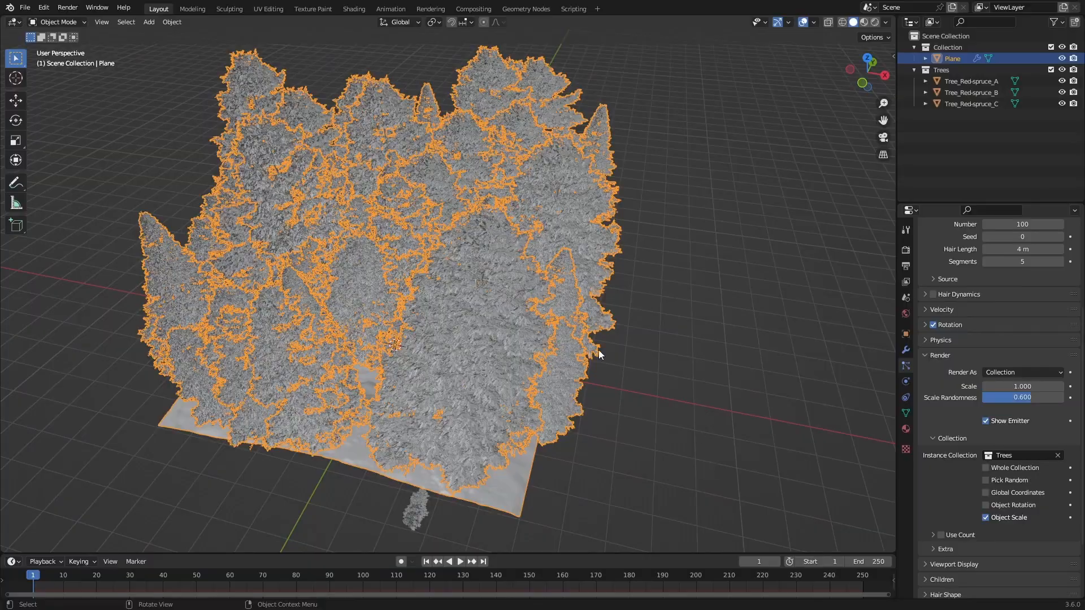
Step: Set the particle render scale to 0.3 and the particle number to 398, and save the file
middle_drag(463, 249, 526, 252)
drag(1023, 387, 980, 386)
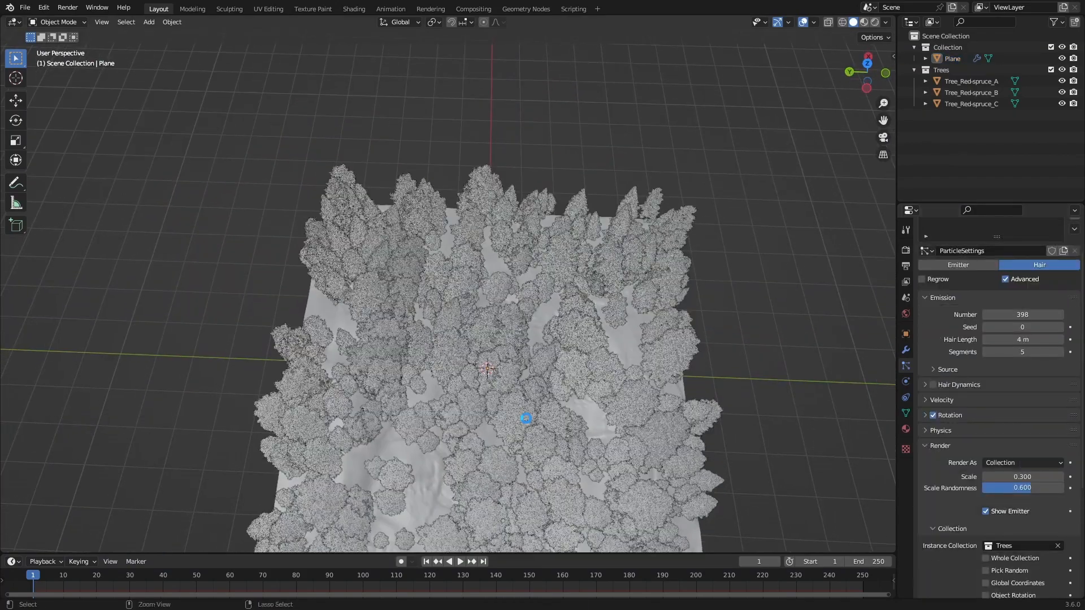
middle_drag(565, 339, 873, 109)
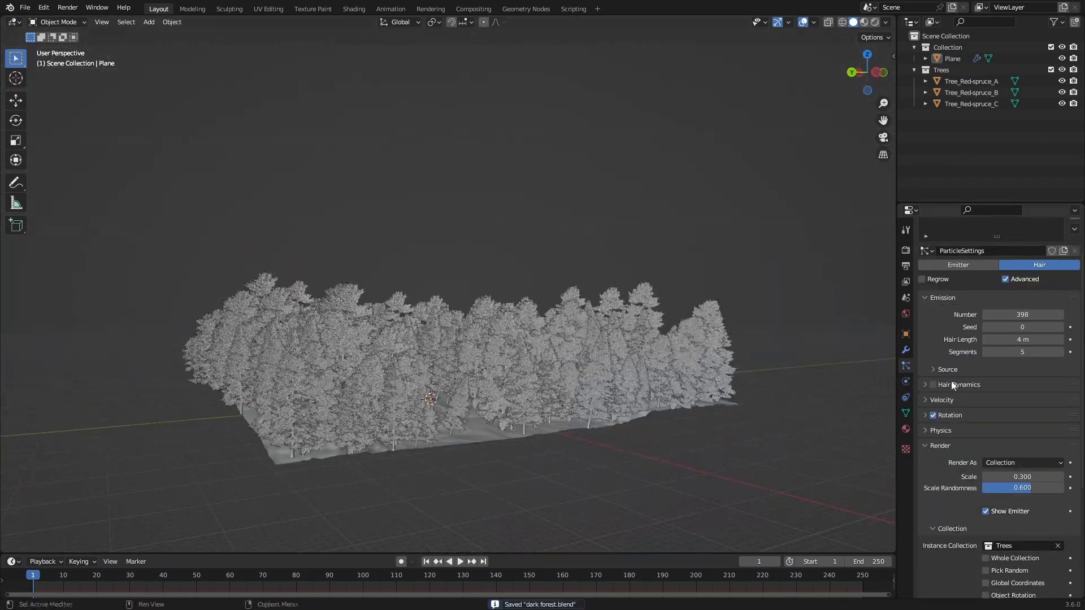
Step: Switch the render engine to Cycles and its device to GPU Compute
click(906, 250)
click(1024, 249)
click(1006, 286)
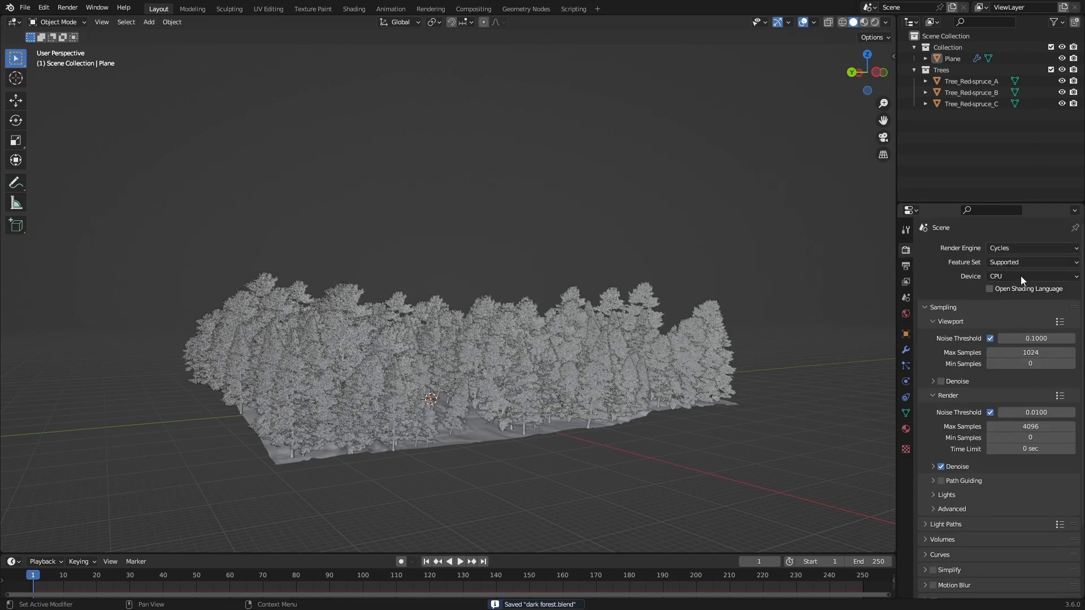
click(1020, 275)
click(1011, 300)
Step: Preview the forest in Rendered shading from different angles, and return the viewport to Solid shading
middle_drag(553, 349, 530, 375)
key(z)
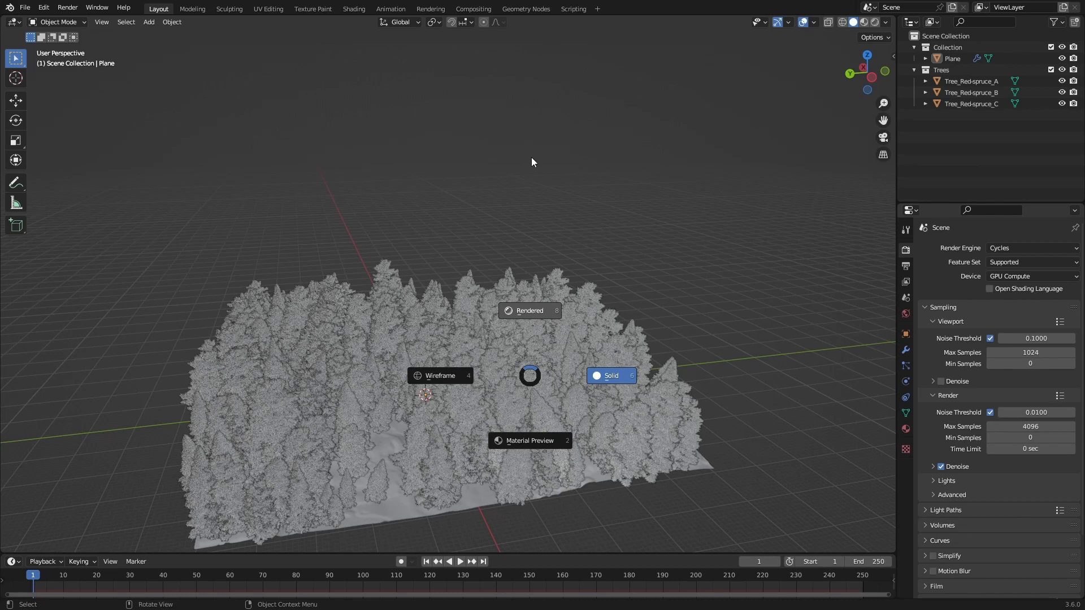
click(531, 163)
mouse_move(484, 424)
middle_down()
mouse_move(517, 445)
mouse_move(527, 479)
mouse_move(565, 395)
mouse_move(564, 368)
mouse_move(621, 381)
mouse_move(627, 395)
middle_up()
scroll(552, 413, up, 5)
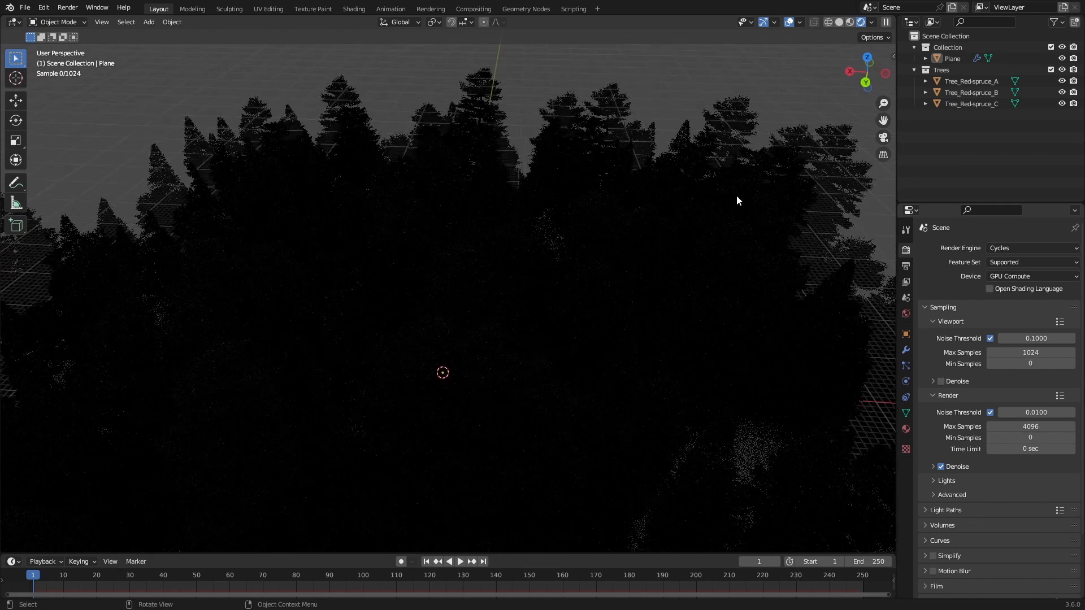
scroll(706, 283, down, 5)
key(z)
click(735, 346)
mouse_move(734, 340)
middle_down()
mouse_move(697, 268)
mouse_move(649, 313)
mouse_move(639, 343)
middle_up()
scroll(693, 273, down, 4)
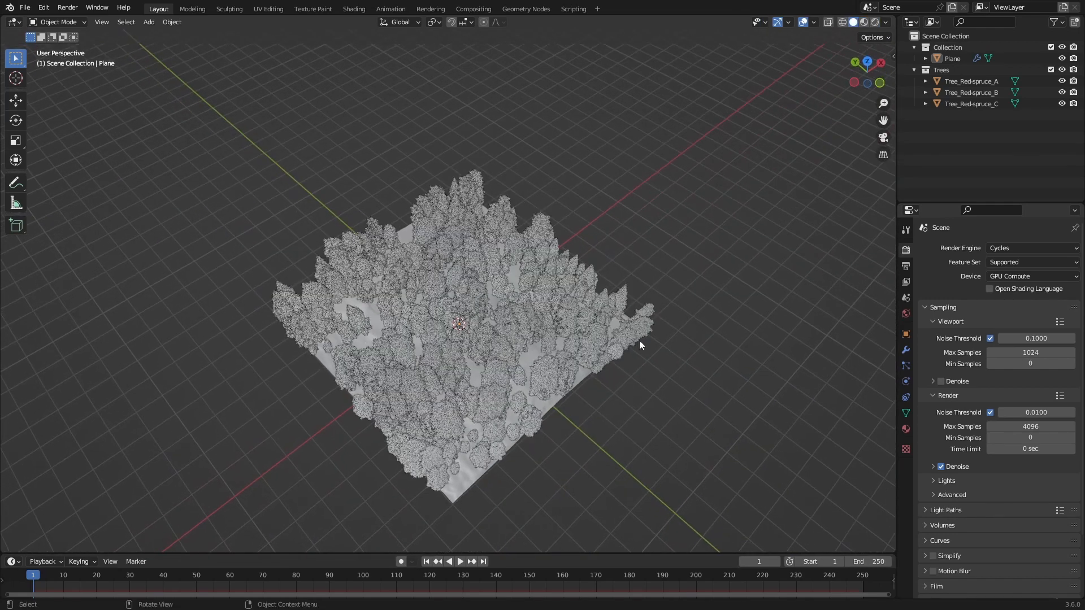
Step: Set the plane's hair particle number to 332 and save the file
click(640, 340)
click(906, 365)
drag(1022, 359, 852, 376)
click(663, 354)
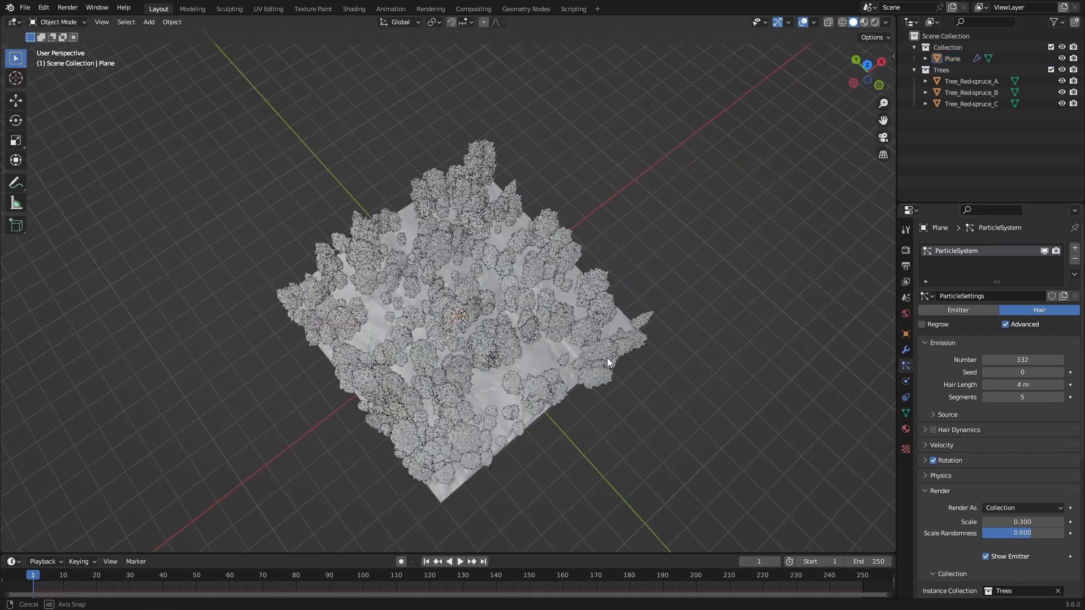
middle_drag(607, 358, 645, 395)
key(ctrl+s)
Step: Use an Environment Texture as the world background colour and load the kloofendal misty morning 4k EXR image
click(906, 313)
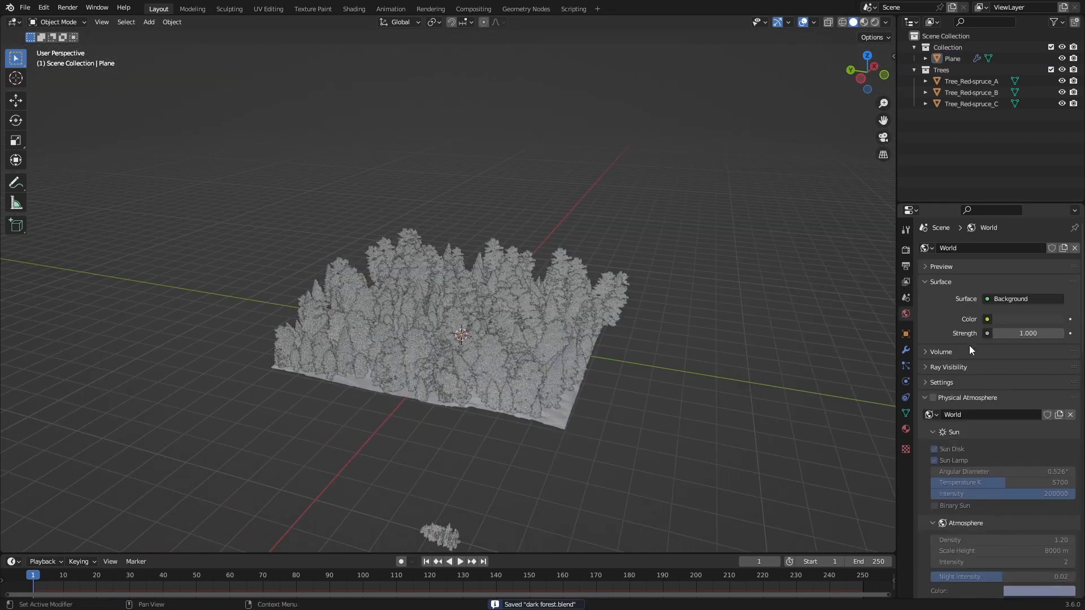
click(988, 319)
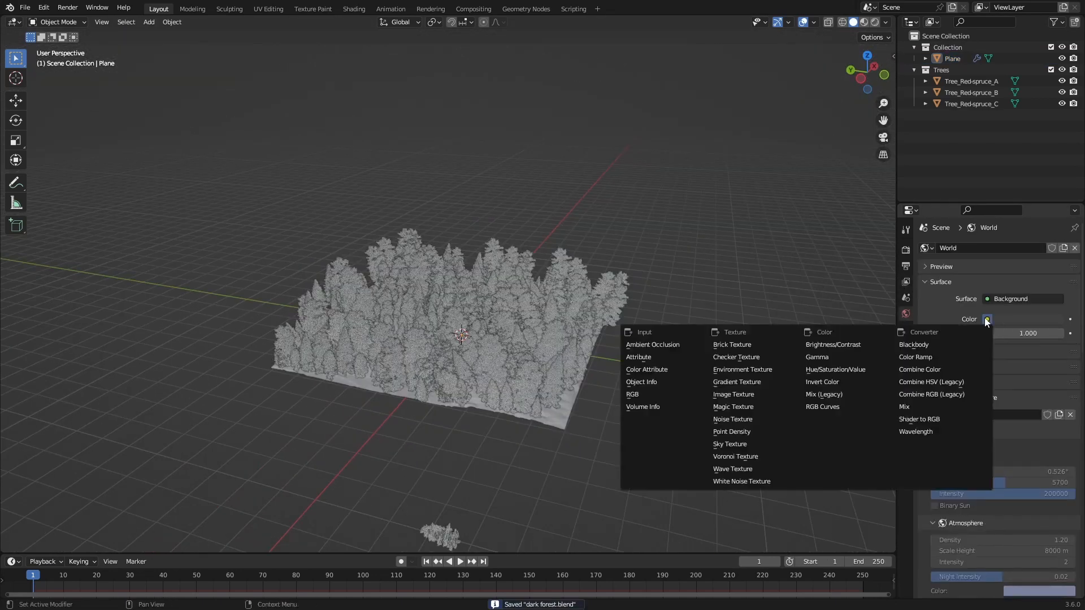
click(758, 370)
click(1043, 333)
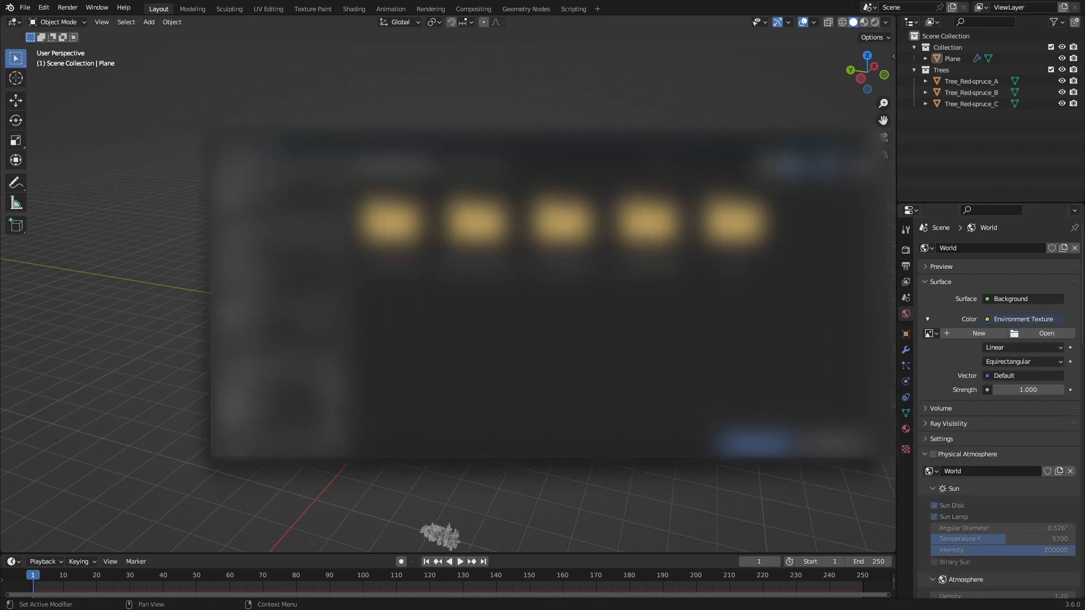
double_click(476, 224)
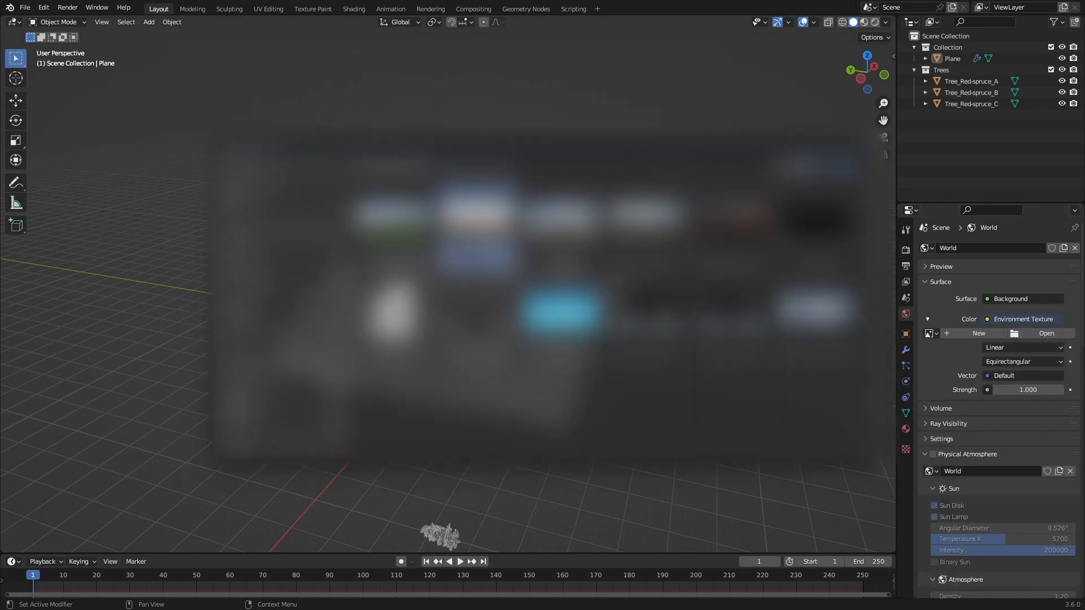
double_click(707, 330)
Step: Check the forest against the misty sky in Rendered shading, and leave the rendered preview
middle_drag(707, 330, 682, 359)
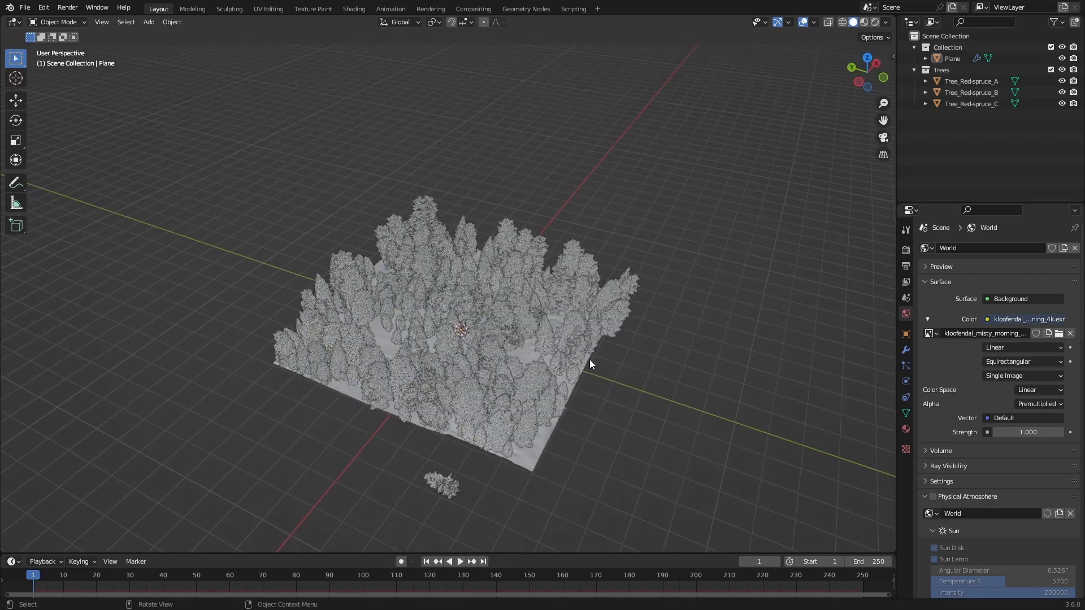
scroll(590, 360, up, 1)
key(z)
click(583, 284)
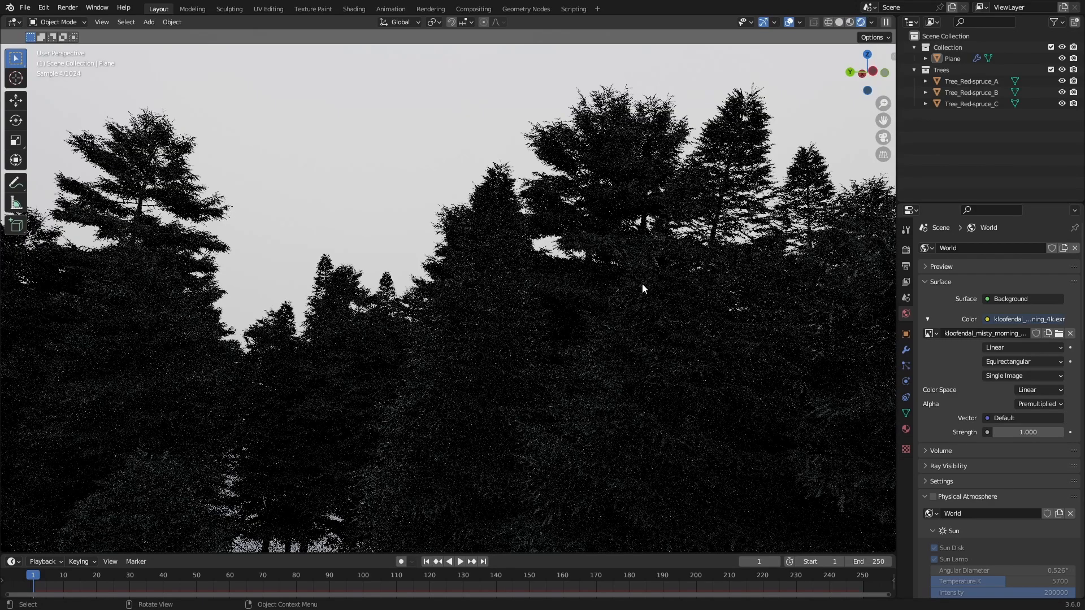
scroll(641, 290, down, 2)
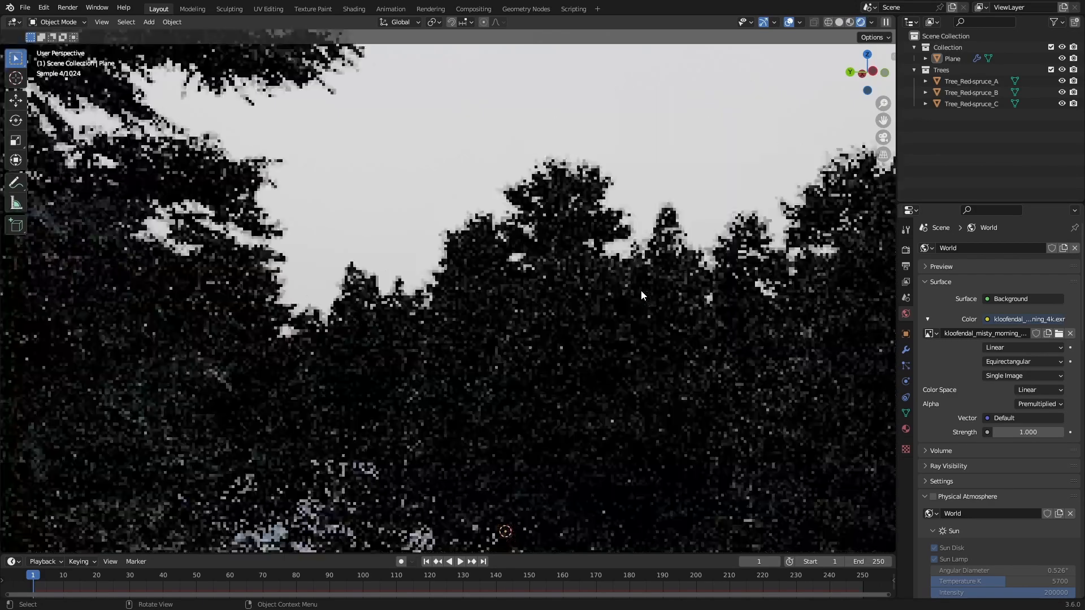
scroll(640, 290, down, 6)
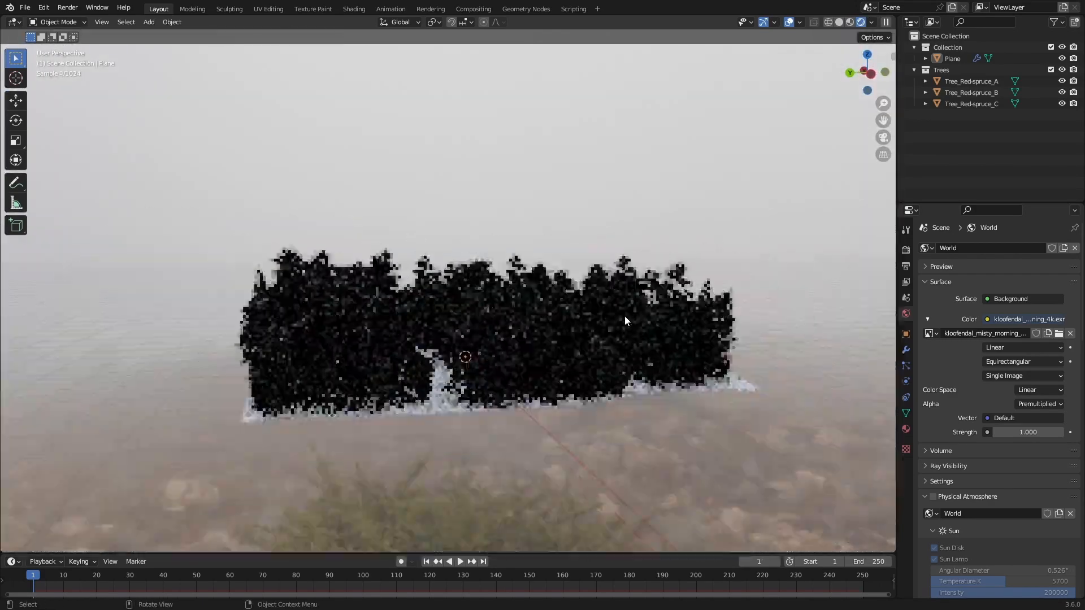
middle_drag(625, 321, 555, 399)
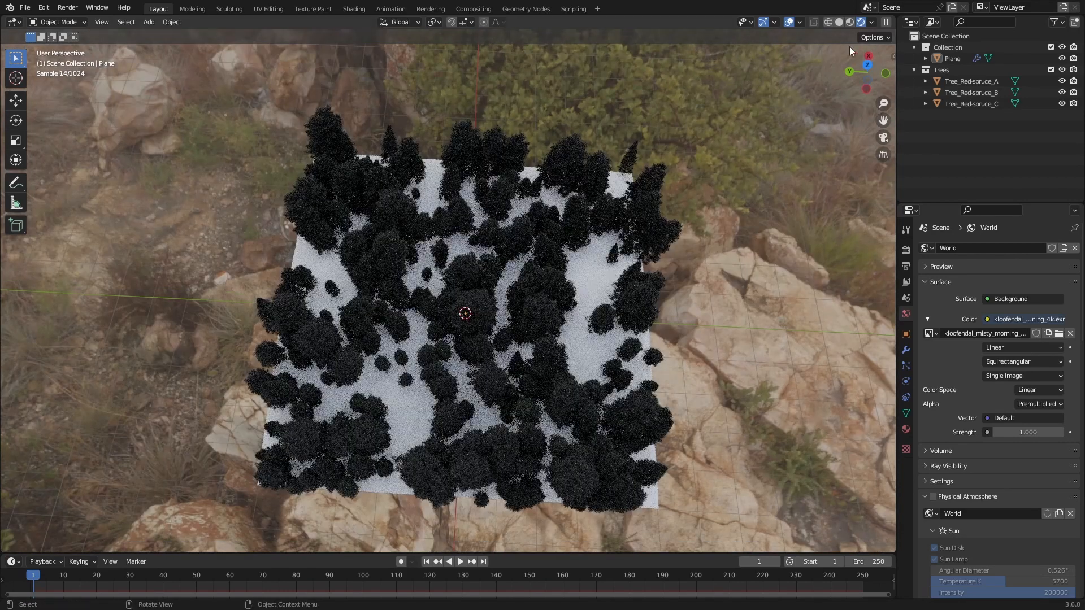
click(839, 22)
Step: Select the ground plane, set its hair particle number to 277, and save the file
click(490, 347)
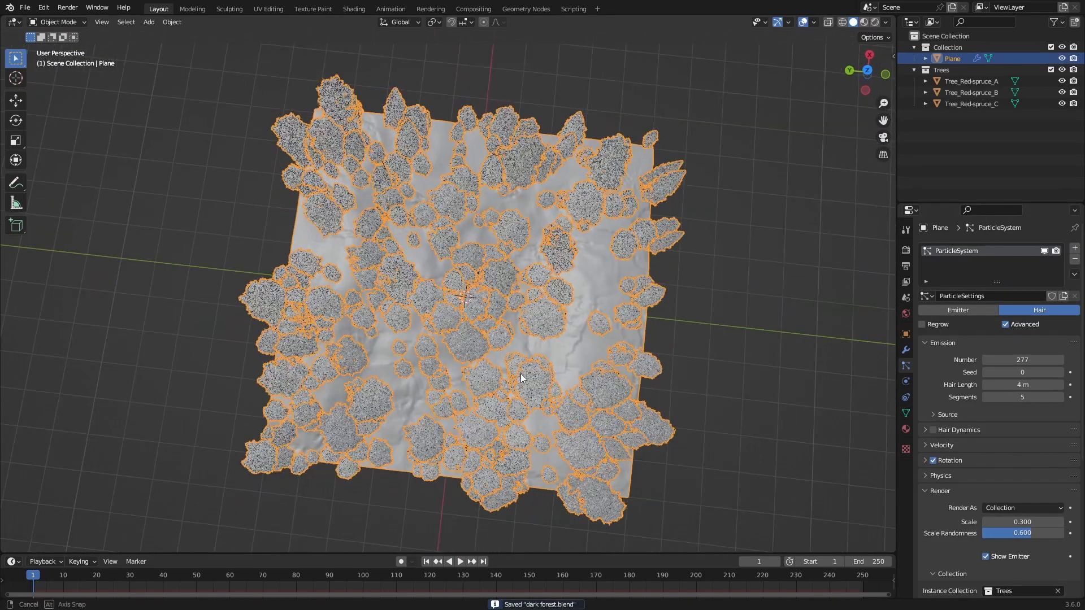
scroll(473, 311, up, 3)
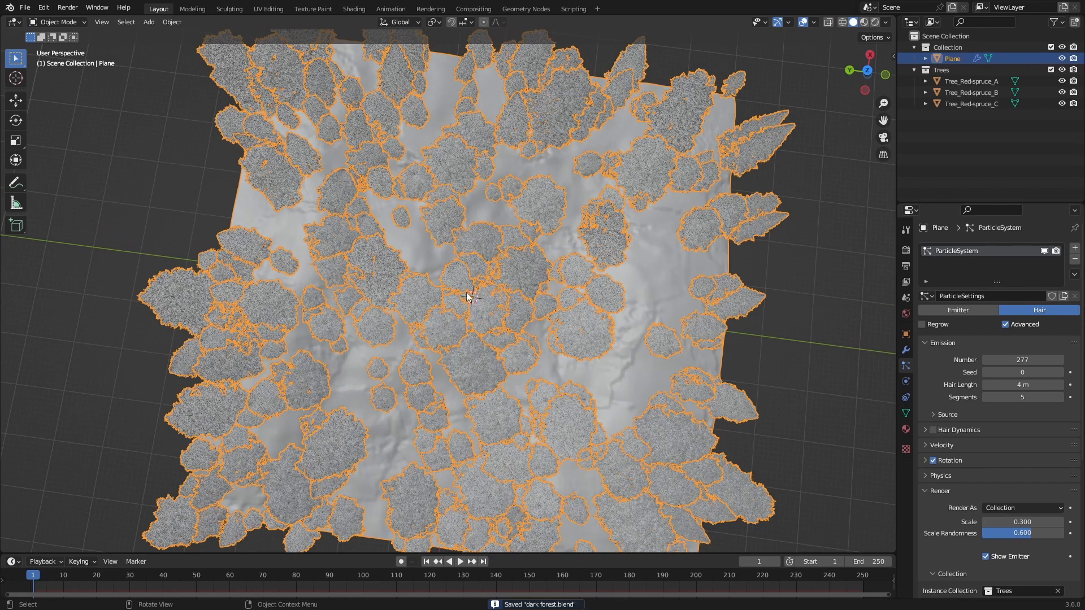
Step: Circle-select a roughly round patch of vertices at the centre of the ground plane in Edit Mode
mouse_move(486, 285)
middle_down()
mouse_move(463, 288)
mouse_move(502, 355)
mouse_move(484, 344)
middle_up()
key(Tab)
key(w)
mouse_move(477, 283)
mouse_down()
mouse_move(458, 325)
mouse_move(454, 300)
mouse_up()
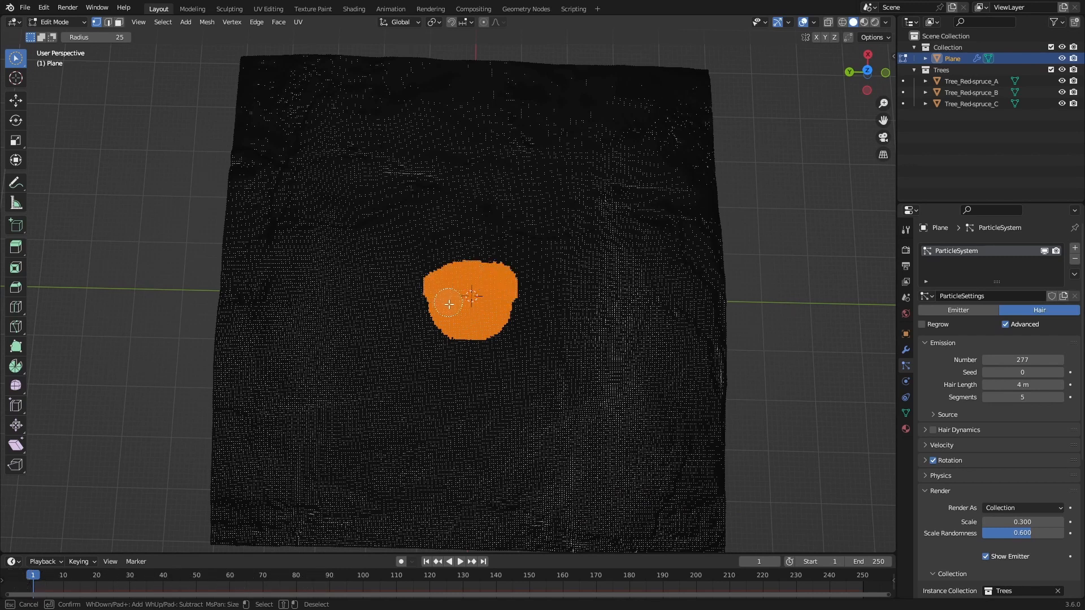
drag(508, 308, 450, 308)
key(Escape)
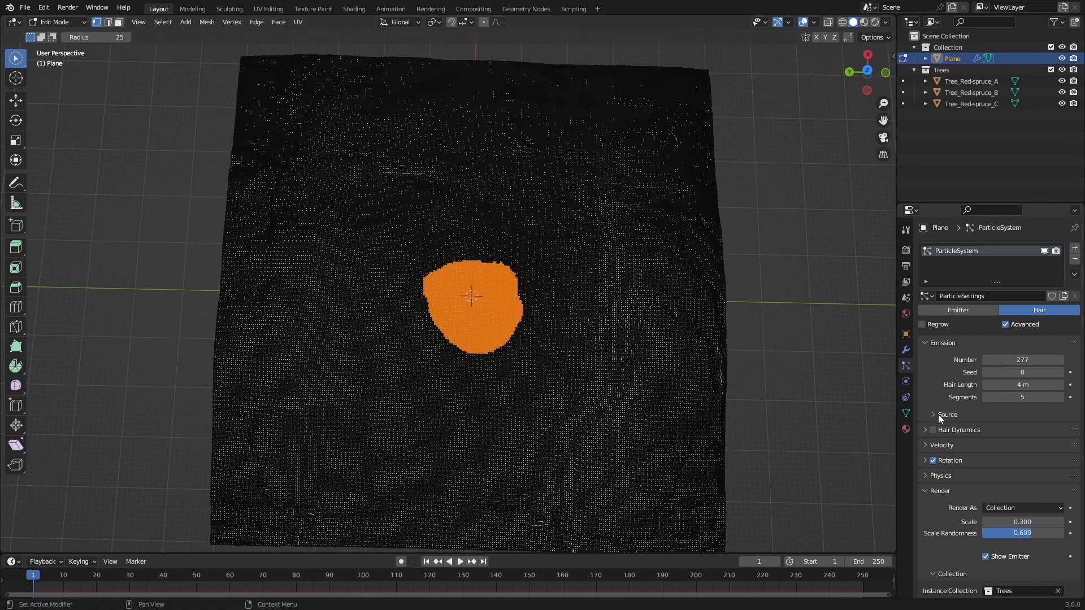
Step: Add a vertex group to the ground plane, invert the vertex selection, and return to Object Mode
click(906, 414)
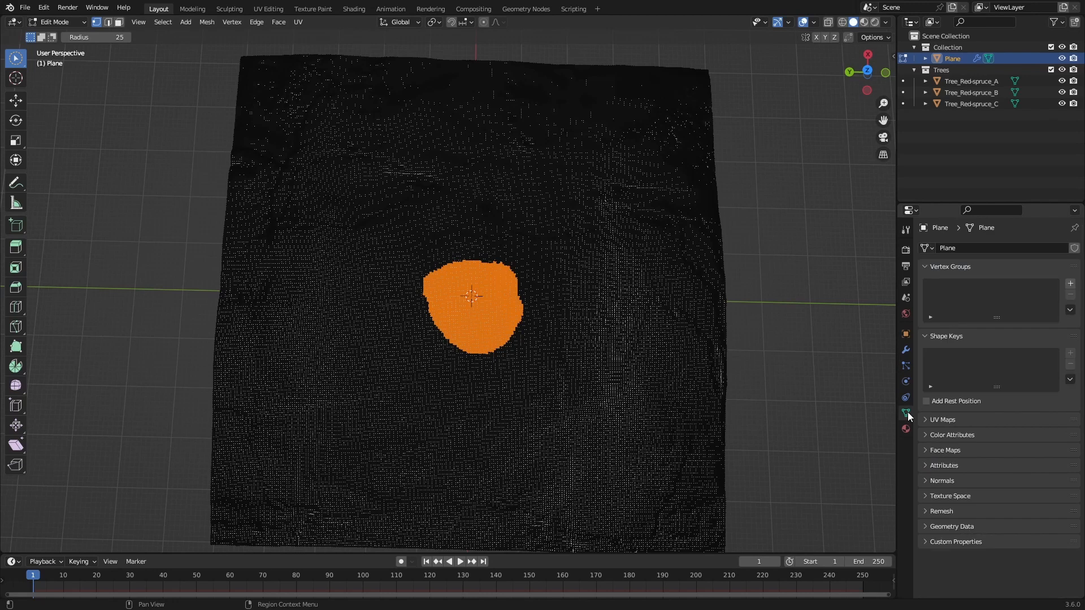
click(1071, 284)
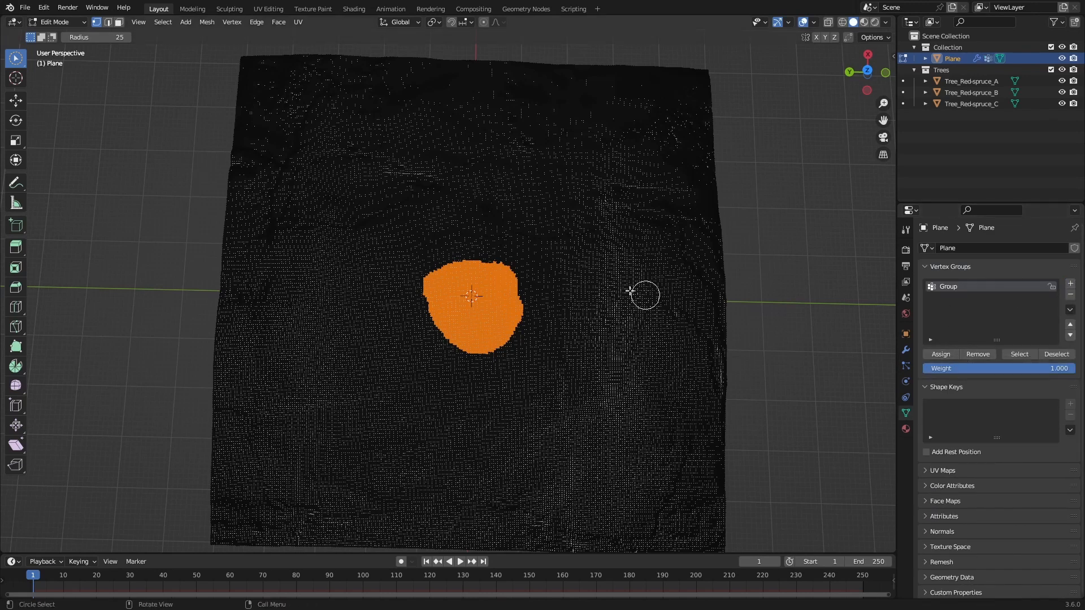
key(ctrl+i)
key(Escape)
middle_drag(584, 276, 497, 259)
key(Tab)
Step: Set the density vertex group of the ground plane's tree particle system to Group
click(906, 351)
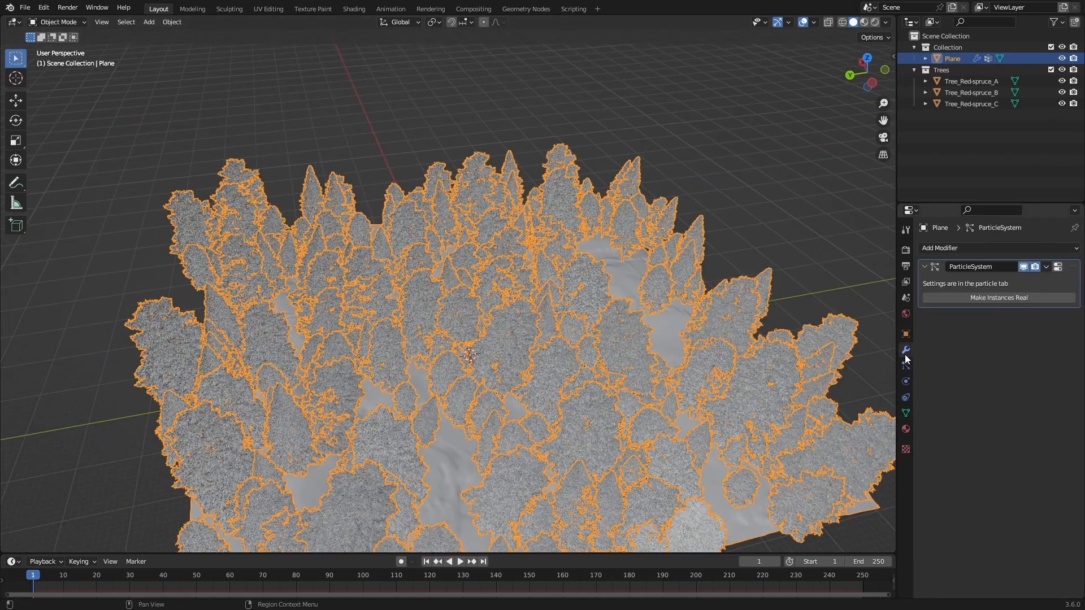
click(906, 366)
scroll(938, 396, down, 5)
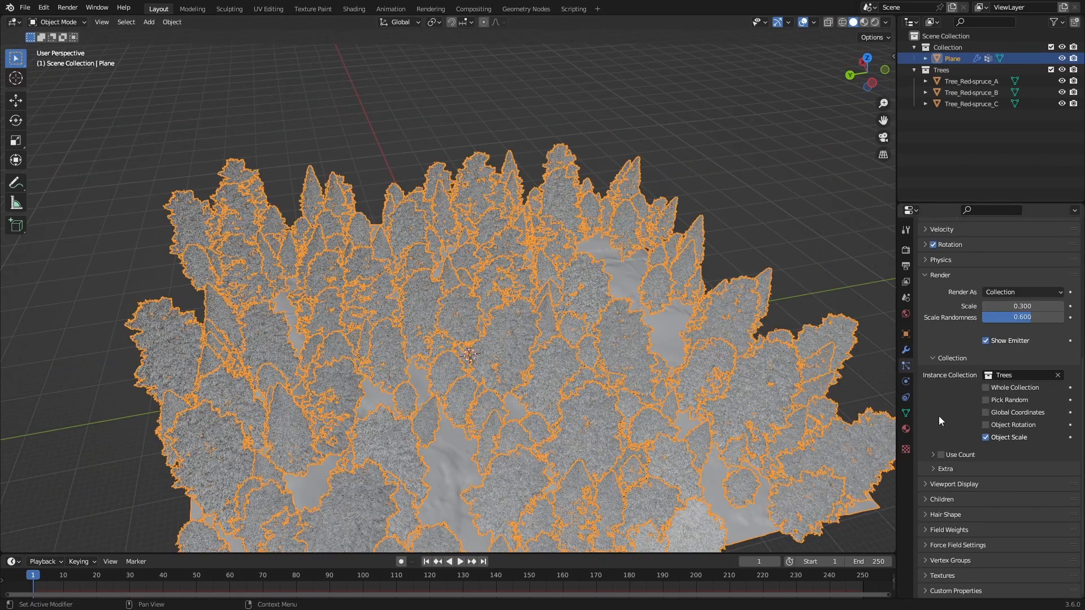
click(943, 561)
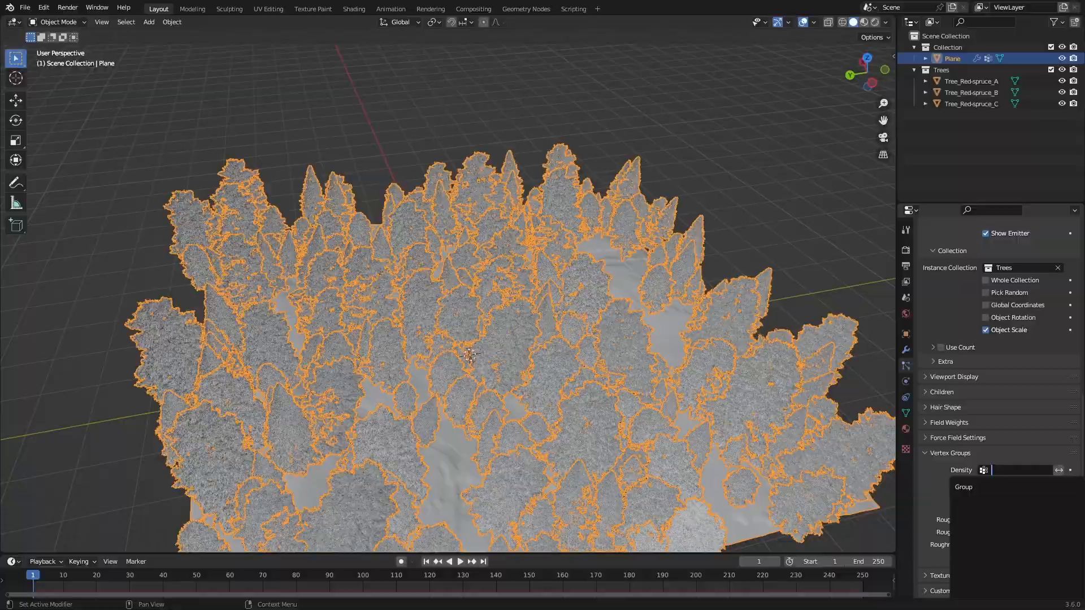
click(974, 487)
middle_drag(632, 292, 629, 350)
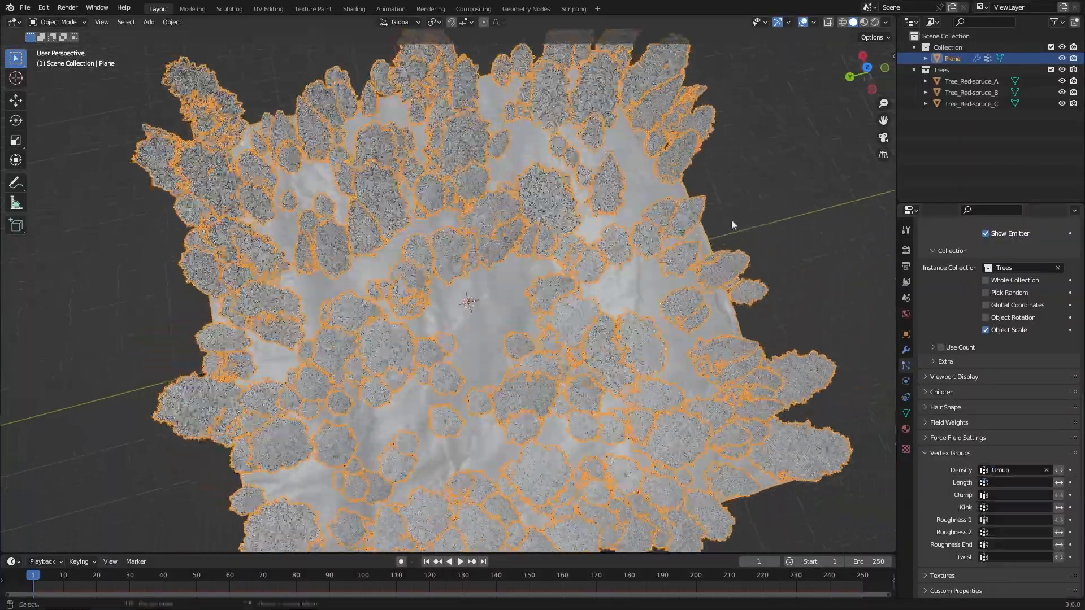
scroll(409, 323, up, 5)
Step: Add a camera and snap it to a low view across the clearing towards the trees
middle_drag(411, 327, 457, 401)
key(shift+a)
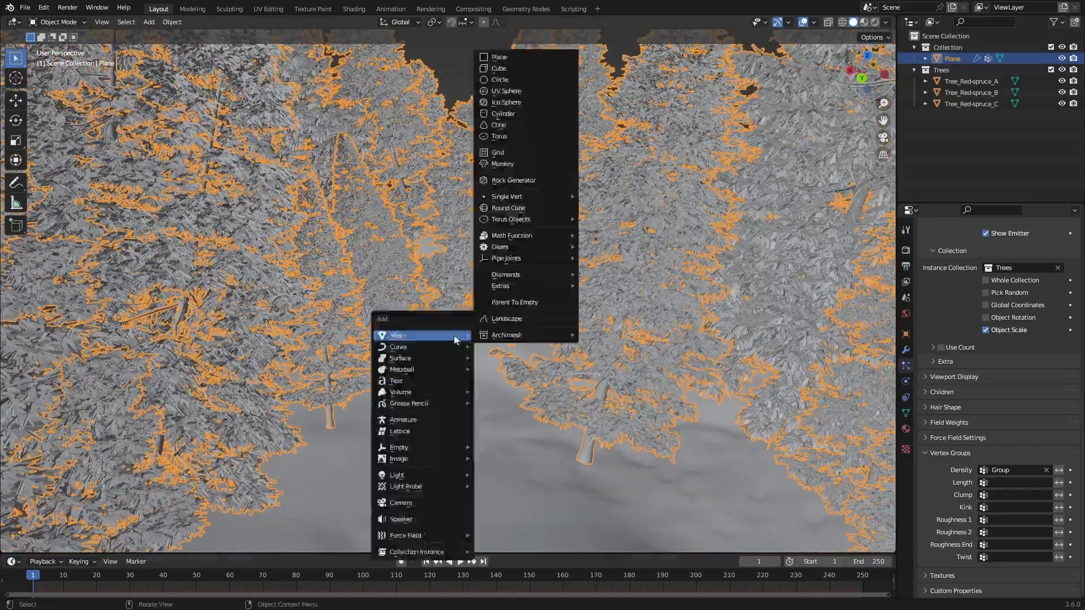
click(446, 503)
middle_drag(453, 491, 540, 345)
key(ctrl+alt+KP_0)
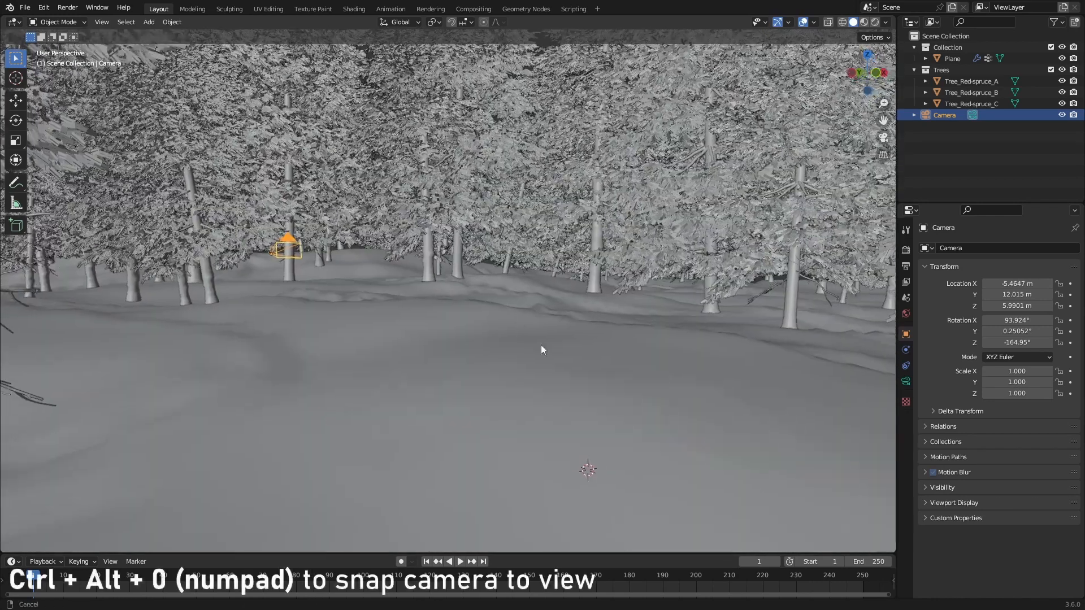
key(ctrl+alt+KP_0)
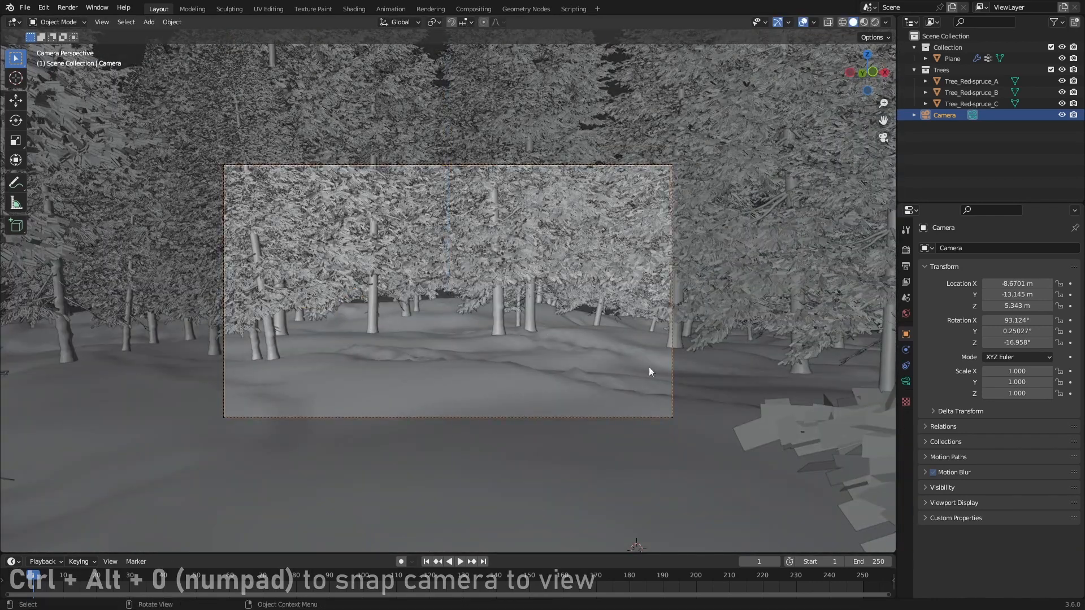
Step: Set the camera's focal length to 34 mm and lower the camera along the global Z axis
click(906, 382)
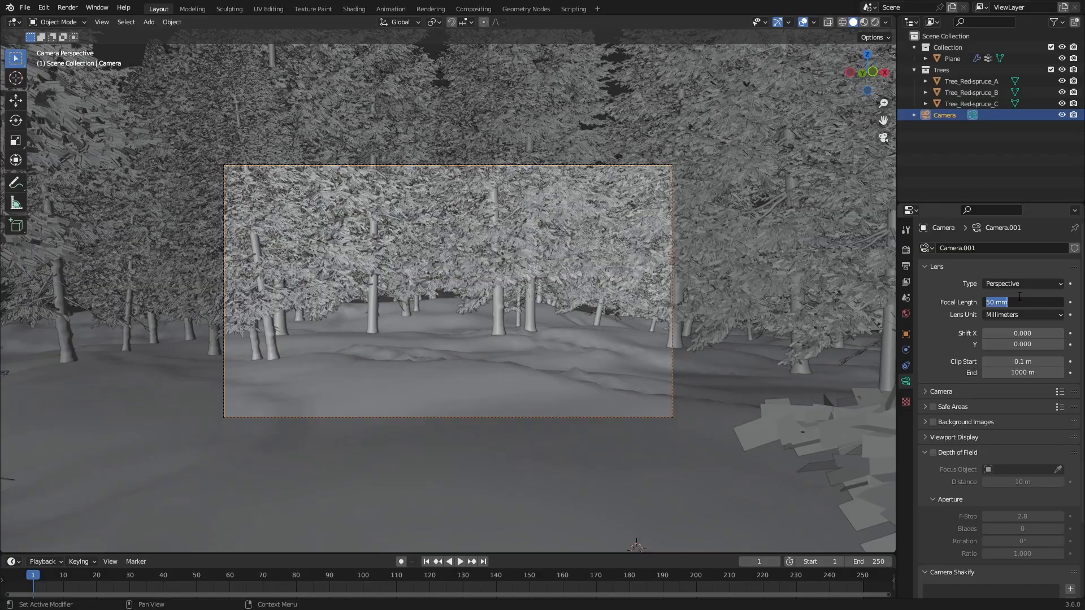
key(Return)
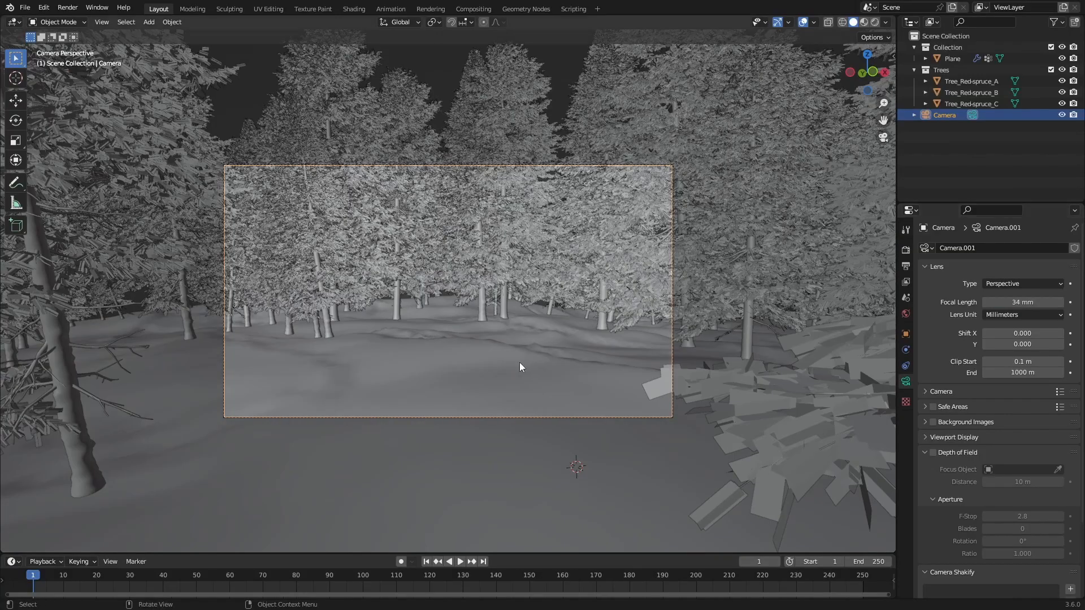
key(g)
key(z)
click(558, 352)
key(g)
key(z)
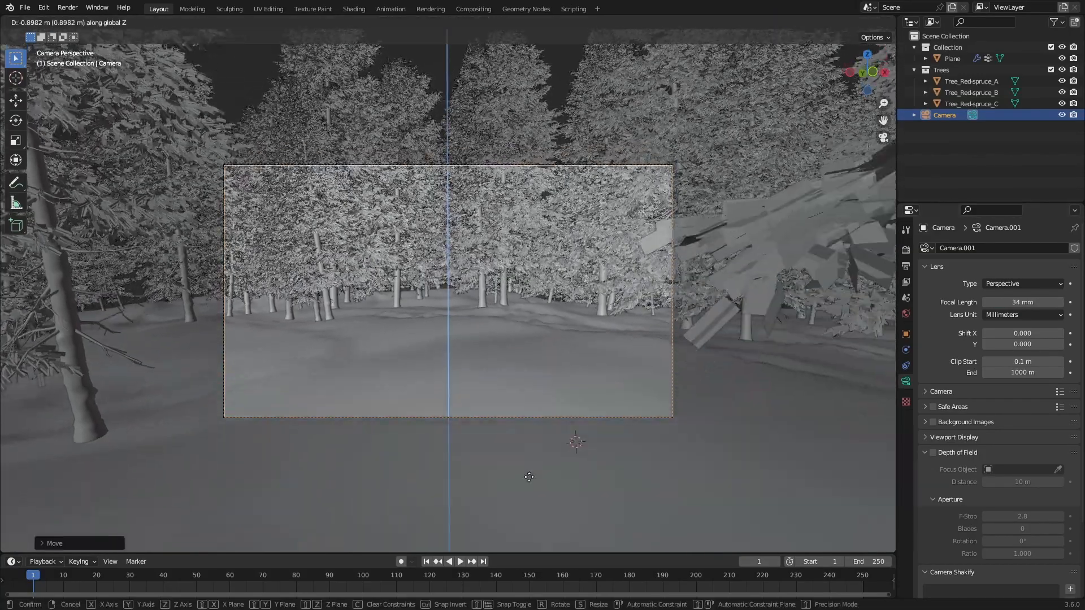
click(538, 431)
Step: Tilt the camera up towards the treetops, lower it further along Z, and fine-tune its tilt
key(r)
key(r)
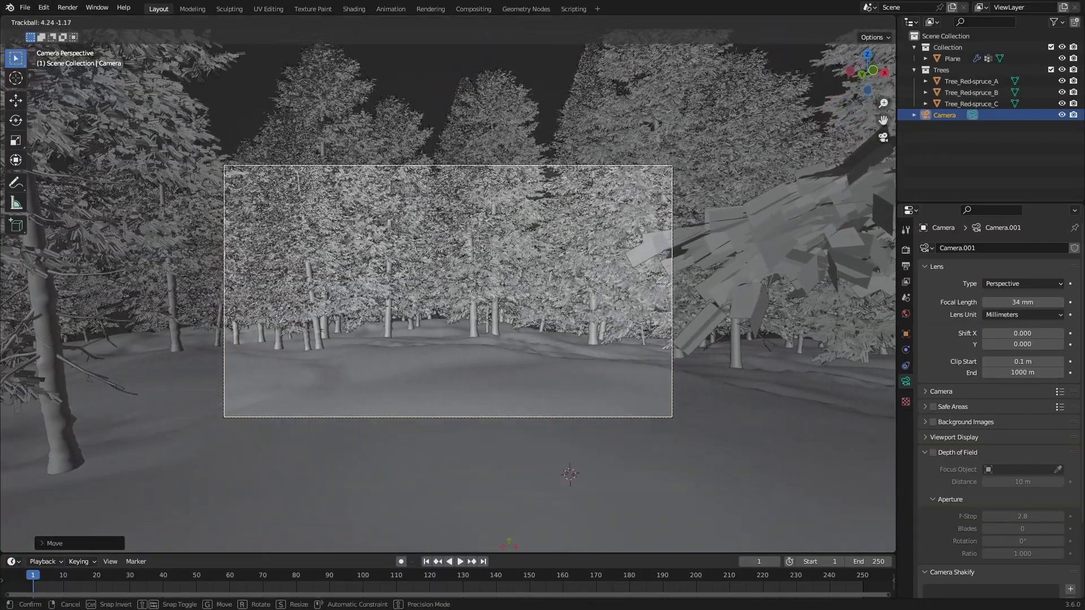
click(497, 104)
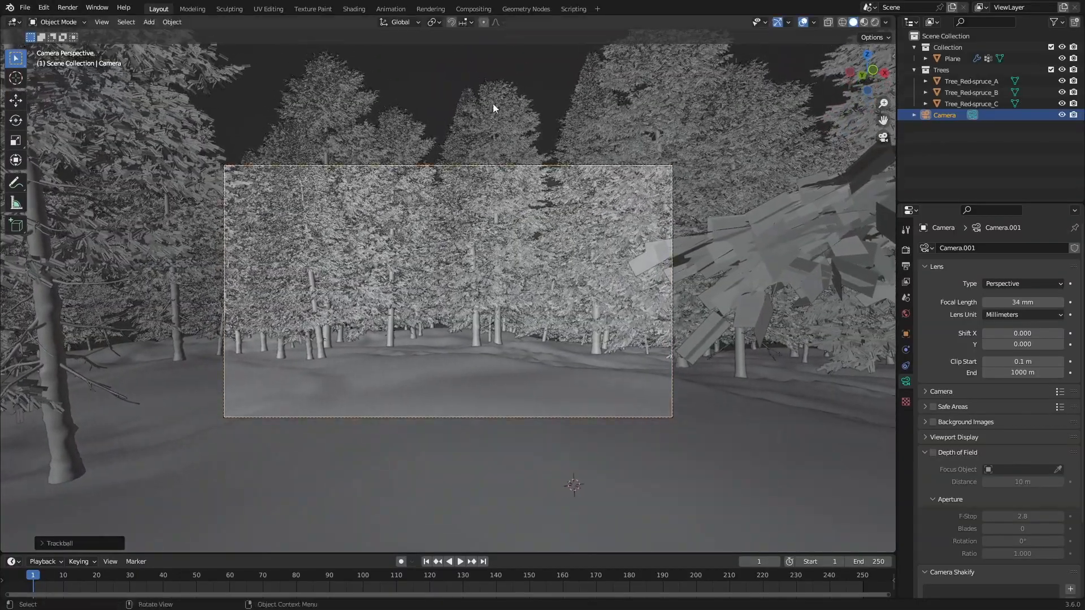
key(g)
key(z)
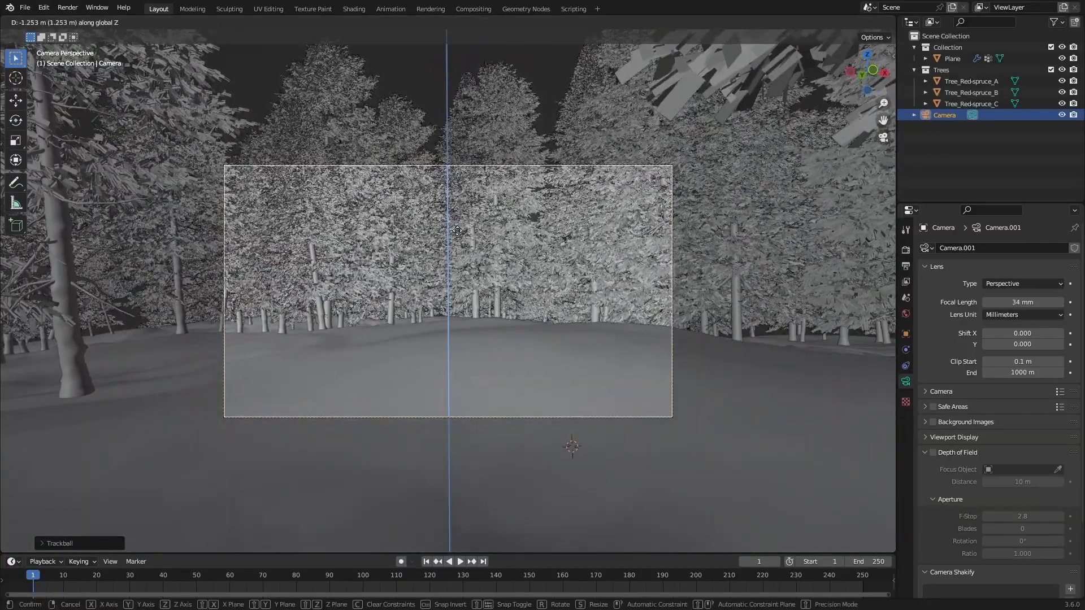
click(449, 279)
key(r)
key(r)
click(496, 236)
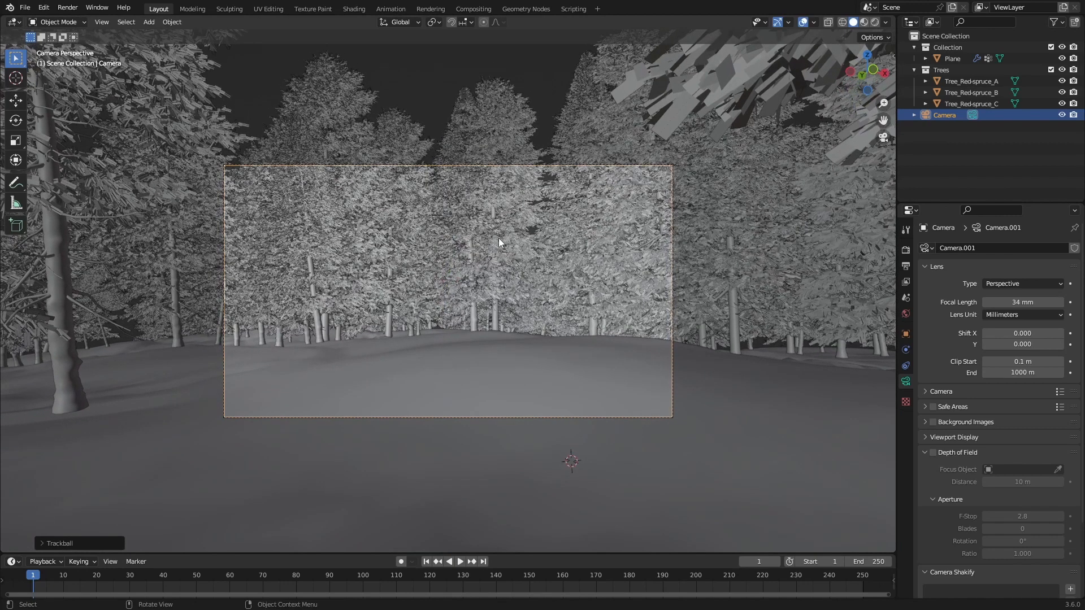
Step: Remove all ground plane vertices outside the camera frame, except a small margin around it, from the vertex group and return to Object Mode
key(alt+a)
click(741, 390)
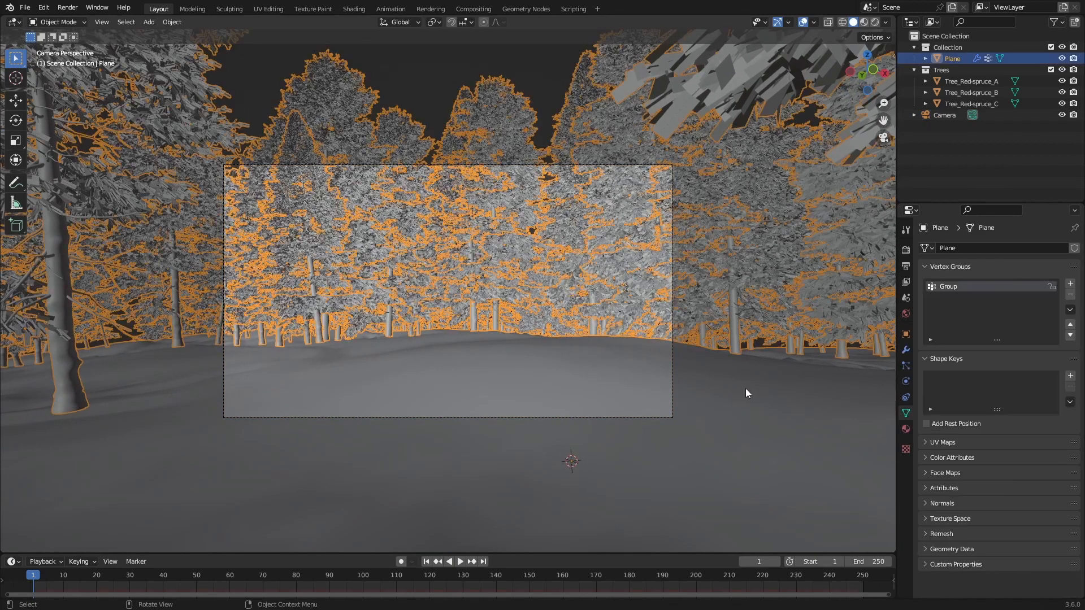
key(Tab)
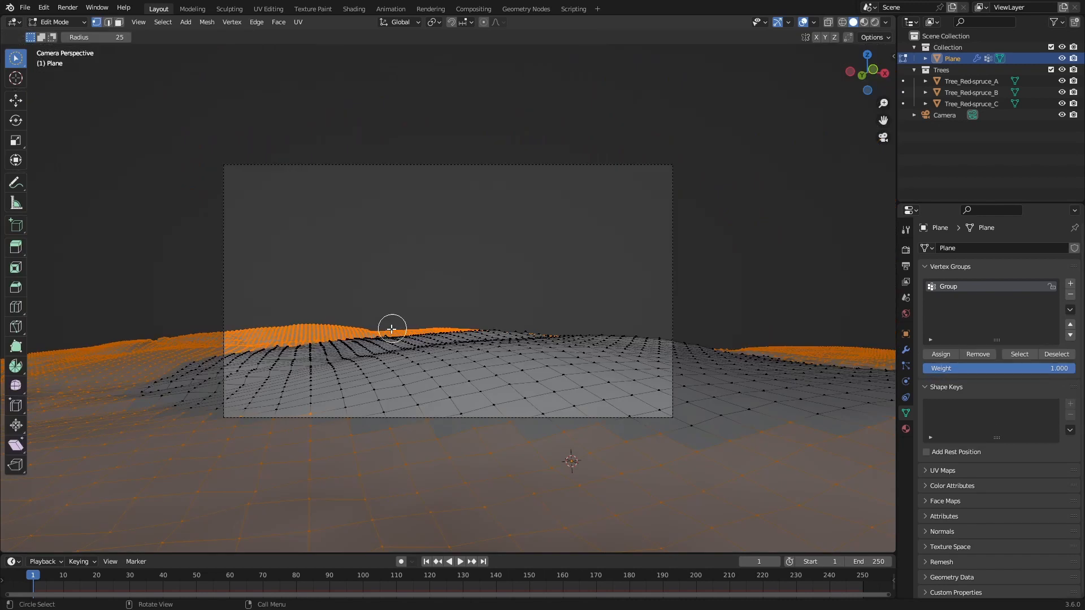
key(a)
key(a)
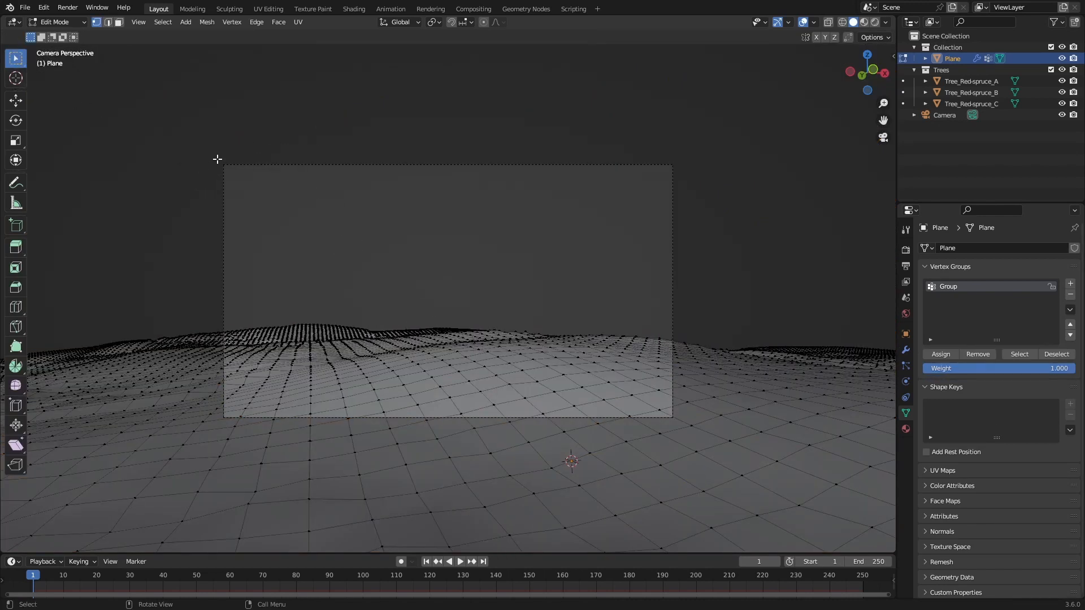
drag(222, 162, 673, 421)
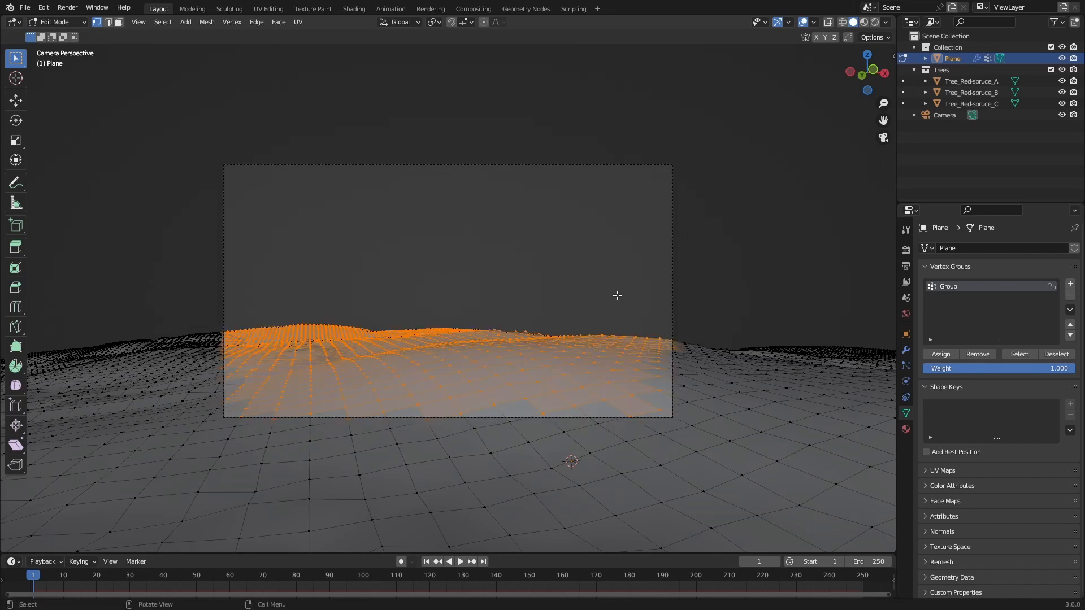
key(ctrl+KP_Add)
key(ctrl+KP_Add)
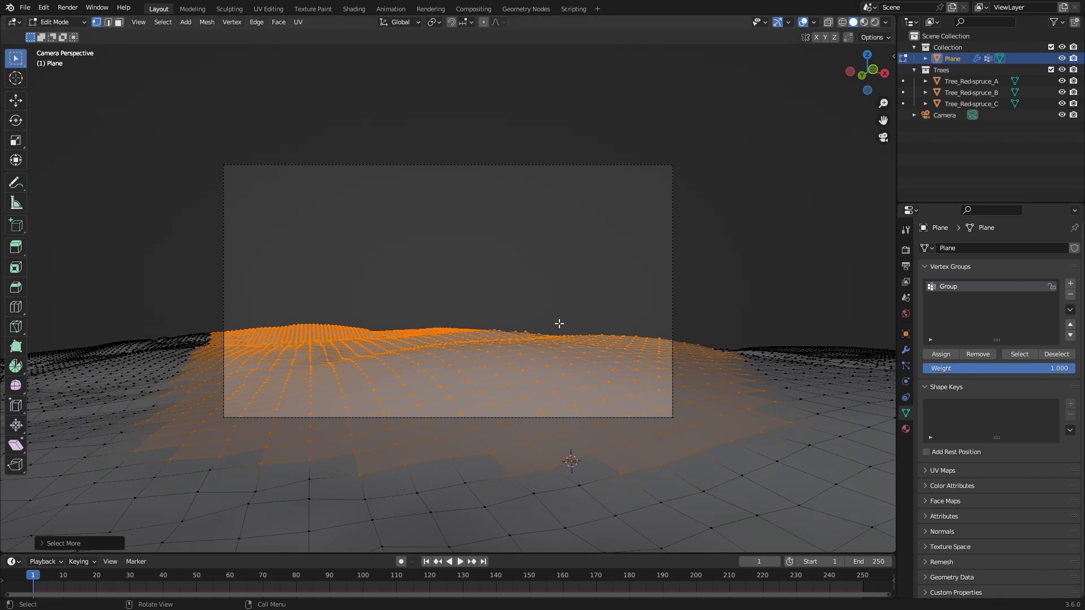
key(ctrl+i)
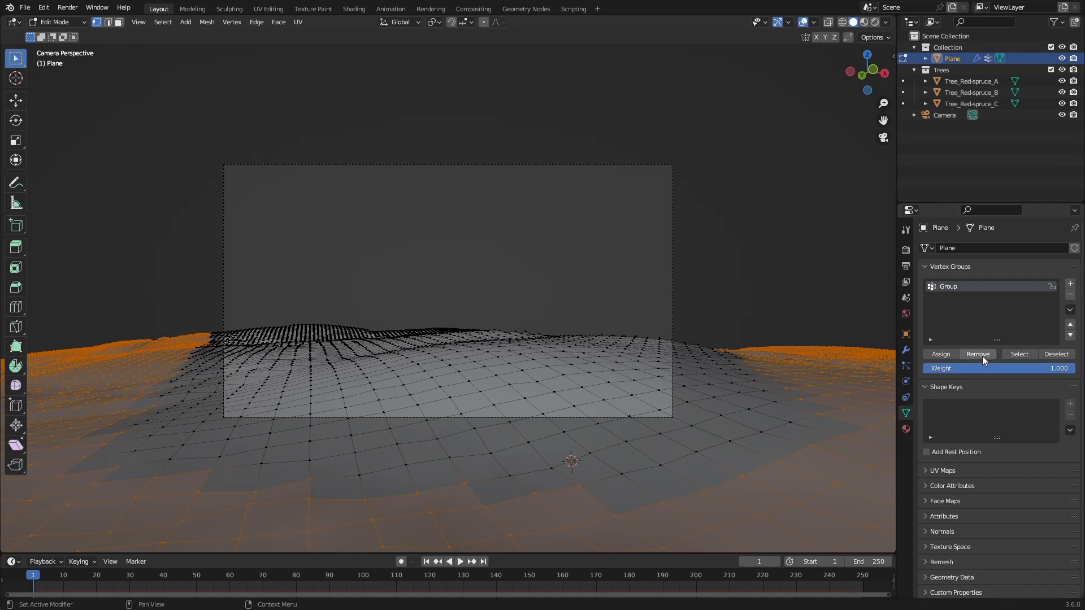
key(a)
key(a)
key(Tab)
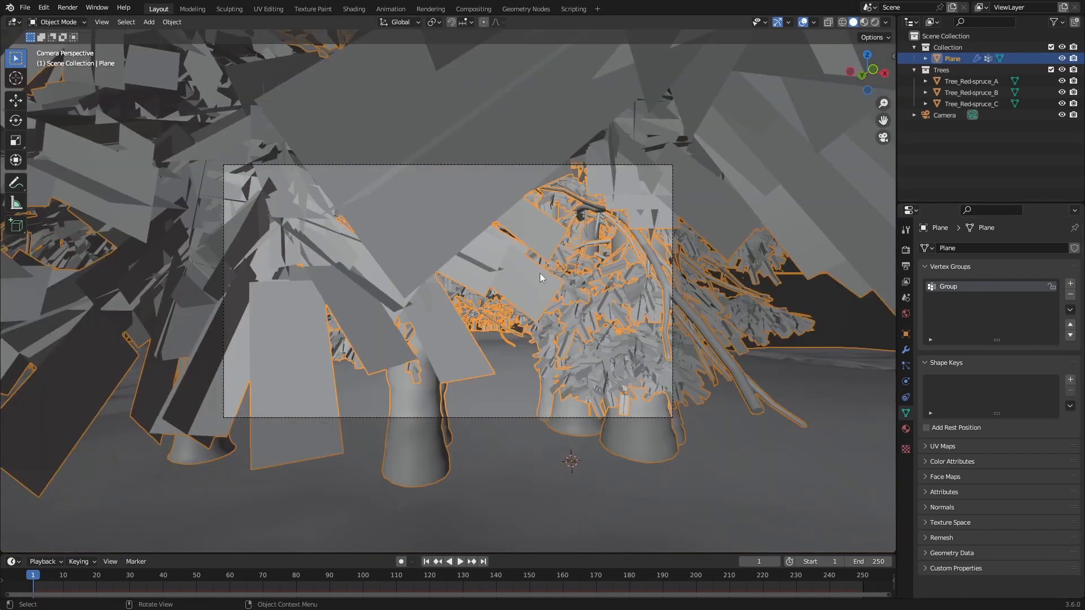
Step: Reduce the ground plane's hair particle number to 59
middle_drag(540, 273, 497, 341)
scroll(550, 378, down, 5)
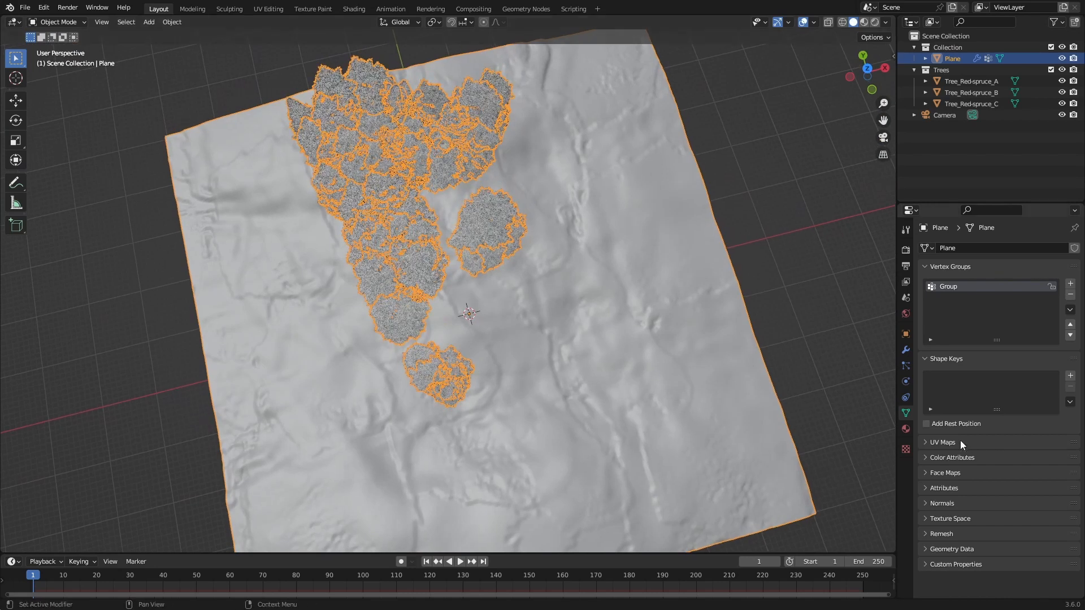
click(906, 366)
drag(1034, 365, 1011, 359)
Step: Box-select patches of ground vertices around and in front of the camera and remove them from the vertex group
key(Tab)
drag(395, 342, 514, 421)
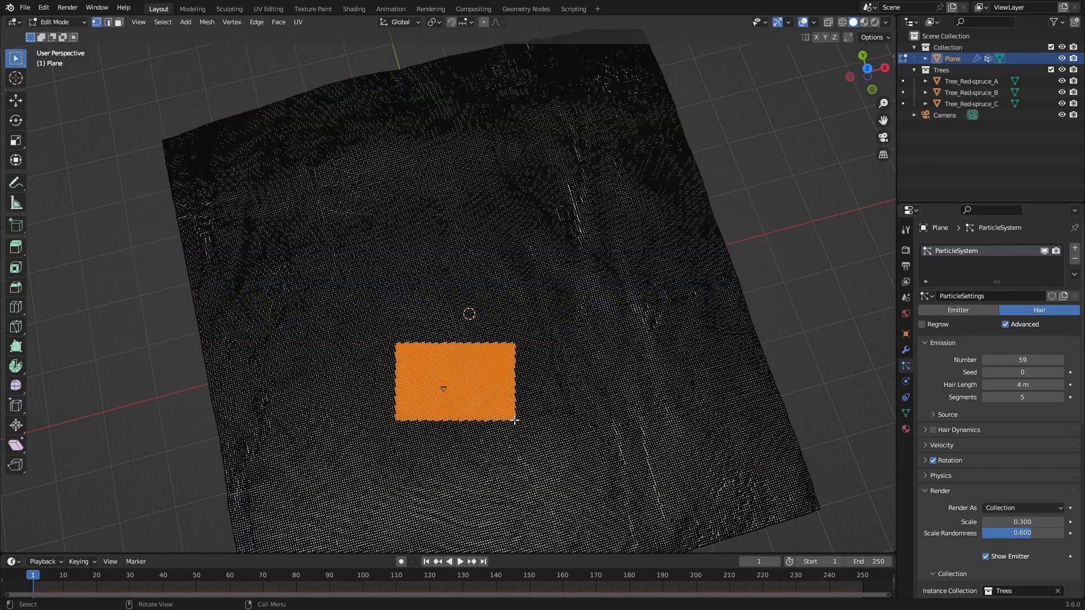
click(906, 413)
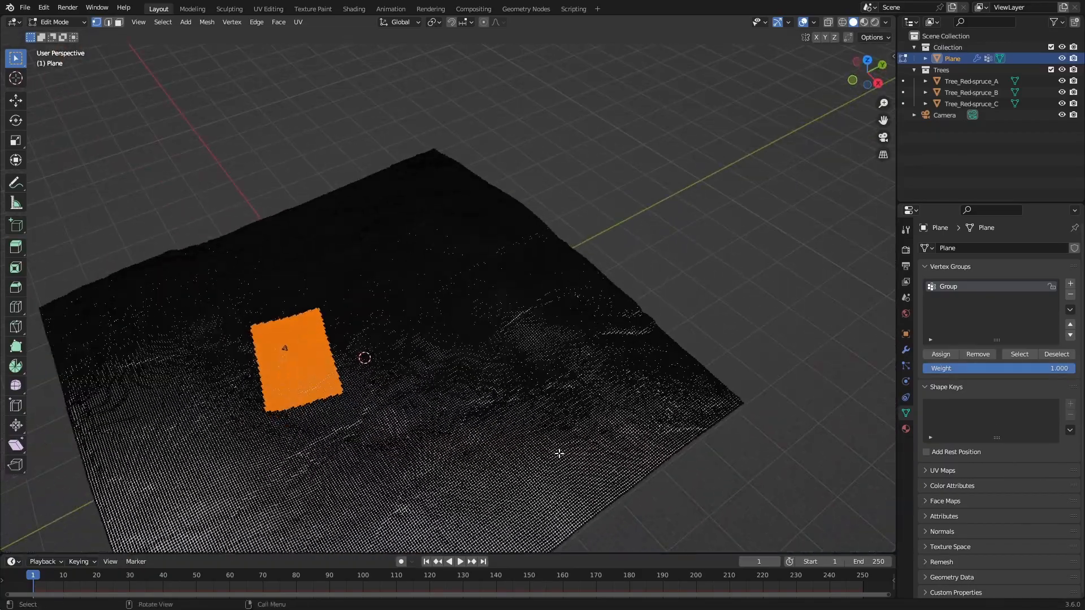
drag(425, 334, 585, 428)
click(958, 357)
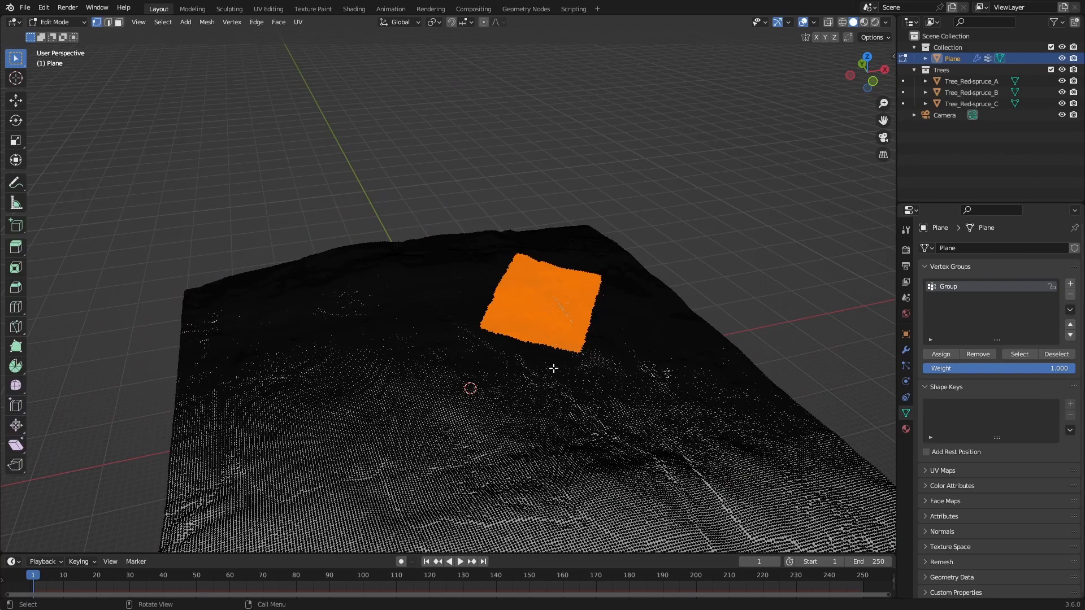
Step: Assign a rectangular patch of ground vertices beside the clearing to the vertex group and check the trees from the camera
drag(542, 341, 624, 484)
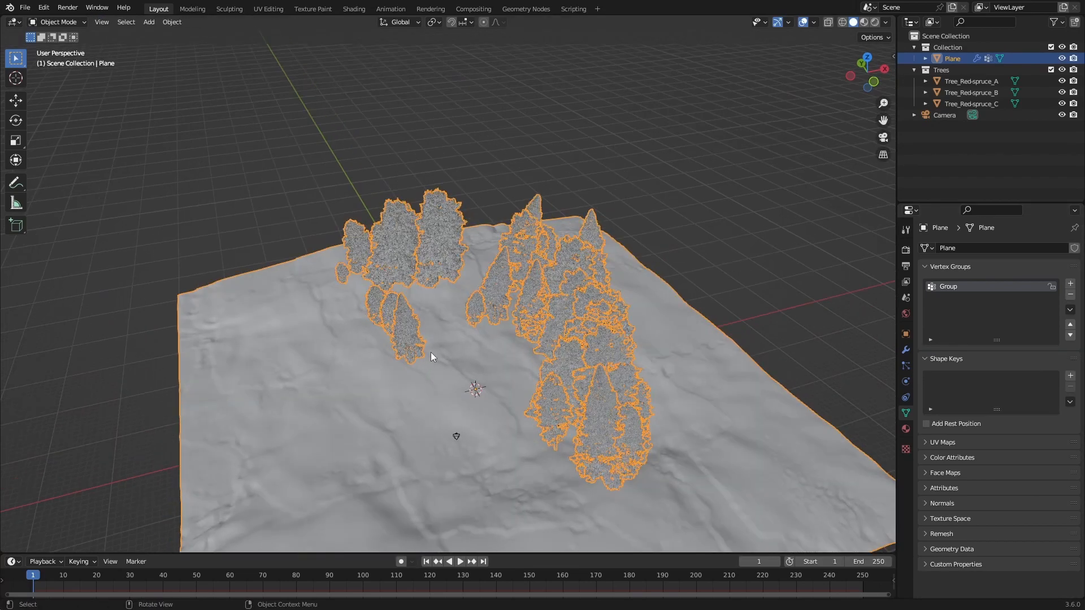
key(KP_0)
middle_drag(431, 351, 423, 389)
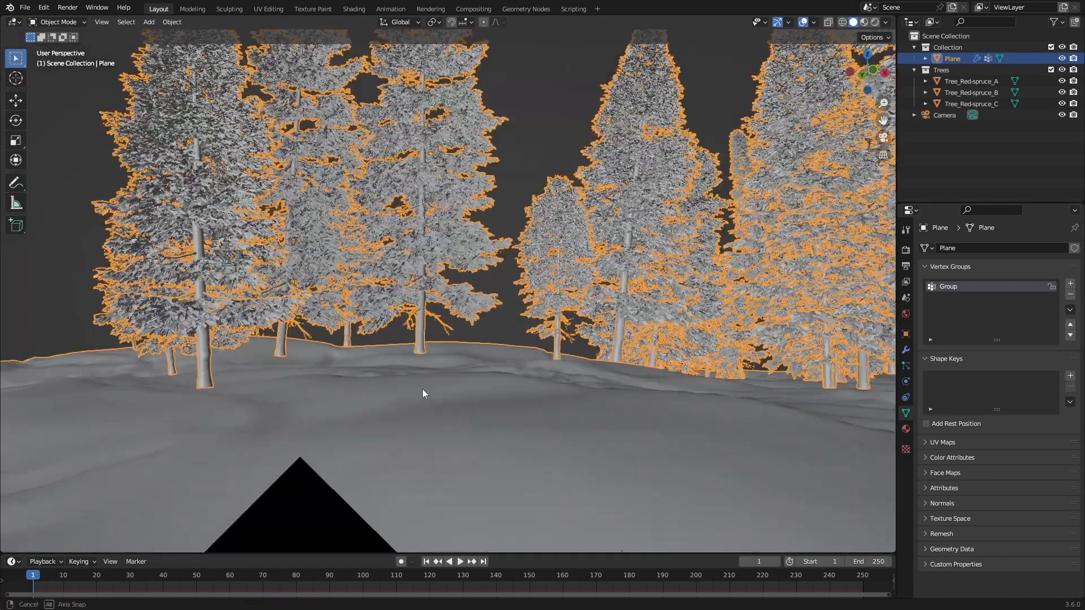
Step: Assign a wide strip of vertices along the ground plane's far edge to the vertex group and return to Object Mode
drag(405, 201, 561, 288)
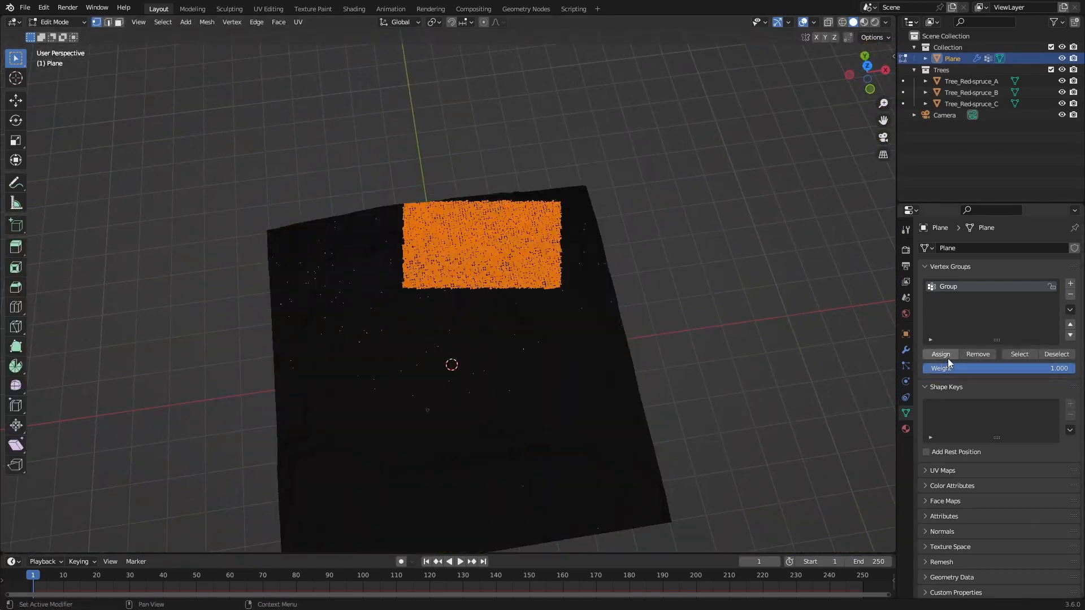
drag(368, 164, 642, 260)
middle_drag(594, 244, 578, 269)
drag(358, 113, 617, 257)
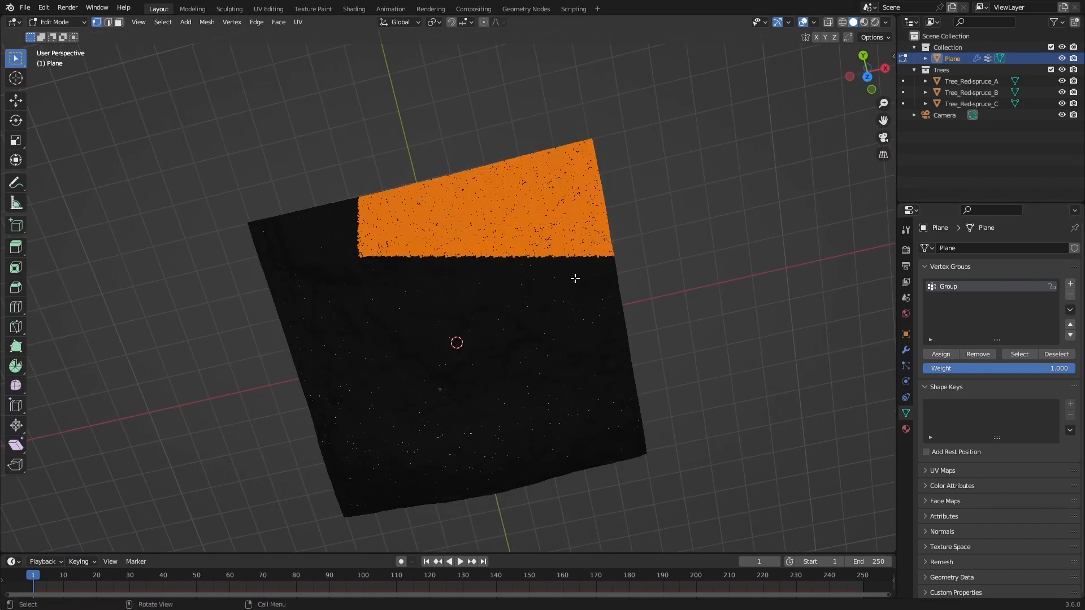
middle_drag(575, 278, 646, 338)
key(Tab)
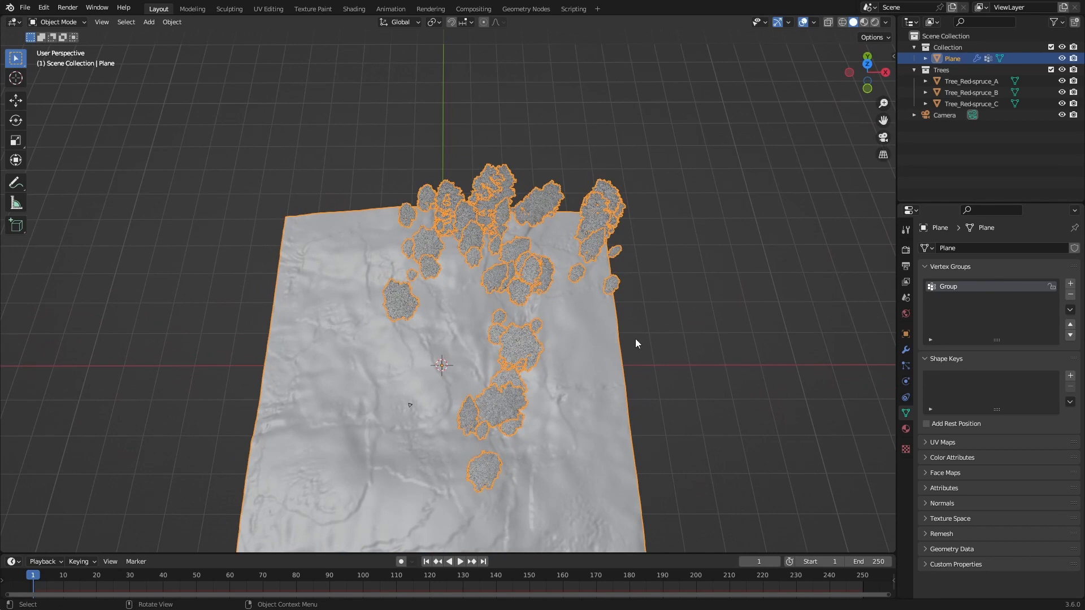
Step: With X-ray on, box-select all ground vertices within the camera frame and assign them to the vertex group
key(KP_0)
key(Tab)
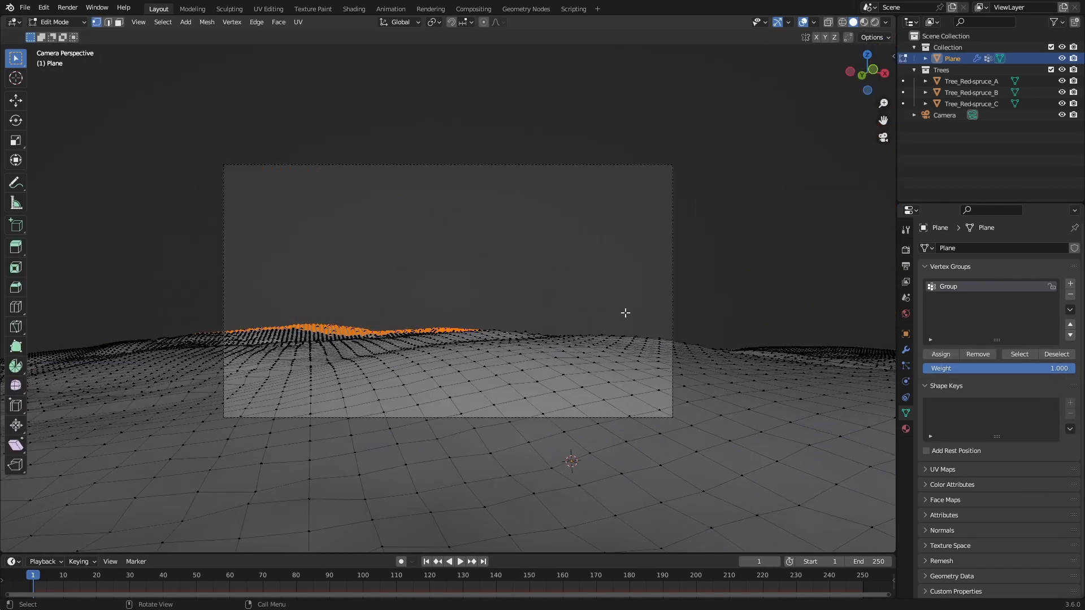
click(828, 23)
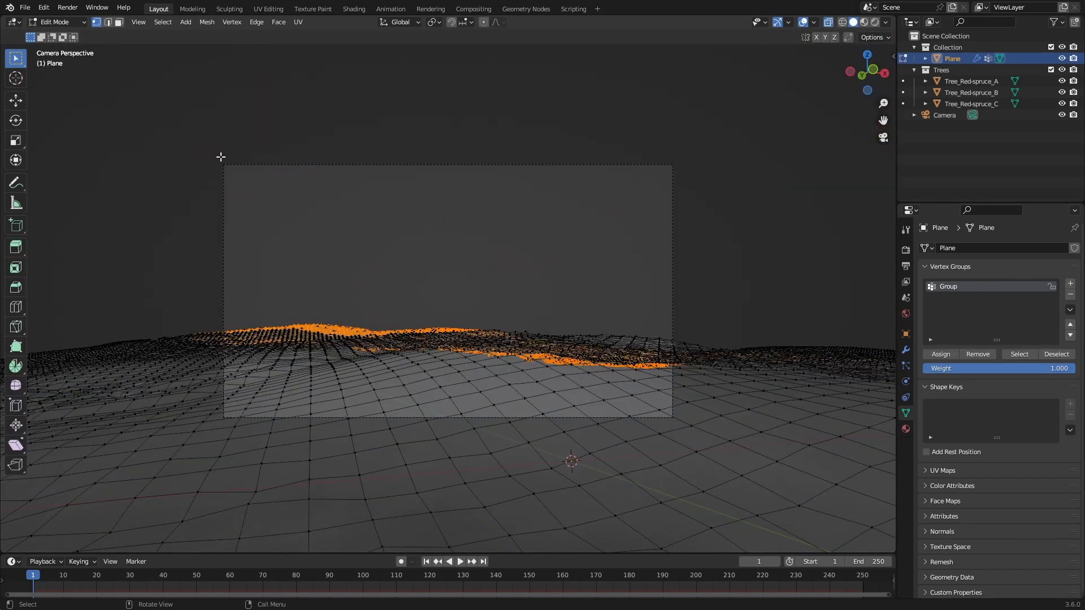
drag(220, 160, 676, 422)
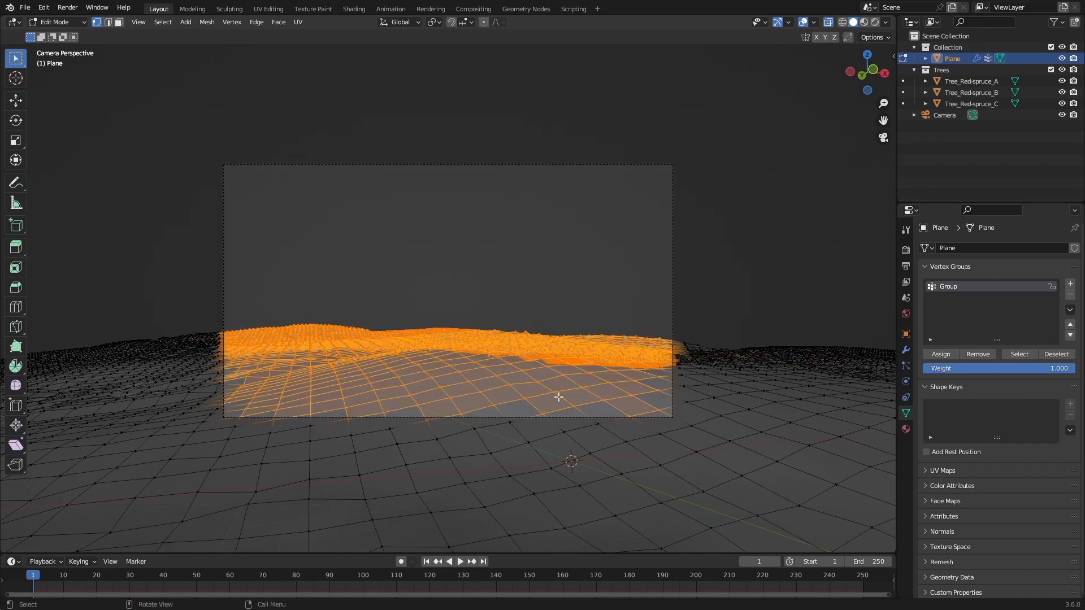
click(941, 355)
key(Tab)
middle_drag(476, 345, 456, 383)
Step: Turn off X-ray and circle-select an irregular patch of ground vertices around the clearing in front of the camera
click(829, 22)
key(Tab)
scroll(442, 383, up, 3)
drag(363, 304, 521, 412)
middle_drag(521, 412, 348, 343)
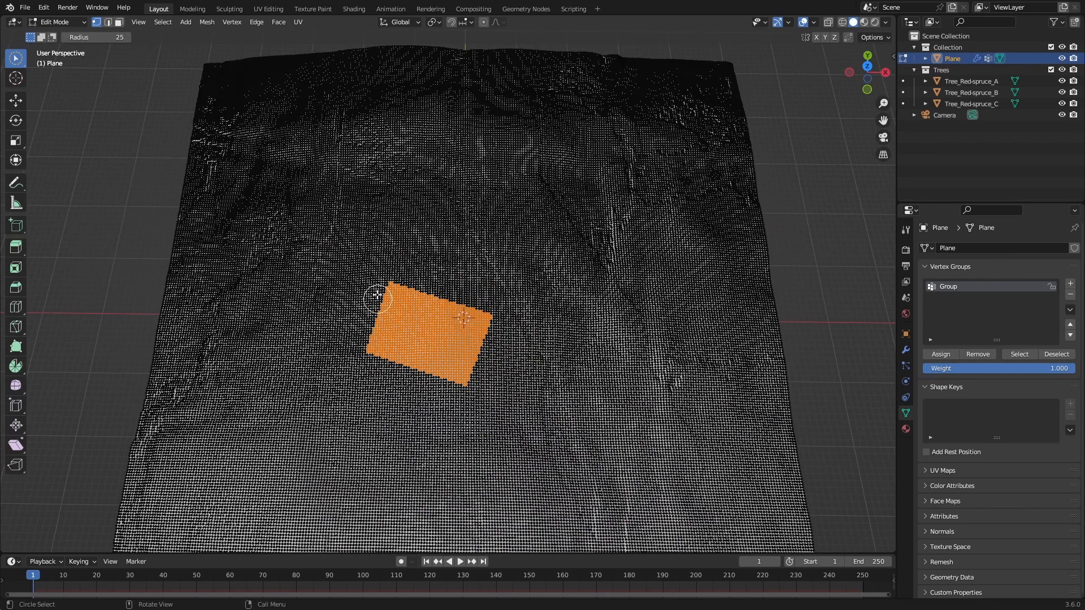
mouse_move(376, 294)
mouse_down()
mouse_move(367, 353)
mouse_move(375, 319)
mouse_up()
drag(388, 260, 395, 248)
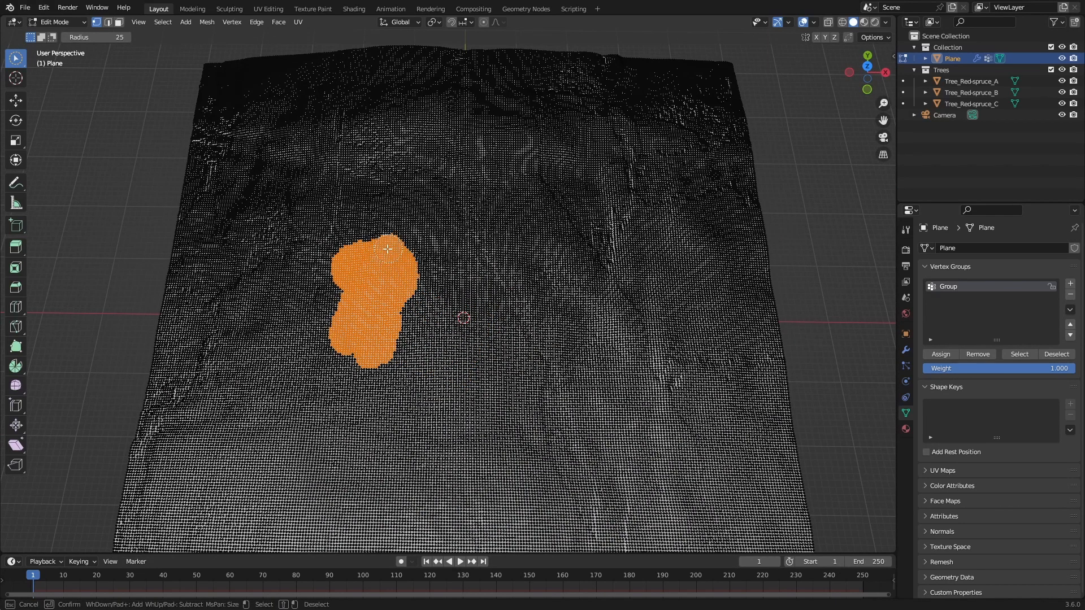
mouse_move(494, 366)
mouse_down()
mouse_move(509, 362)
mouse_move(521, 314)
mouse_move(549, 356)
mouse_move(452, 447)
mouse_up()
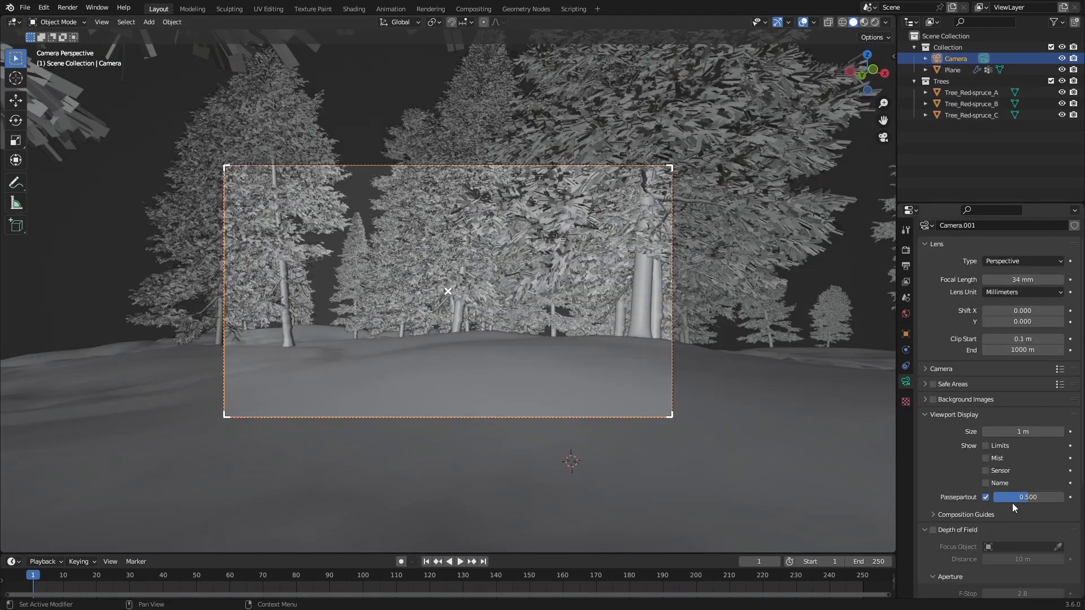
Step: Raise the camera's passepartout to full opacity so the area outside the frame is blacked out
drag(1028, 498, 1063, 497)
scroll(686, 372, up, 2)
Step: Raise the ground plane's tree particle number to 145 and switch the viewport to rendered shading
click(513, 297)
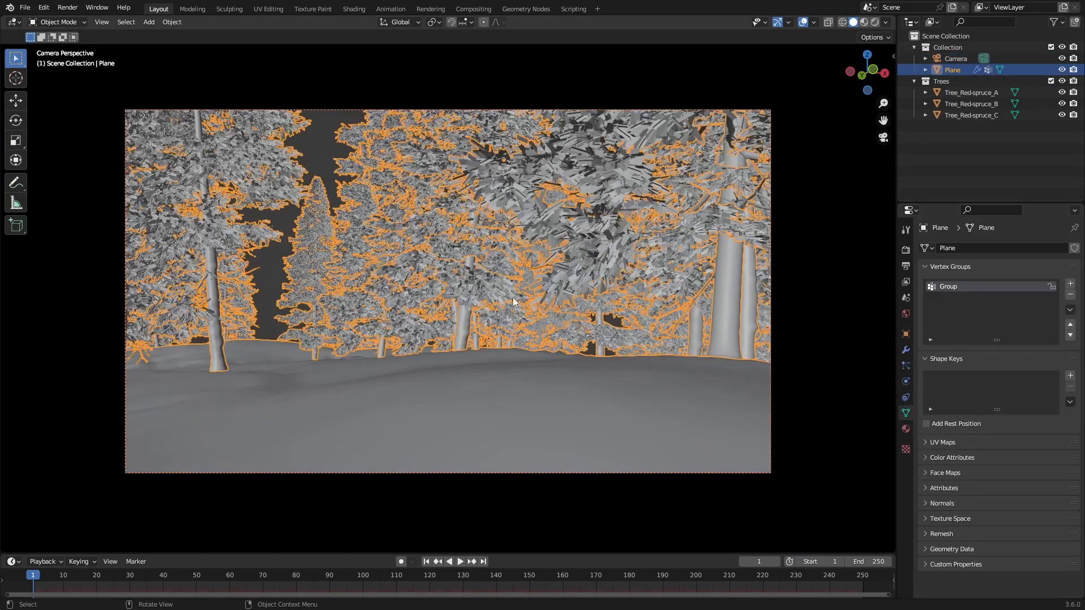
click(907, 380)
click(909, 363)
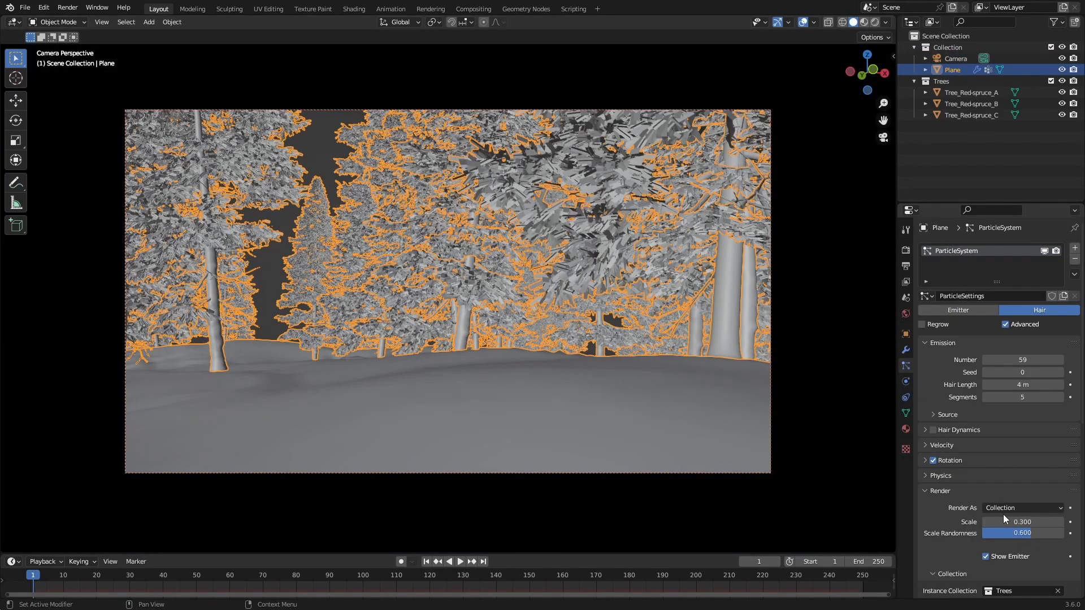
drag(1022, 360, 1057, 360)
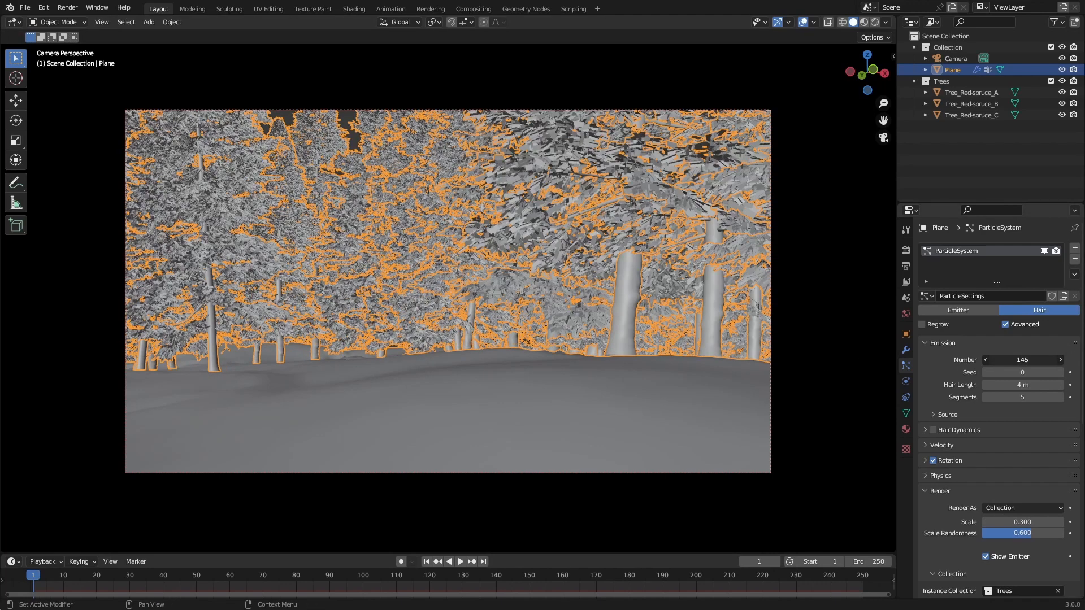
key(z)
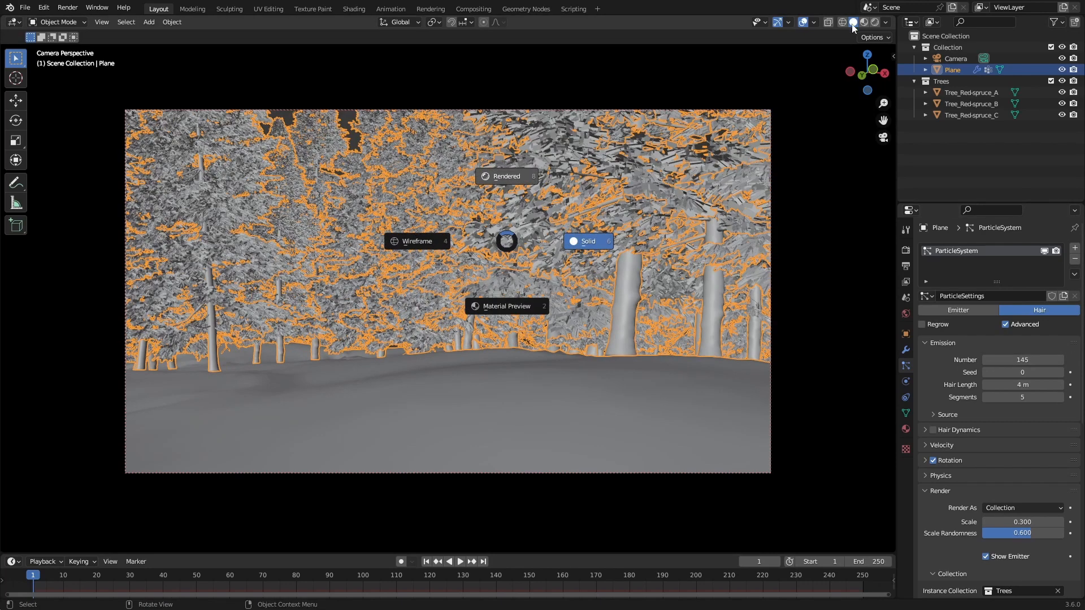
click(591, 102)
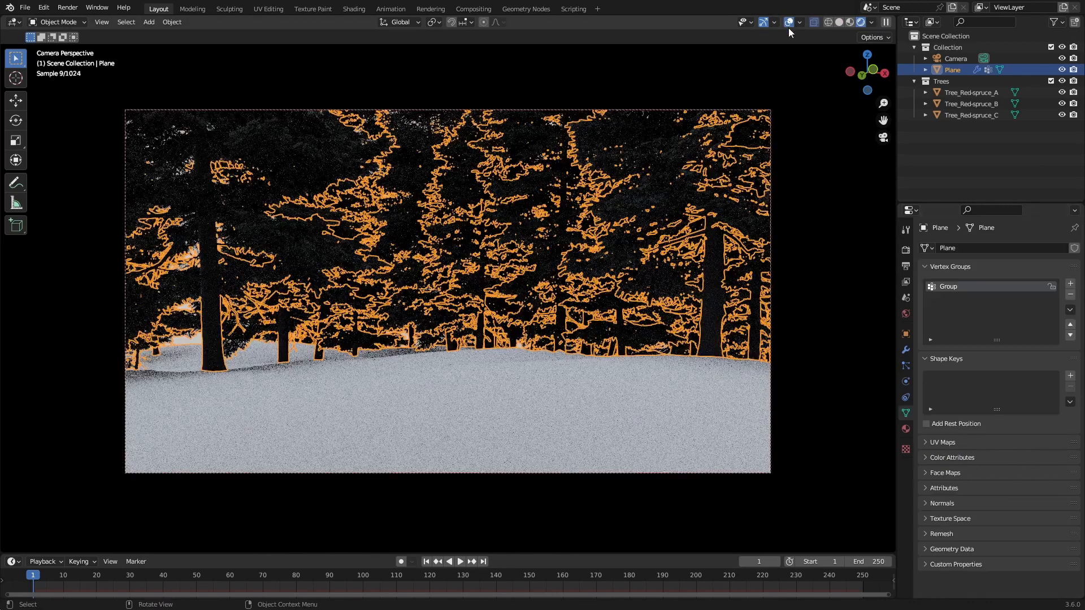
Step: Hide the viewport overlays, view the ground mesh in Edit Mode from outside the camera, and return to solid shading
click(789, 24)
key(Tab)
middle_drag(214, 373, 207, 428)
scroll(207, 428, down, 4)
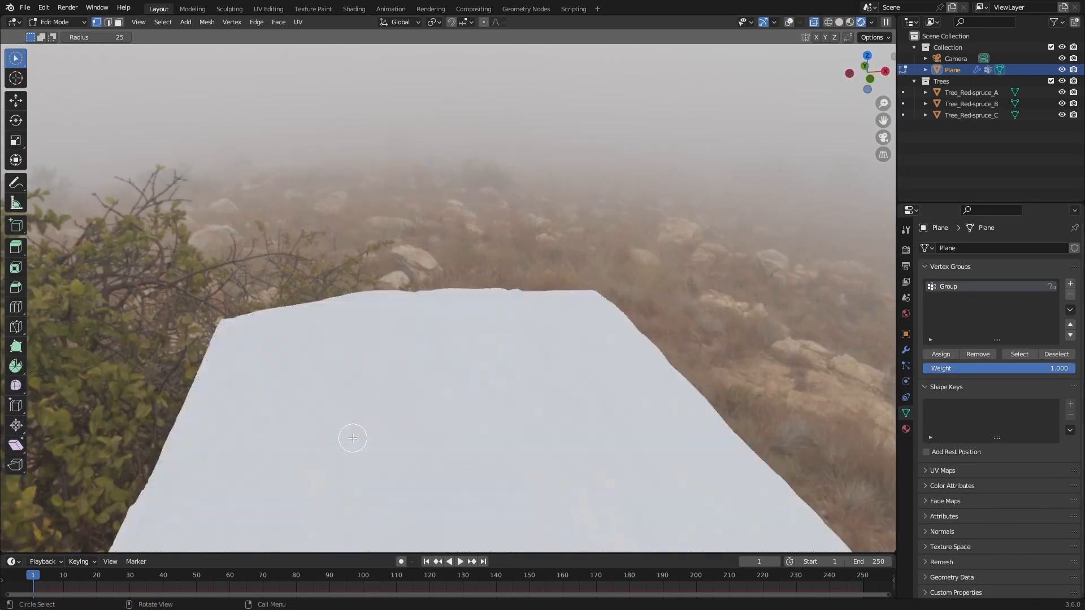
click(840, 22)
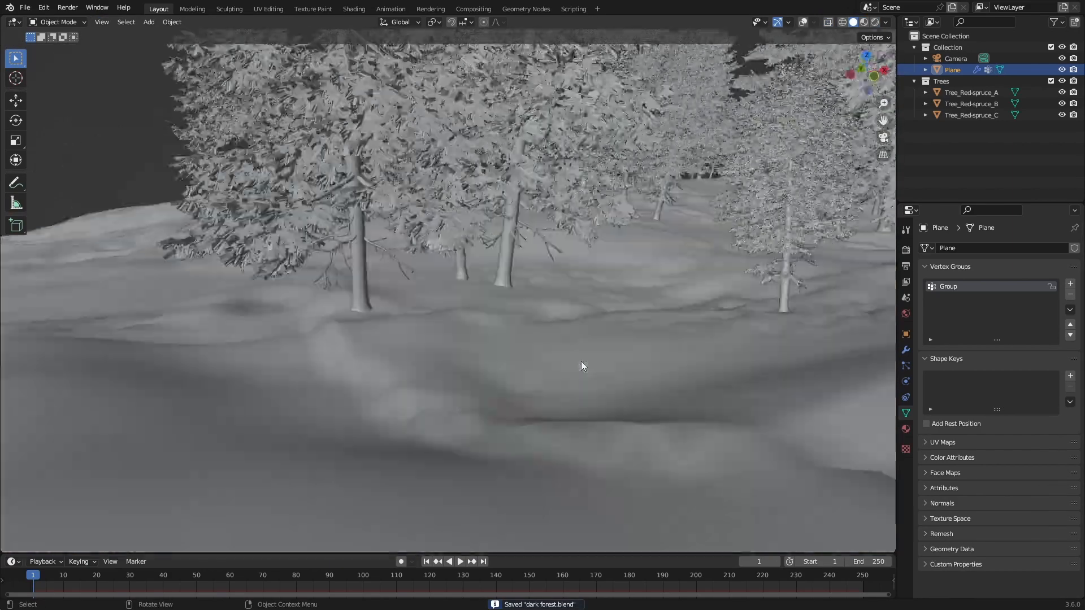
key(KP_0)
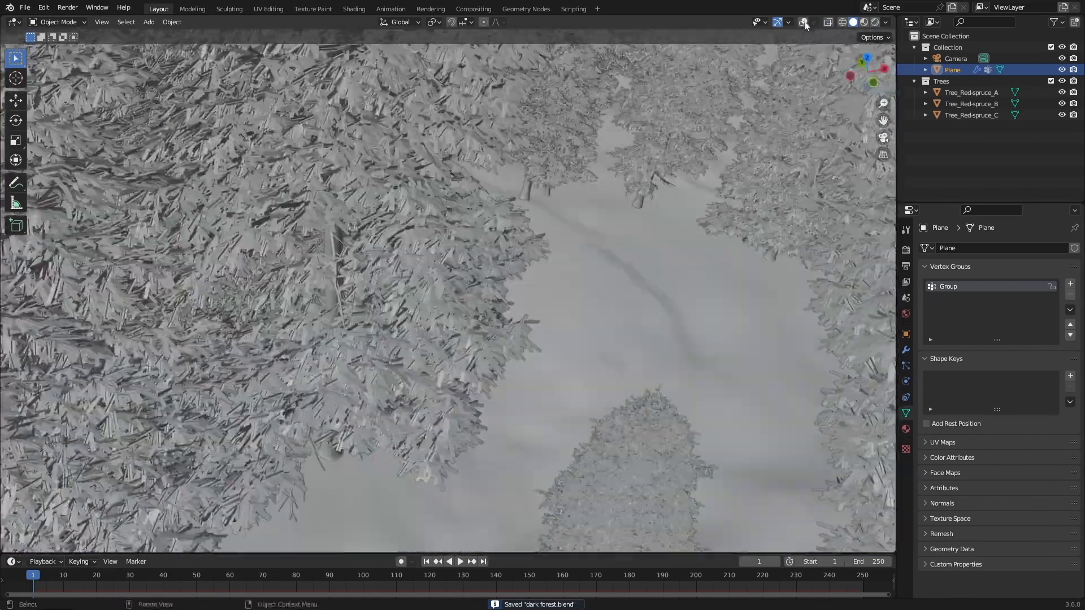
Step: Show the overlays and circle-select a roughly square patch of ground vertices near the clearing in Edit Mode, then return to Object Mode
click(803, 22)
scroll(568, 282, down, 6)
middle_drag(537, 410, 439, 358)
key(Tab)
mouse_move(386, 282)
mouse_down()
mouse_move(382, 335)
mouse_move(346, 259)
mouse_move(376, 310)
mouse_up()
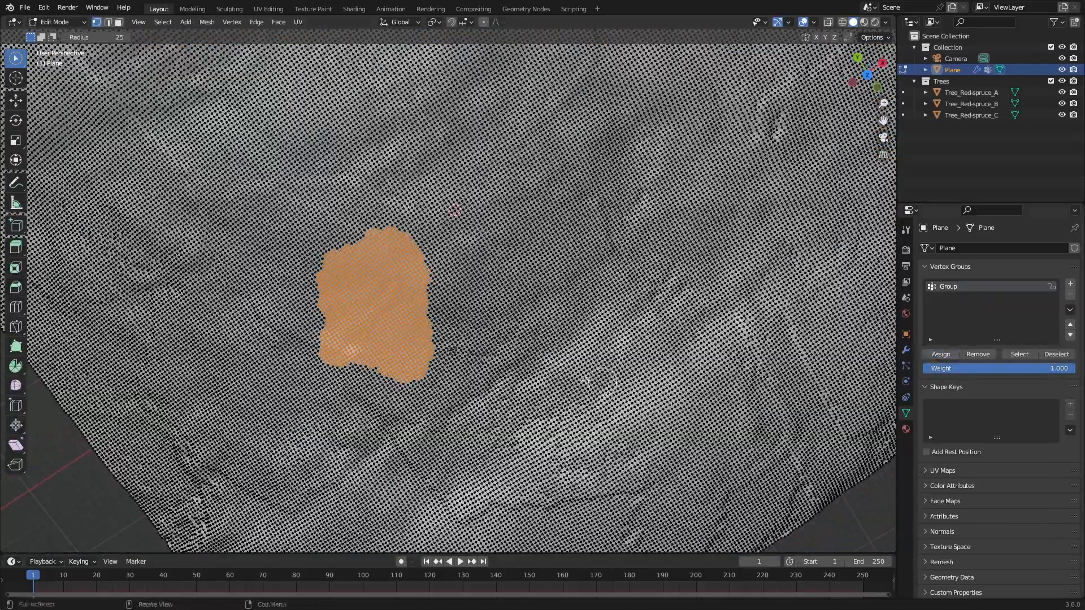
key(Tab)
middle_drag(438, 356, 480, 390)
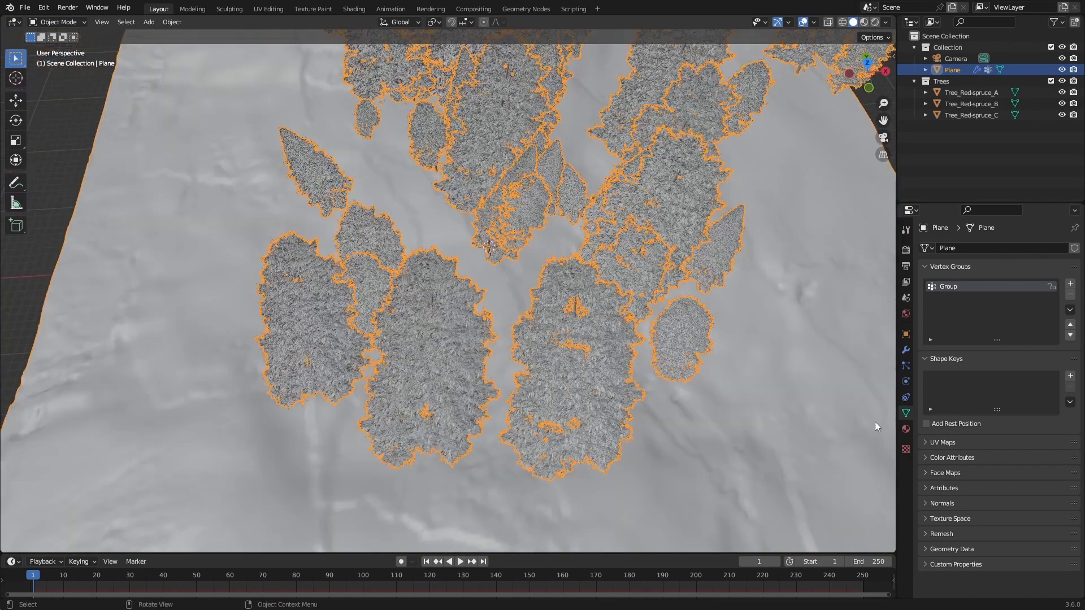
Step: Set the tree particle system's number to 96 and its seed to 21
click(907, 366)
mouse_move(1023, 372)
mouse_down()
mouse_move(1043, 372)
mouse_move(1026, 360)
mouse_move(1026, 373)
mouse_up()
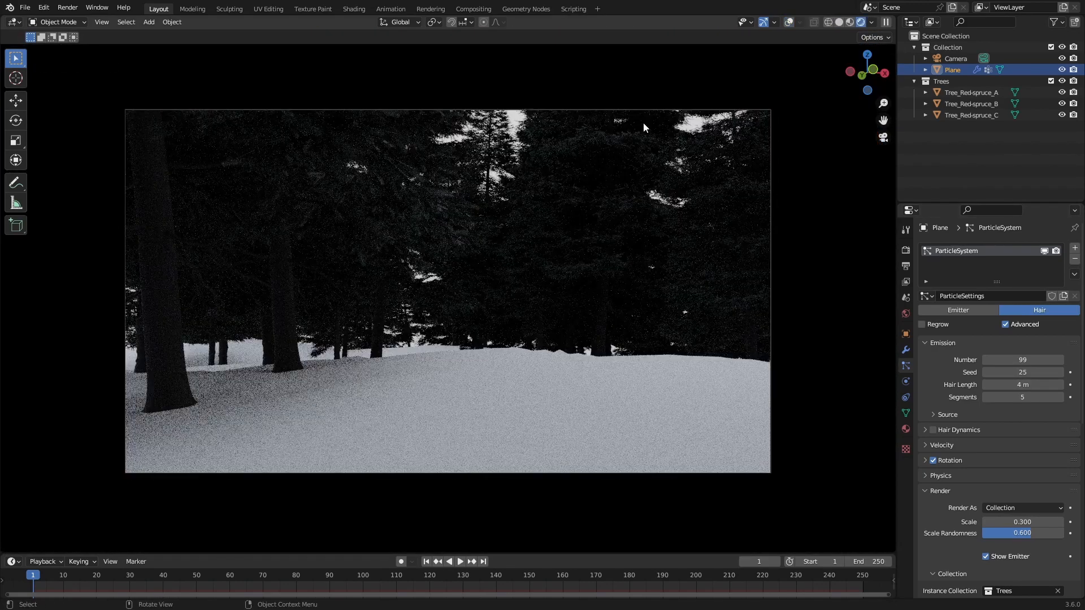
Step: Rotate the camera around the global Z axis to about -23.6°
click(960, 59)
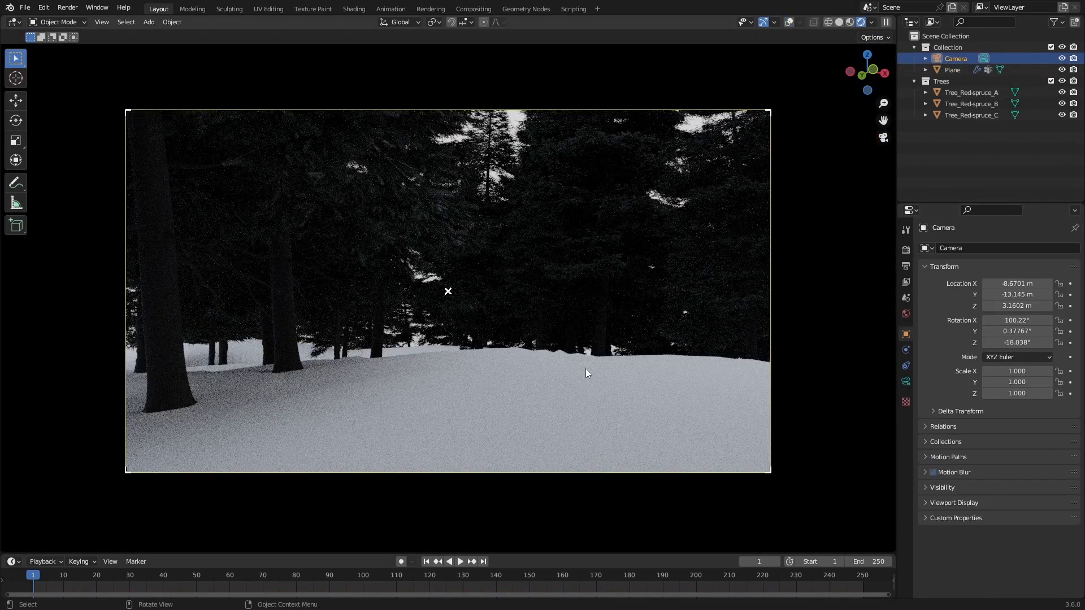
key(r)
key(z)
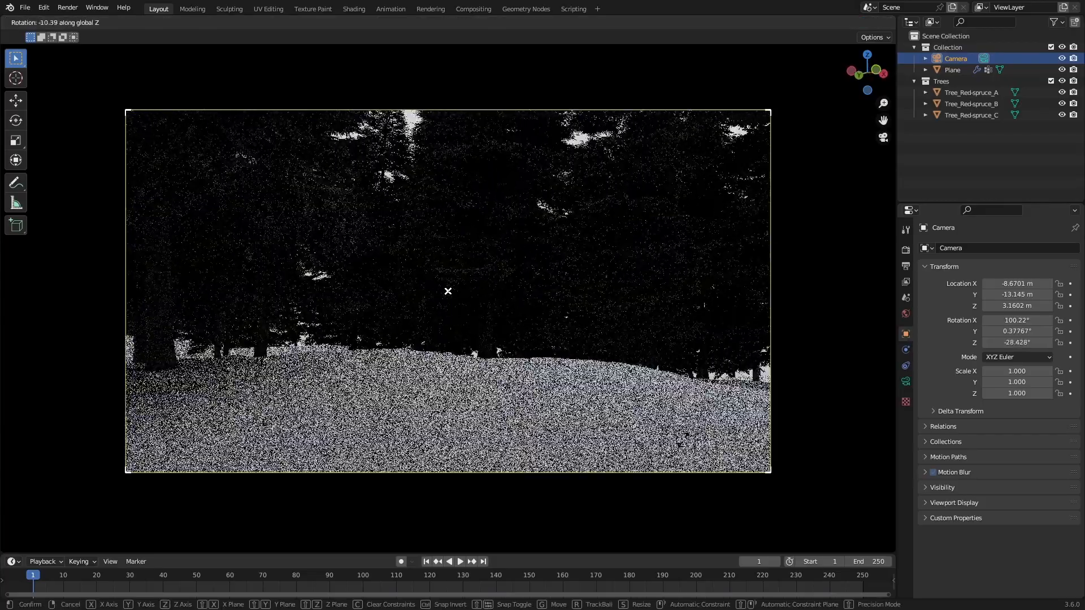
click(448, 291)
Step: Move the camera backward along its local Z axis and save the file
key(g)
key(z)
key(z)
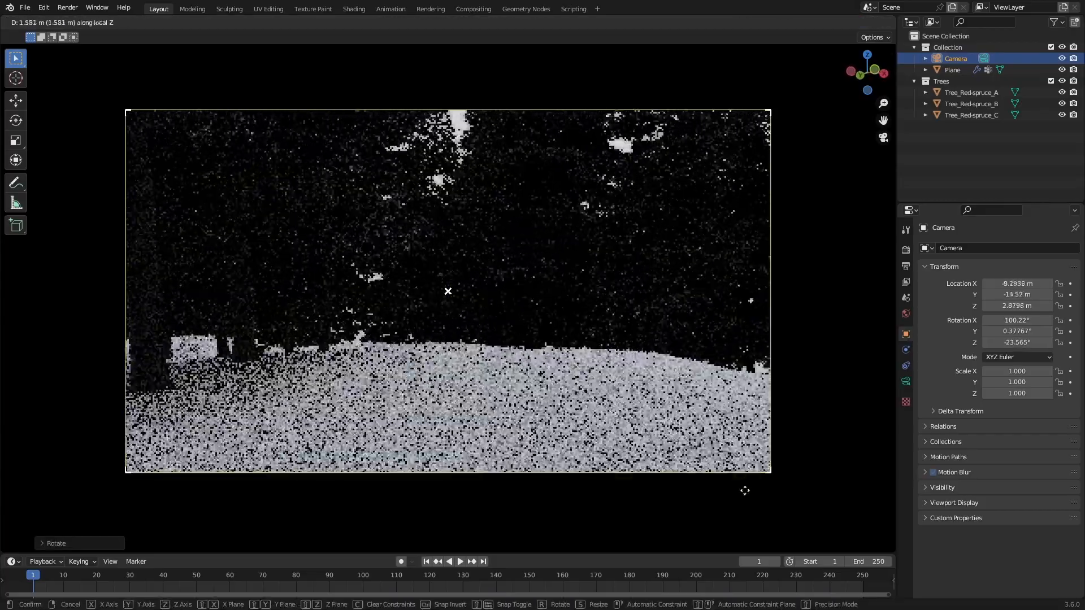
click(752, 504)
key(ctrl+s)
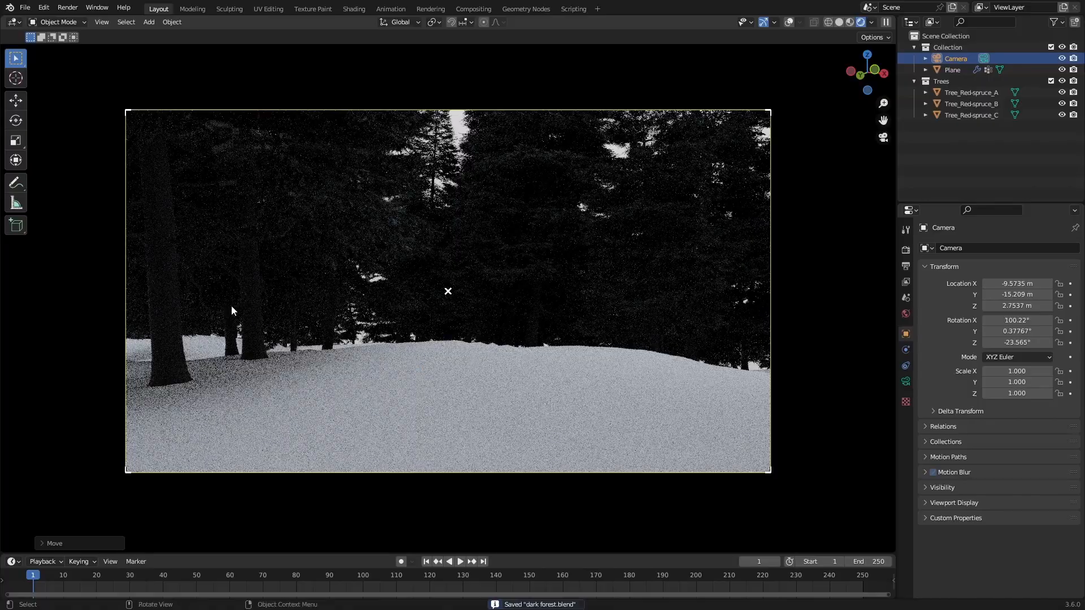
Step: Switch to solid shading, select the three source trees Tree_Red-spruce_A, B and C, and turn the overlays on
click(839, 23)
mouse_move(280, 405)
shift+middle_down()
mouse_move(377, 399)
mouse_move(410, 377)
shift+middle_up()
mouse_move(410, 377)
middle_down()
mouse_move(411, 418)
mouse_move(375, 402)
mouse_move(514, 344)
mouse_move(489, 331)
mouse_move(483, 354)
mouse_move(425, 411)
mouse_move(451, 419)
mouse_move(488, 398)
middle_up()
scroll(489, 397, down, 8)
click(953, 94)
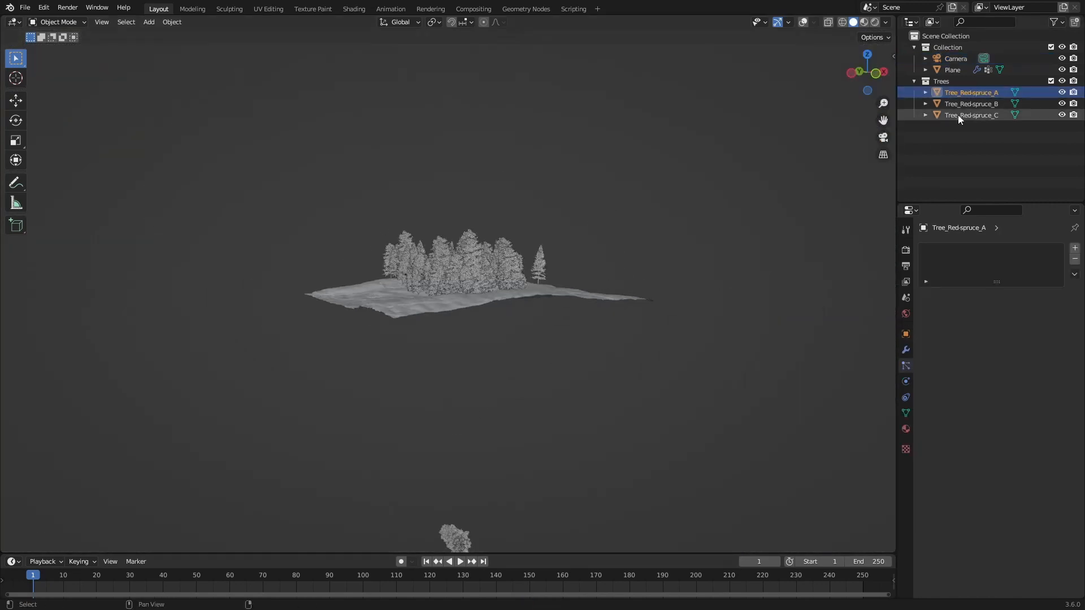
shift+click(959, 115)
shift+middle_drag(525, 497, 497, 386)
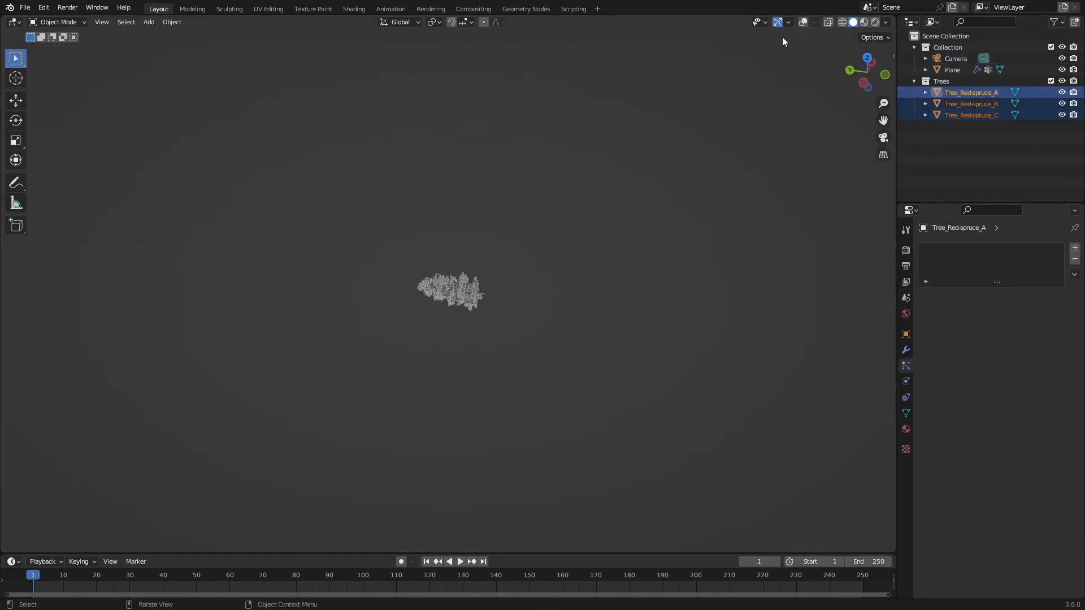
click(802, 22)
scroll(533, 319, up, 4)
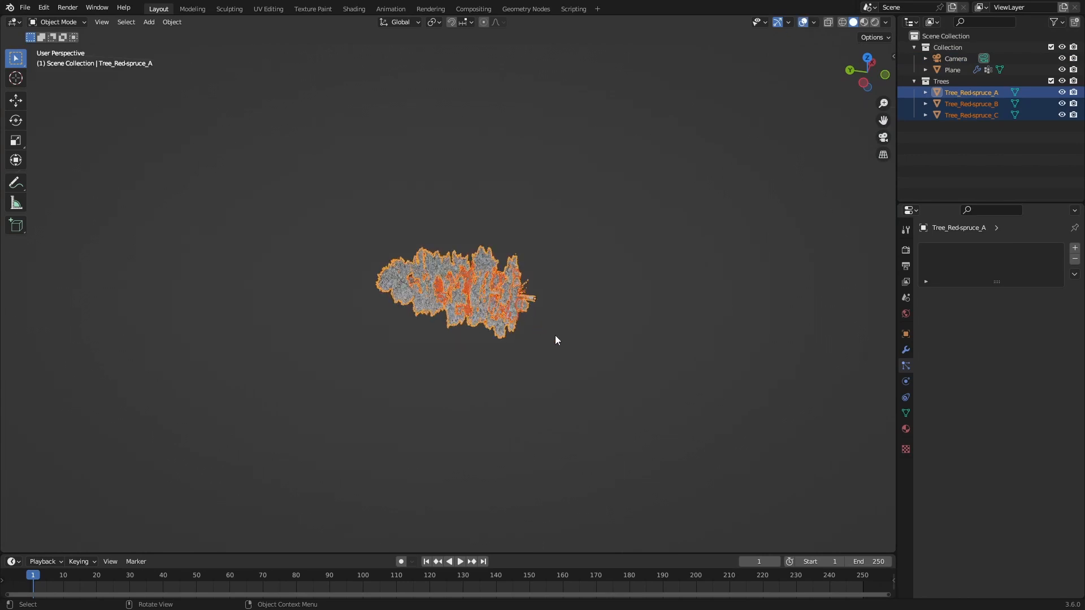
Step: In Edit Mode, move the meshes of all three spruce trees -0.2 m along global Y
key(Tab)
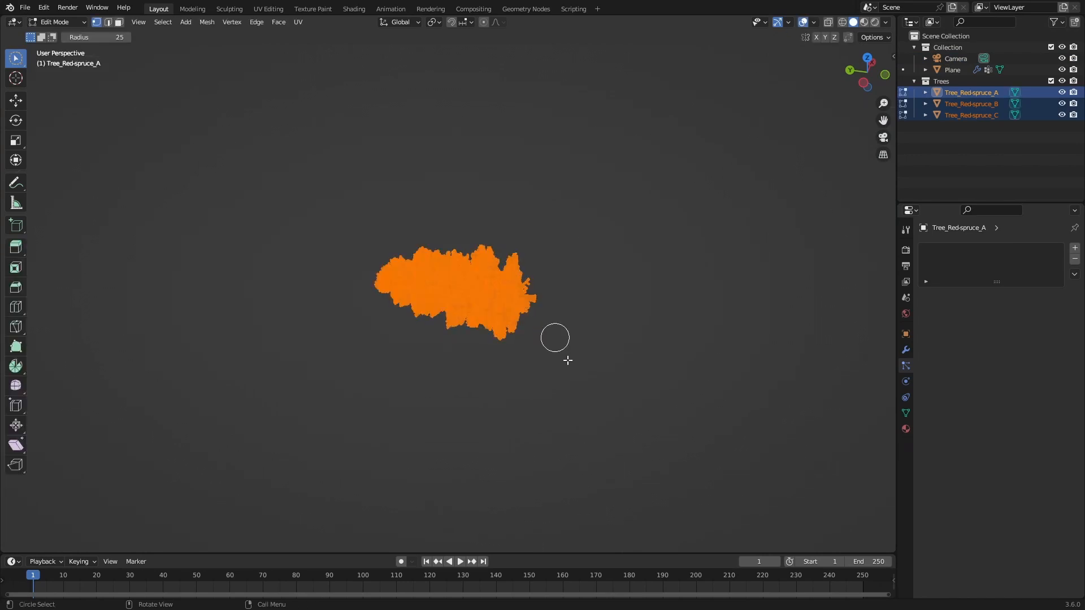
middle_drag(567, 360, 523, 378)
key(g)
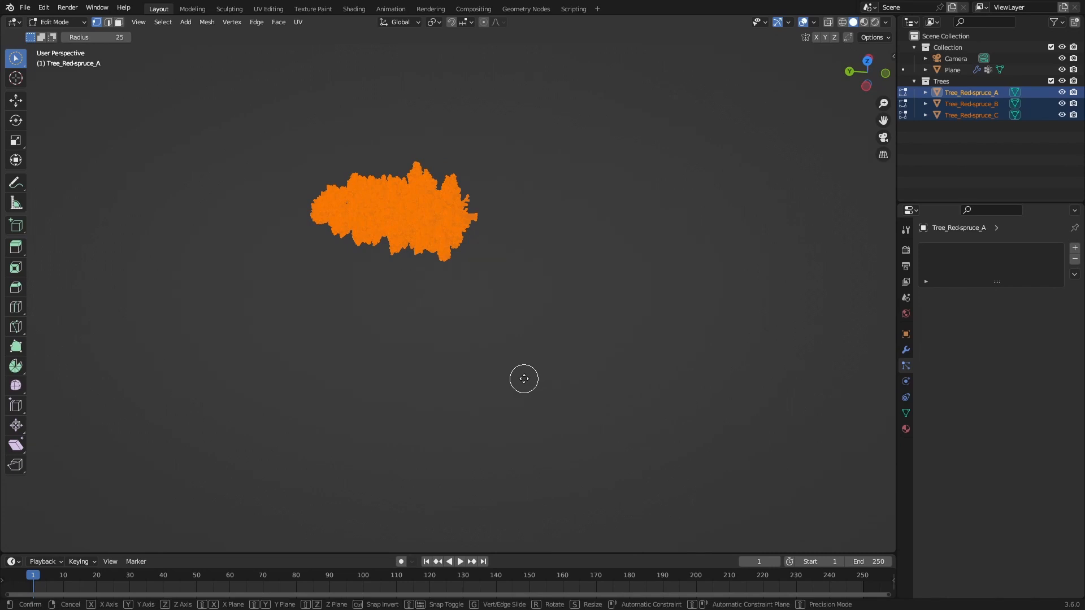
key(y)
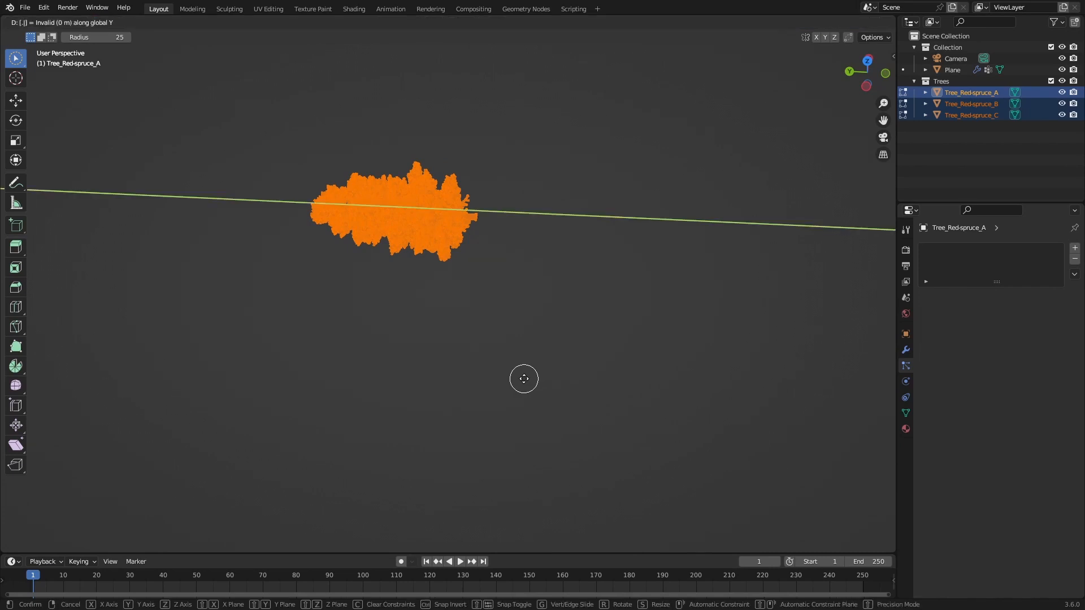
text(-(.1)
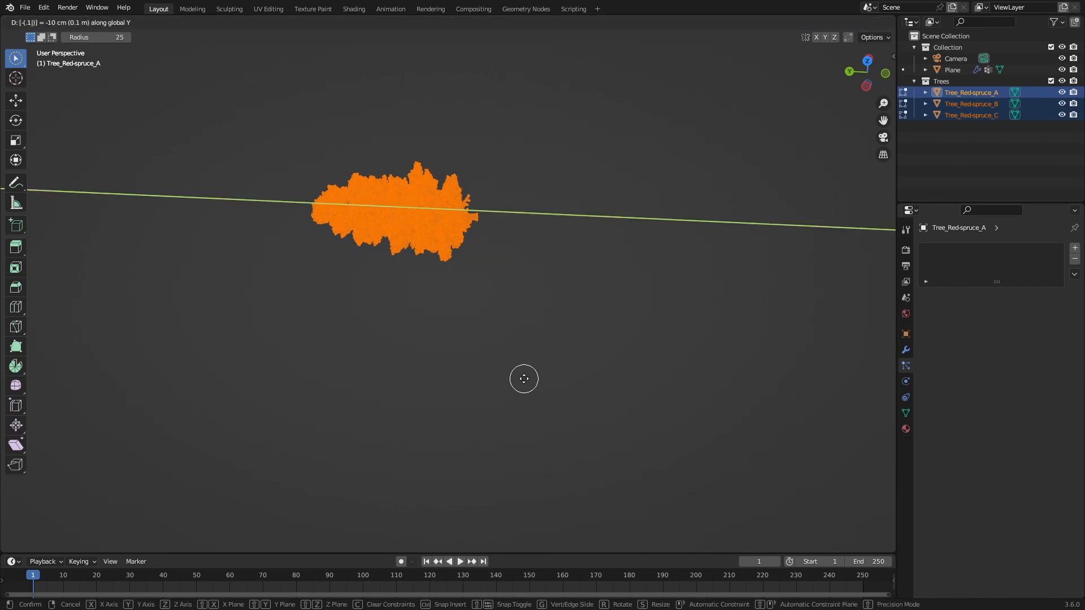
key(BackSpace)
text(2)
key(Return)
key(Tab)
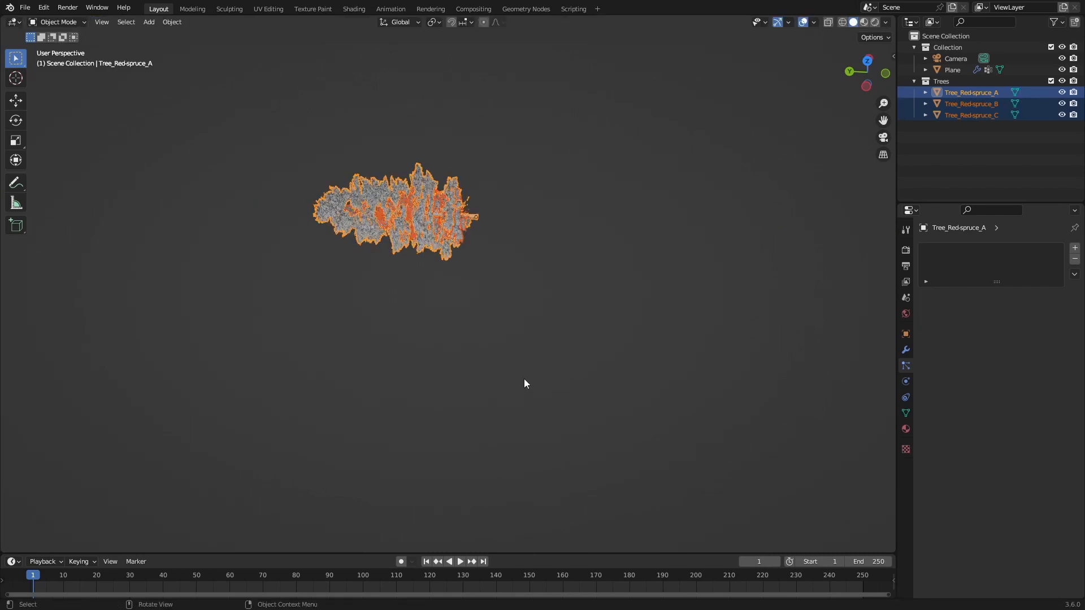
Step: Deselect the source trees and save the file
scroll(512, 300, up, 4)
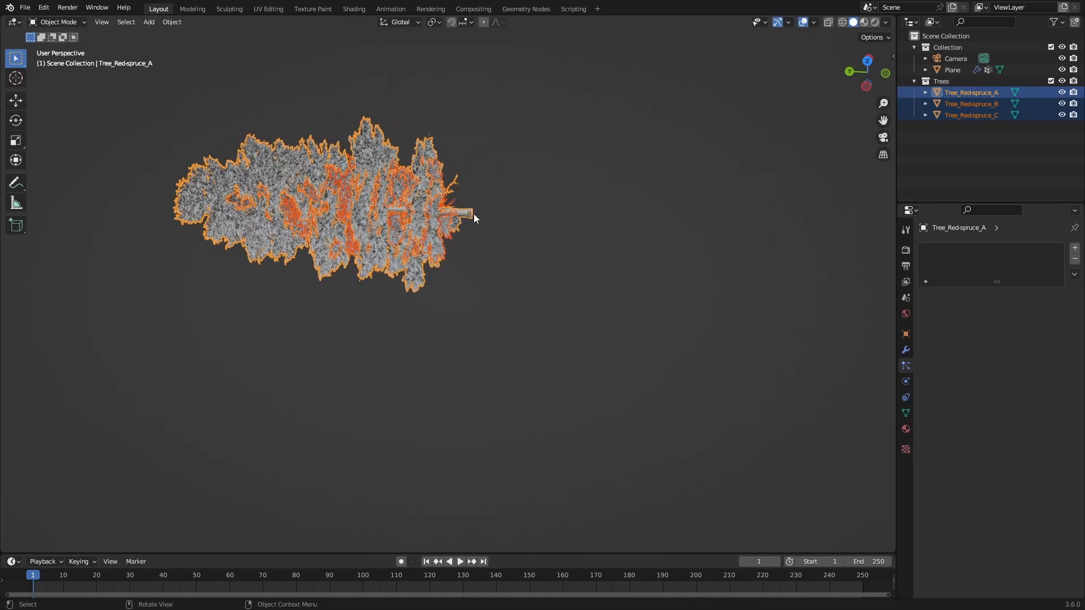
scroll(487, 265, down, 11)
click(501, 272)
shift+middle_drag(482, 222, 473, 382)
scroll(472, 381, up, 4)
key(ctrl+s)
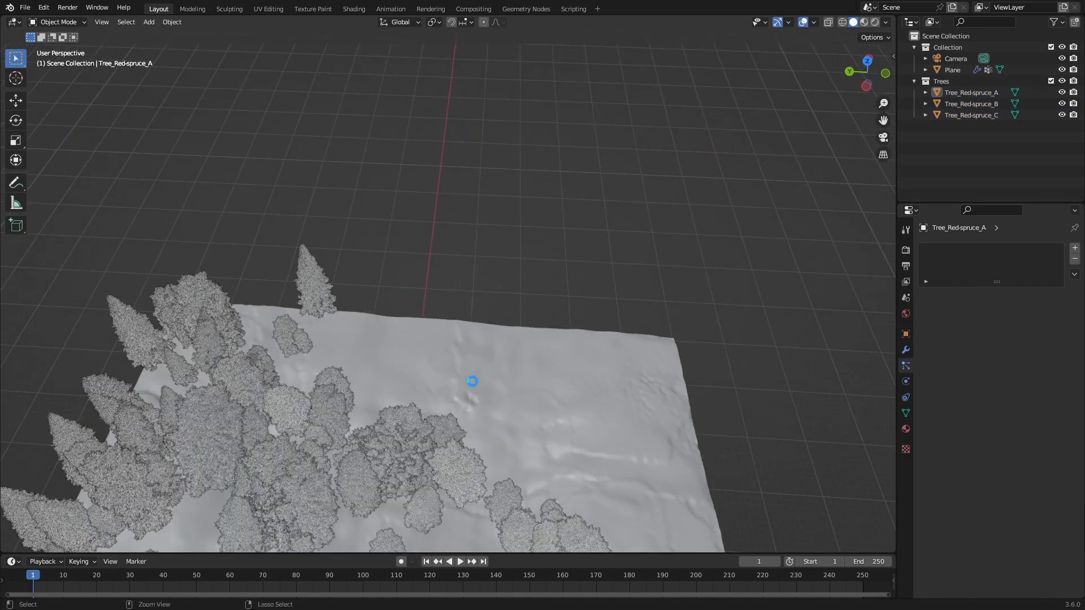
Step: Check where the trunks meet the ground through the camera and examine the tree distribution from above in rendered shading
key(KP_0)
scroll(493, 398, up, 2)
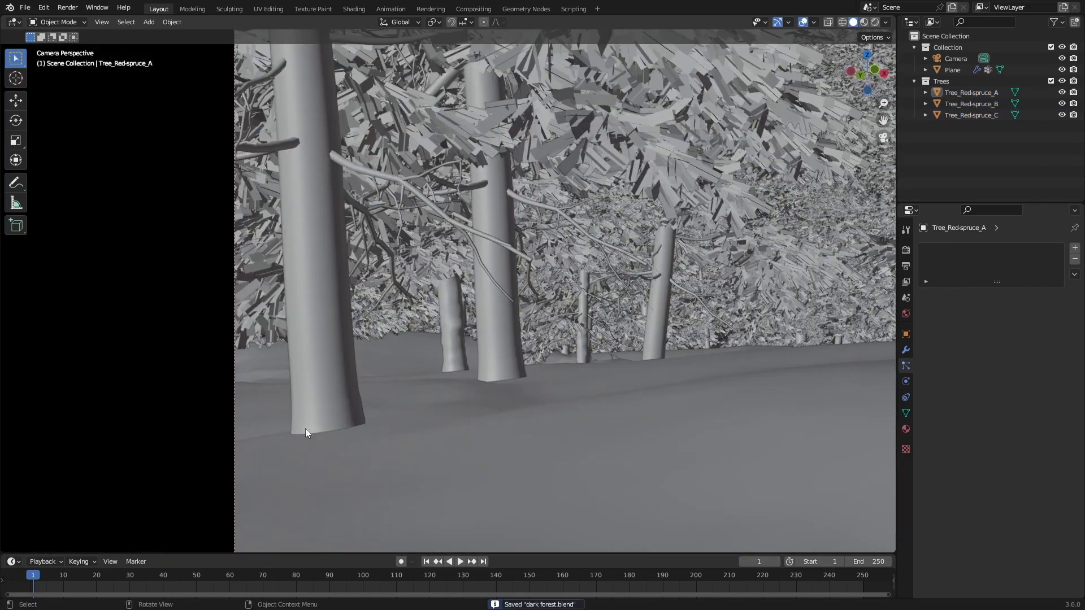
shift+middle_drag(593, 375, 342, 416)
scroll(342, 416, down, 3)
shift+middle_drag(647, 358, 577, 369)
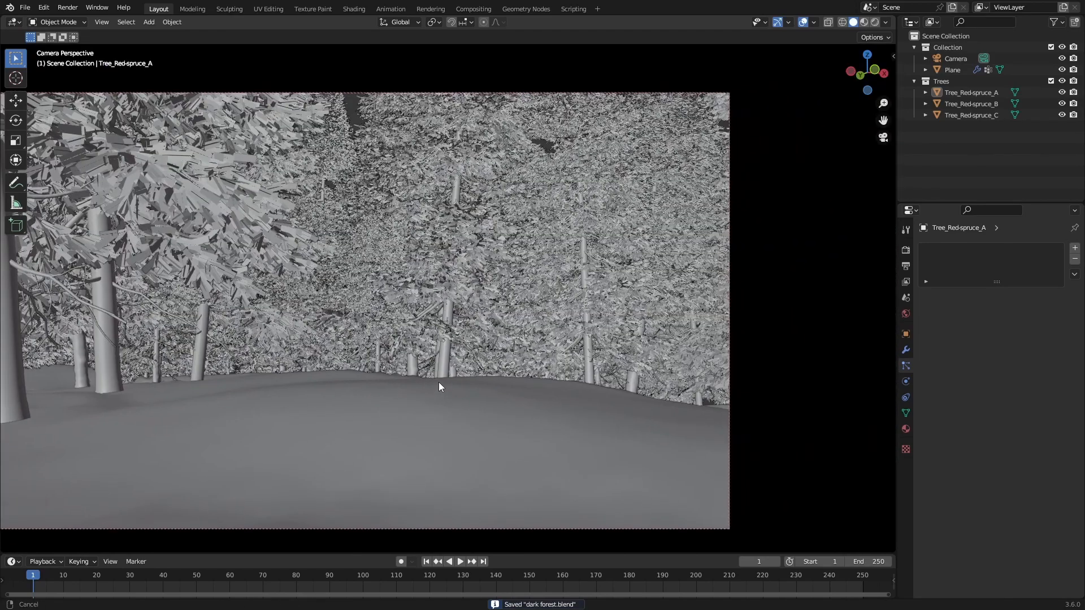
key(z)
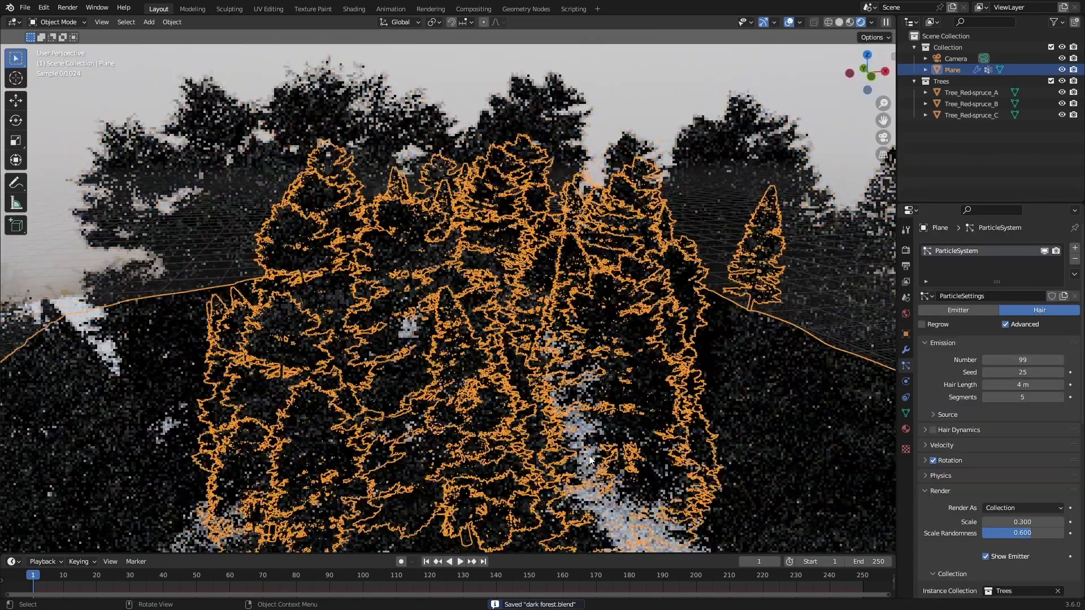
scroll(635, 500, down, 5)
mouse_move(635, 499)
middle_down()
mouse_move(550, 510)
mouse_move(524, 431)
mouse_move(462, 426)
middle_up()
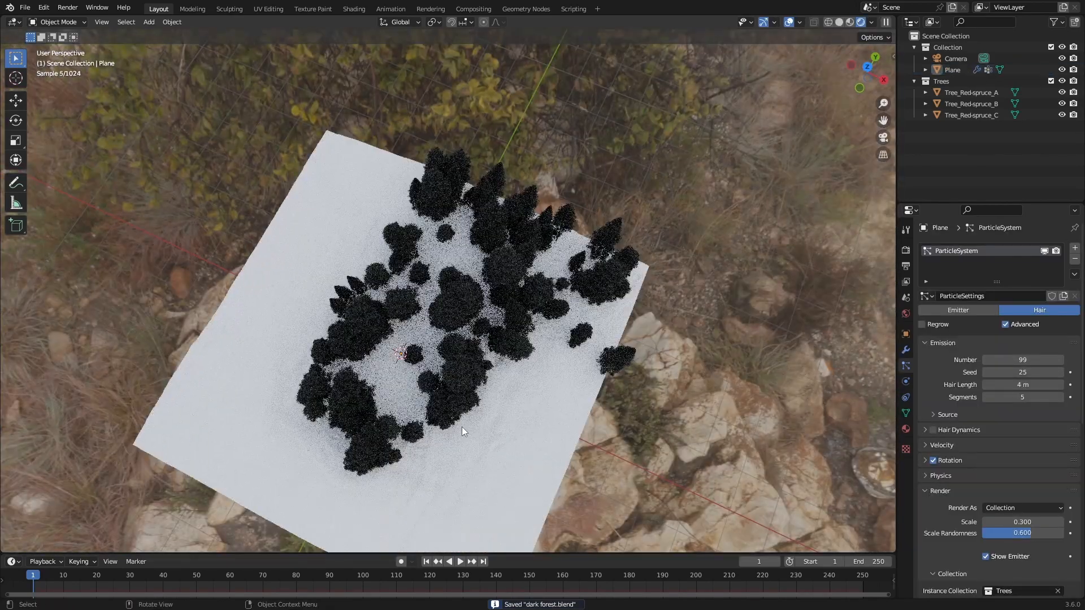
Step: Add a second vertex group to the ground plane
click(545, 430)
middle_drag(545, 429, 543, 390)
click(906, 413)
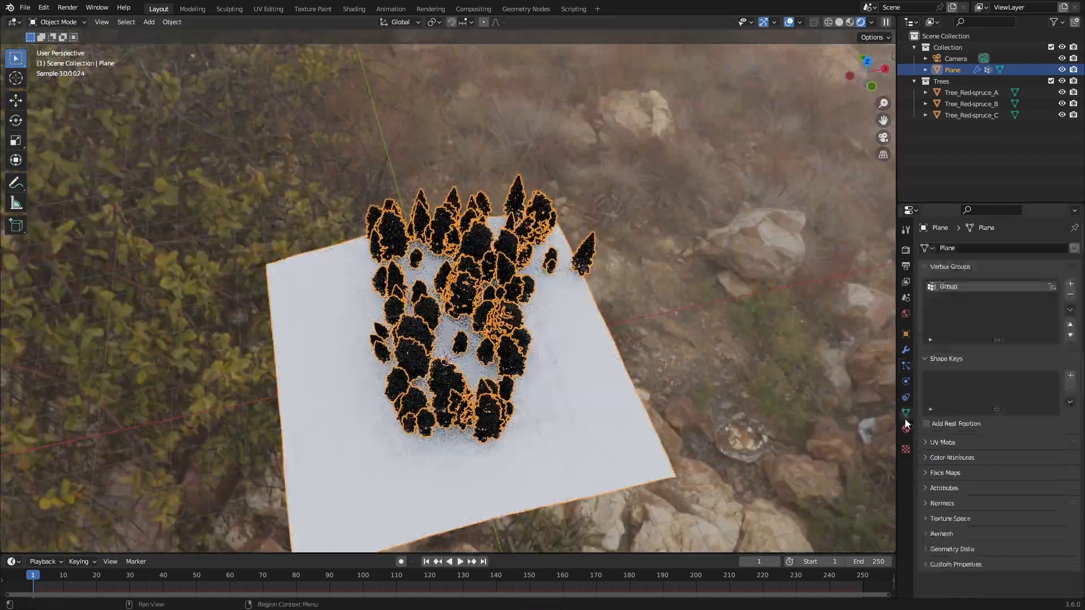
click(1070, 284)
Step: In Edit Mode, clear the selection, select the vertices of the ground's first vertex group and examine the area they cover
key(Tab)
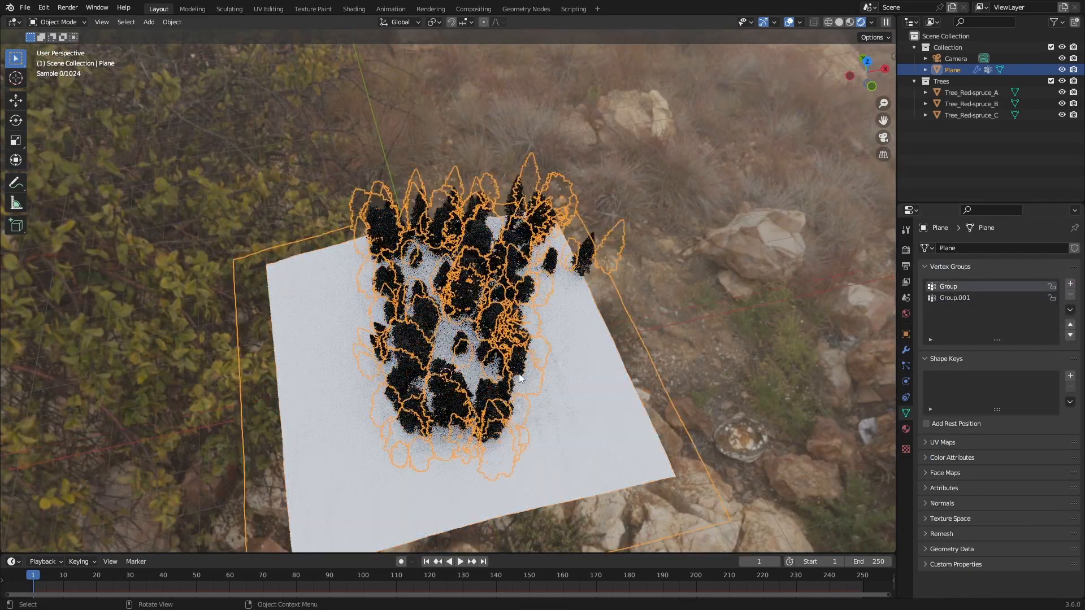
key(c)
key(a)
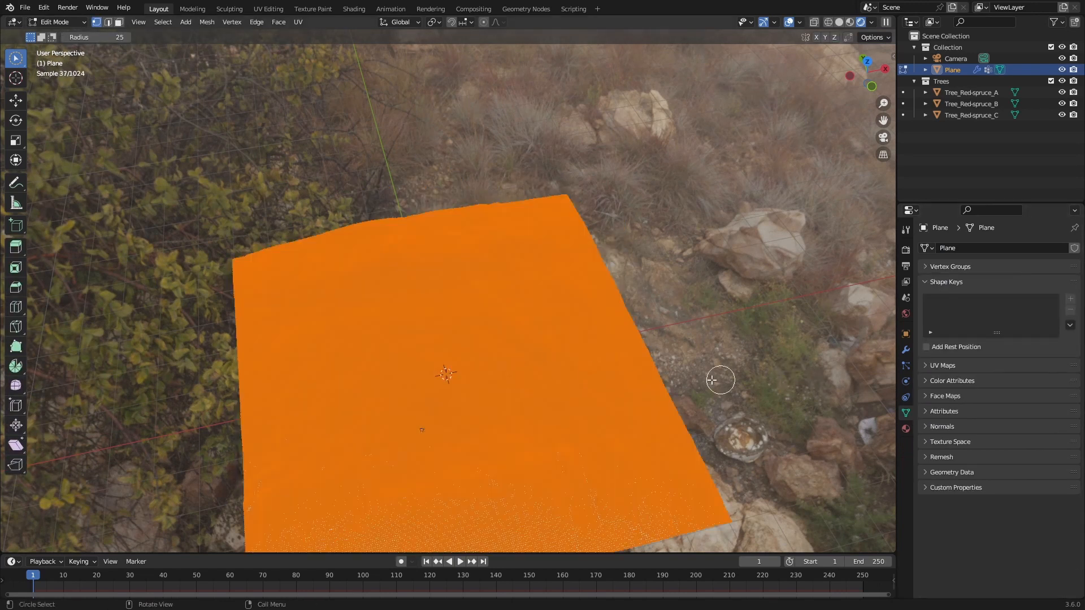
key(alt+a)
click(950, 266)
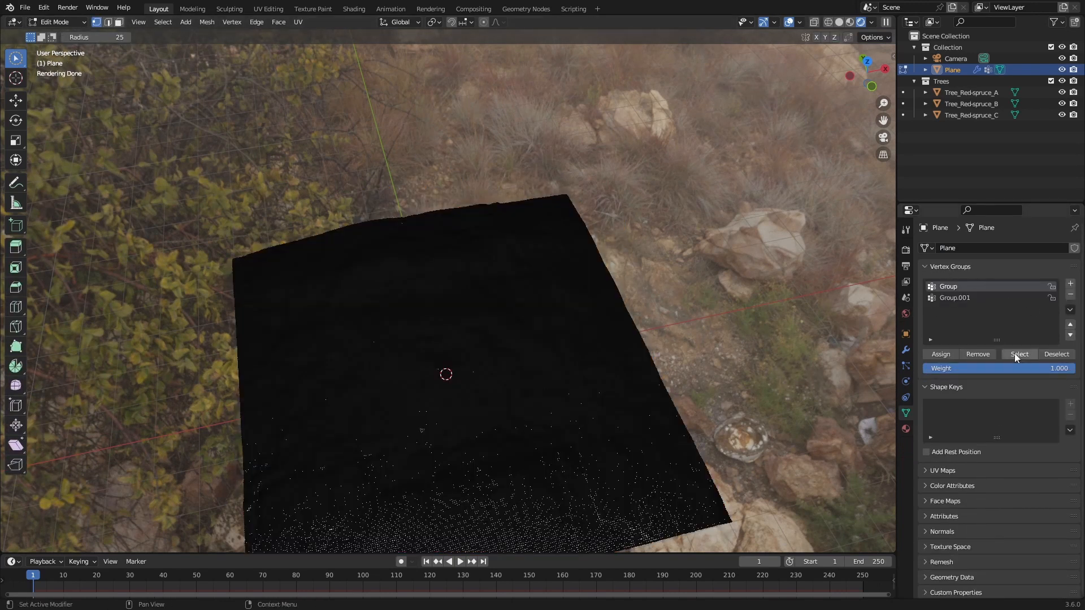
click(1028, 357)
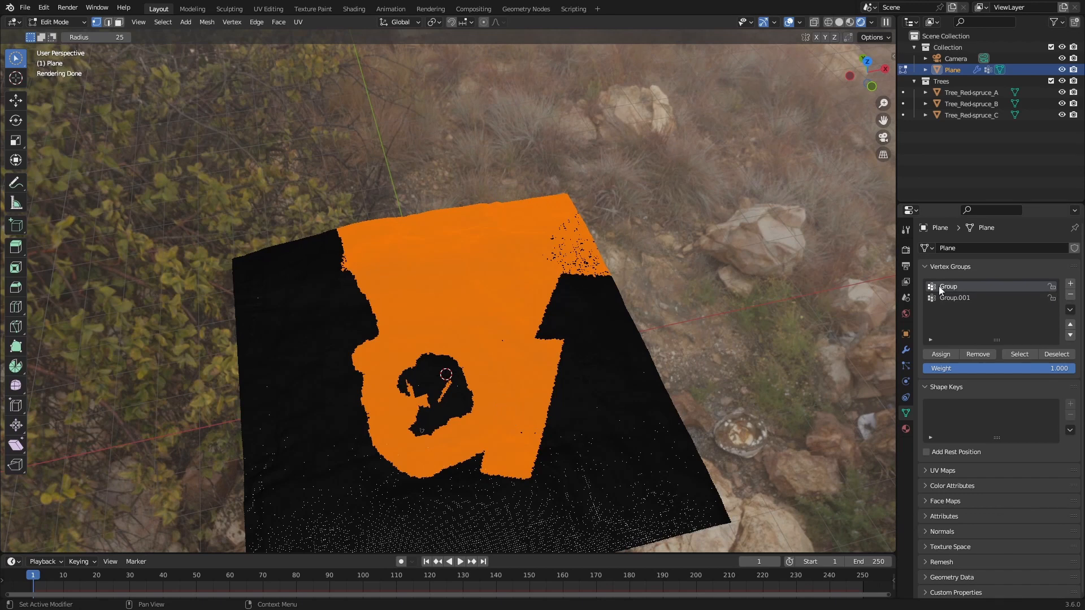
middle_drag(508, 412, 495, 428)
scroll(447, 371, up, 4)
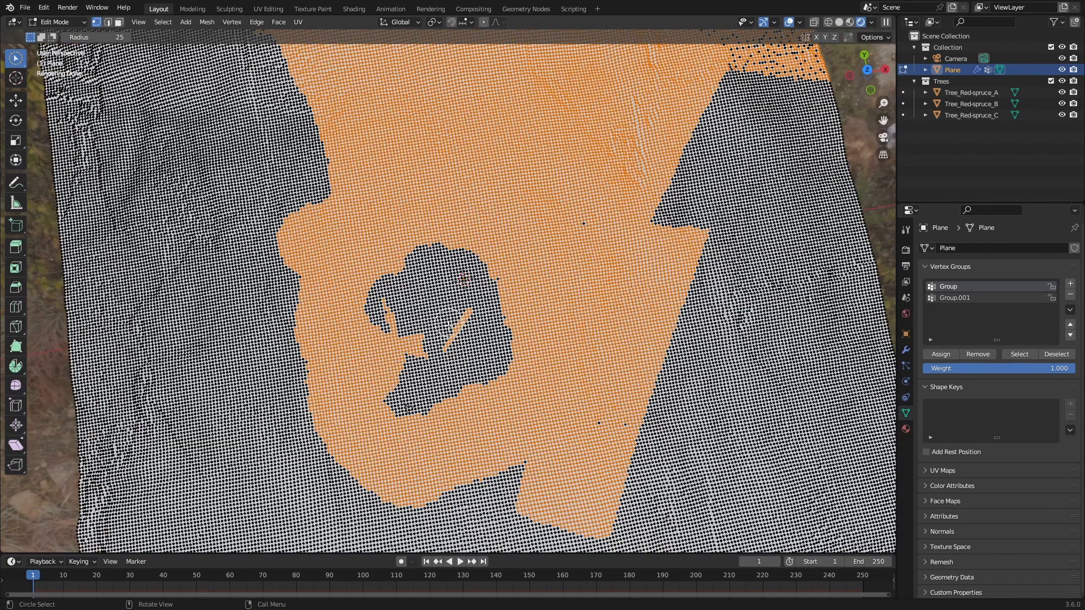
drag(465, 314, 412, 349)
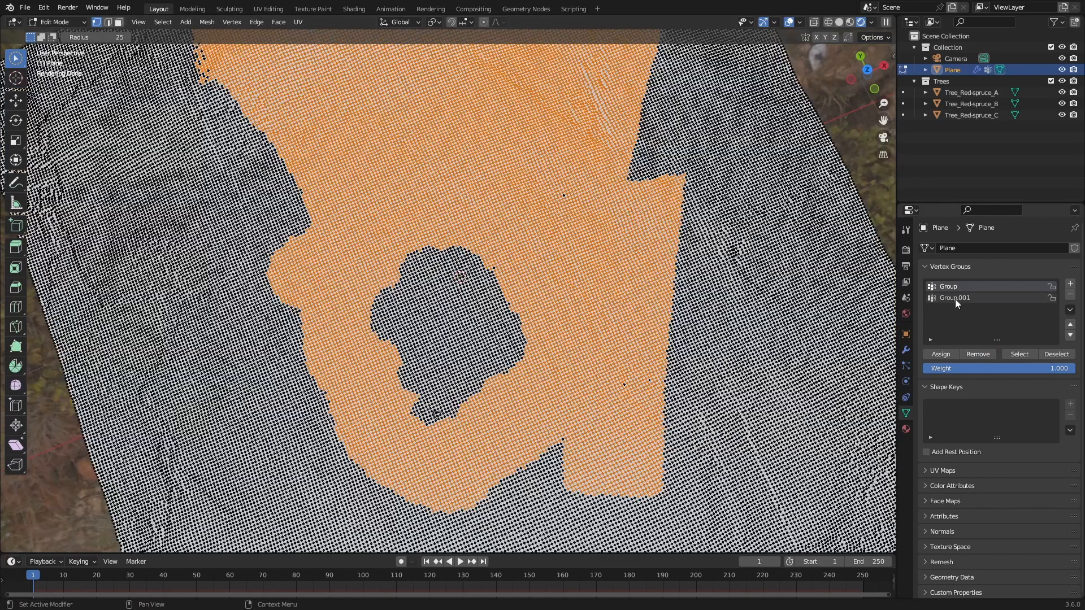
Step: Make Group.001 the active vertex group, look through the camera and remove all ground vertices from that group
click(955, 298)
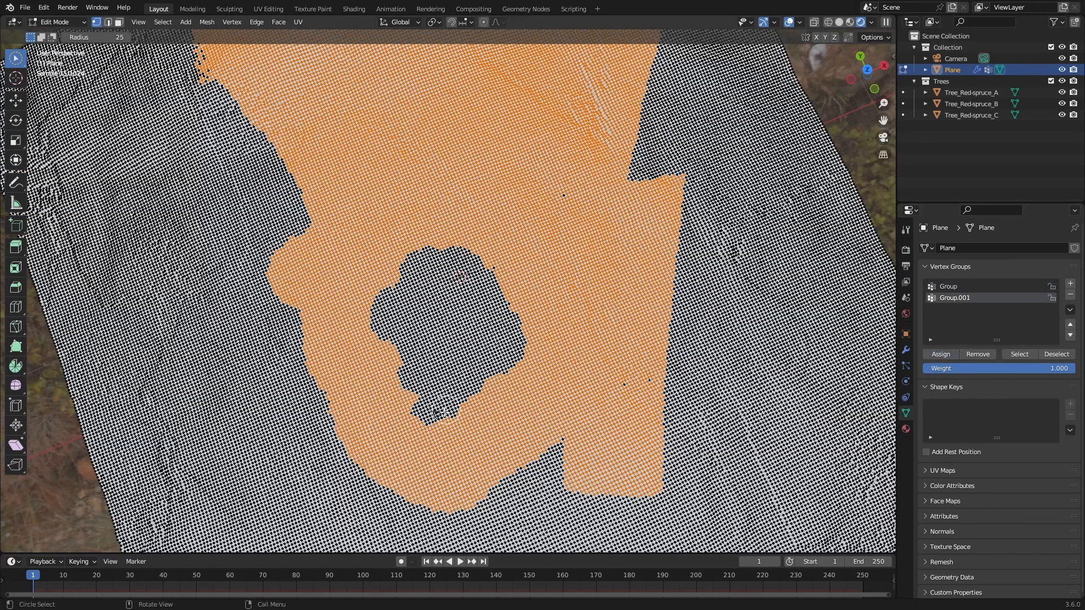
mouse_move(432, 418)
mouse_down()
mouse_move(446, 390)
mouse_move(398, 397)
mouse_move(508, 330)
mouse_move(390, 319)
mouse_move(444, 348)
mouse_move(510, 324)
mouse_move(429, 325)
mouse_move(486, 299)
mouse_move(469, 271)
mouse_move(415, 290)
mouse_move(403, 283)
mouse_move(443, 285)
mouse_up()
scroll(508, 300, down, 5)
middle_drag(536, 279, 532, 248)
key(alt+a)
key(KP_0)
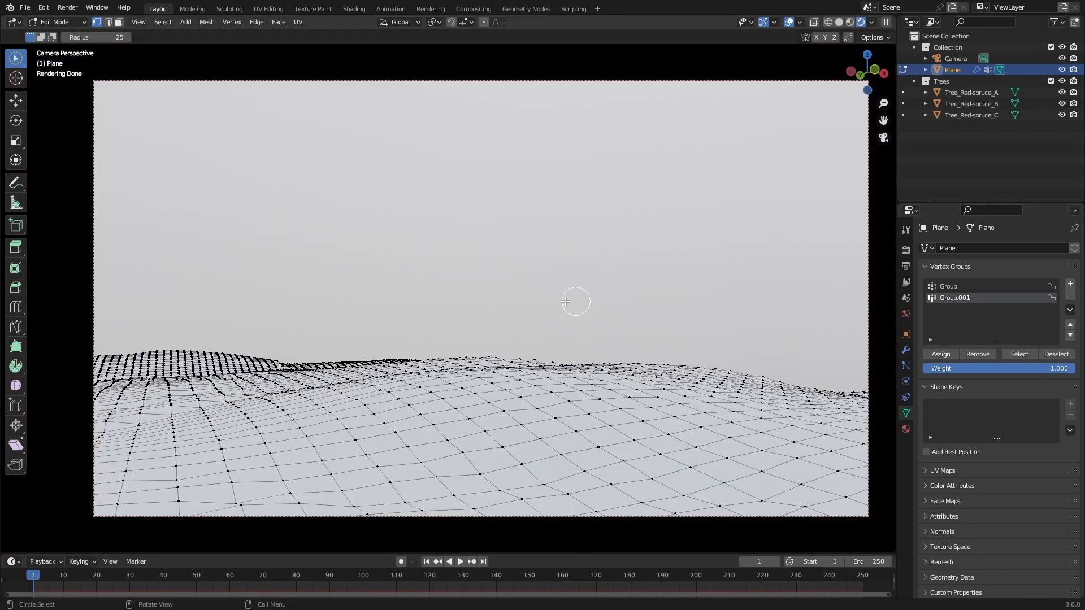
key(a)
click(989, 359)
Step: With X-ray on, box-select the ground vertices inside the camera frame, grow the selection once and assign it to Group.001
scroll(527, 318, down, 3)
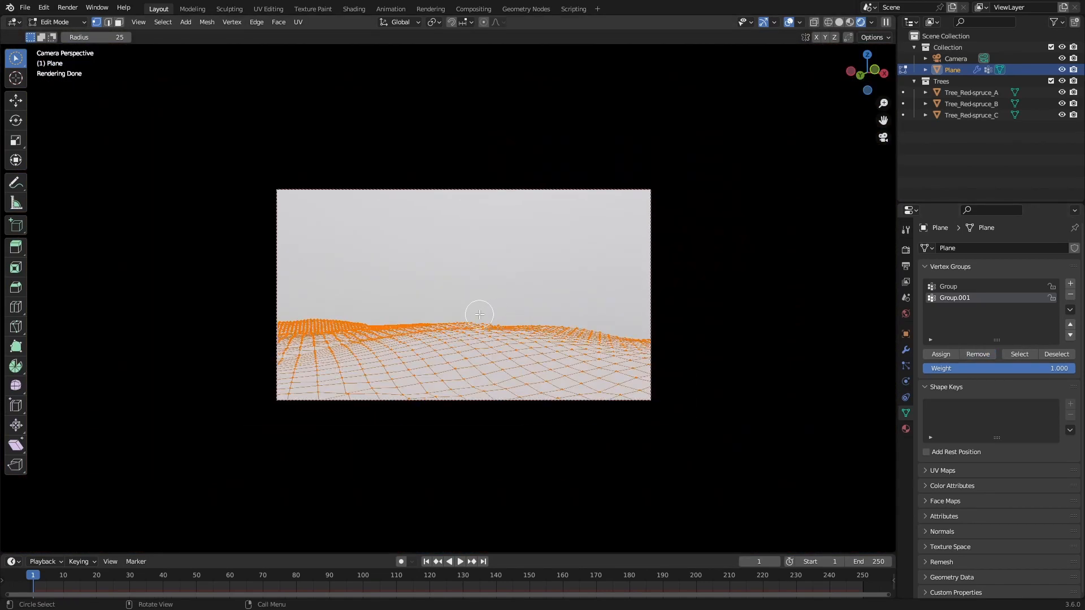
click(815, 23)
key(w)
key(w)
key(w)
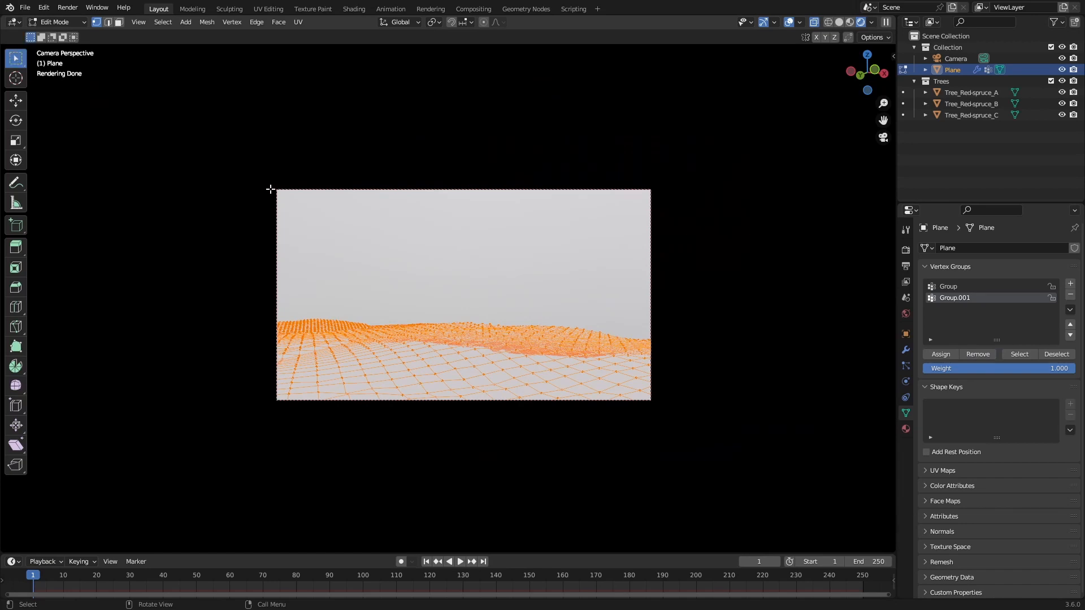
drag(274, 187, 651, 403)
key(ctrl+KP_Add)
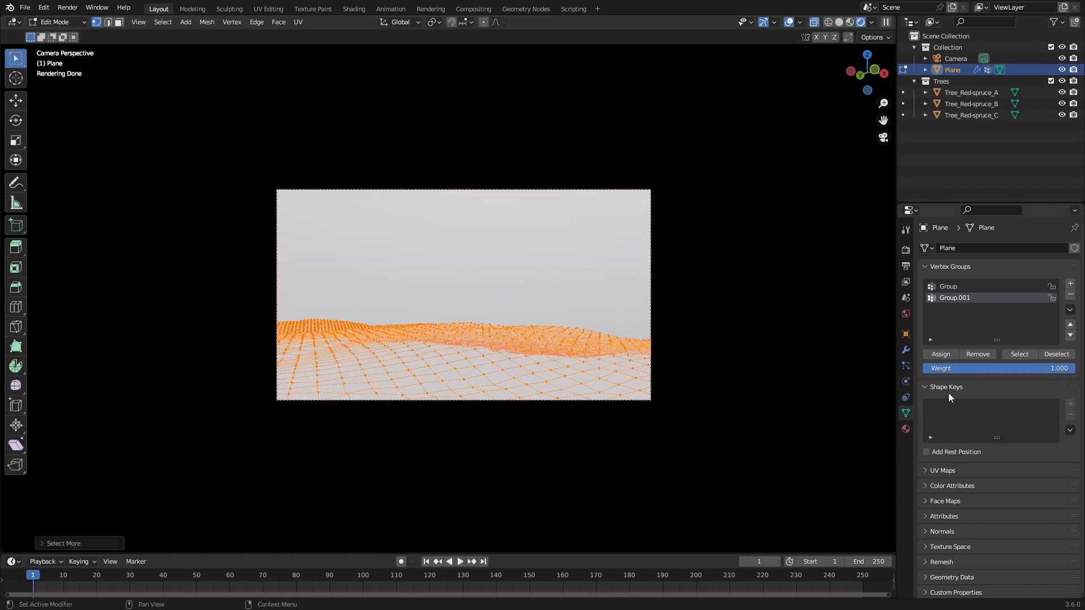
click(942, 355)
Step: Return to Object Mode, view the forest from above and switch the viewport to solid shading with nothing selected
key(Tab)
key(alt+z)
mouse_move(635, 223)
middle_down()
mouse_move(651, 282)
mouse_move(645, 304)
middle_up()
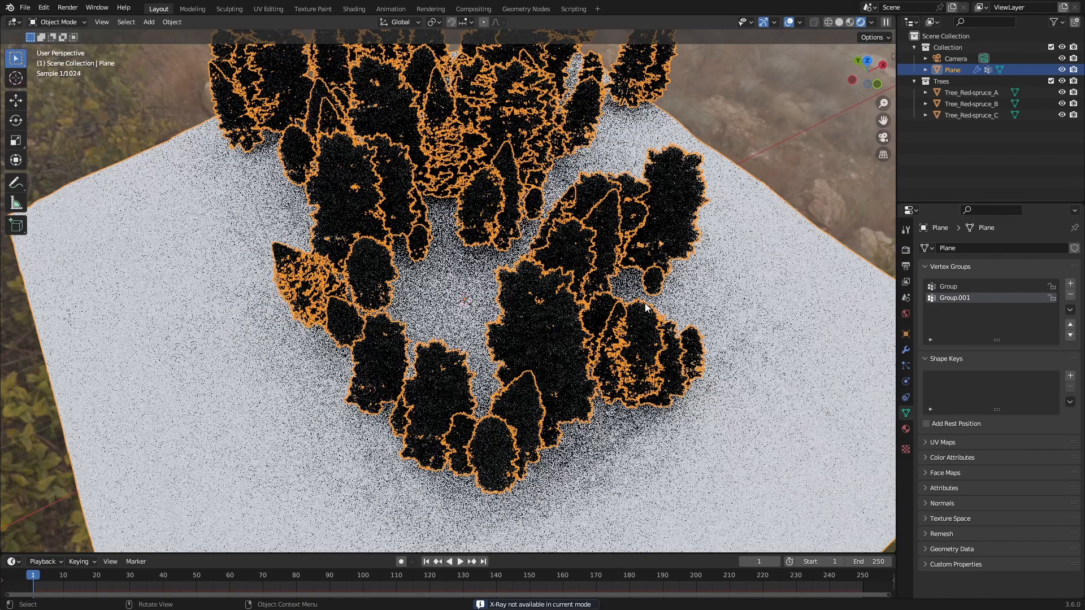
click(839, 22)
click(814, 132)
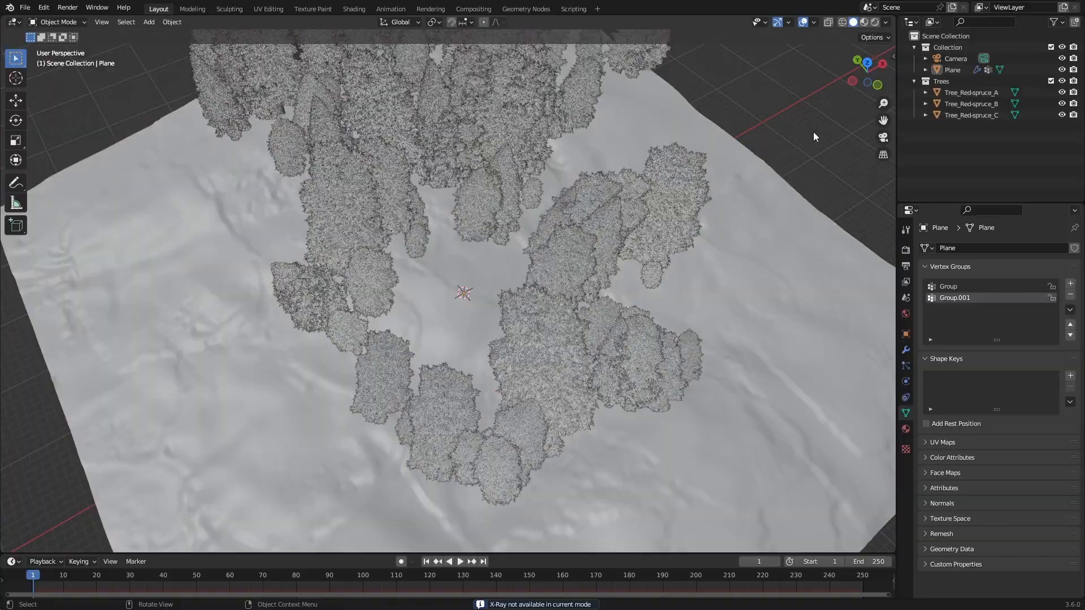
Step: Select the ground plane and shade it smooth
middle_drag(687, 272, 536, 277)
scroll(650, 322, up, 4)
click(475, 321)
right_click(475, 322)
click(489, 322)
Step: Scatter the Botaniq Coniferous (B) debris preset from the forest-floor category over the ground plane
key(n)
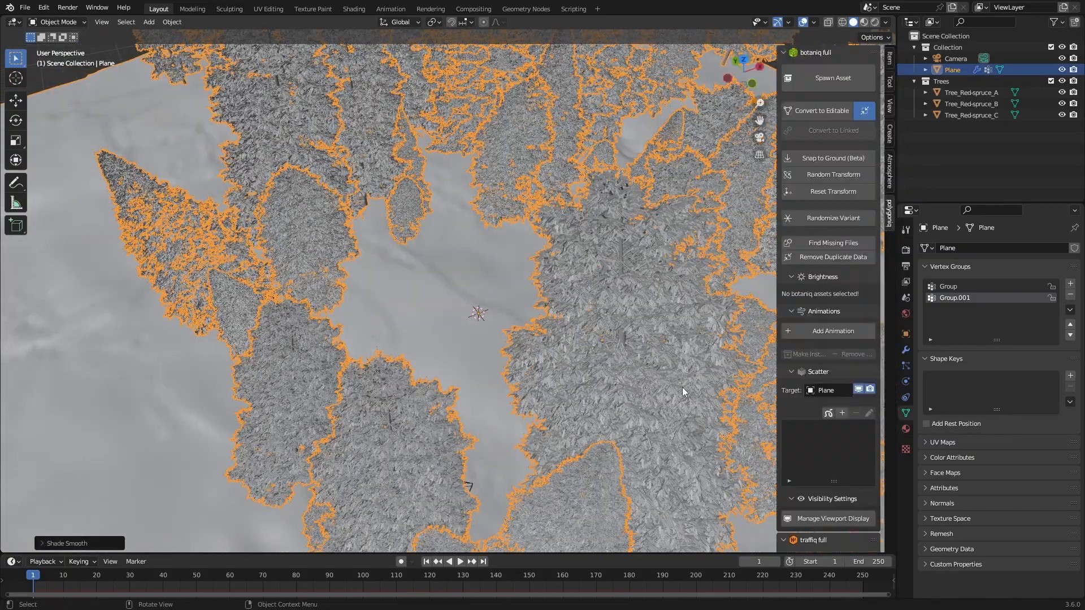
scroll(808, 412, down, 2)
click(842, 367)
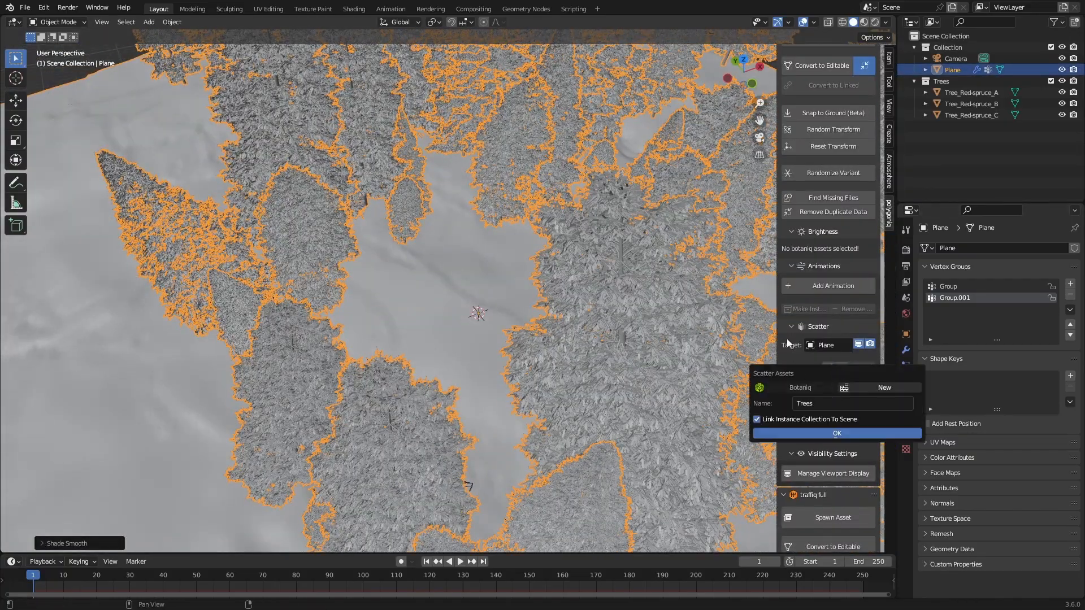
click(807, 387)
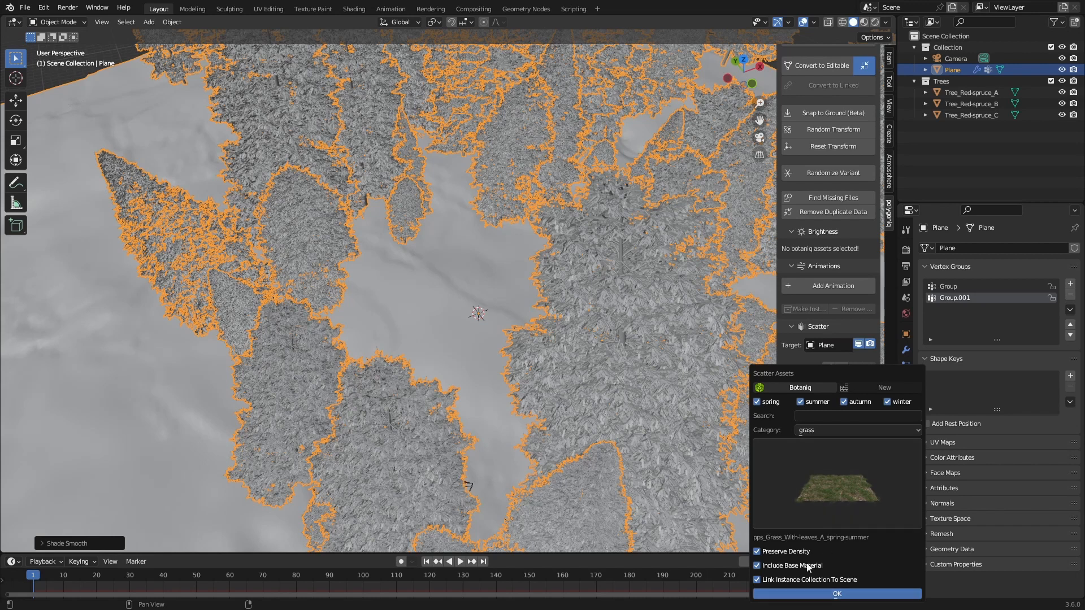
click(822, 432)
click(825, 453)
click(813, 480)
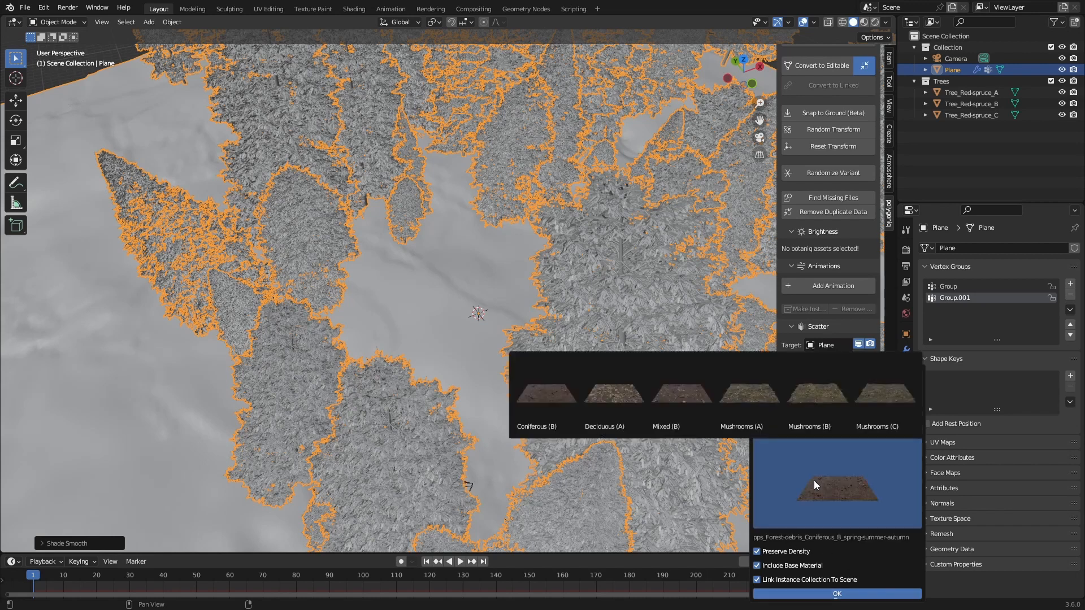
click(543, 396)
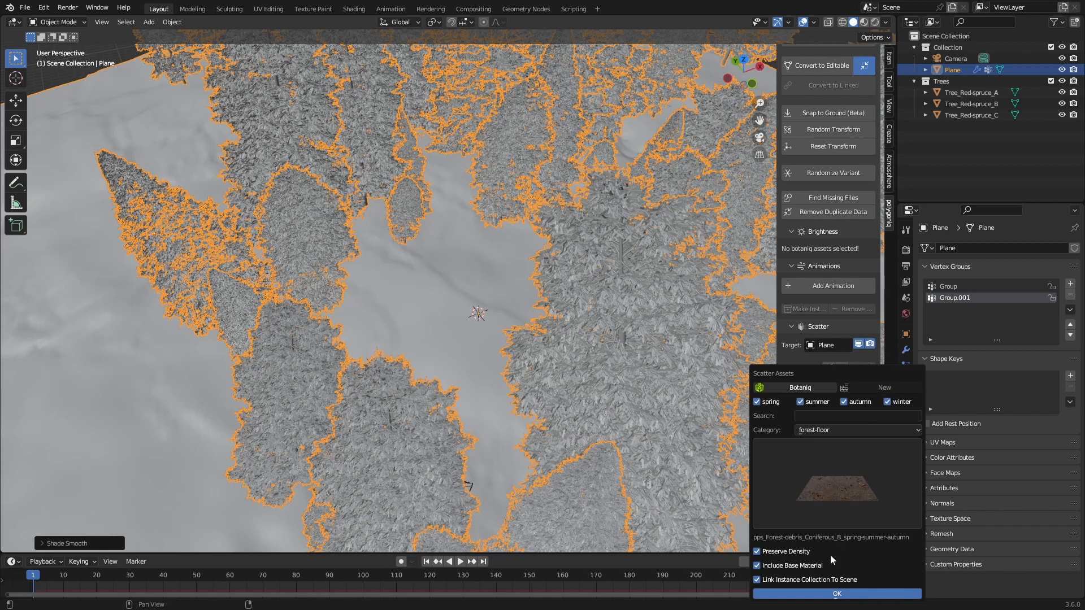
click(826, 595)
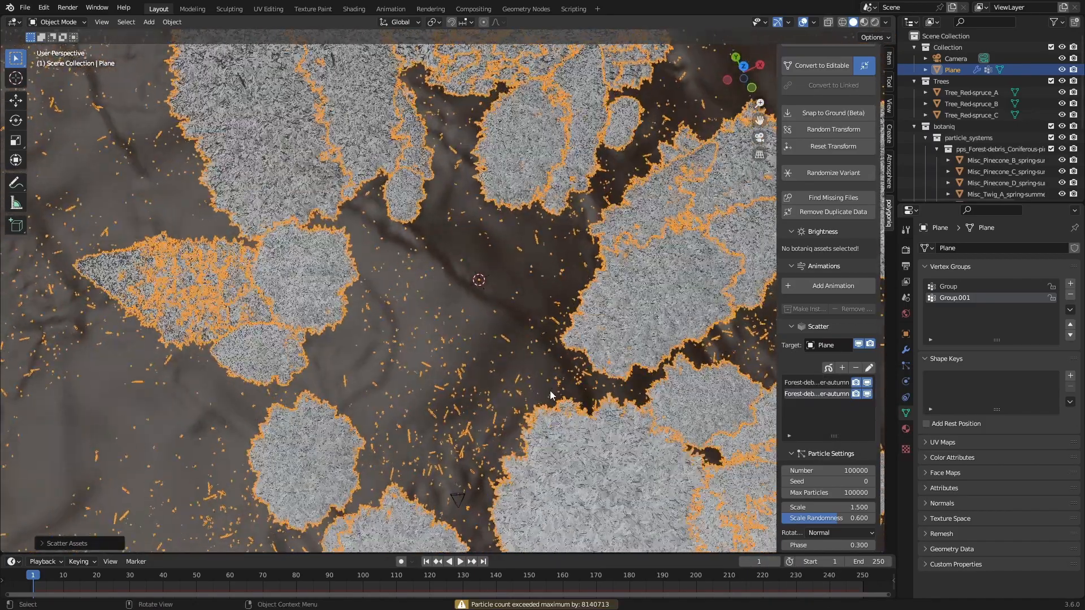
Step: Set the density vertex group of both forest-debris particle systems to Group.001
scroll(550, 391, down, 2)
scroll(844, 443, down, 10)
click(846, 463)
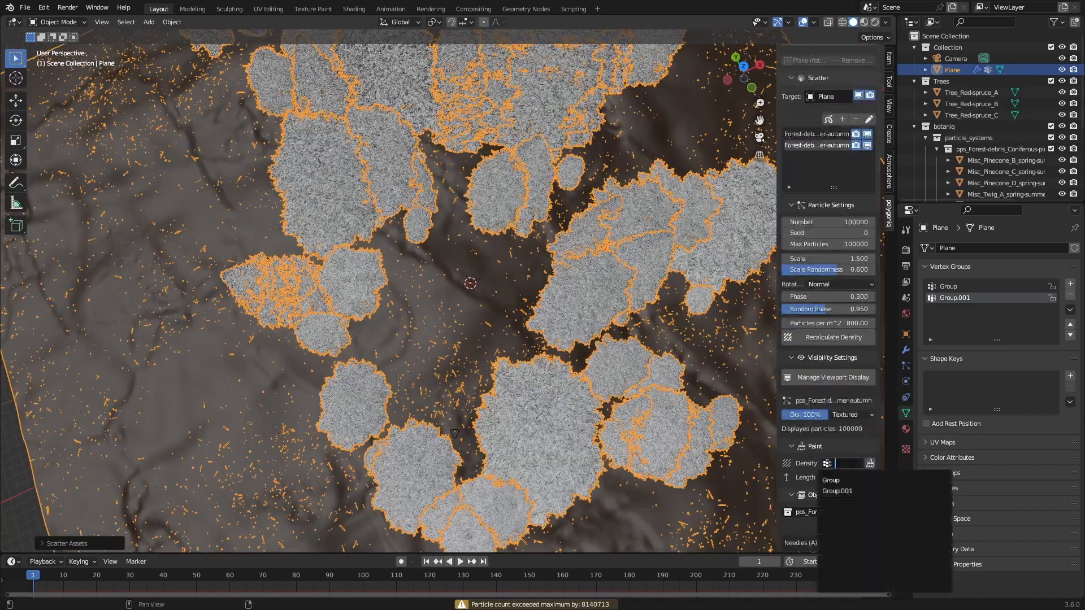
click(830, 490)
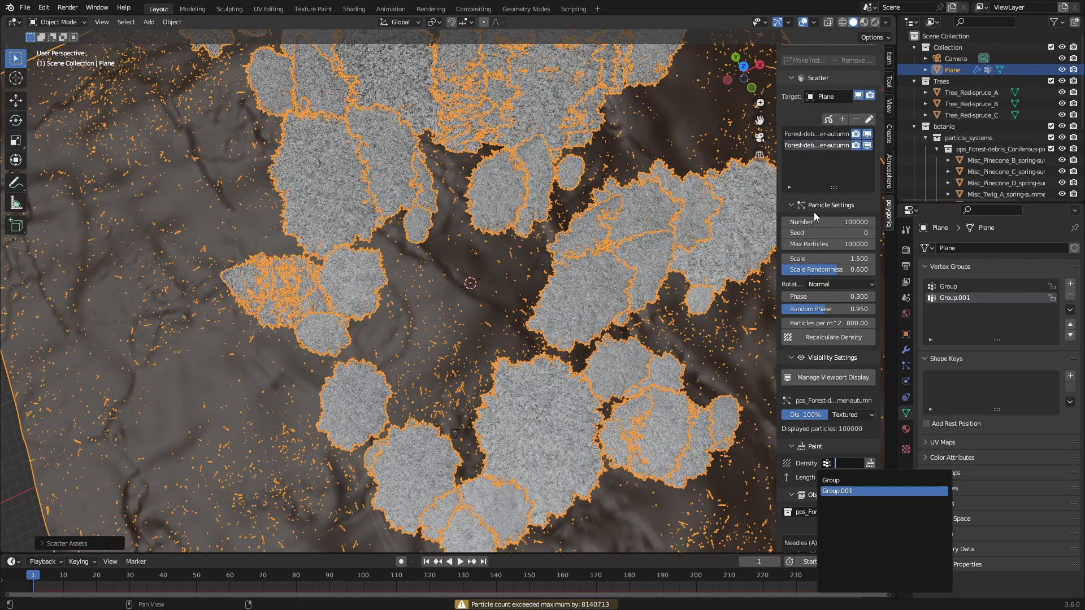
click(819, 134)
click(842, 462)
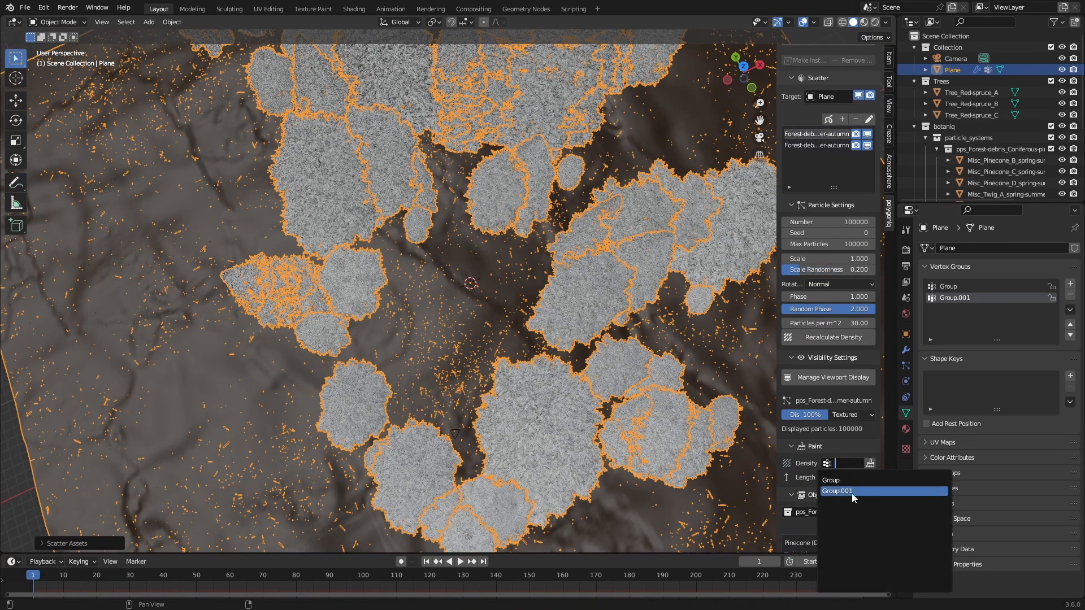
click(852, 492)
Step: Save the file and view the scattered forest debris through the camera in rendered shading
key(z)
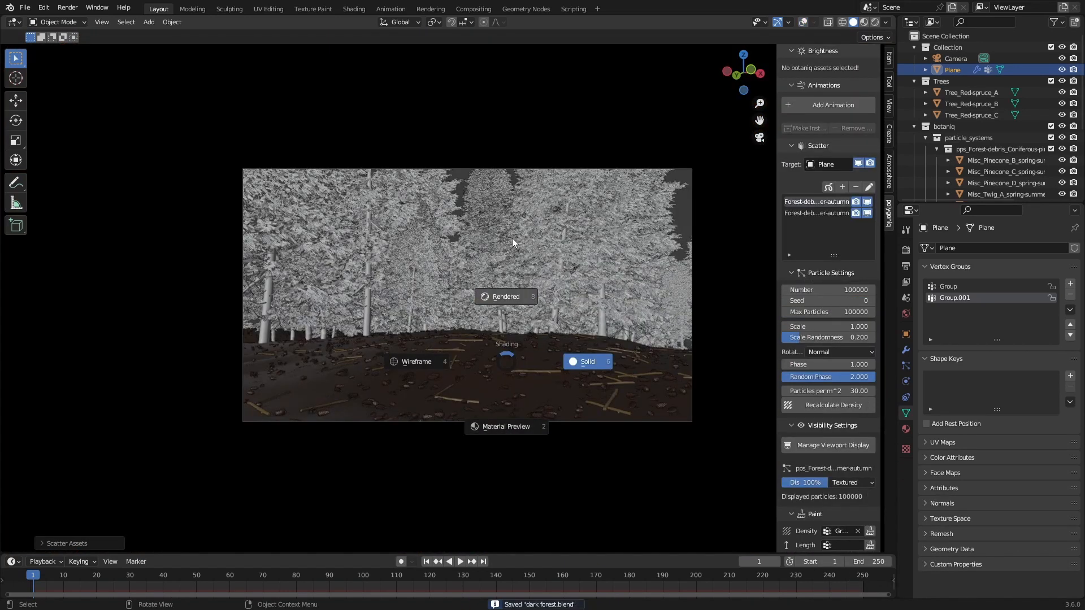
click(654, 60)
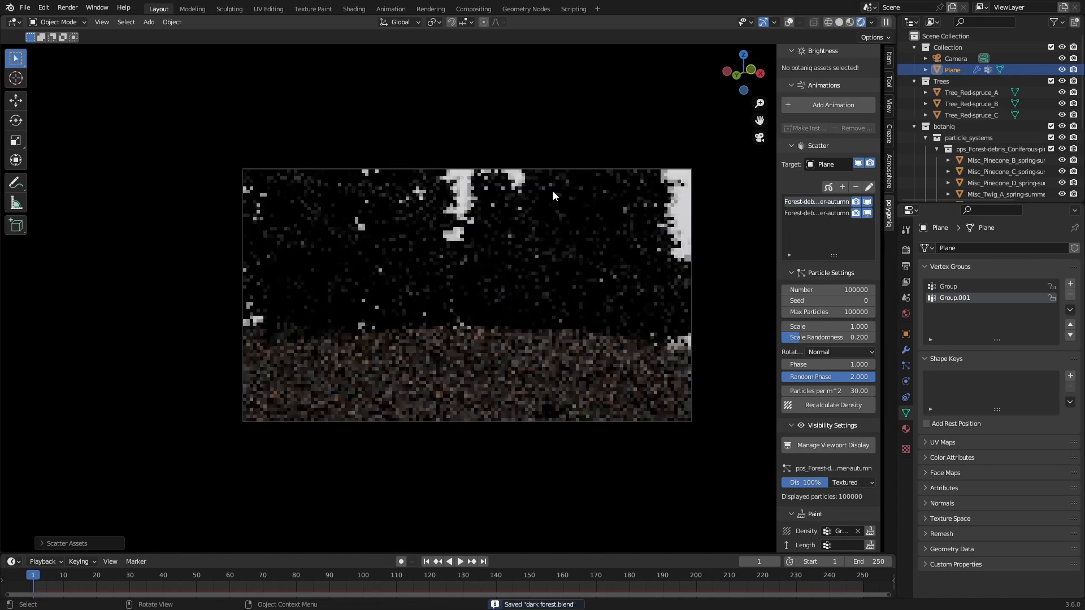
key(Home)
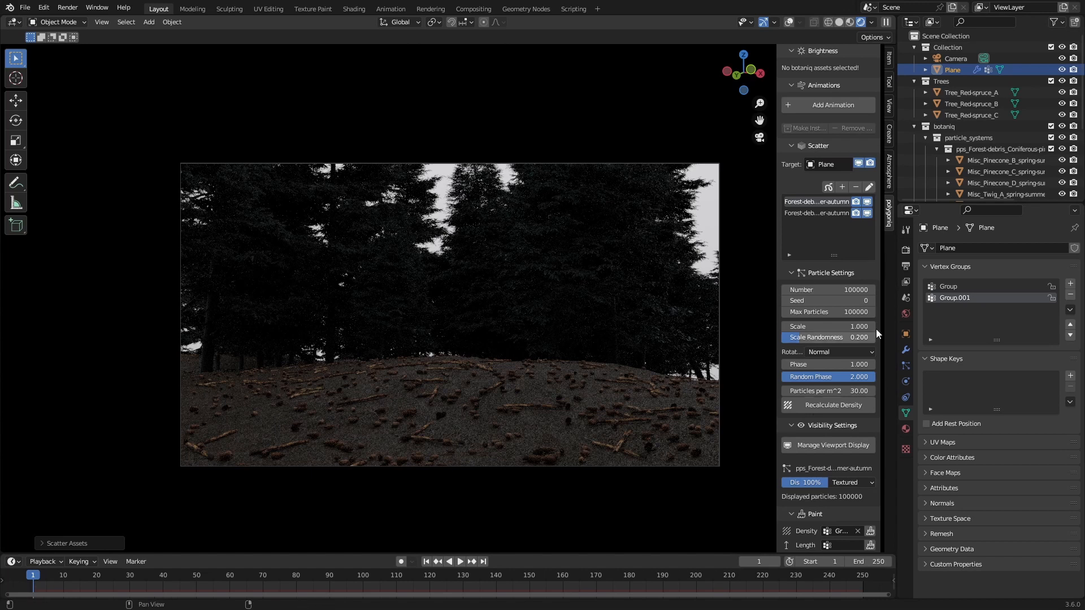
Step: Scatter the Botaniq Grass_Dry_A preset from the grass category over the ground plane
click(841, 187)
click(827, 249)
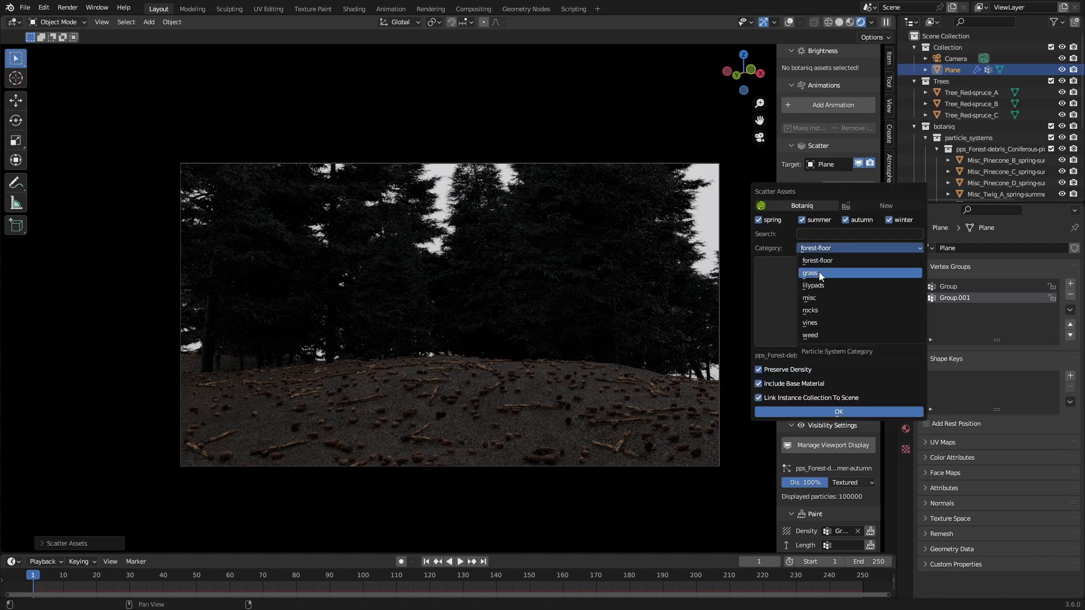
click(813, 273)
click(825, 299)
click(754, 381)
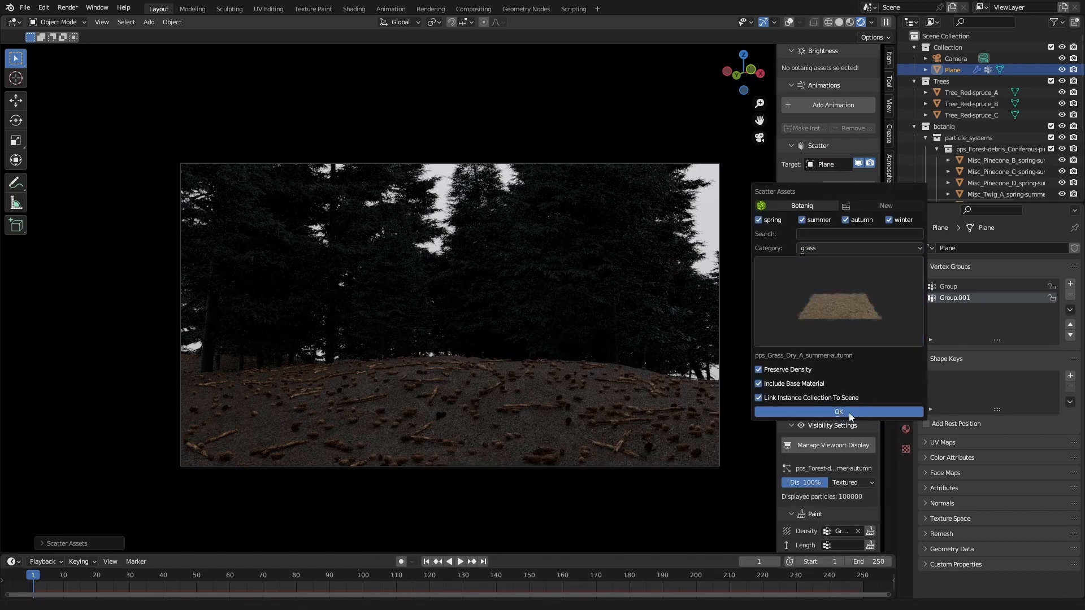
click(849, 412)
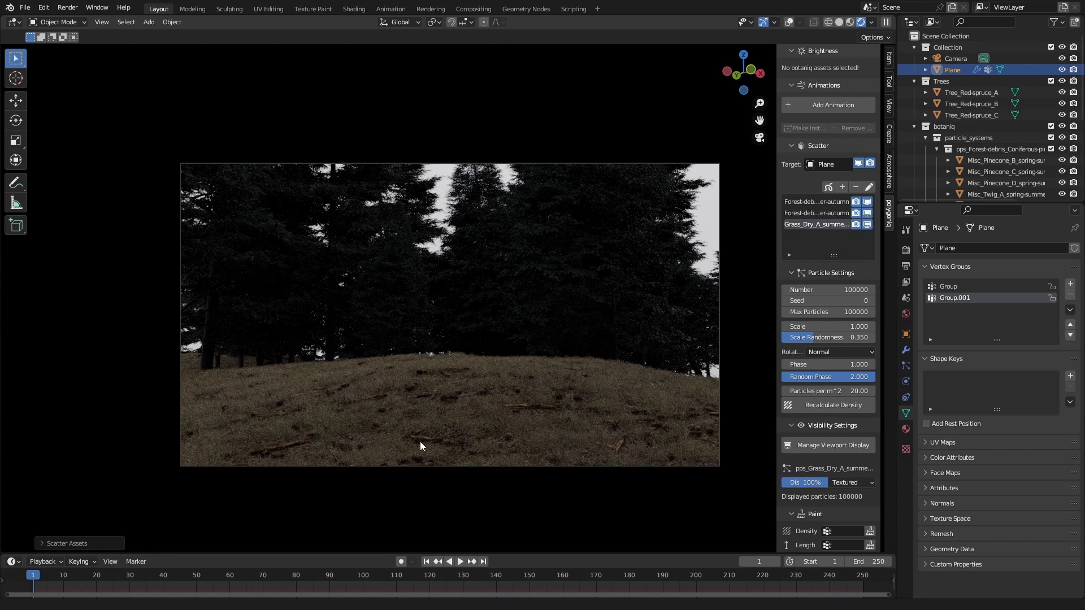
Step: Scatter the Botaniq Tall (B) preset from the weed category over the ground plane
click(842, 186)
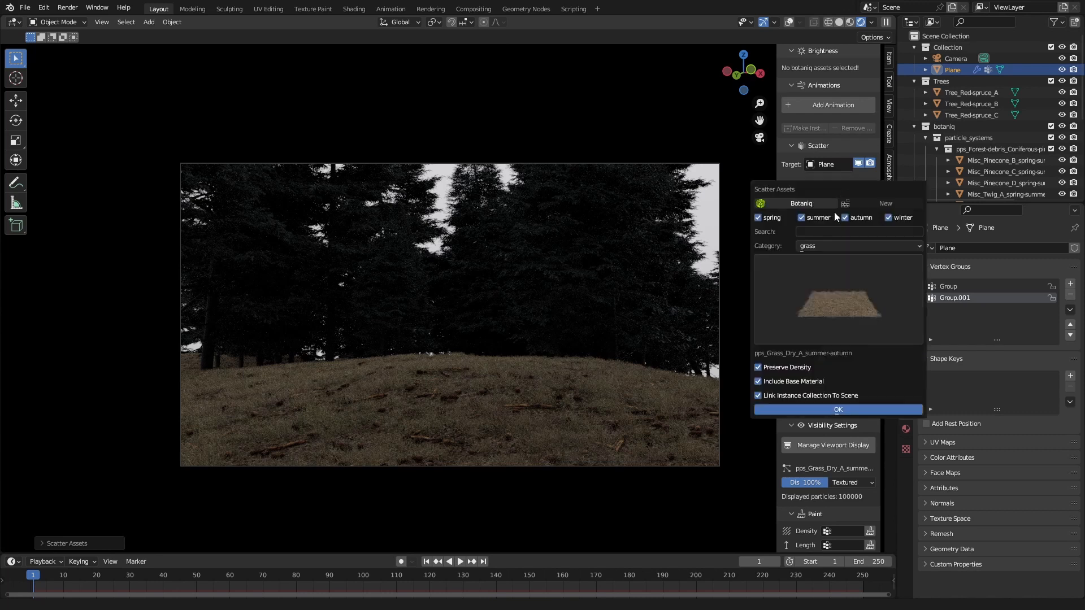
click(839, 277)
click(819, 246)
click(823, 248)
click(819, 243)
click(828, 246)
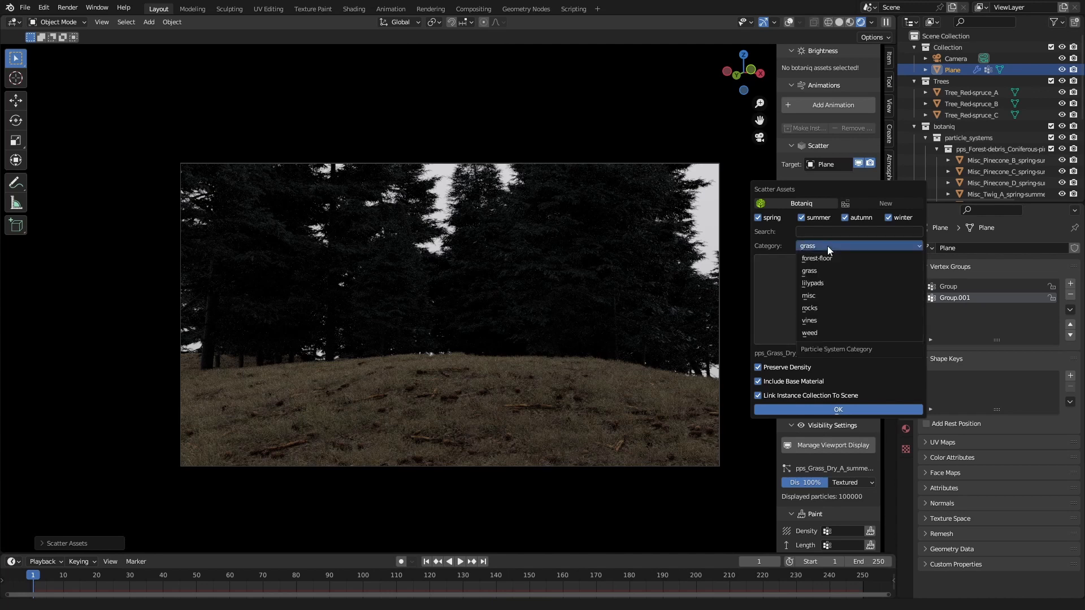
click(826, 337)
click(807, 279)
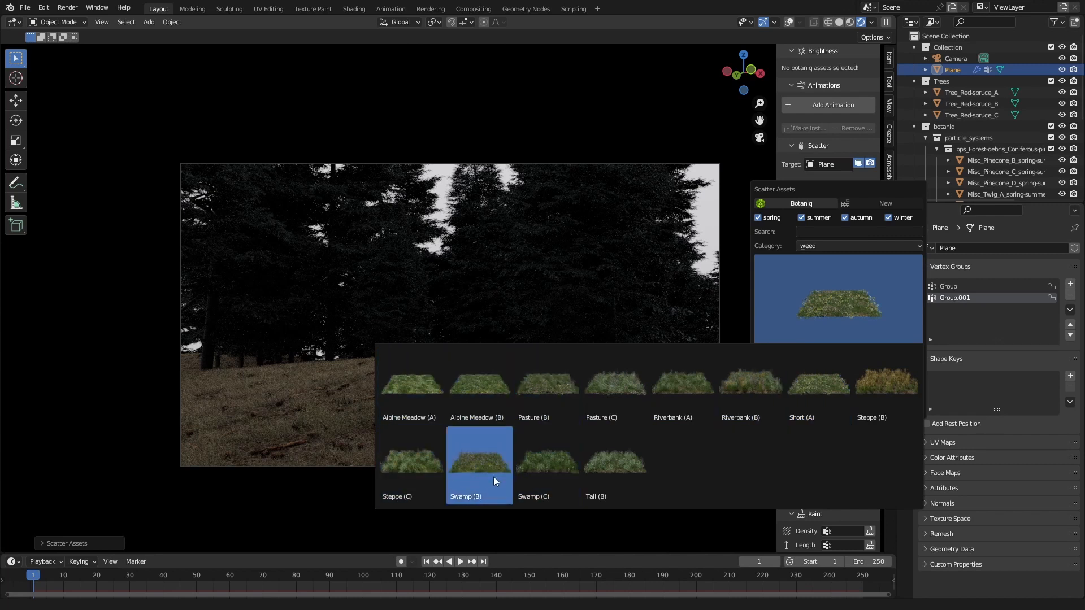
click(616, 467)
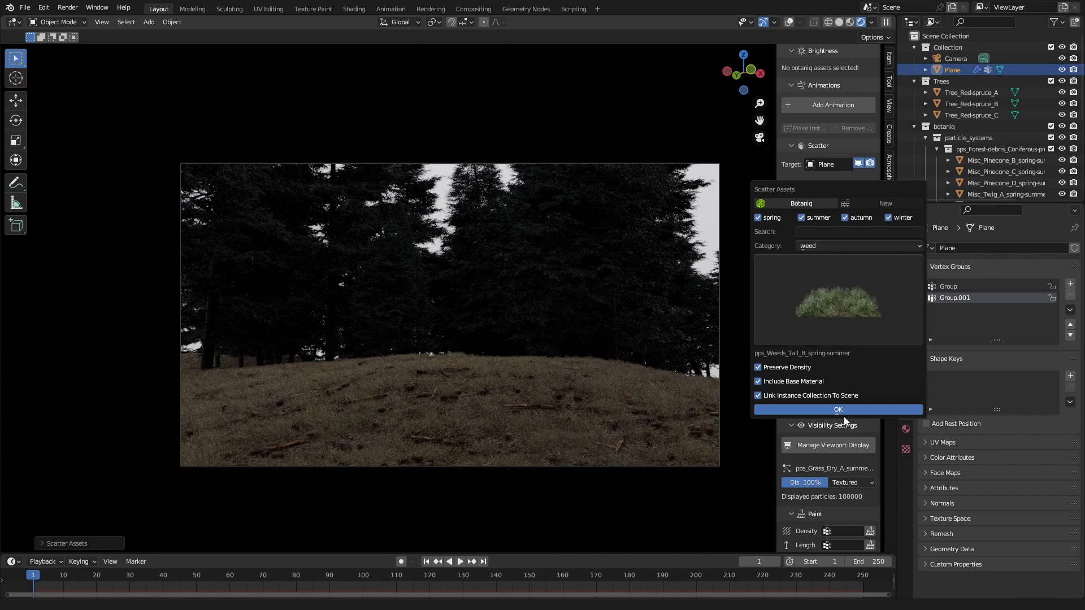
click(790, 381)
key(Return)
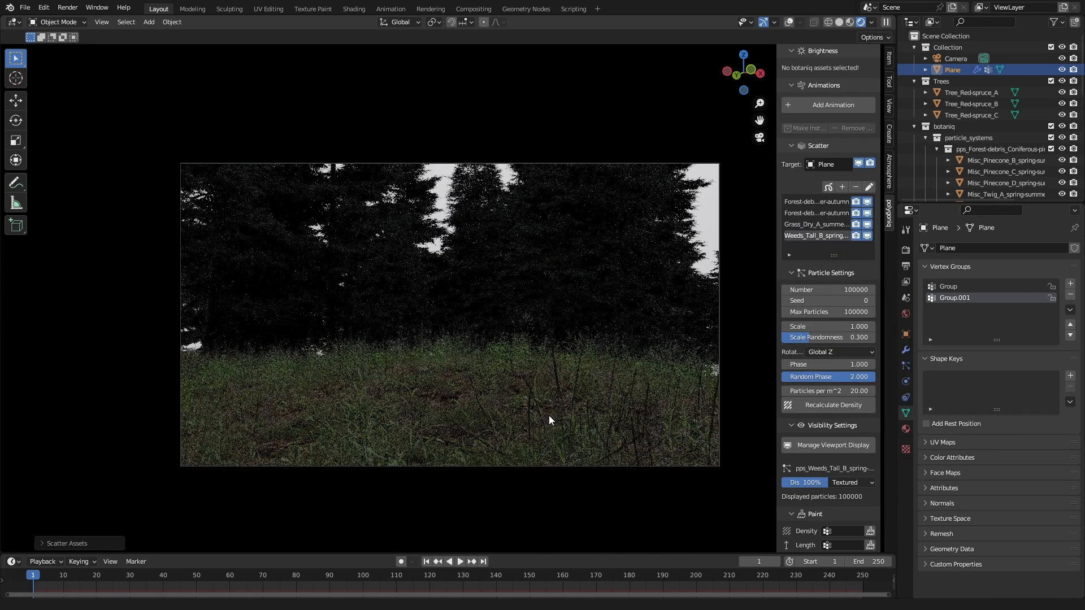
Step: Set the particle number of the tall weeds system to 1000
click(856, 289)
text(10000)
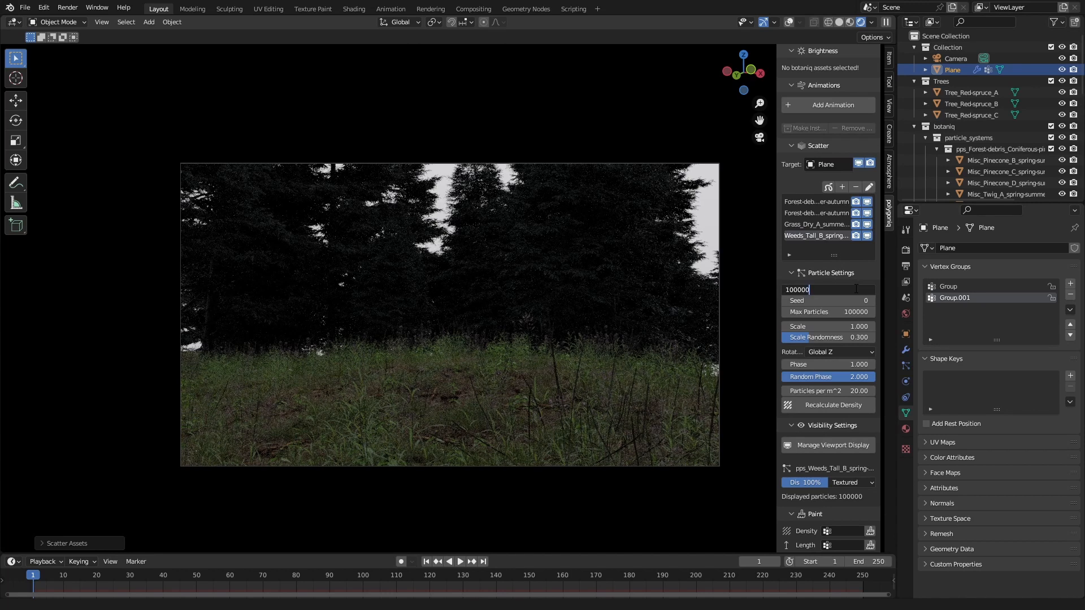
key(BackSpace)
key(Return)
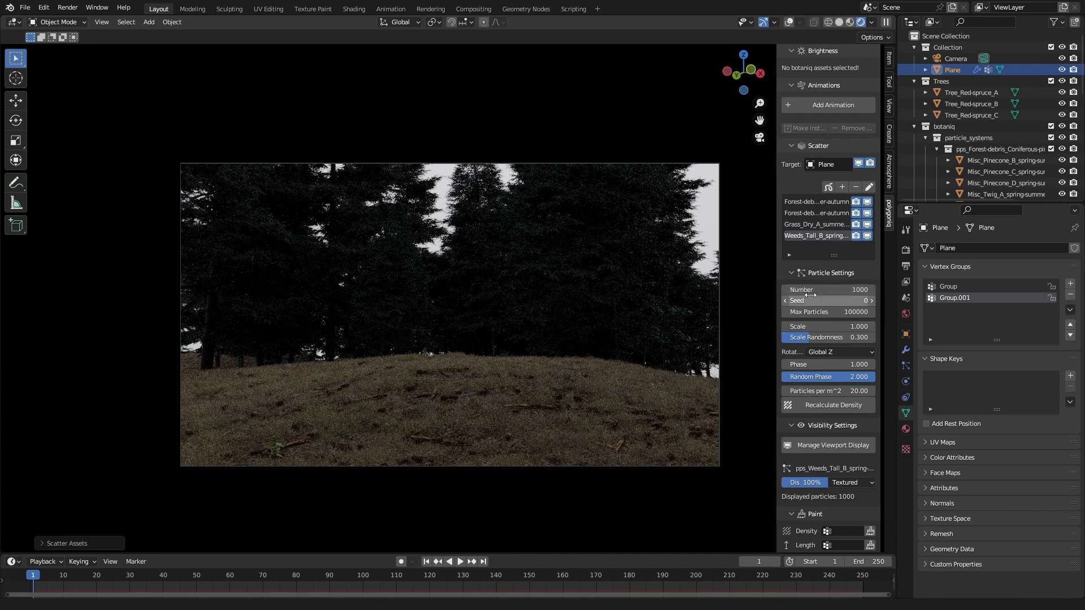
Step: Set the particle number of the tall weeds system to 5000
click(834, 289)
click(835, 287)
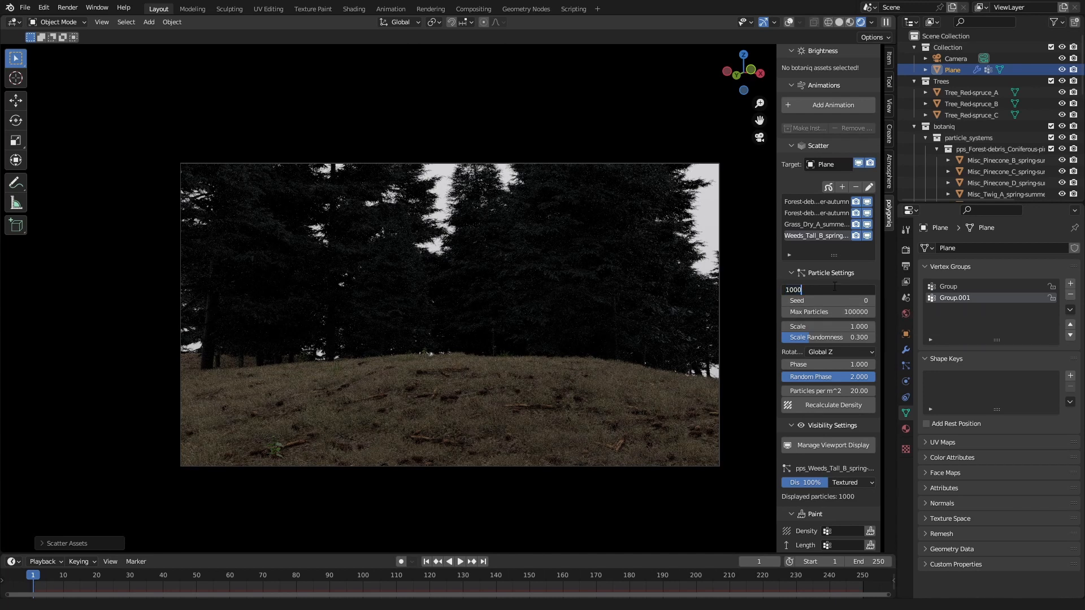
key(ctrl+a)
key(BackSpace)
text(5000)
key(Return)
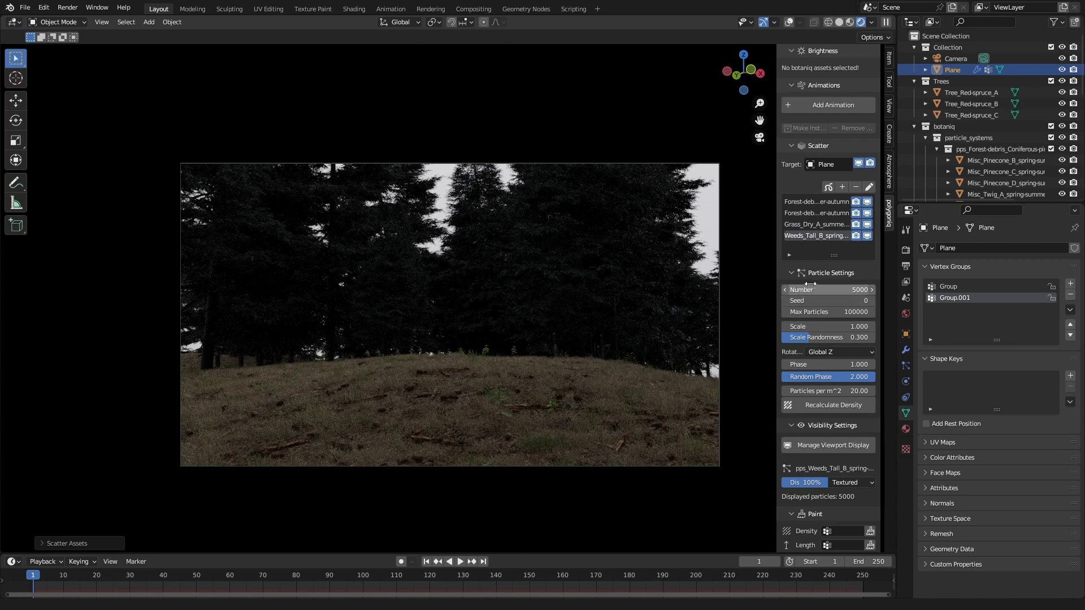
Step: Scatter Botaniq coast rocks from the rocks category over the ground plane
click(842, 188)
click(825, 248)
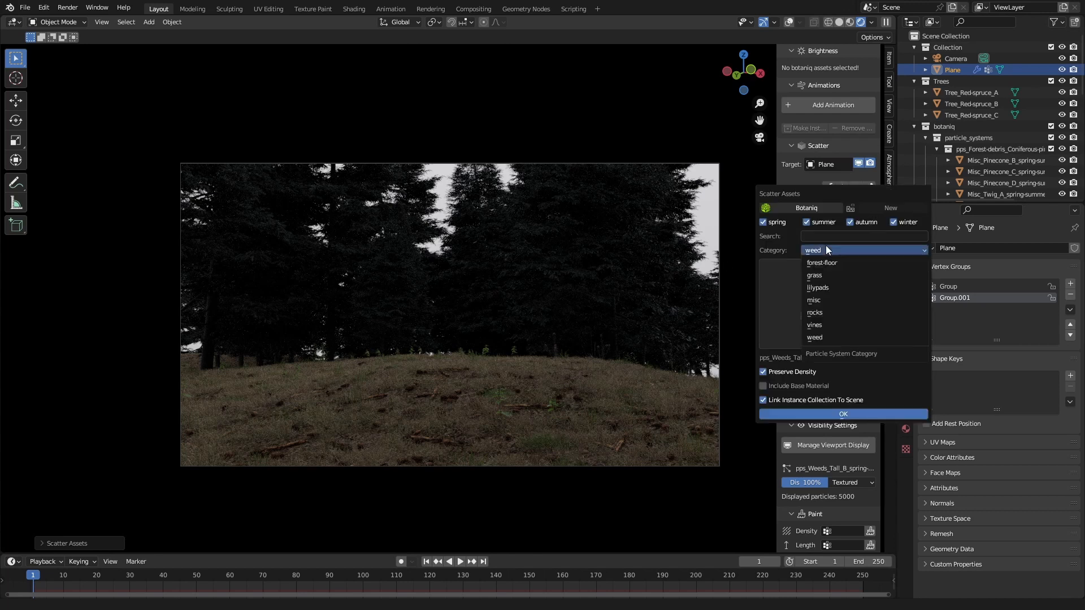
click(828, 308)
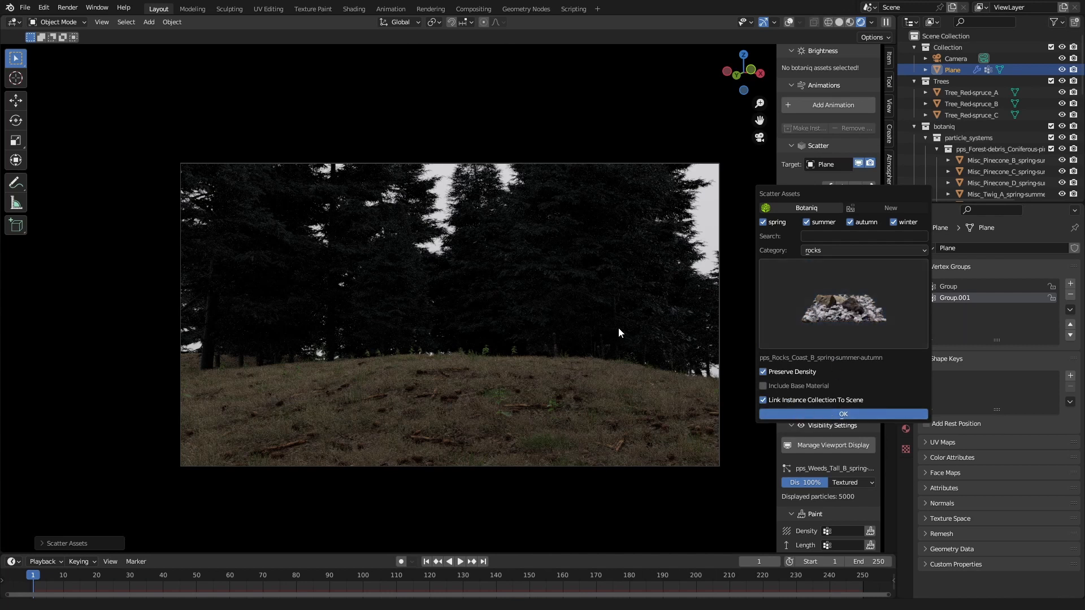
key(Return)
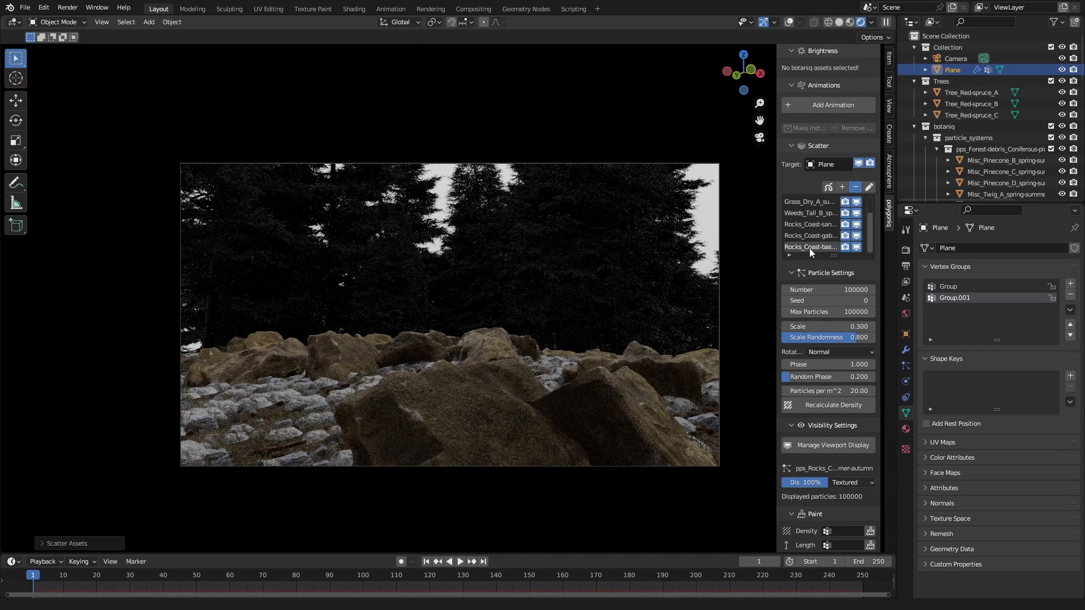
scroll(830, 237, up, 2)
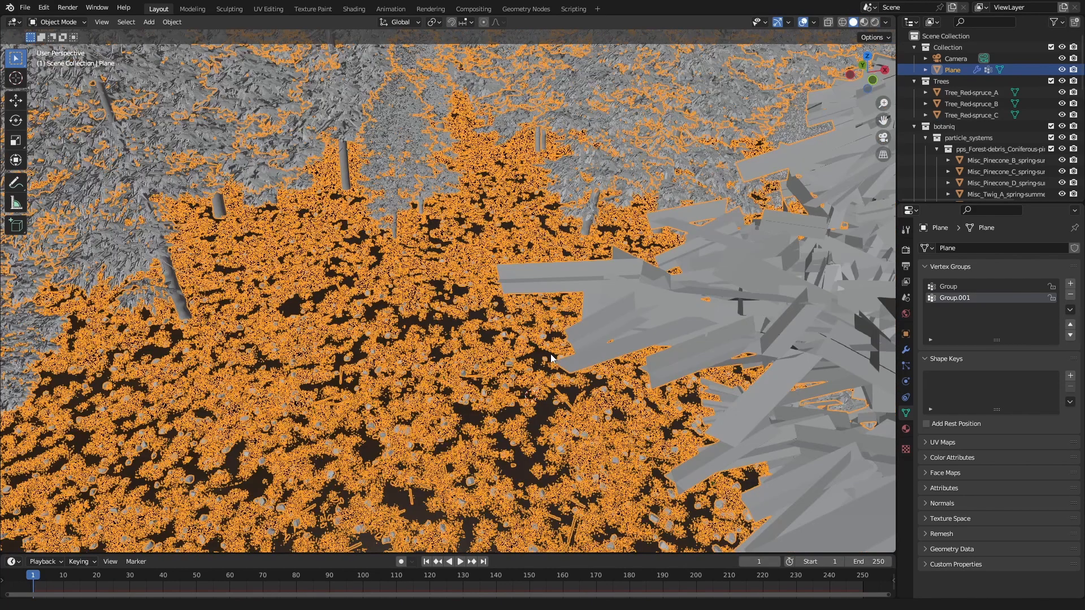
Step: Examine the scattered ground and trees from outside the camera, switching the viewport to solid shading
scroll(551, 358, down, 4)
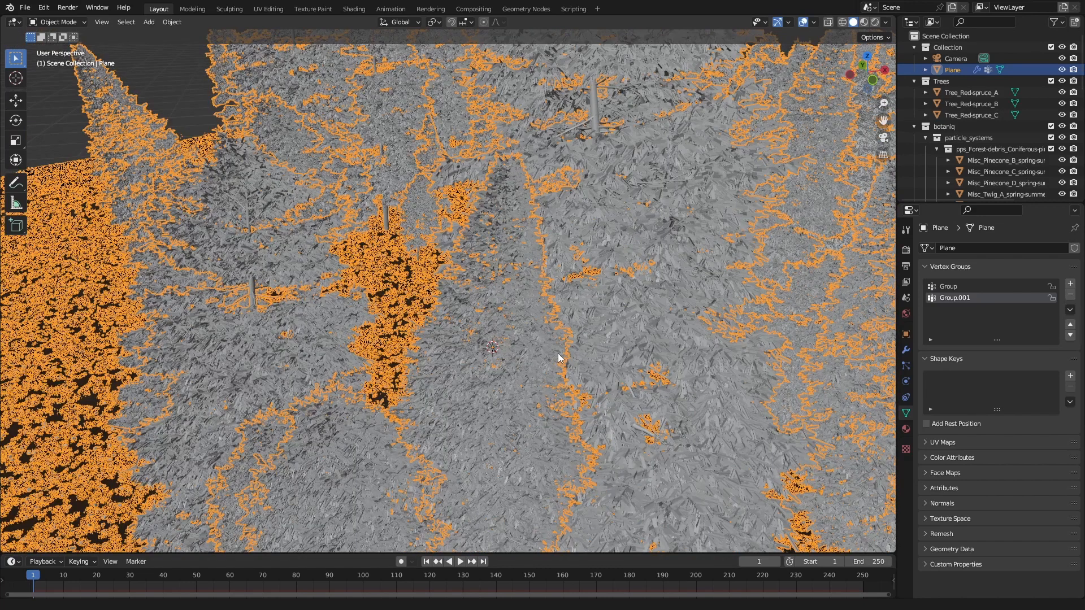
key(n)
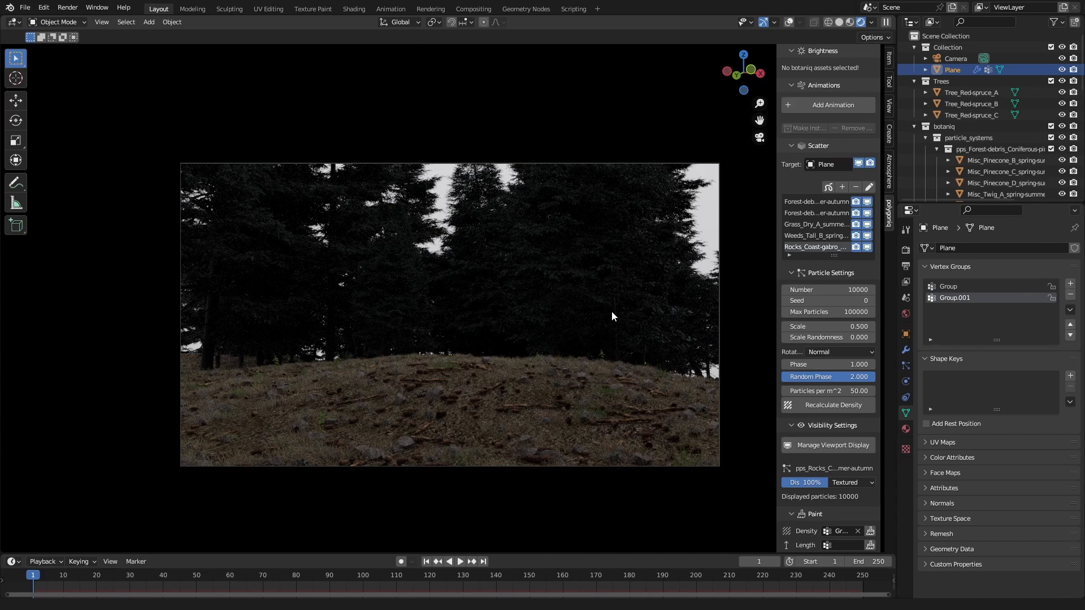
middle_drag(546, 332, 570, 362)
scroll(575, 357, down, 6)
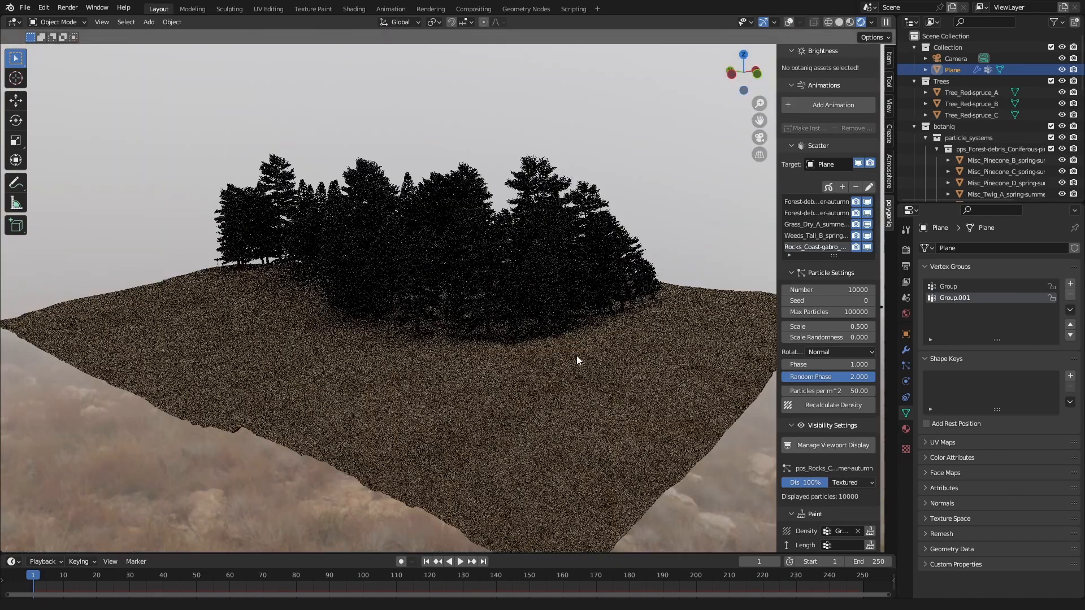
click(839, 22)
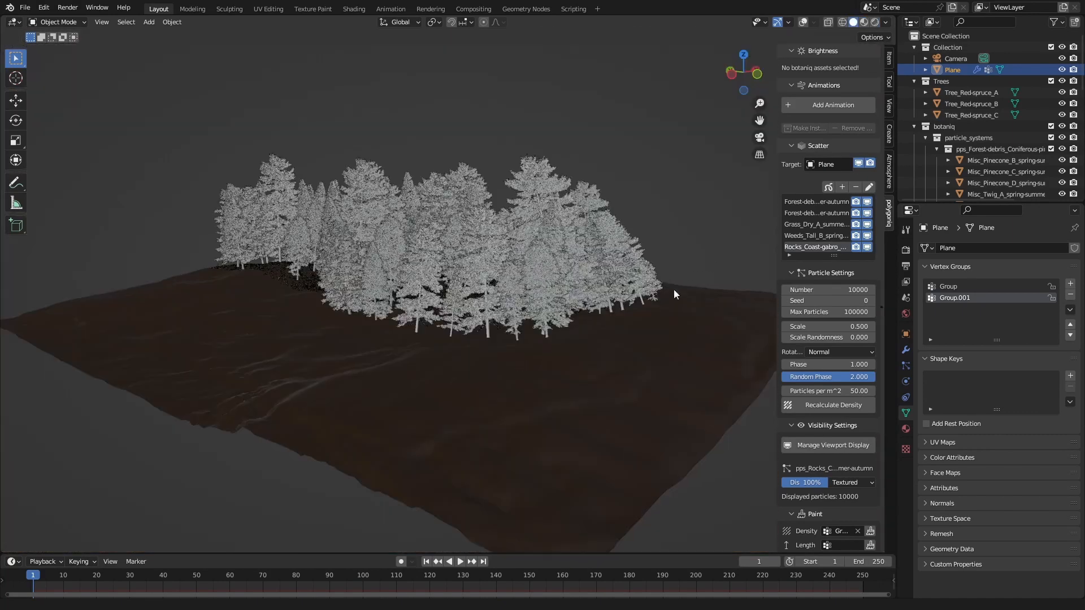
middle_drag(669, 305, 591, 337)
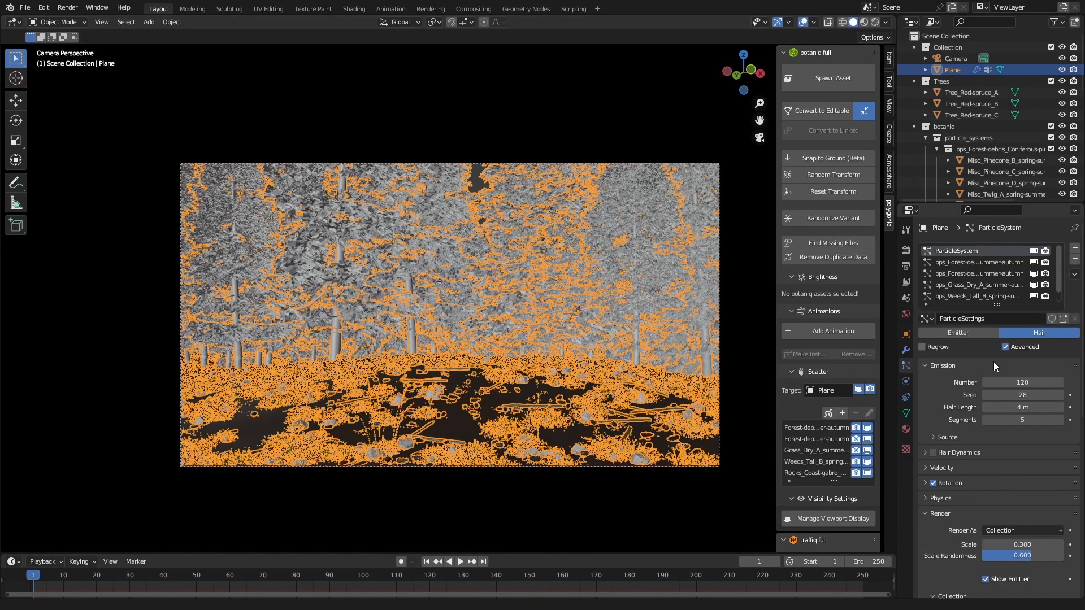
Step: Set the viewport display amount of the plane's tree particle system to 20%
scroll(992, 524, down, 15)
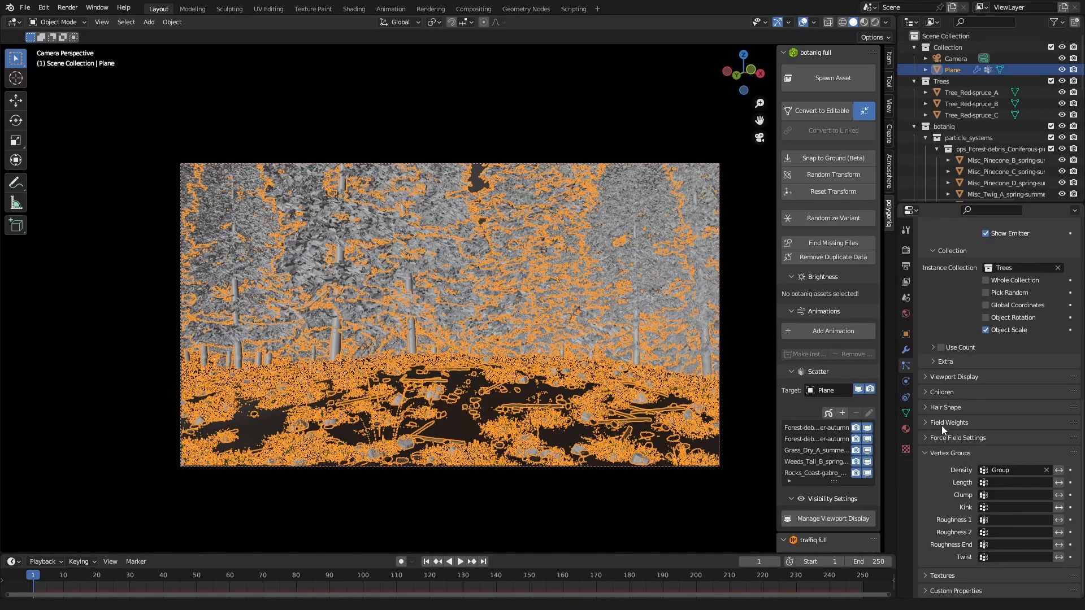
click(943, 424)
click(953, 377)
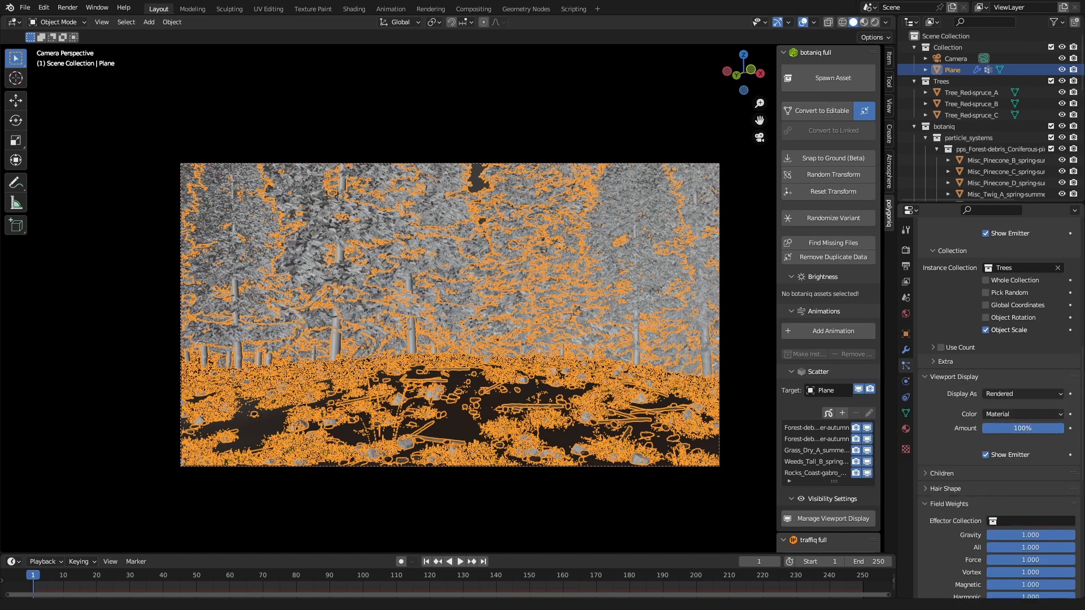
drag(1045, 428, 991, 428)
click(1014, 429)
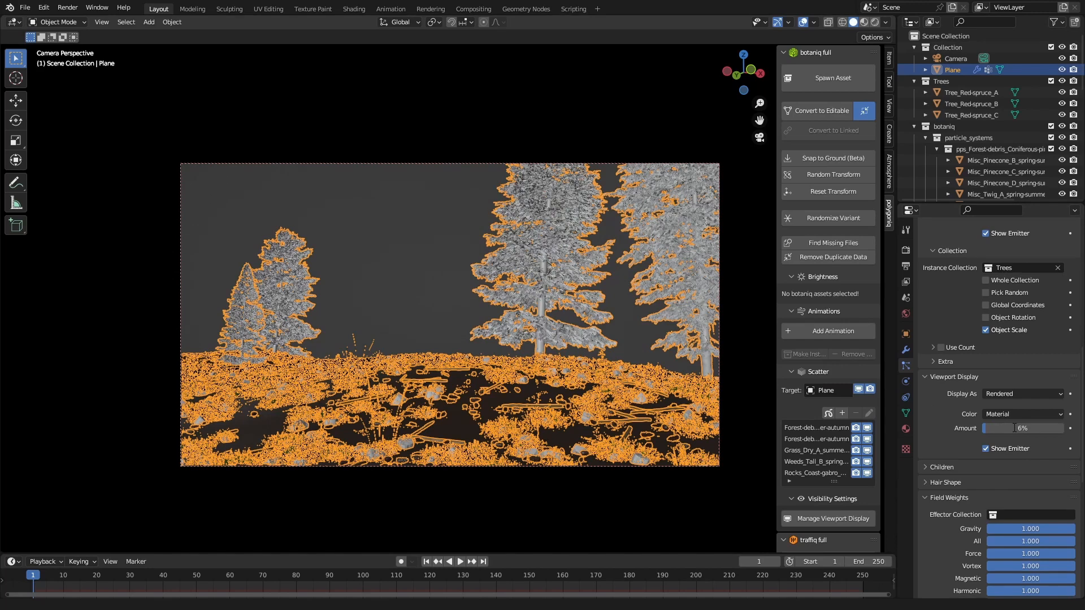
text(20)
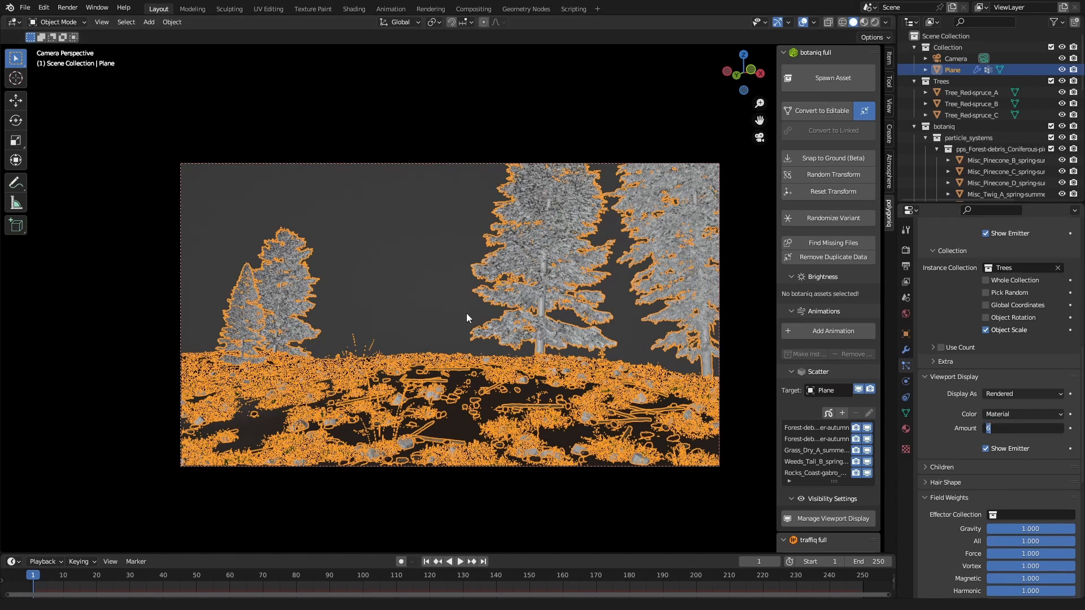
key(Return)
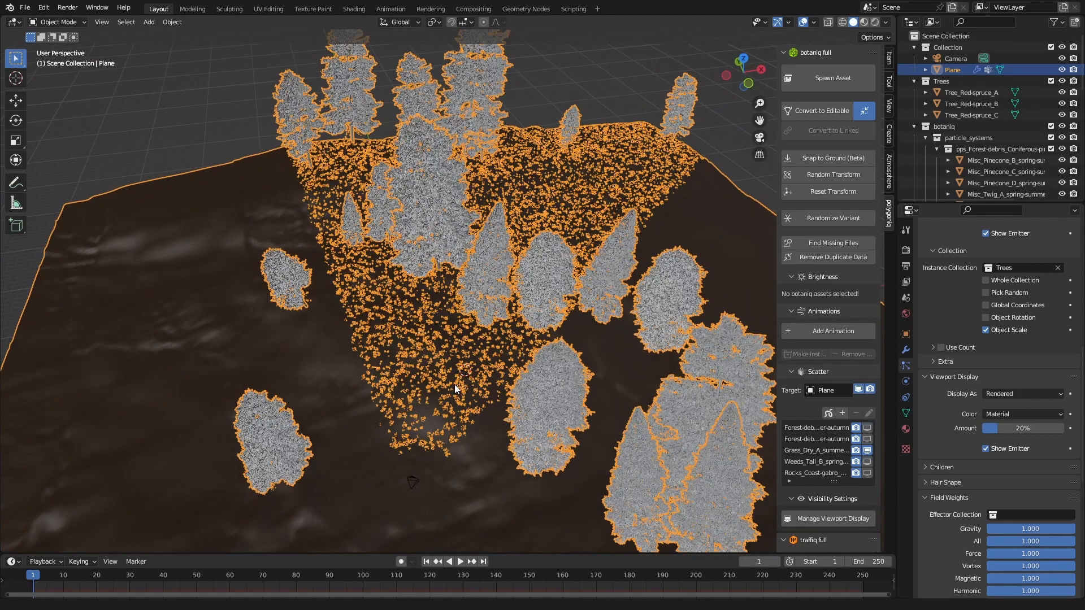
scroll(454, 384, up, 4)
mouse_move(455, 384)
middle_down()
mouse_move(459, 344)
mouse_move(464, 367)
middle_up()
key(g)
click(459, 370)
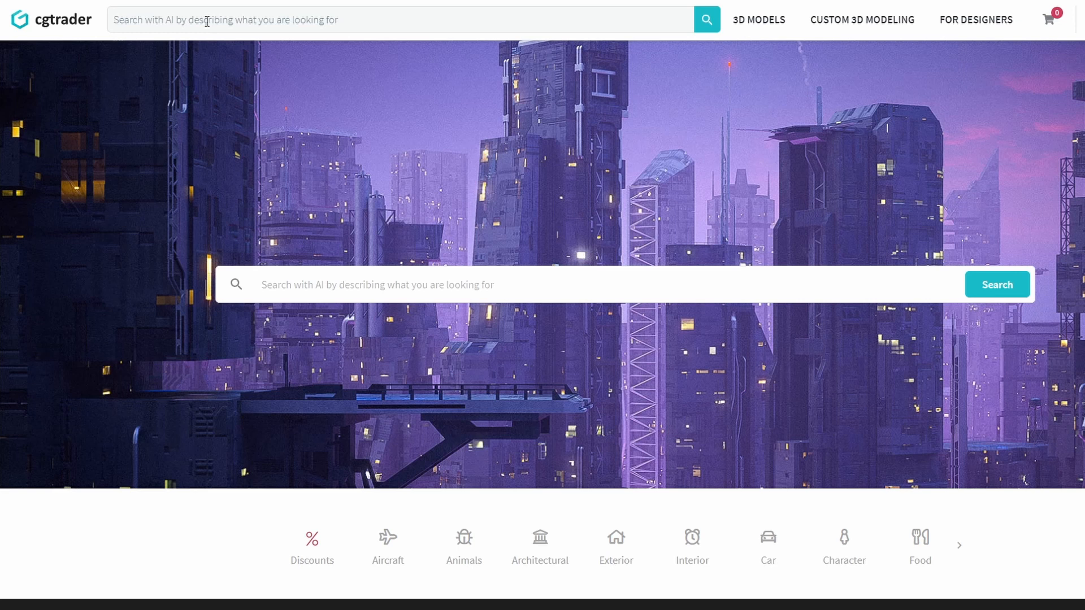
Step: Switch to the CGTrader website and search its 3D models for "vw bus"
click(206, 21)
text(vw bus)
key(Return)
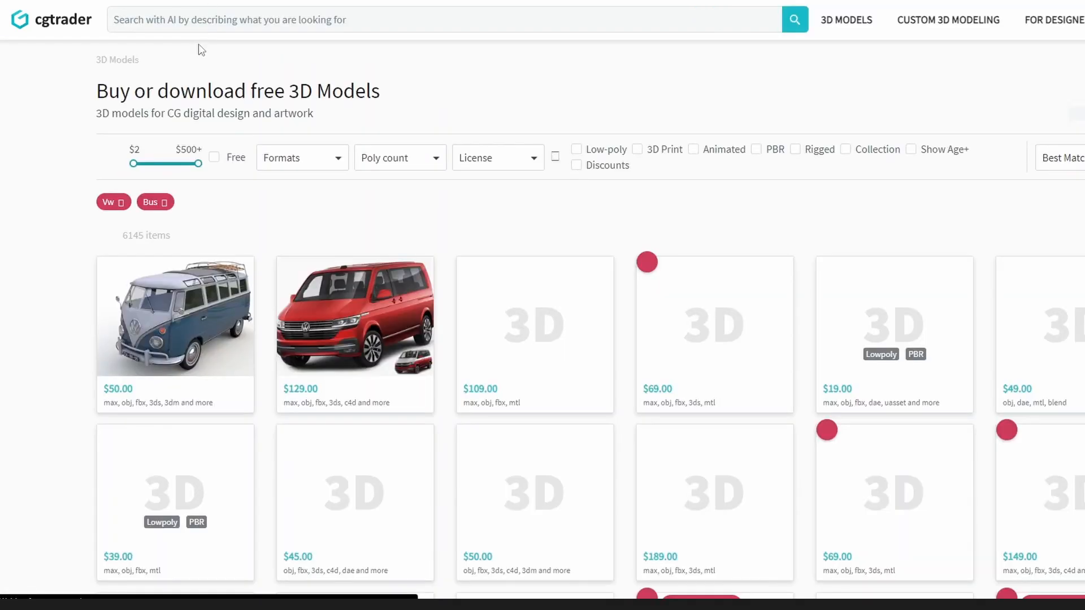
click(214, 157)
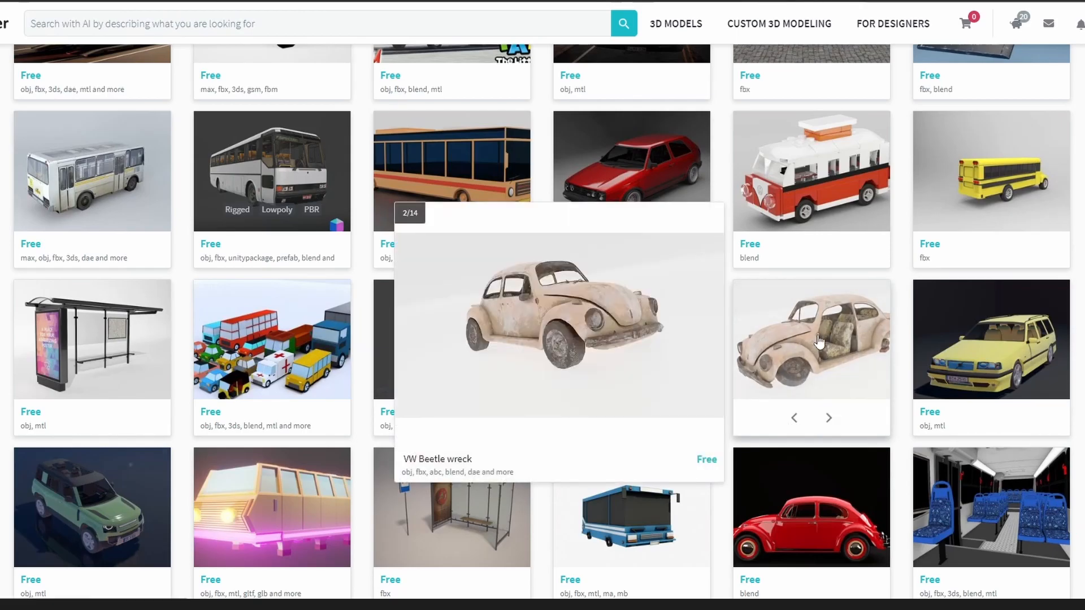
Step: Open the free VW Beetle wreck model and examine its preview images, description and model details
click(820, 340)
scroll(561, 346, down, 5)
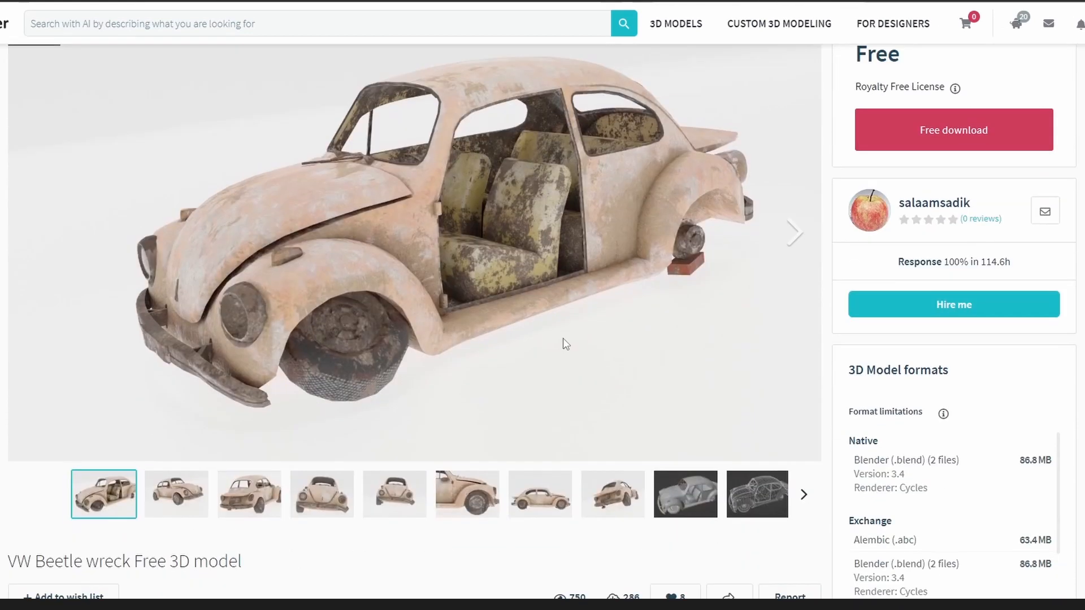
scroll(564, 342, down, 2)
click(540, 364)
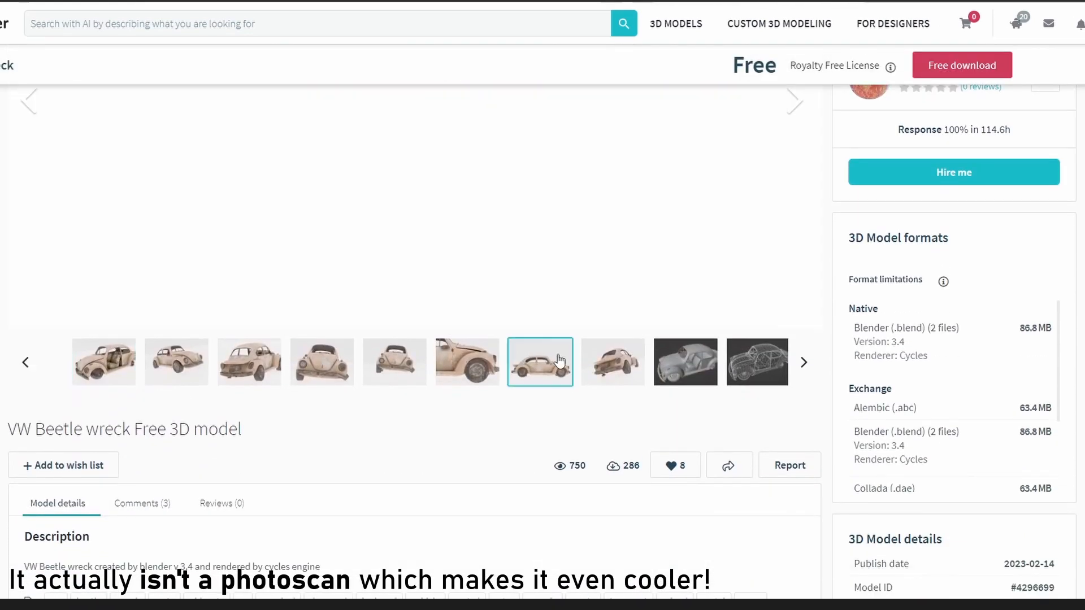
scroll(557, 367, up, 6)
scroll(556, 368, down, 10)
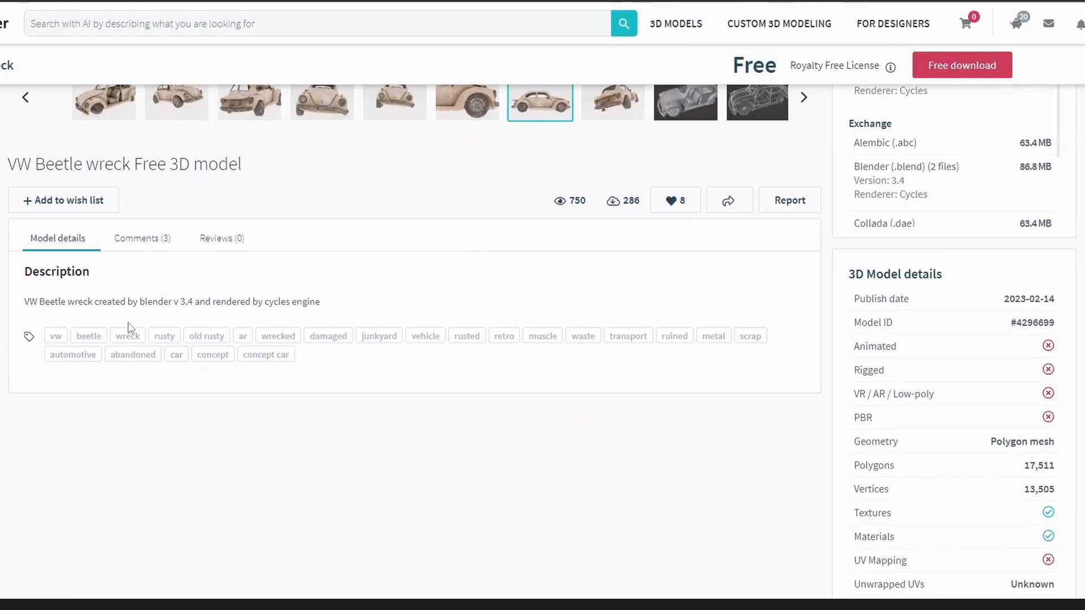
scroll(320, 316, up, 5)
scroll(317, 317, up, 5)
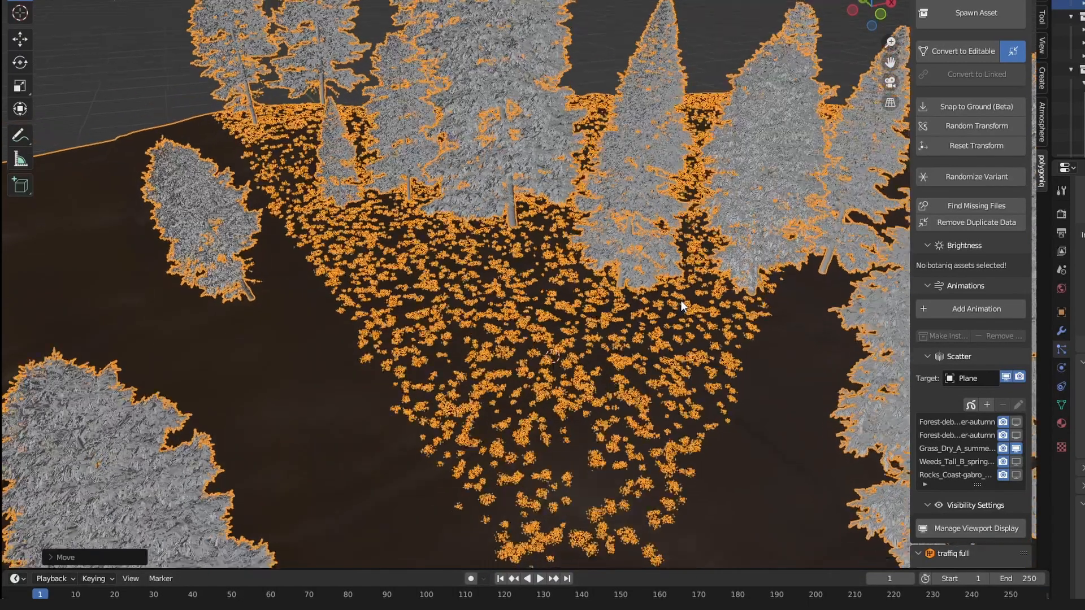
Step: Paste the VW Beetle wreck into the Blender forest scene and snap it to the 3D cursor
key(ctrl+v)
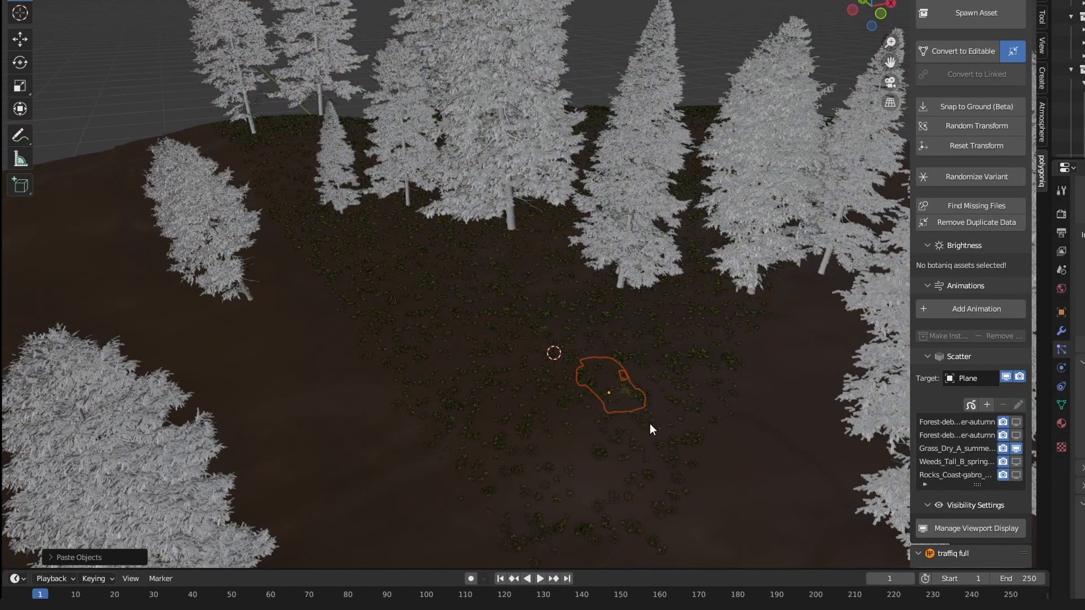
click(1077, 144)
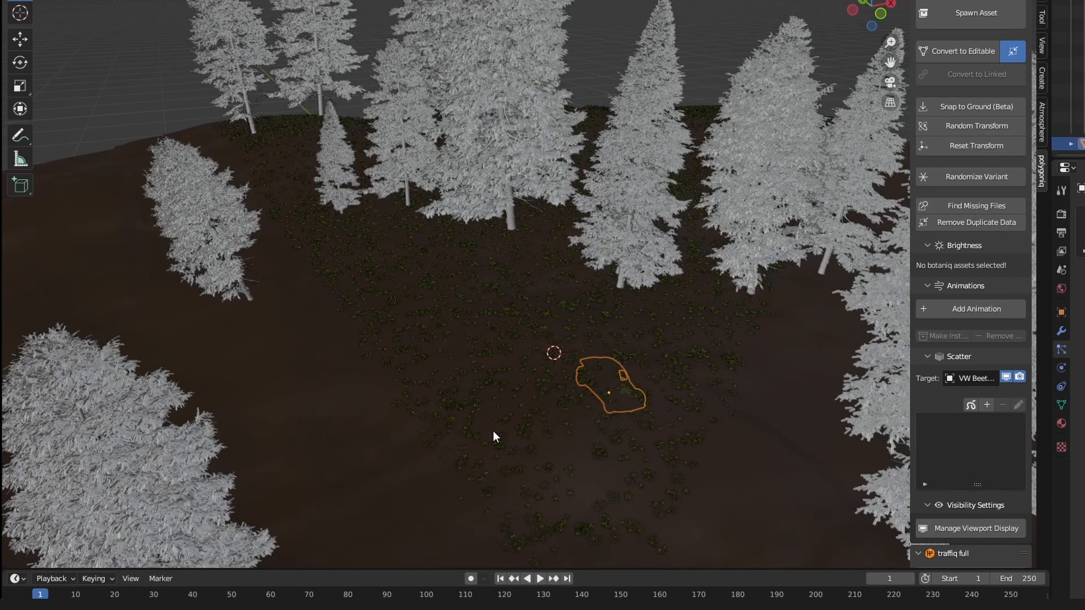
key(shift+s)
click(338, 222)
middle_drag(595, 342, 586, 329)
scroll(582, 329, up, 2)
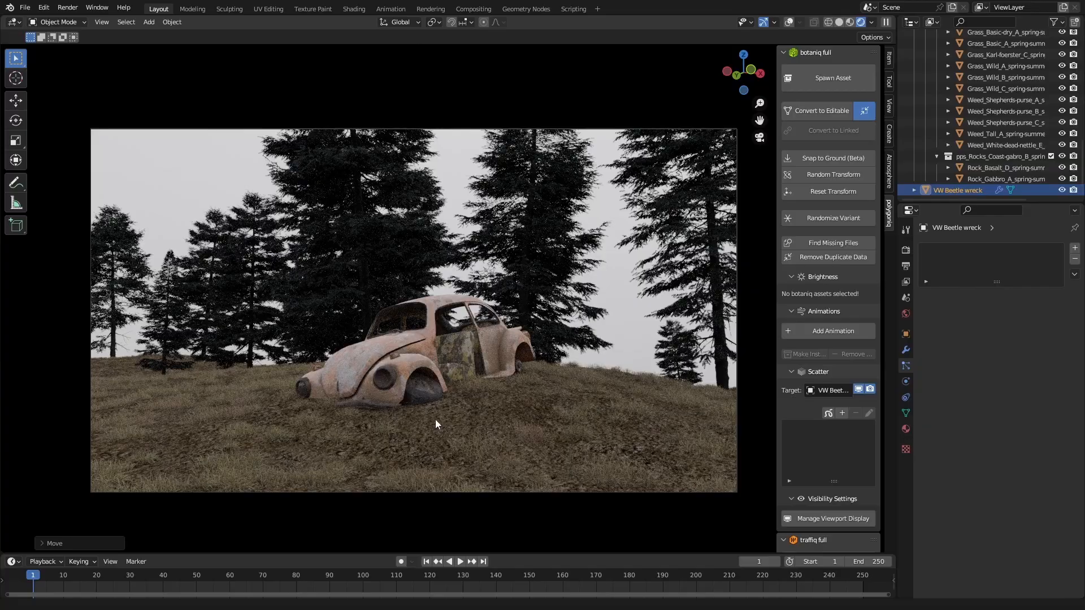
Step: Move the VW Beetle wreck along the global Z axis to seat it on the ground
key(g)
key(z)
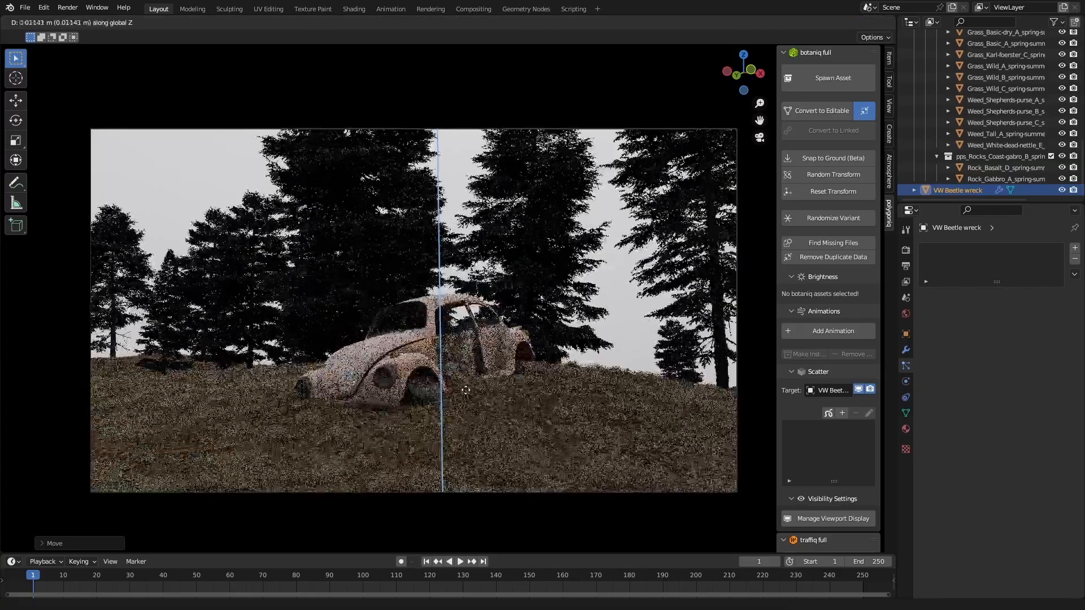
click(458, 398)
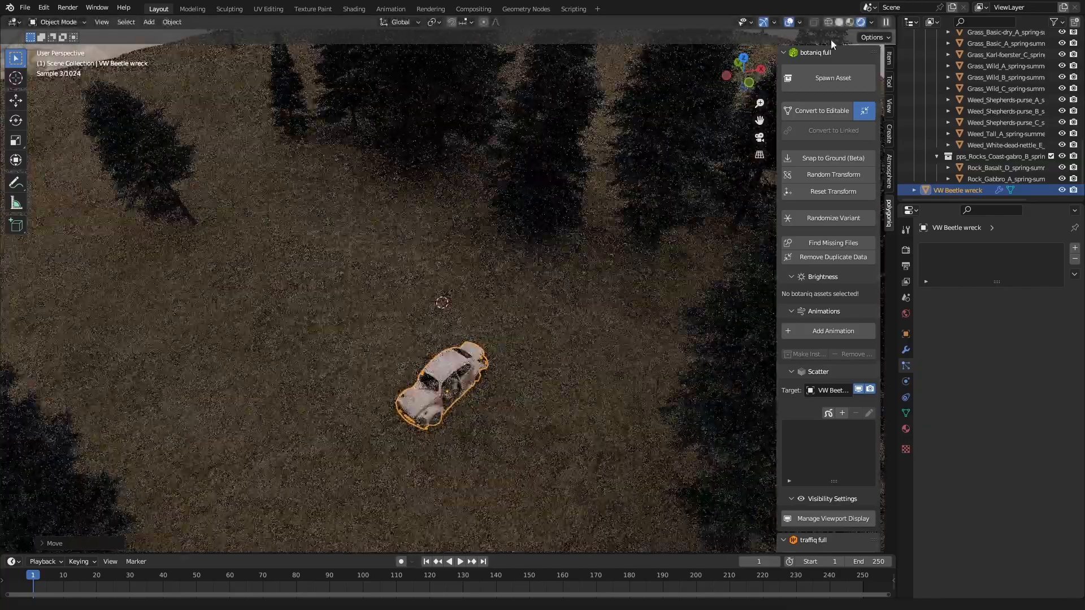
Step: In solid shading, hide the plane's first forest debris system in the viewport and set the tree particles' viewport display amount to 100%
click(841, 22)
click(535, 299)
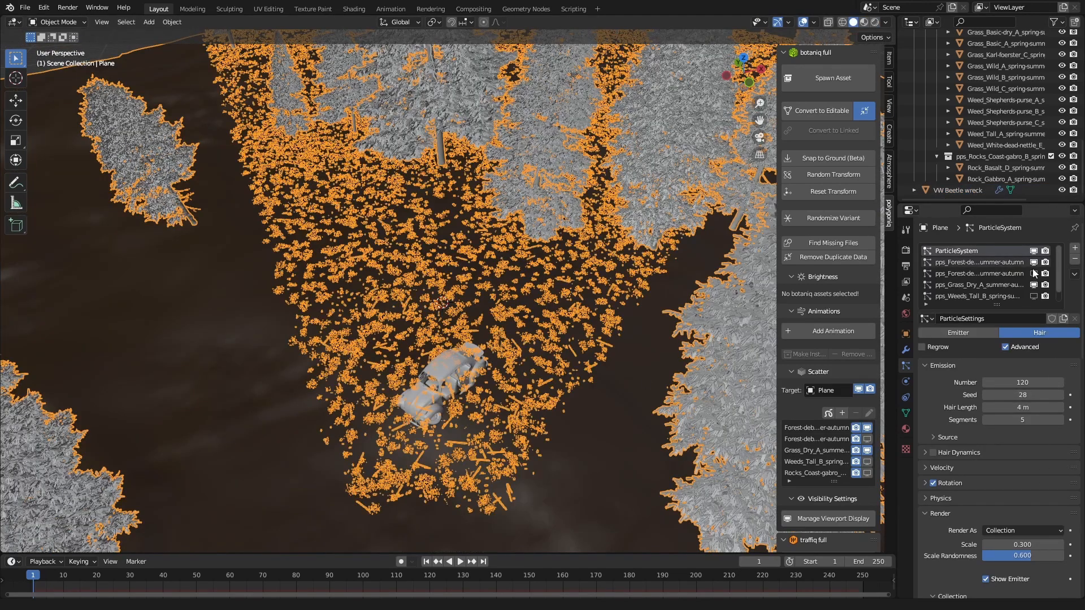
scroll(1012, 548, down, 13)
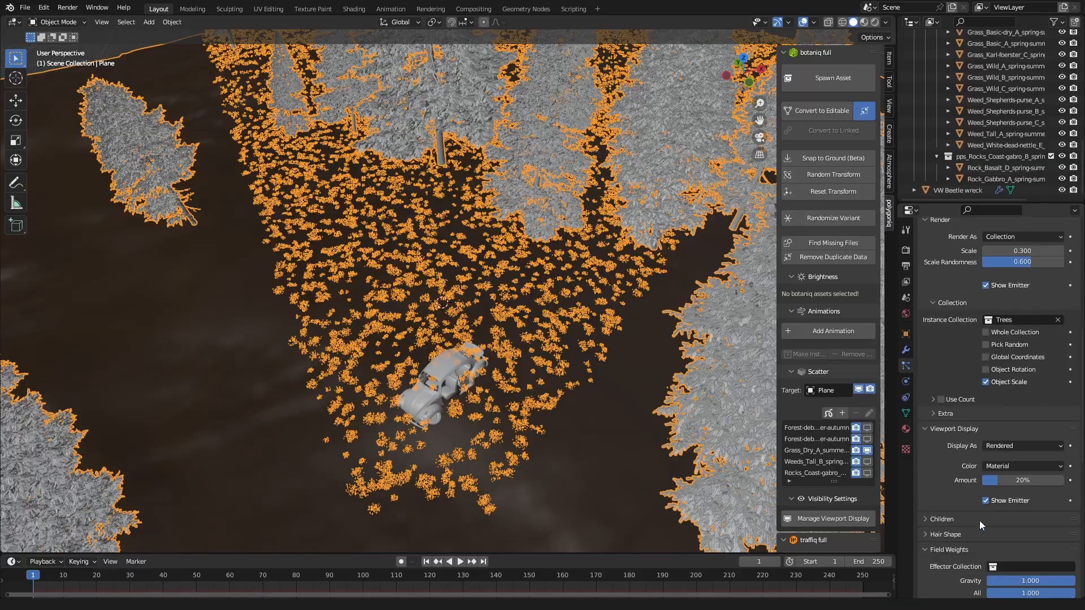
drag(1021, 482, 1068, 482)
scroll(466, 337, up, 8)
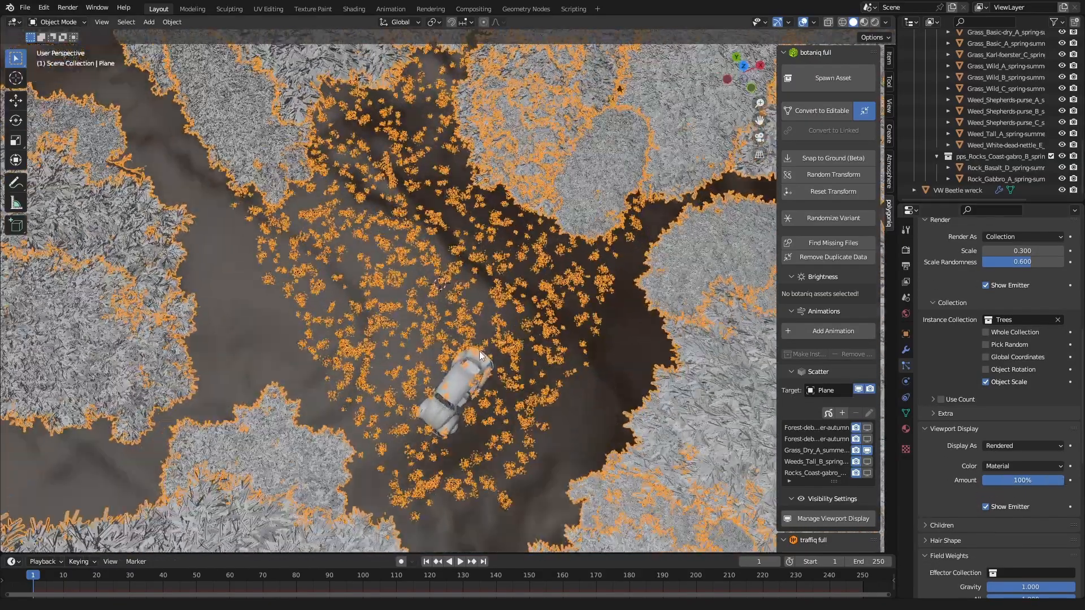
Step: Enter Edit Mode on the ground plane in the area around the car wreck
key(Tab)
mouse_move(442, 225)
mouse_down()
mouse_move(430, 238)
mouse_move(517, 288)
mouse_move(485, 230)
mouse_move(375, 215)
mouse_move(373, 356)
mouse_up()
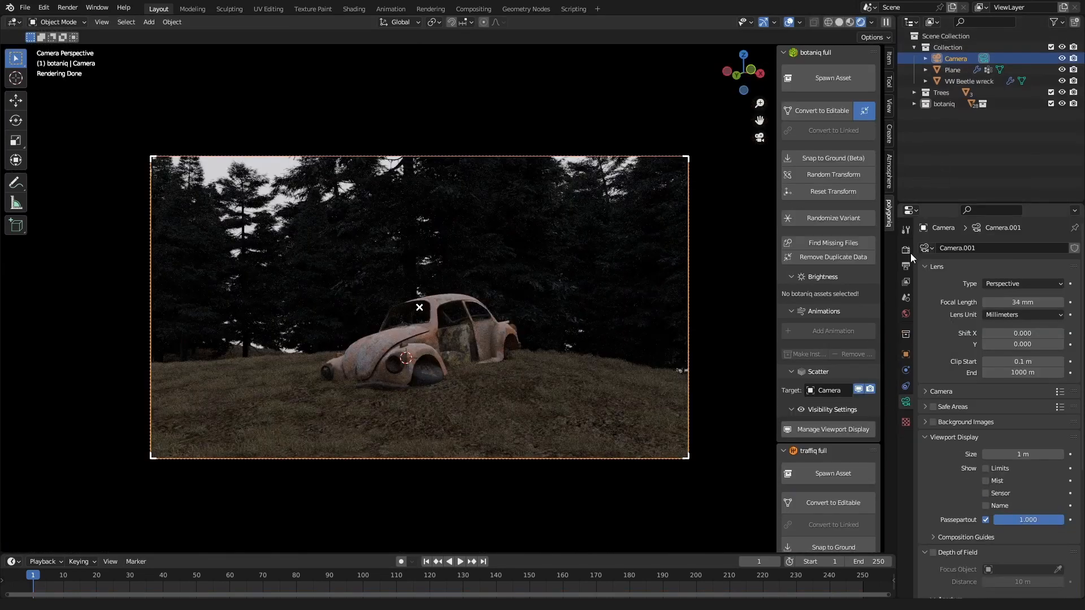
Step: Enable depth of field on the camera with the VW Beetle wreck as focus object
scroll(926, 457, down, 5)
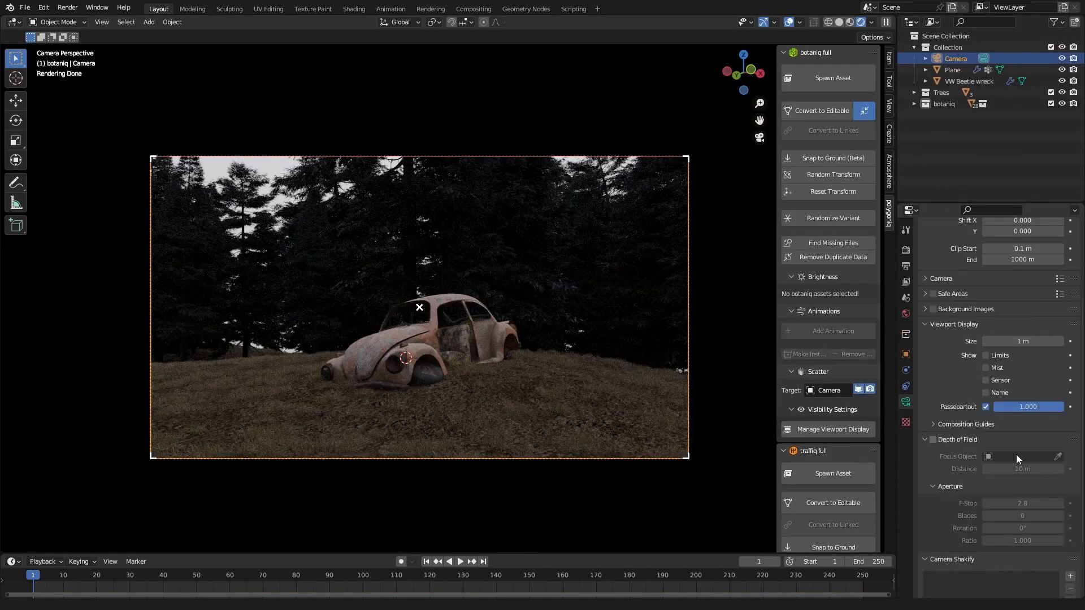
click(933, 440)
click(1058, 457)
click(416, 340)
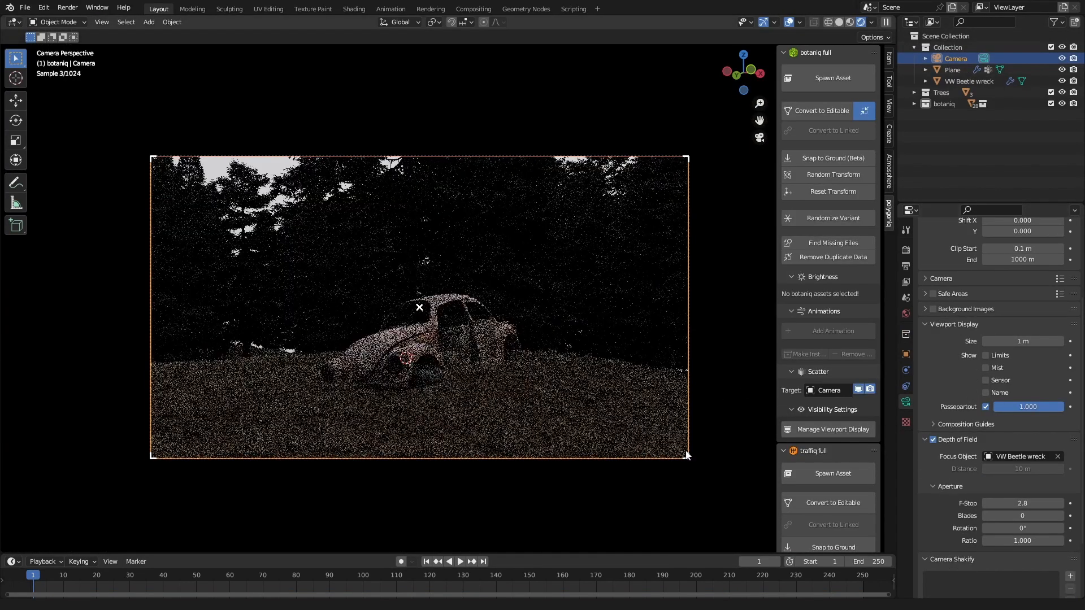
Step: Set the camera's aperture F-Stop to 1.4
click(1014, 503)
text(1.)
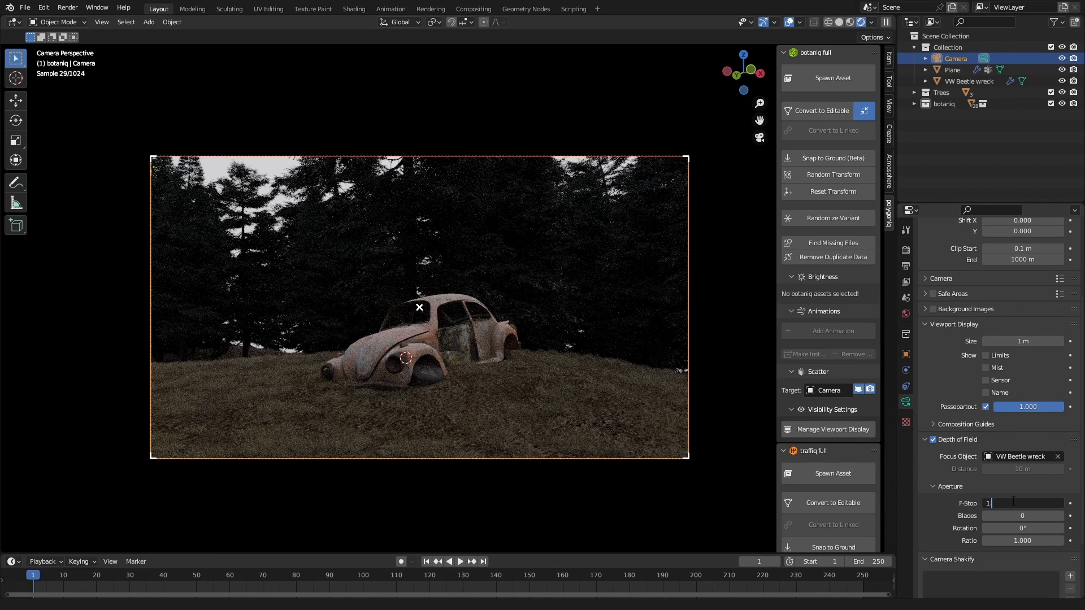
text(4)
key(Return)
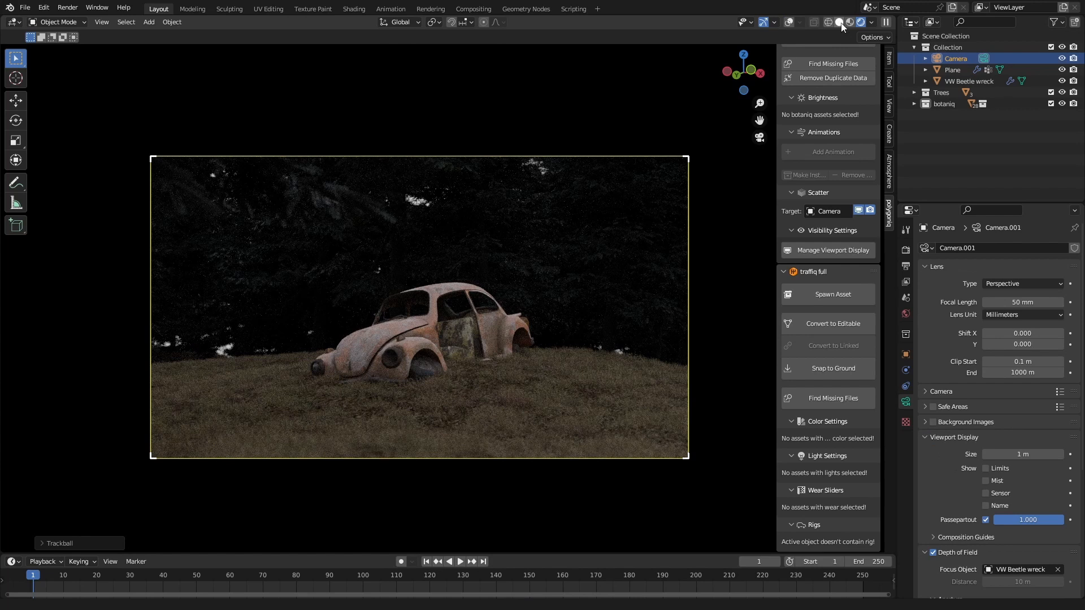
Step: Switch the viewport to solid shading and reframe the car wreck through the camera with a 50 mm focal length
click(840, 21)
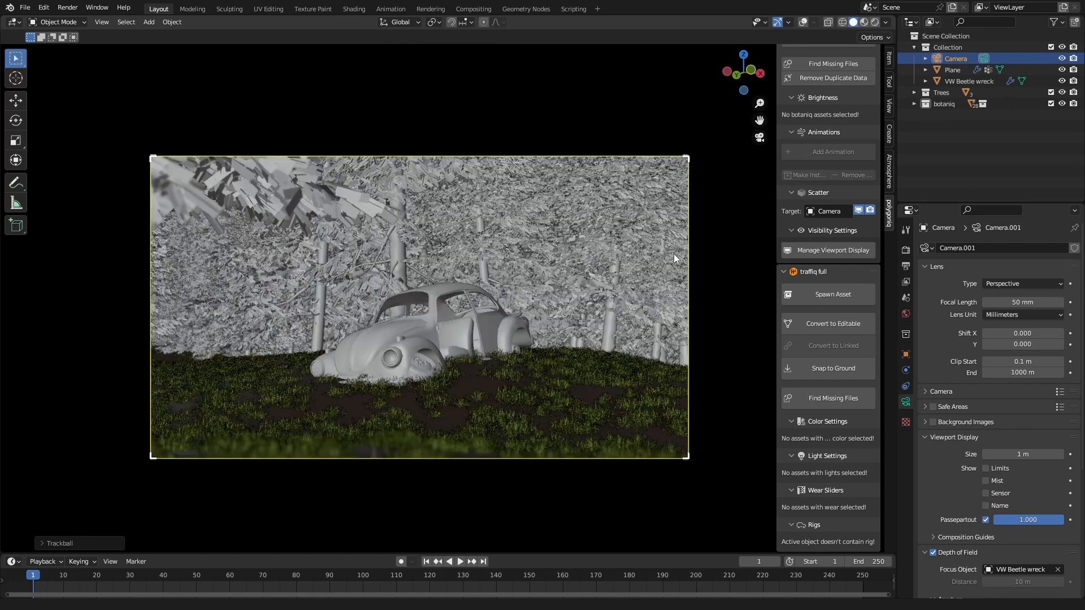
click(874, 22)
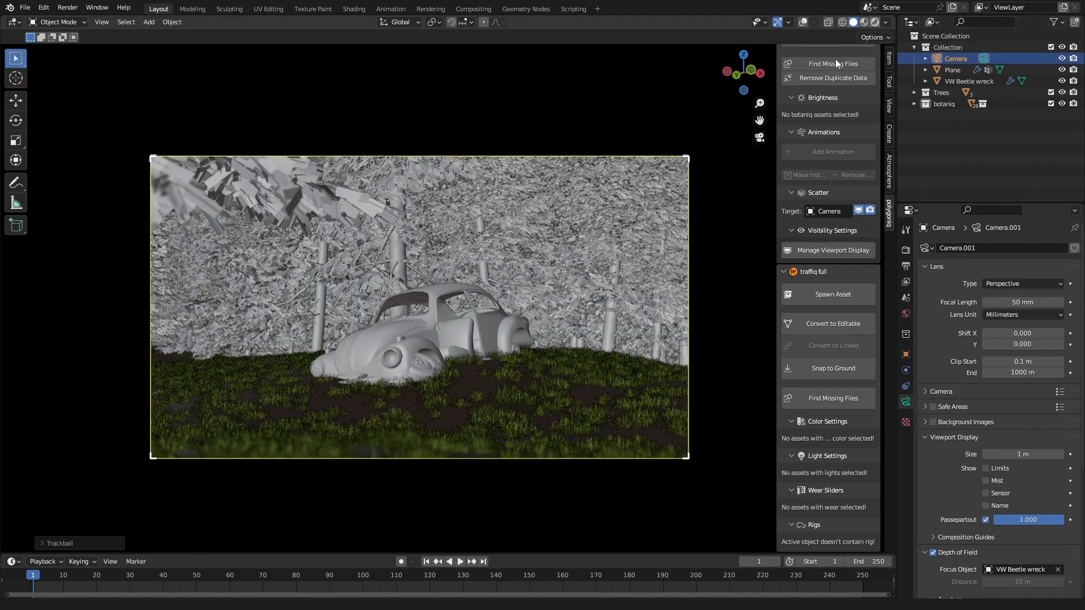
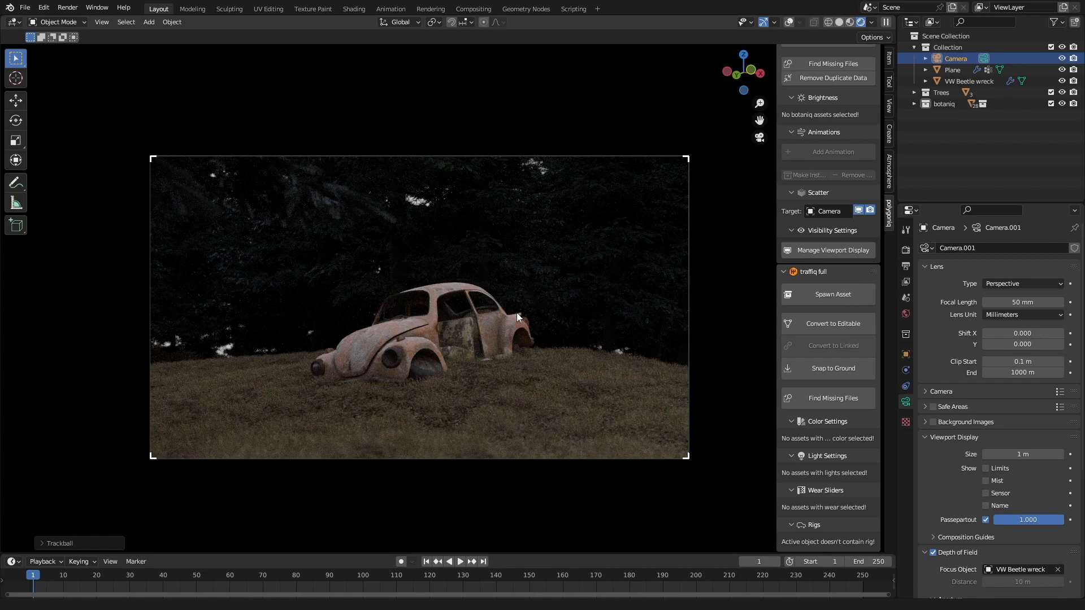
Step: Hide the sidebar, turn on viewport overlays and add a cube mesh at the 3D cursor beside the car wreck
key(n)
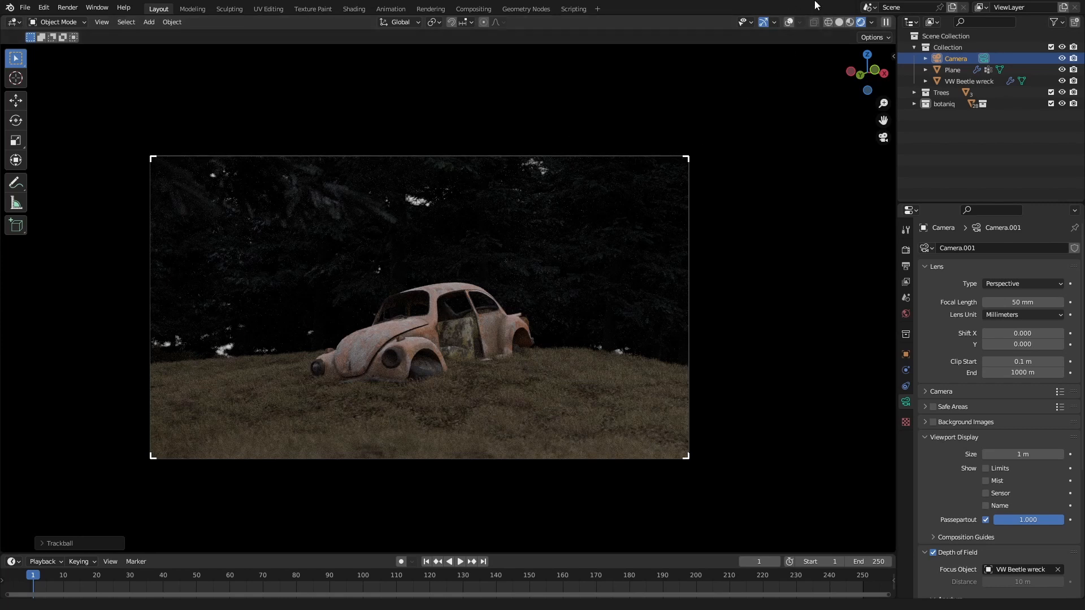
click(788, 24)
key(shift+a)
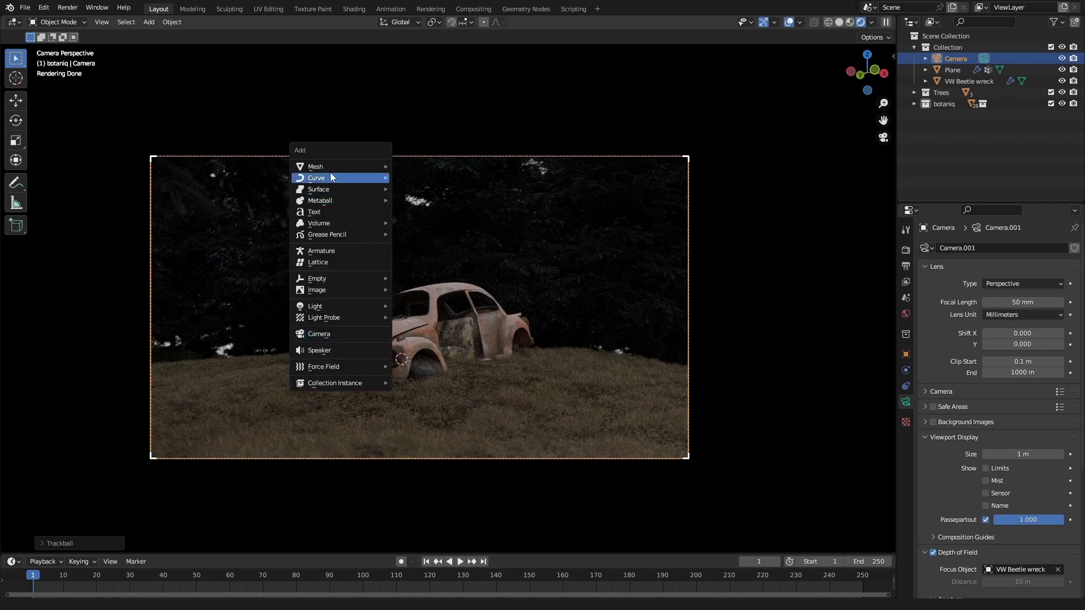
mouse_move(370, 166)
click(417, 177)
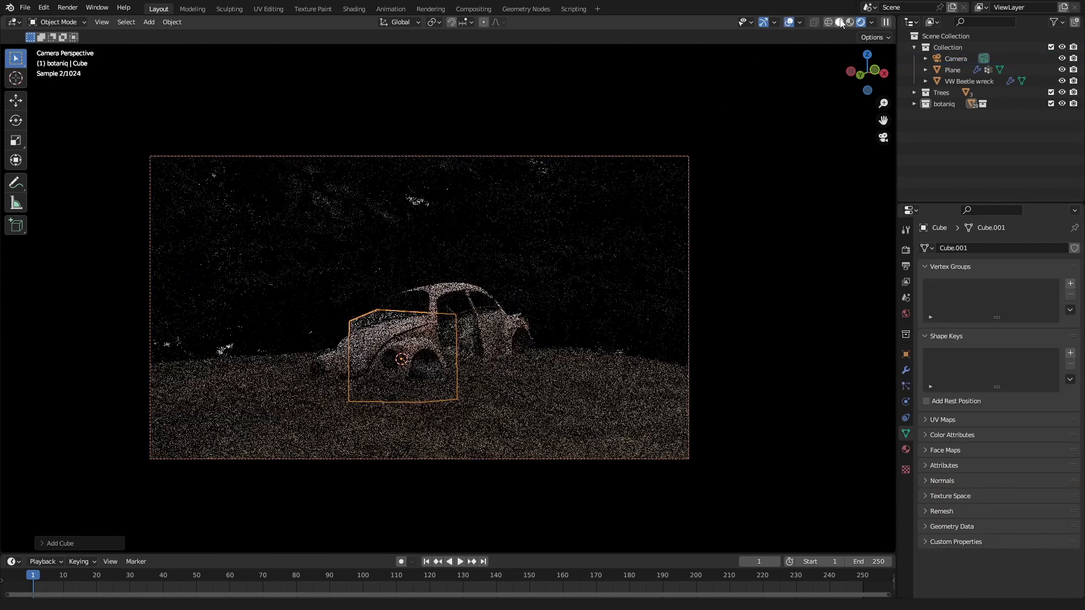
key(s)
key(shift+z)
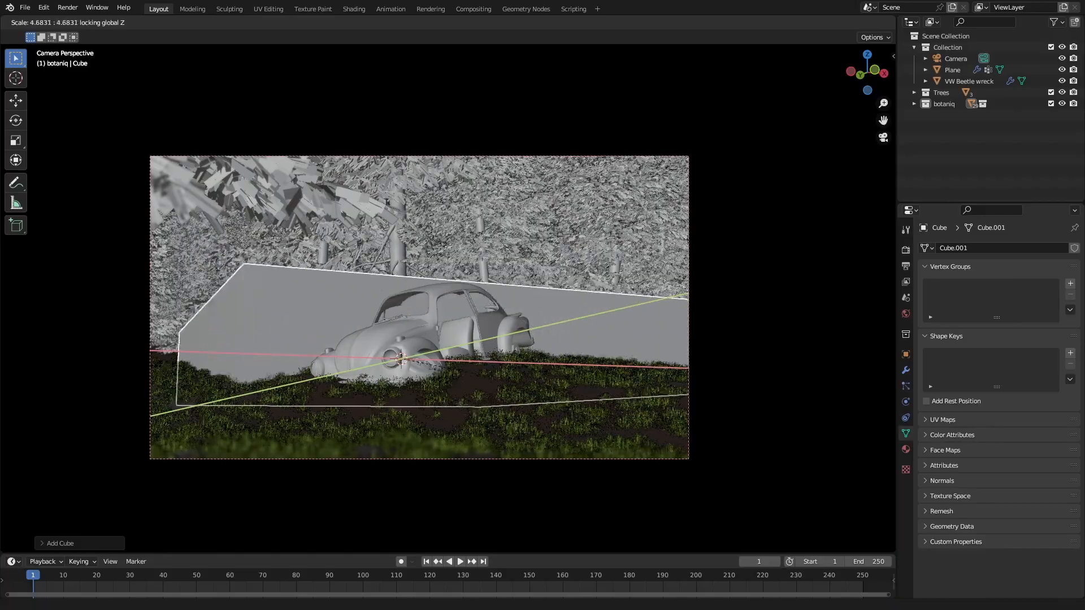
right_click(524, 242)
Step: Rotate the cube slightly about the global Z axis as seen from above the forest
middle_drag(523, 241, 430, 421)
scroll(474, 393, down, 6)
key(r)
key(z)
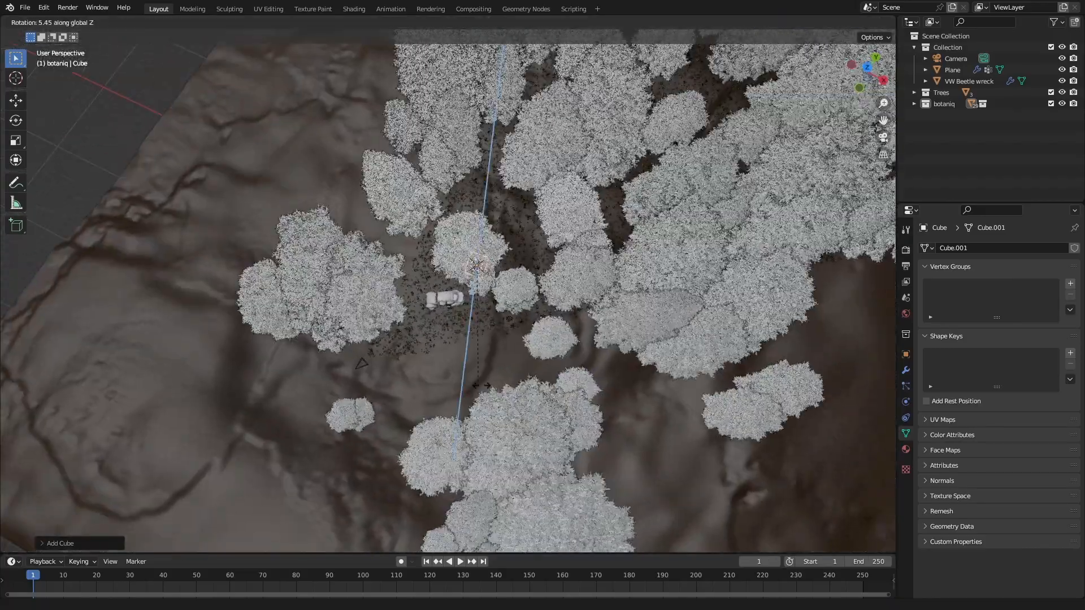
click(481, 365)
Step: Scale the cube horizontally by about 22, leaving Z locked, so it spreads across the forest around the car
middle_drag(480, 365, 513, 317)
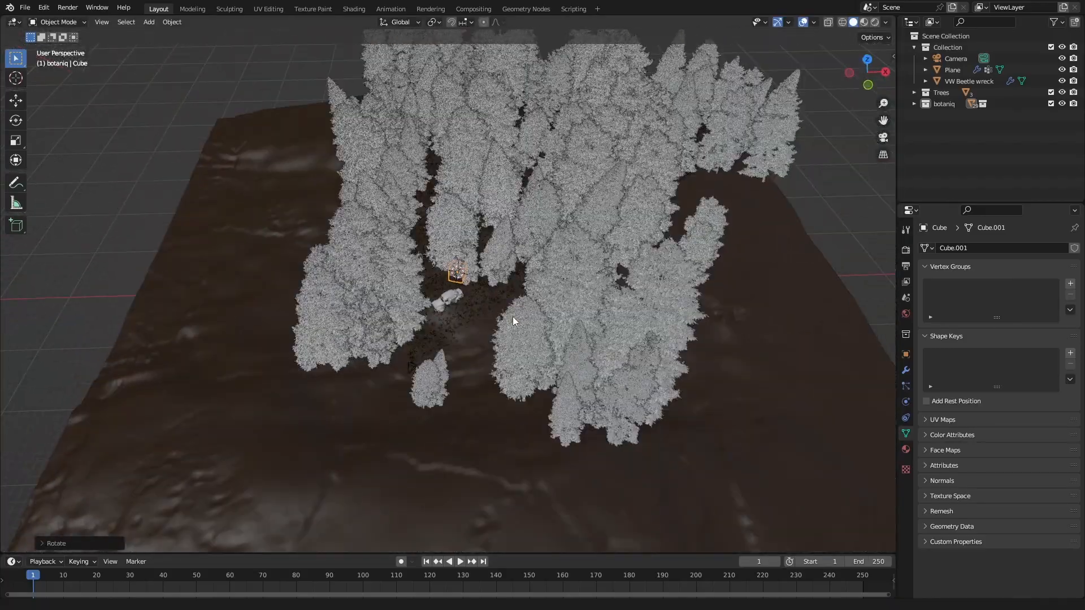
key(s)
key(shift+z)
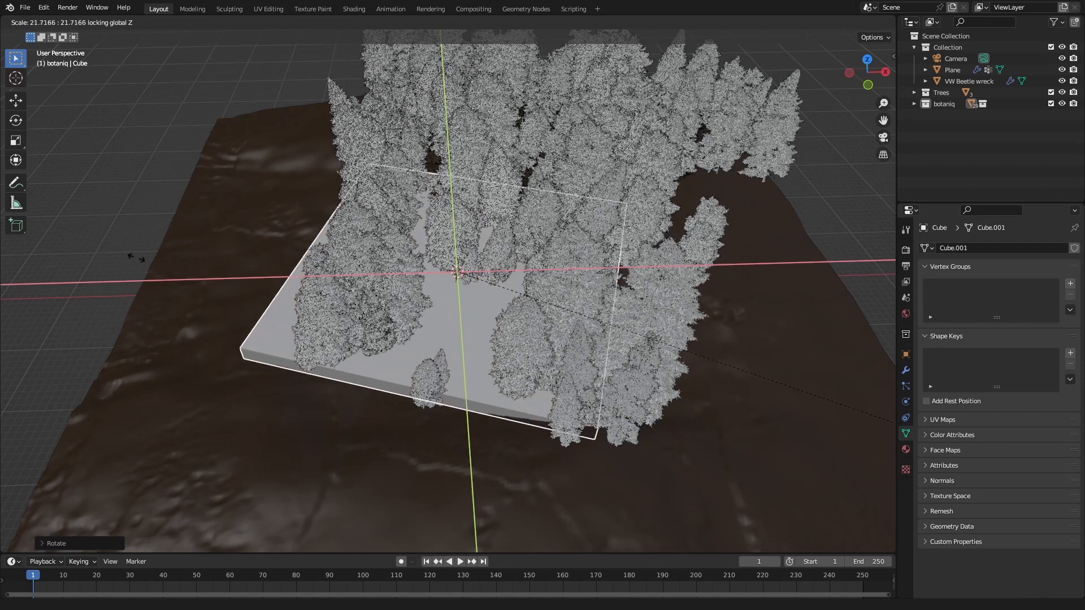
click(142, 257)
Step: Raise the cube's top face in Edit Mode along Z until most of the trees are inside the box
key(Tab)
click(440, 295)
middle_drag(446, 286, 288, 258)
key(g)
key(z)
click(492, 138)
Step: Move the cube's side face along its local X axis to adjust how much of the forest it encloses, and leave Edit Mode
click(517, 346)
middle_drag(518, 348, 632, 379)
key(g)
key(y)
key(y)
key(x)
key(x)
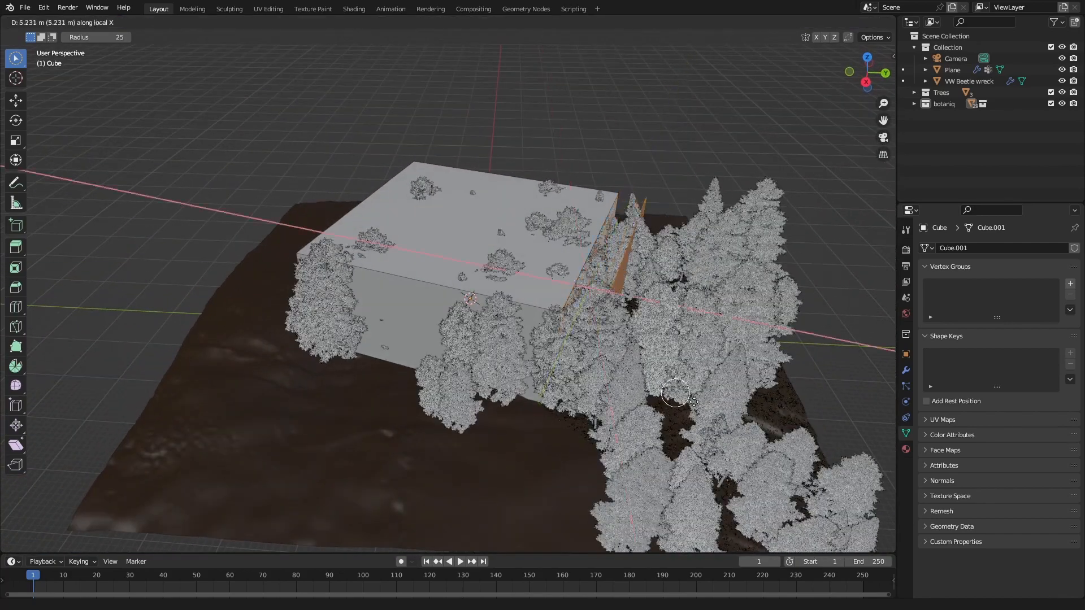
right_click(695, 390)
key(g)
key(x)
key(x)
middle_drag(686, 373, 662, 408)
click(684, 387)
key(Tab)
Step: Raise the cube's top face a bit further along Z in Edit Mode and return to Object Mode
middle_drag(396, 282, 518, 253)
key(Tab)
click(497, 239)
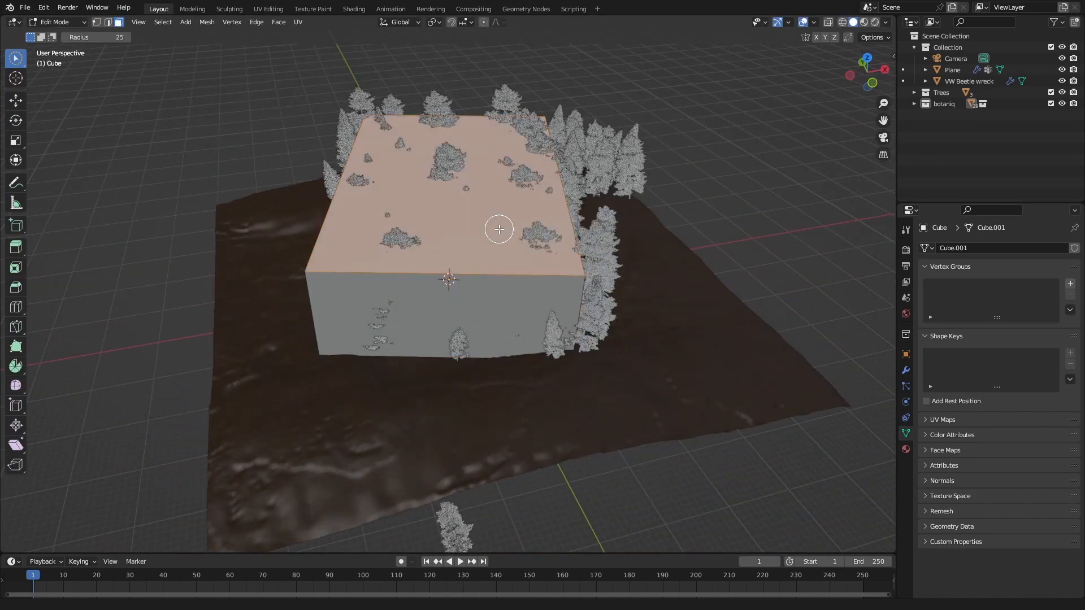
key(g)
key(z)
click(501, 213)
key(Tab)
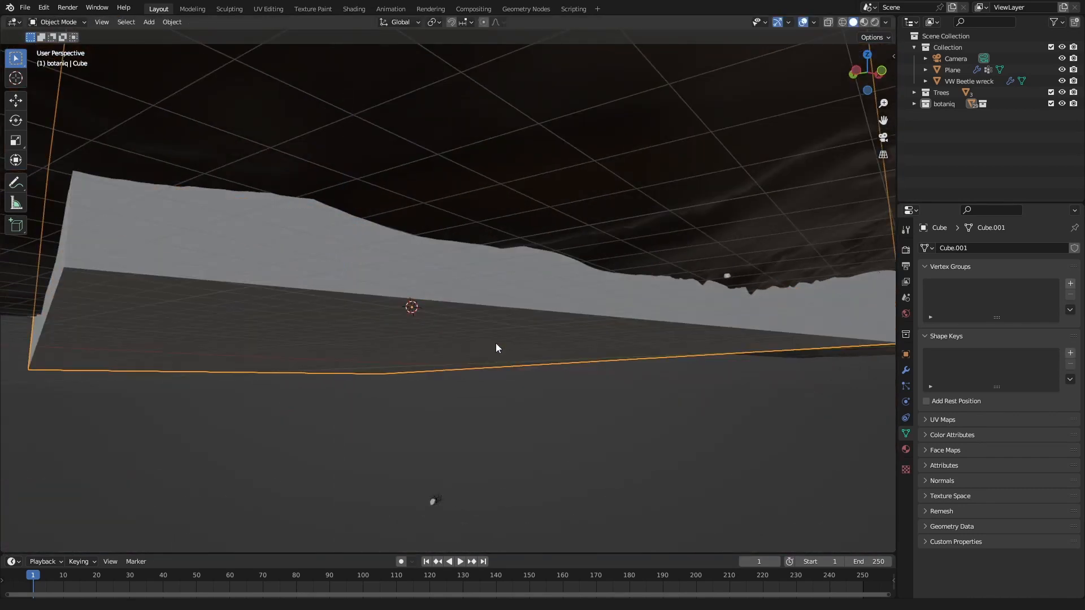
Step: Show the rendered camera view, open a Shader Editor in place of the timeline and create a cube material named fog
key(KP_0)
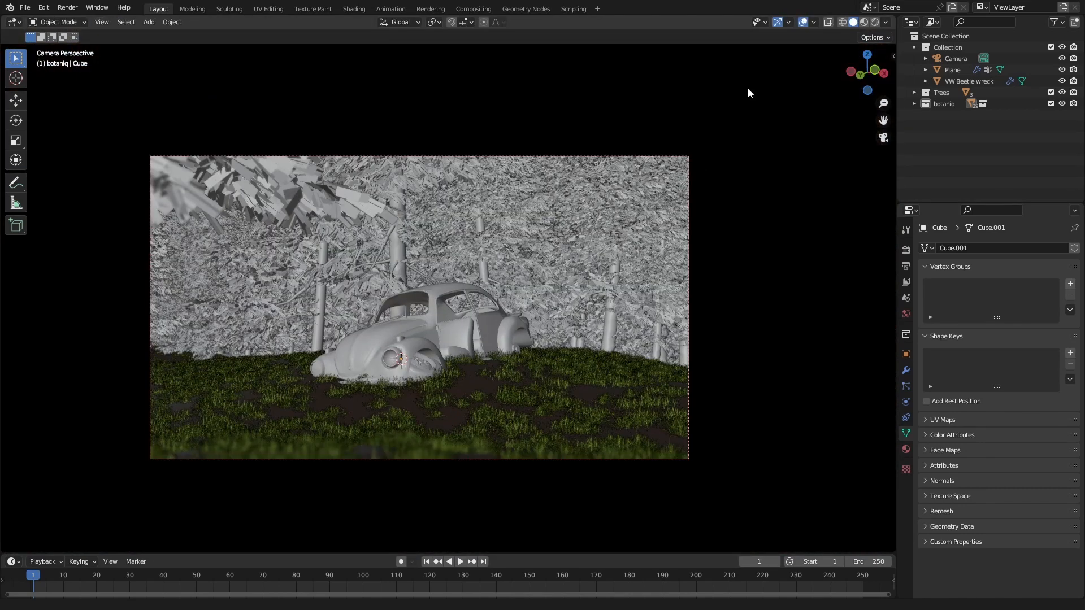
click(875, 22)
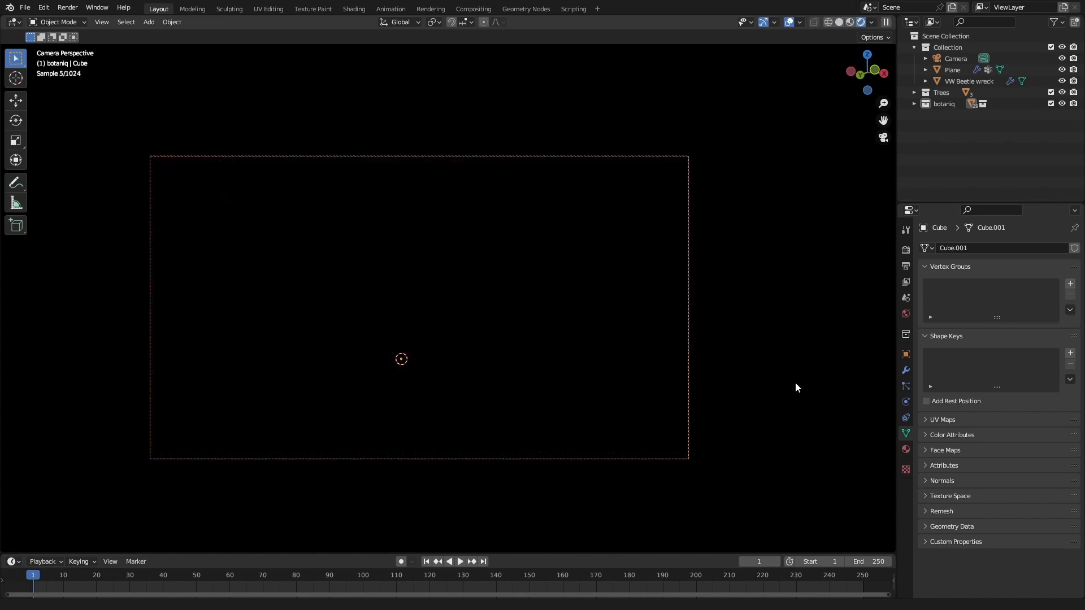
click(11, 562)
click(43, 523)
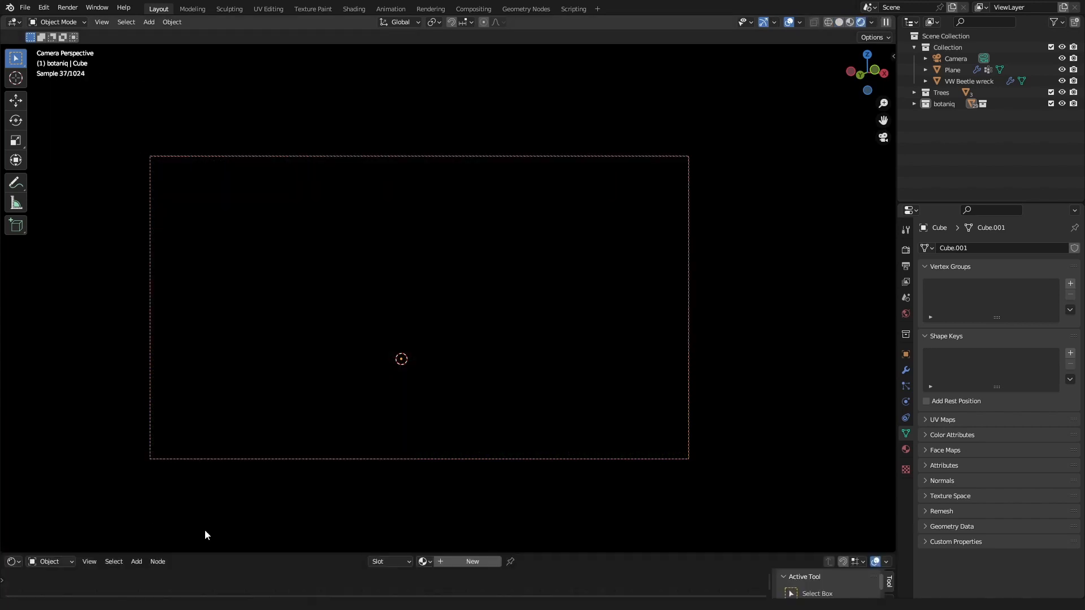
click(467, 562)
text(fog)
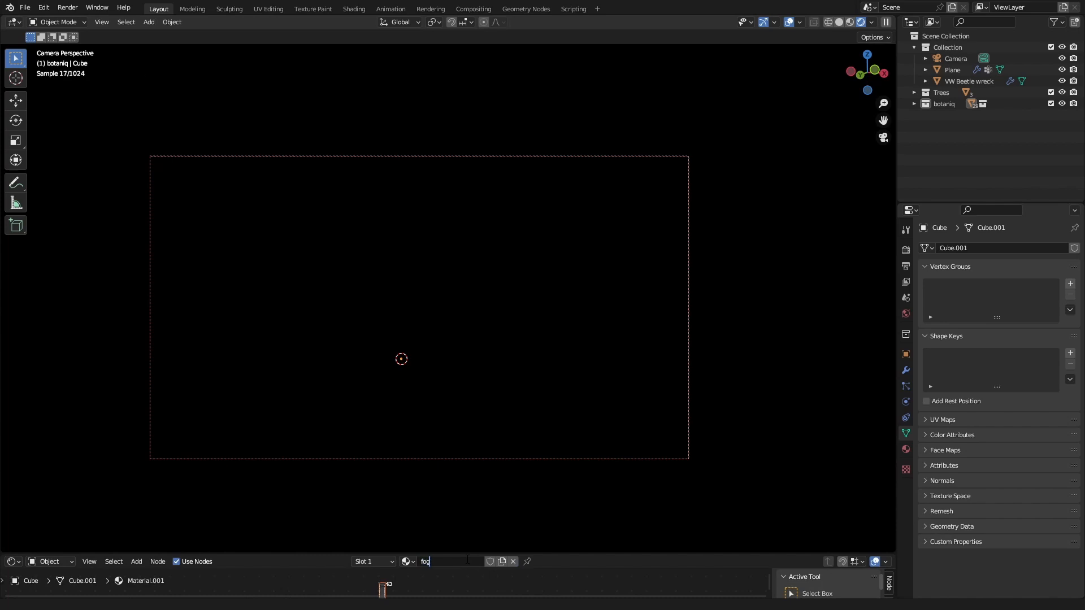
key(Return)
Step: Replace the fog material's default shader with an Emission node connected to the Material Output's Volume input
key(ctrl+space)
scroll(348, 307, up, 2)
key(x)
key(shift+a)
click(324, 272)
text(e)
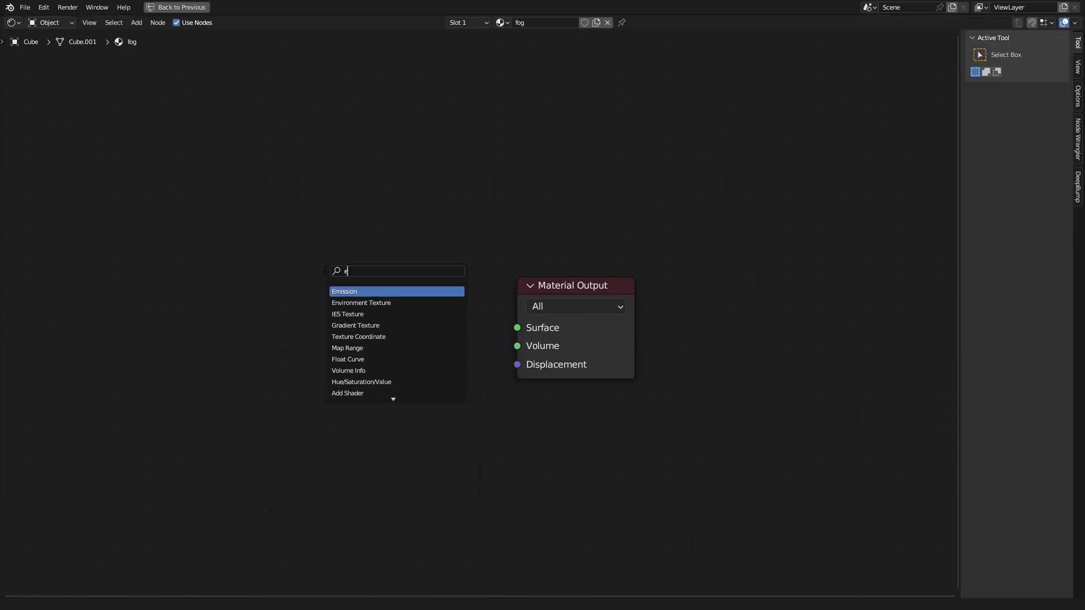
click(352, 292)
drag(491, 325, 531, 345)
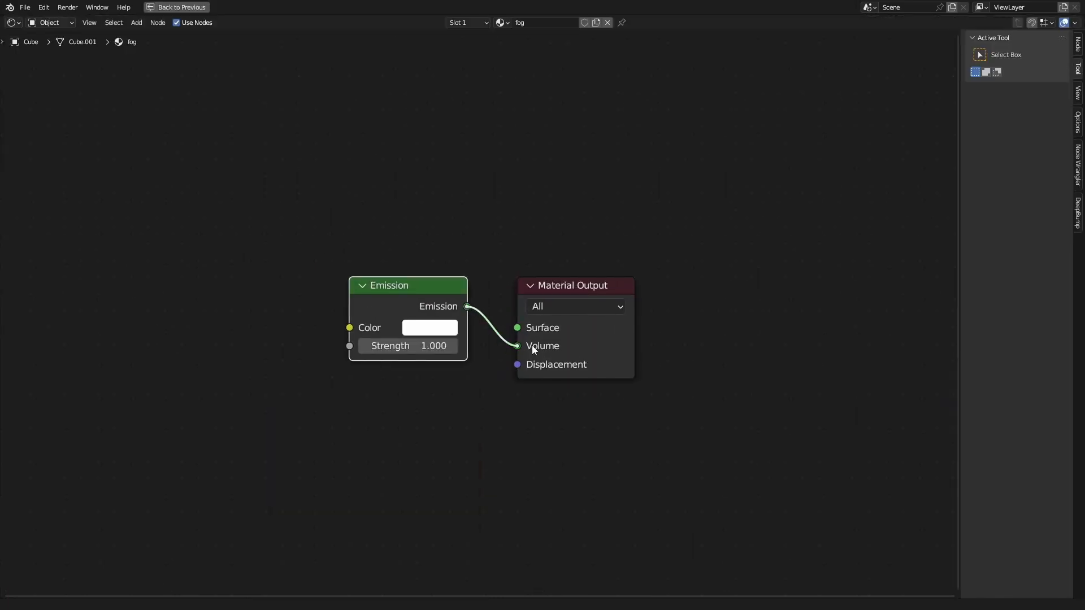
Step: Set the Emission node's strength to 0.05
click(387, 347)
text(.)
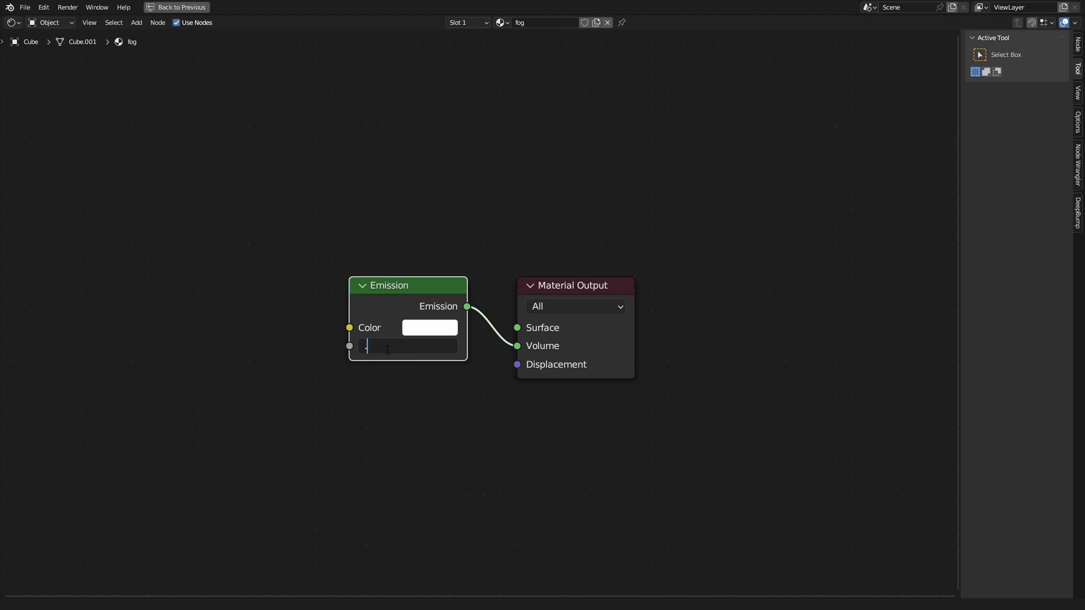
text(05)
key(Return)
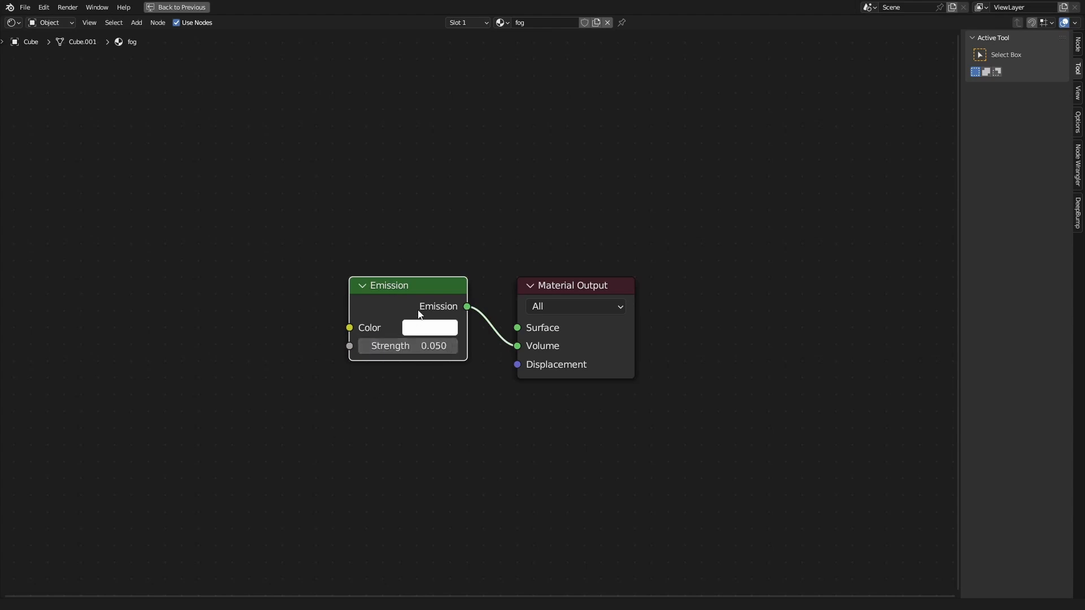
Step: Show the Shader Editor enlarged below the rendered viewport and set the Emission strength to 0.01
key(ctrl+space)
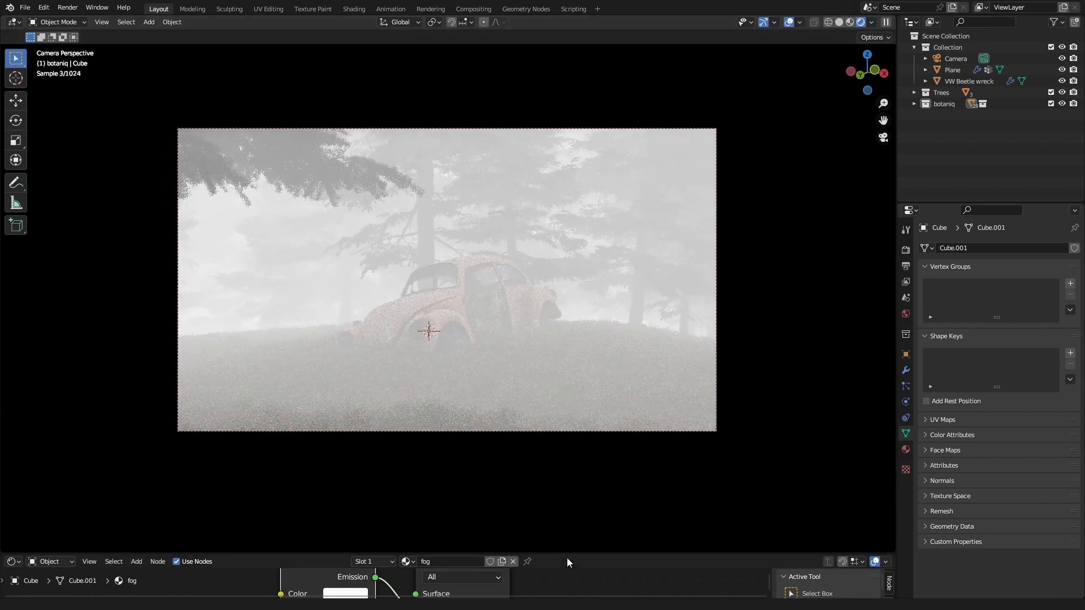
drag(452, 553, 452, 327)
double_click(330, 495)
text(0.01)
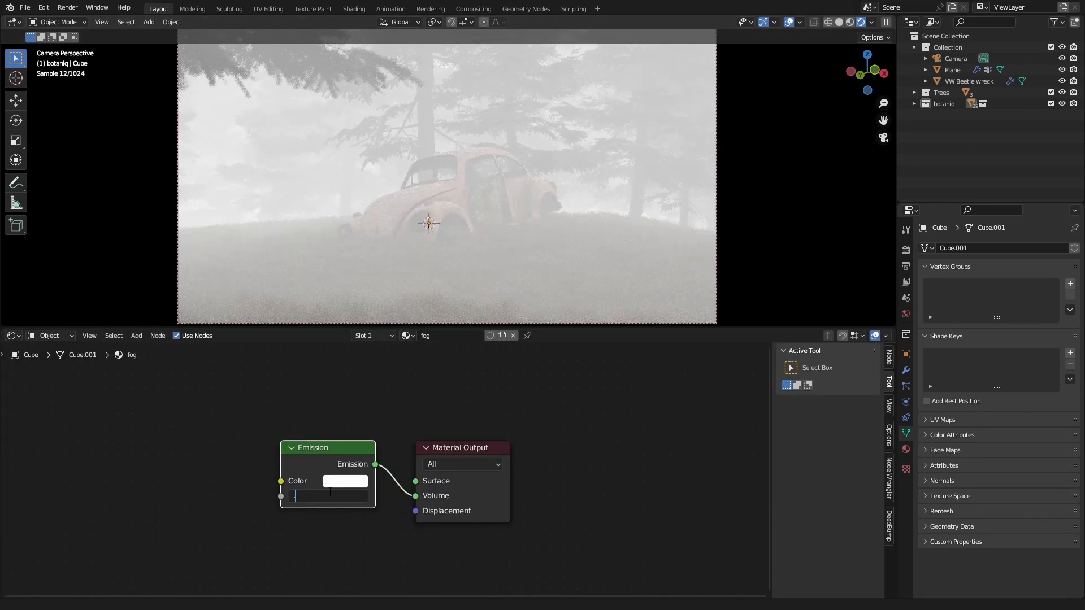
key(Return)
scroll(552, 134, down, 1)
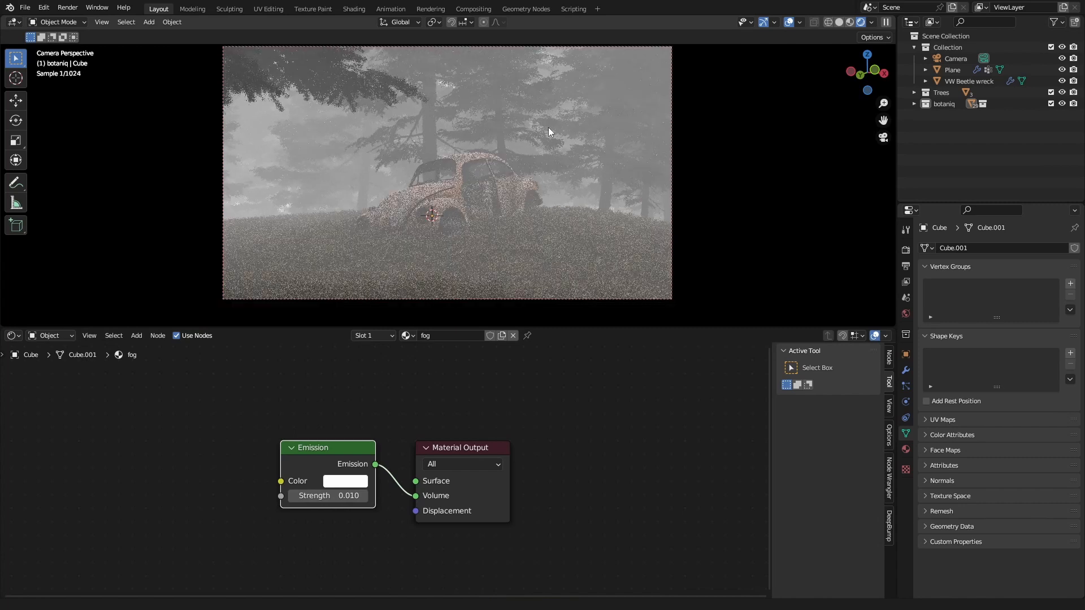
Step: Add a Musgrave Texture node and connect its Height output to the Emission strength
middle_drag(119, 437, 283, 407)
key(shift+a)
click(301, 394)
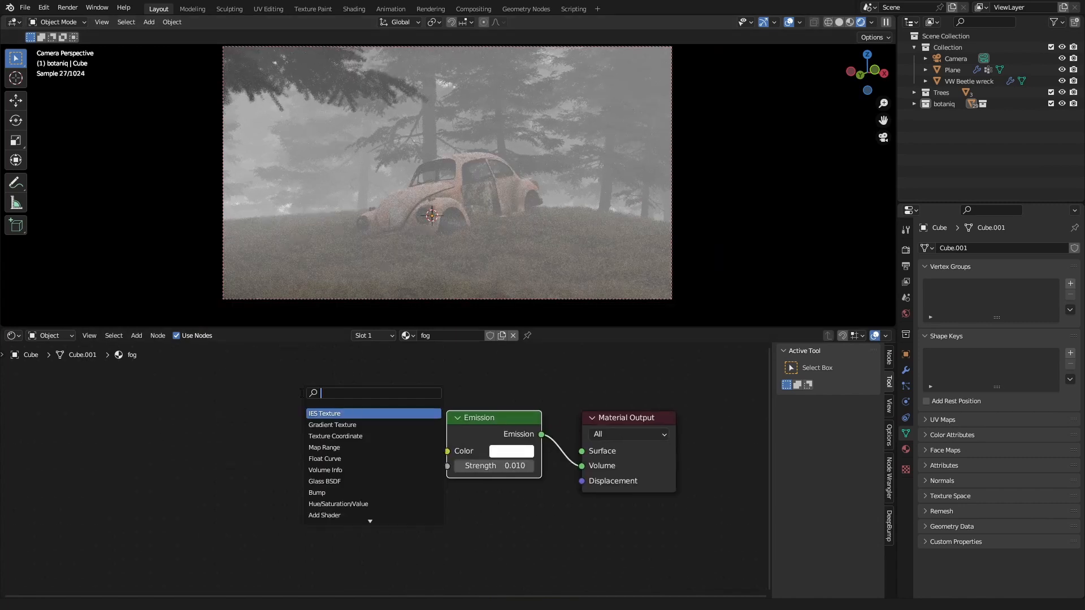
text(musgra)
key(Return)
click(277, 427)
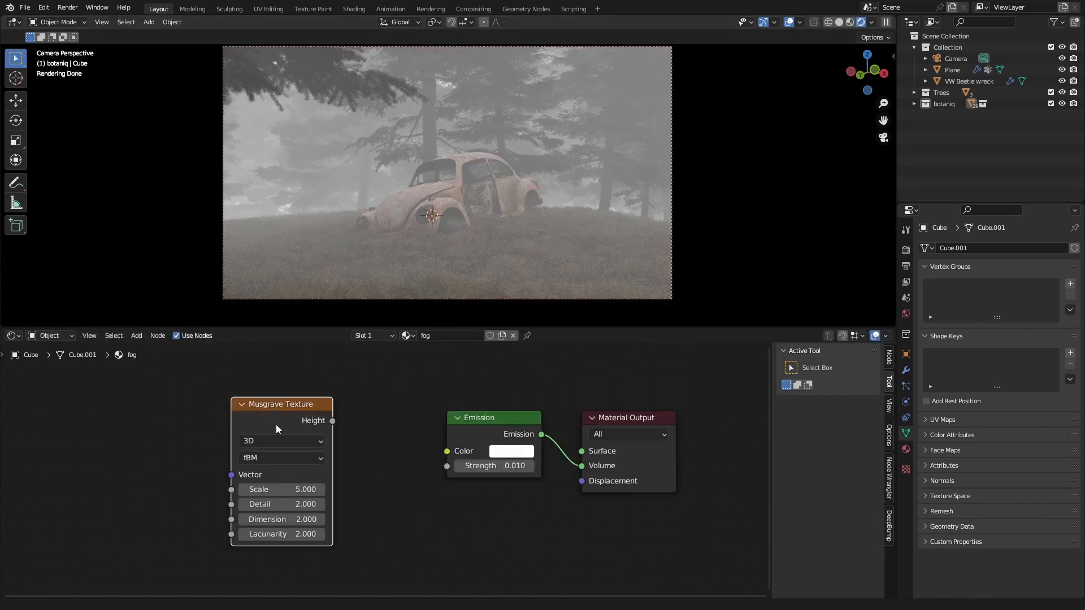
ctrl+shift+click(304, 416)
drag(333, 420, 447, 466)
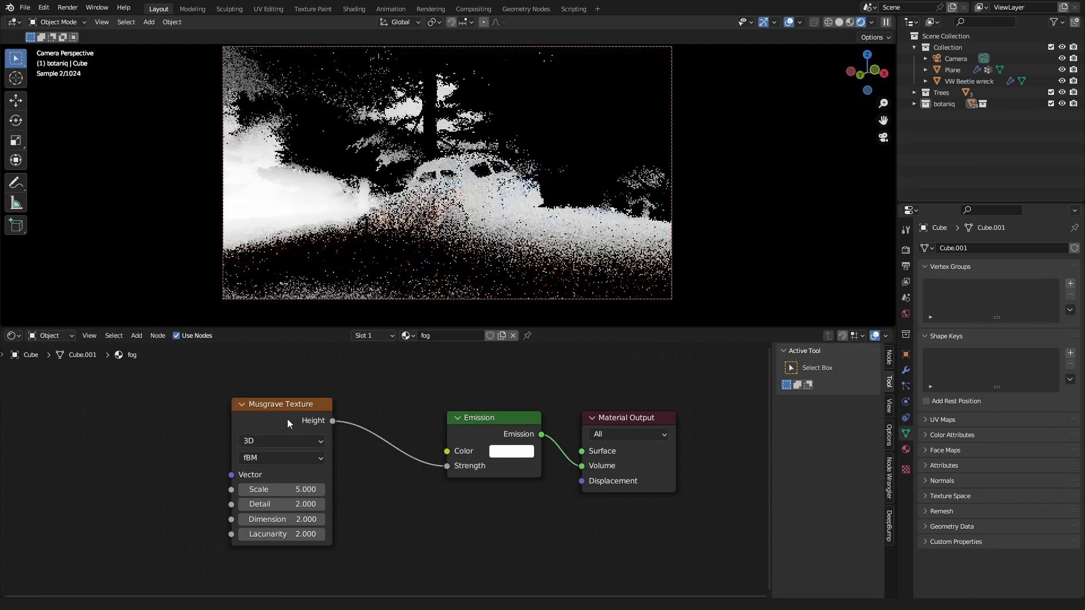
Step: Insert a Math node between the Musgrave Texture and the Emission strength
drag(287, 421, 272, 419)
key(shift+a)
click(371, 405)
text(ma)
click(394, 422)
click(399, 427)
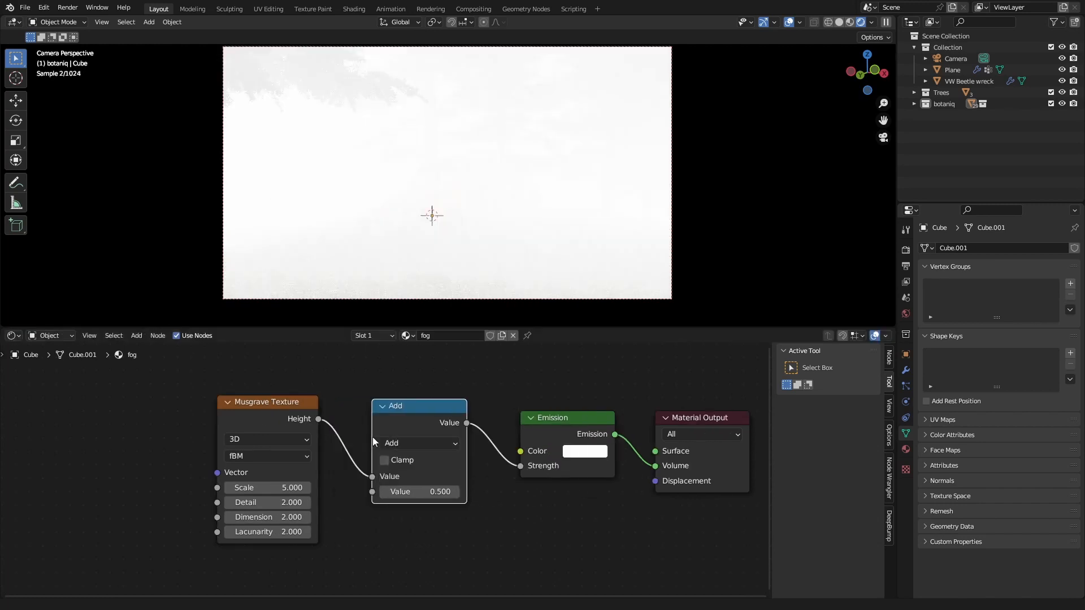
Step: Switch the Math node to Divide with a second value of 100
click(420, 443)
click(395, 318)
click(424, 491)
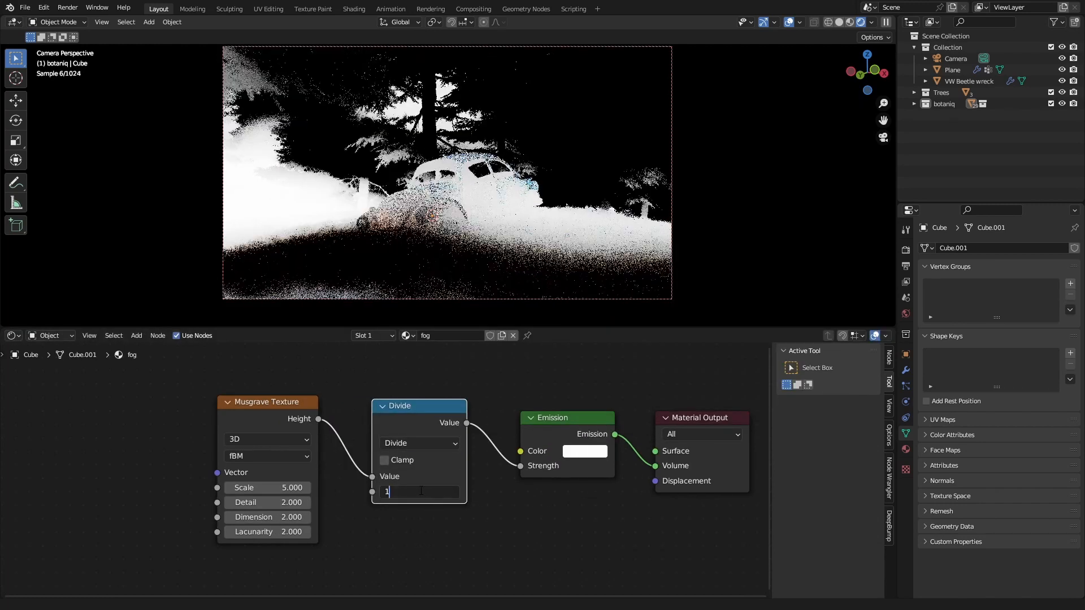
text(100)
key(Return)
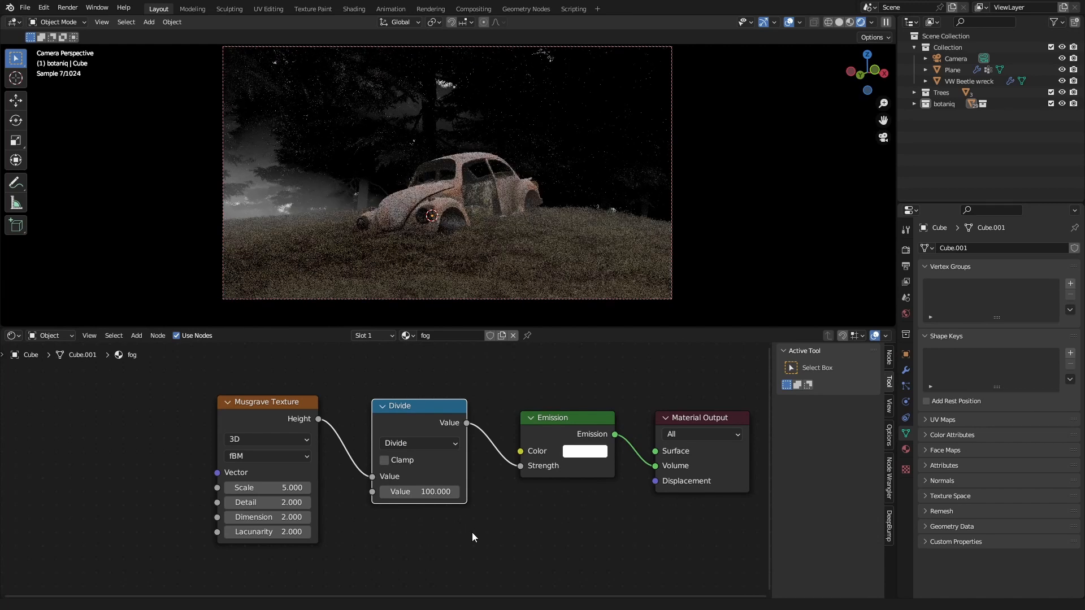
click(470, 529)
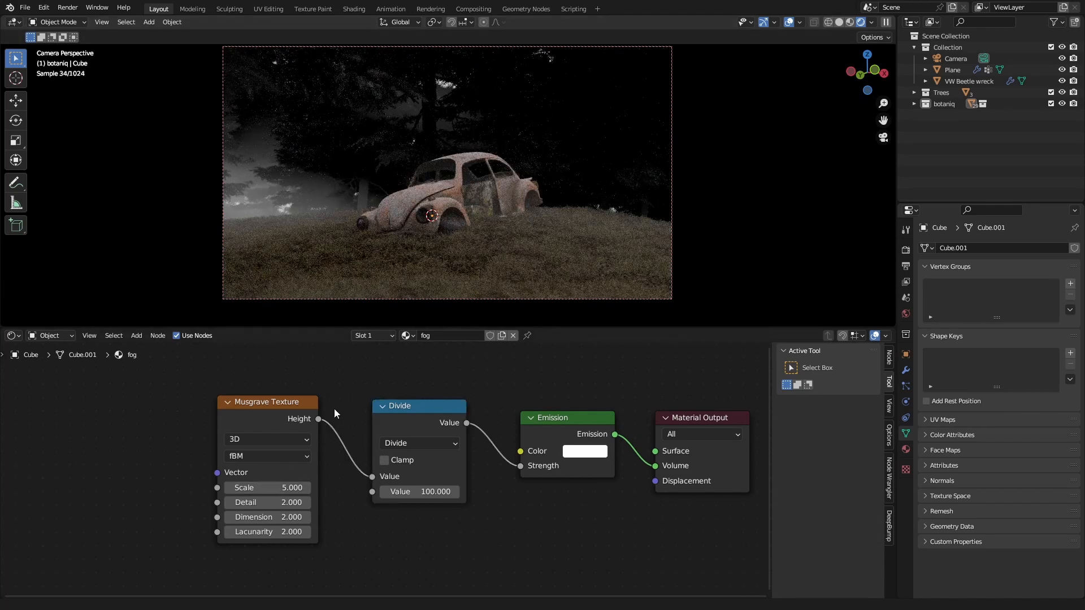
Step: Insert a Color Ramp between the Musgrave Texture and Divide nodes and lighten its black stop to dark gray
drag(294, 403, 258, 403)
key(shift+a)
click(306, 389)
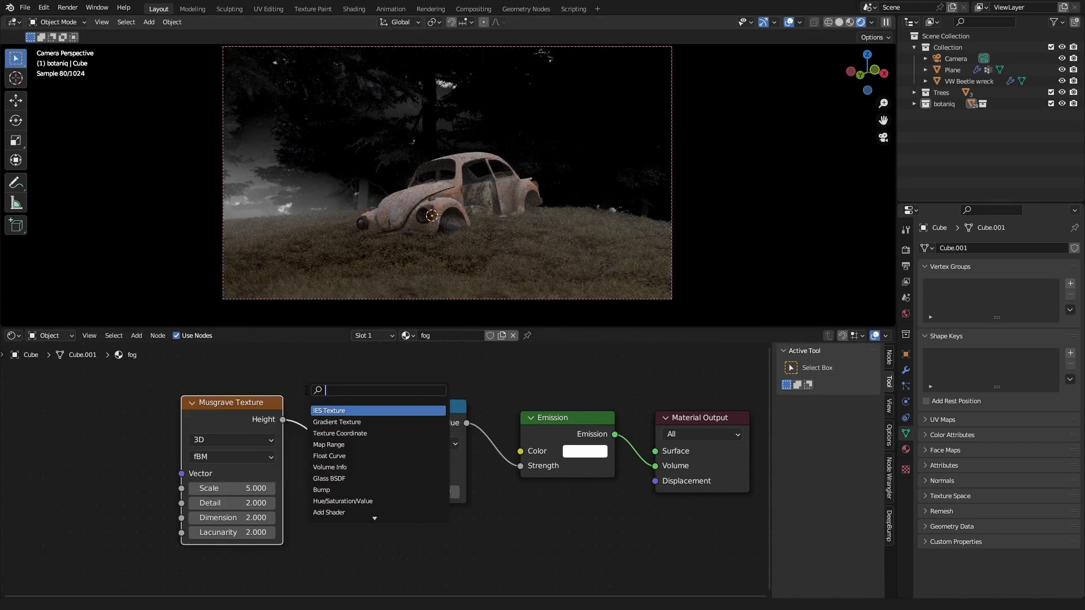
text(col)
key(Down)
key(Return)
click(306, 429)
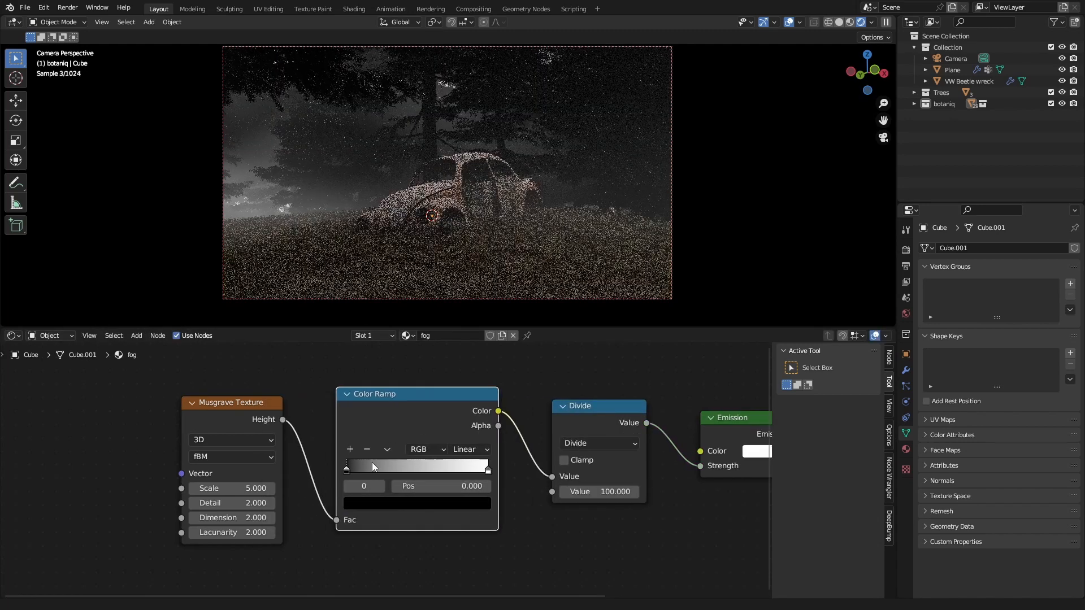
click(385, 504)
drag(461, 402, 460, 373)
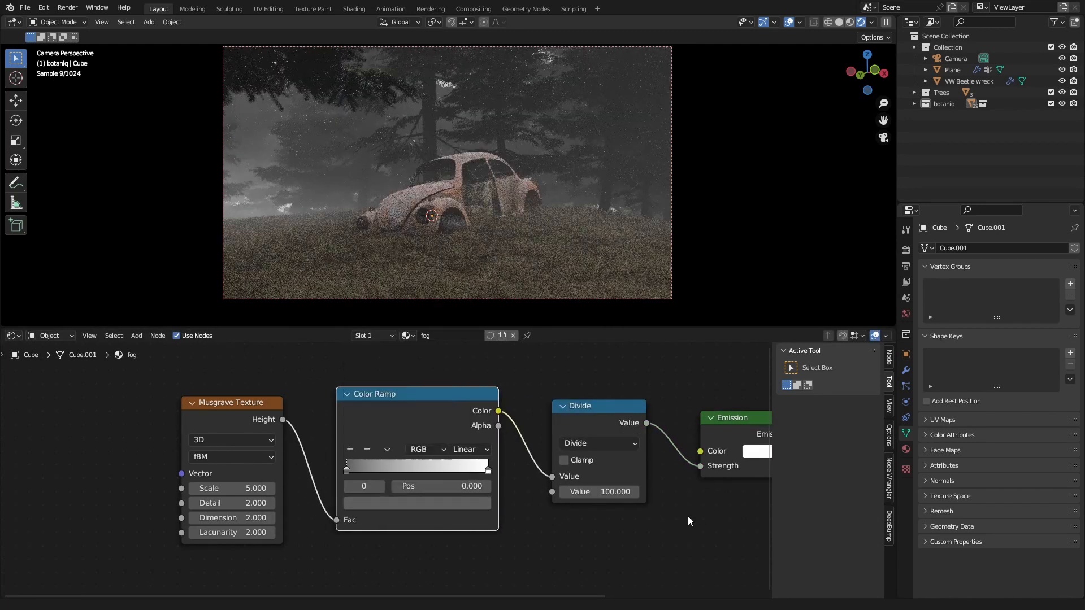
Step: Set the Musgrave Texture's Detail to 15 and its Dimension to 1.5
drag(226, 503, 266, 503)
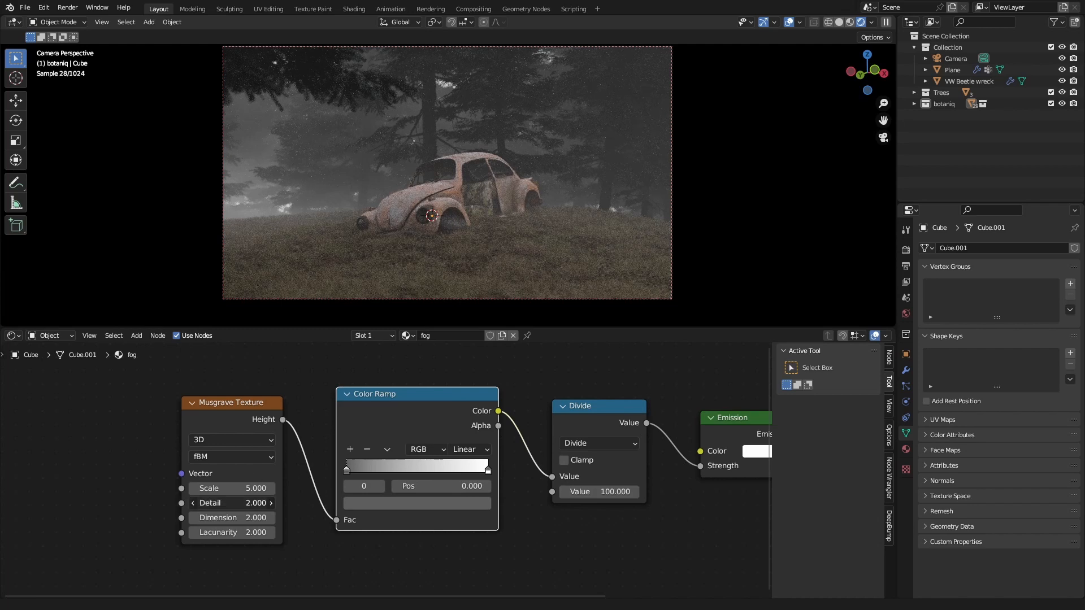
click(265, 517)
text(1.5)
key(Return)
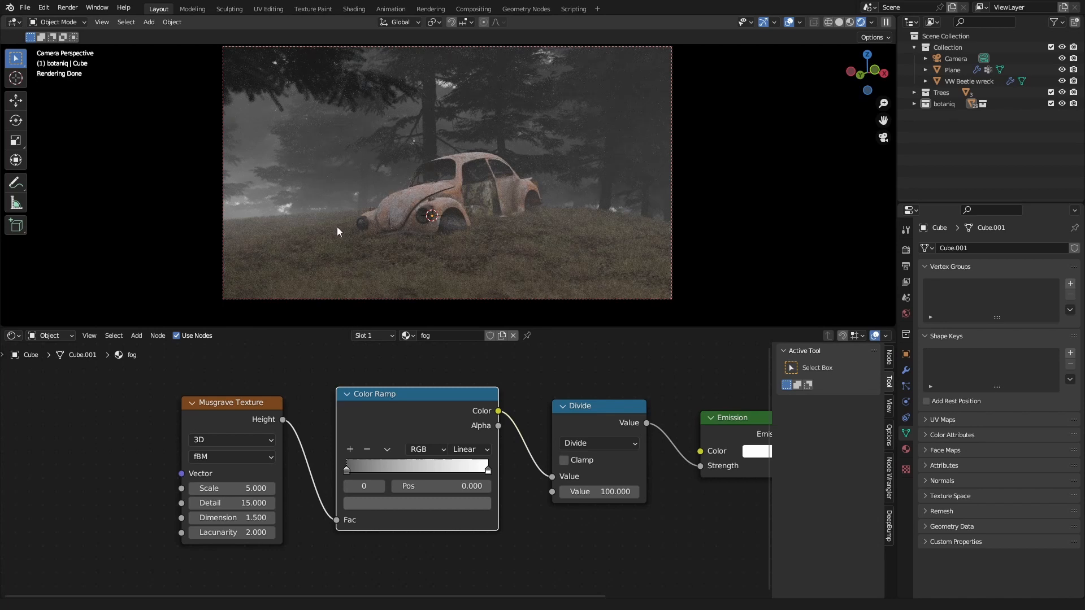
Step: Inspect the fog cube's coverage of the forest from outside the camera view
middle_drag(361, 198, 347, 245)
scroll(347, 245, down, 3)
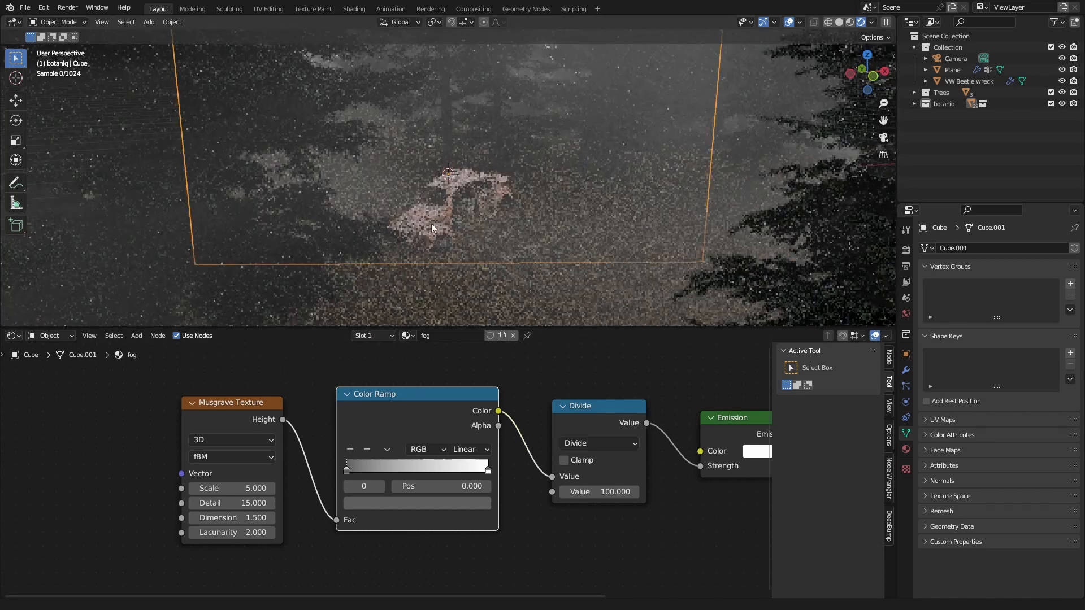
scroll(432, 223, down, 5)
middle_drag(498, 199, 554, 237)
scroll(554, 237, down, 3)
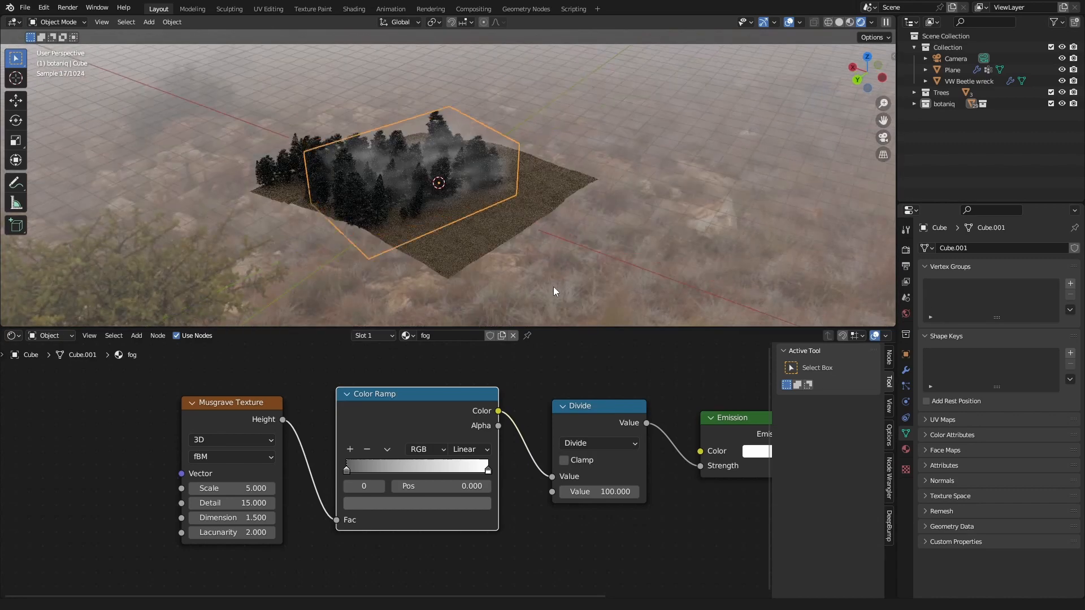
Step: Examine how the fog spreads between the trees from above and return to the camera view
middle_drag(554, 291, 419, 218)
scroll(438, 199, up, 4)
scroll(388, 229, up, 1)
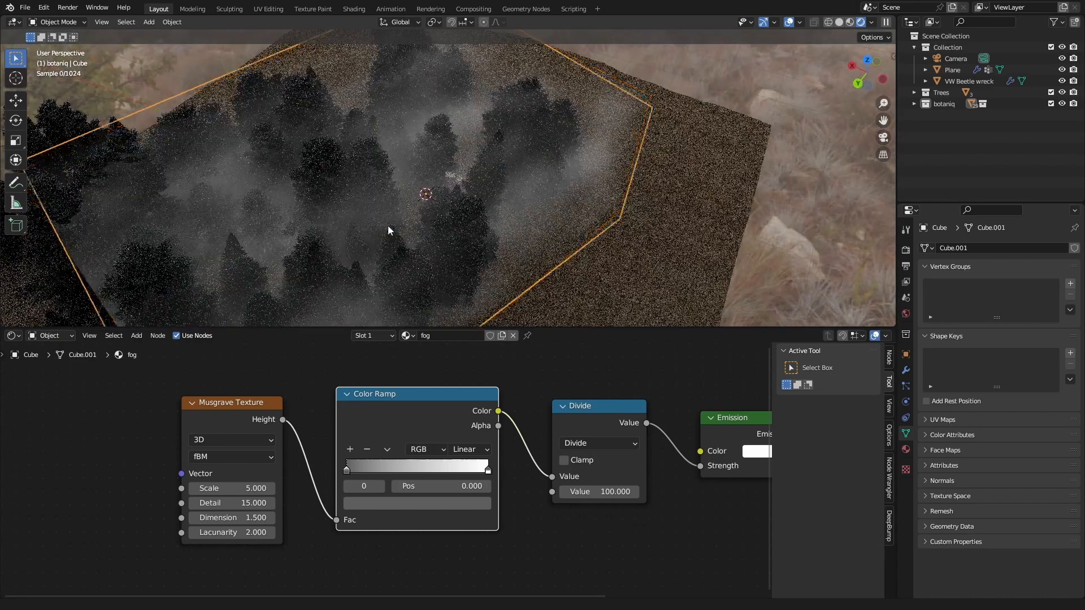
scroll(388, 230, down, 2)
scroll(369, 237, down, 3)
scroll(378, 215, down, 1)
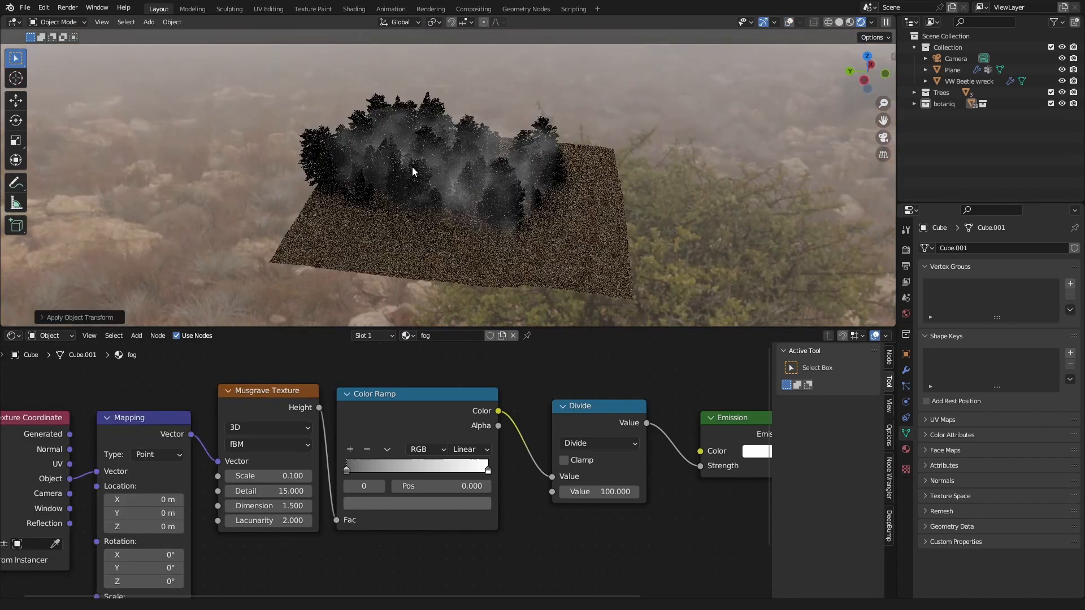
key(KP_0)
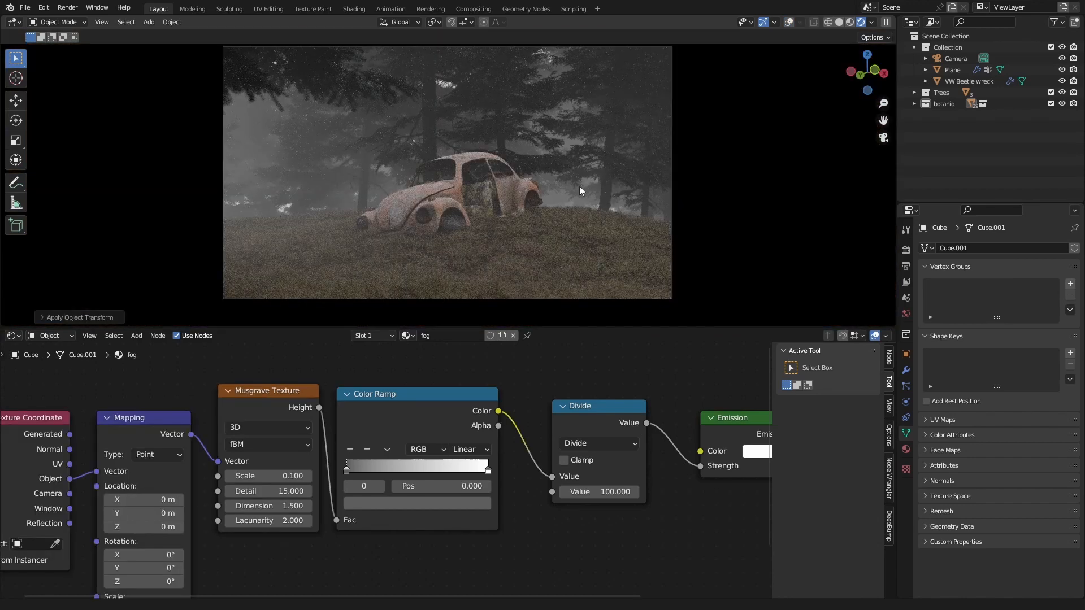
Step: Add a new mesh plane to the scene, leaving its rotation as it is
middle_drag(470, 195, 588, 239)
scroll(588, 240, down, 5)
key(shift+a)
mouse_move(362, 192)
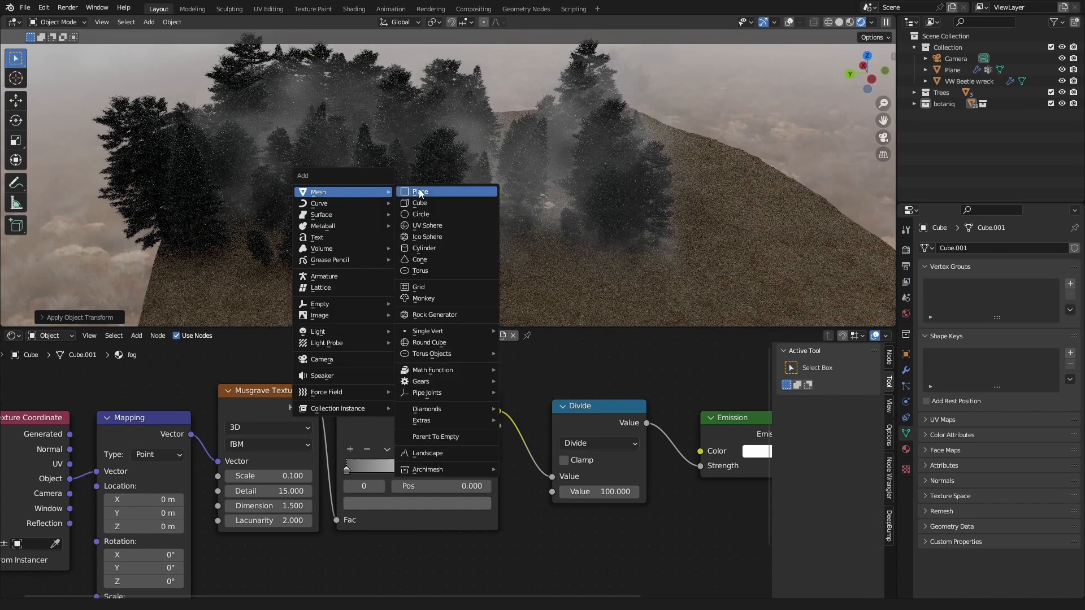
click(427, 193)
scroll(488, 212, down, 5)
key(r)
key(x)
right_click(447, 247)
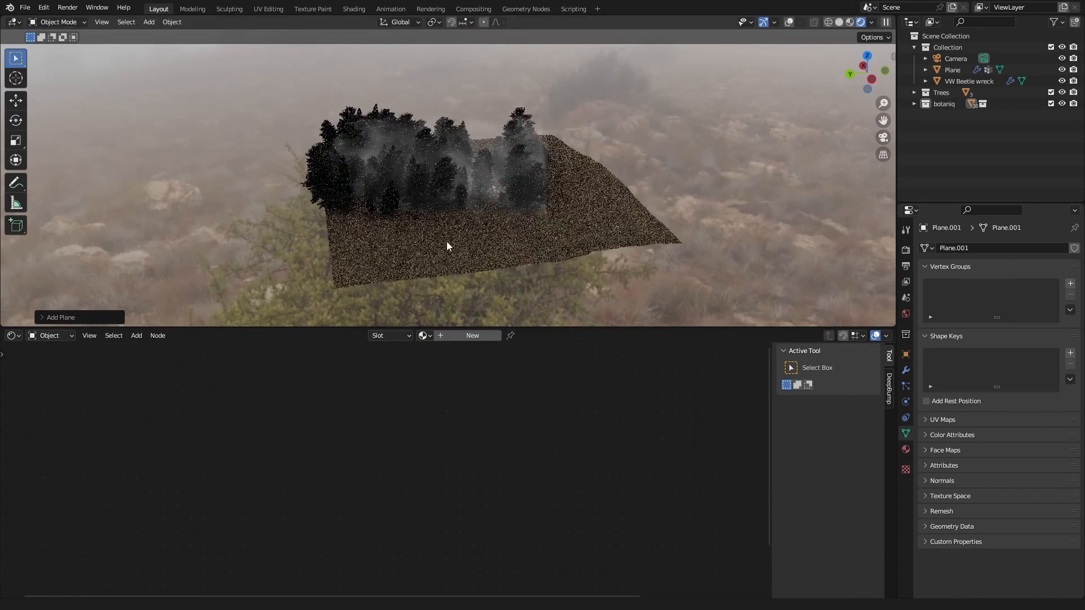
Step: Shift the new plane horizontally to the far side of the forest, enlarge it greatly, and show it in solid shading with overlays
key(g)
key(shift+z)
click(189, 221)
key(s)
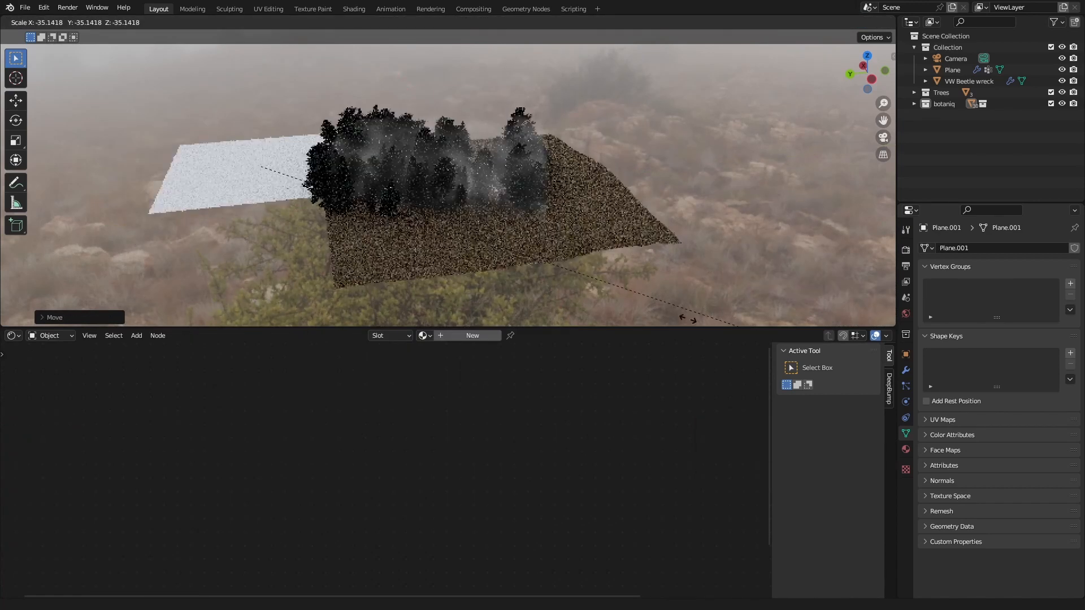
click(688, 319)
middle_drag(452, 206, 510, 220)
click(790, 23)
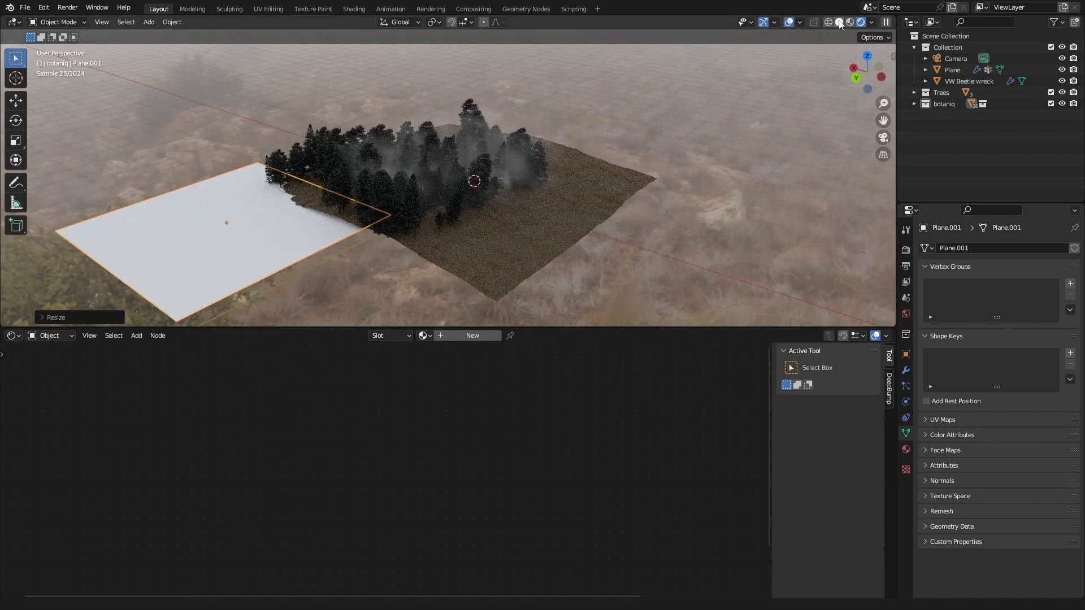
click(839, 22)
Step: Tilt the large plane freehand with trackball rotation
key(r)
key(r)
click(620, 180)
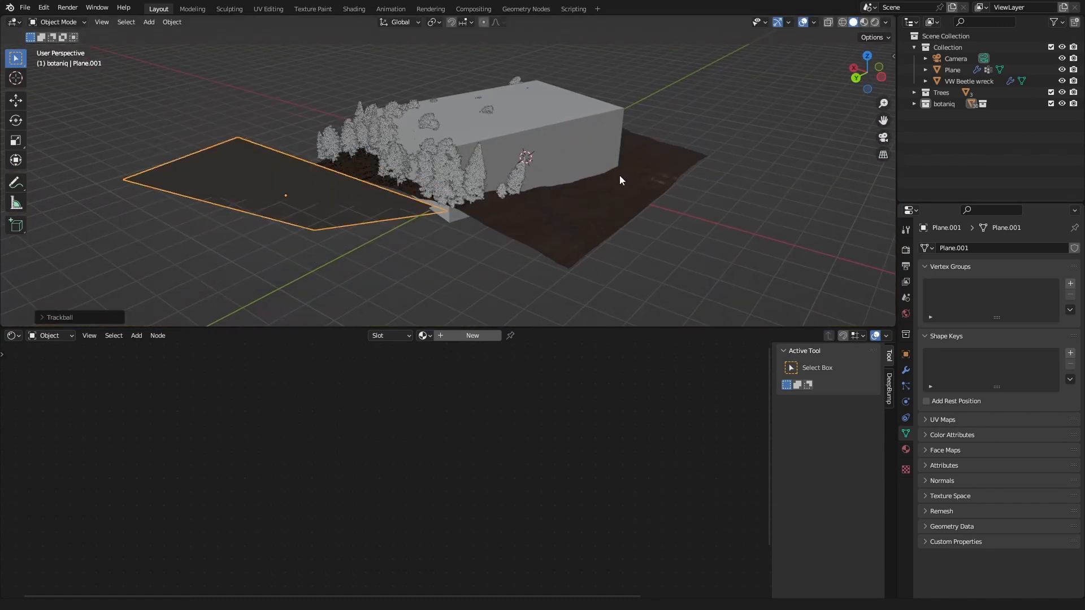
middle_drag(620, 180, 537, 225)
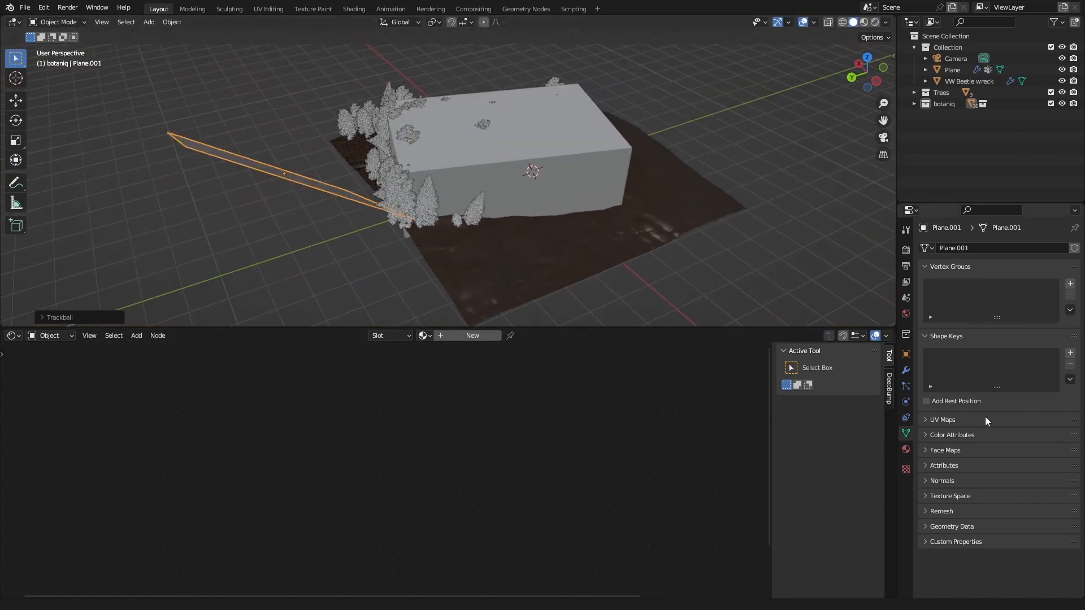
Step: Add a Copy Rotation constraint to the large plane with the Camera as its target
click(906, 417)
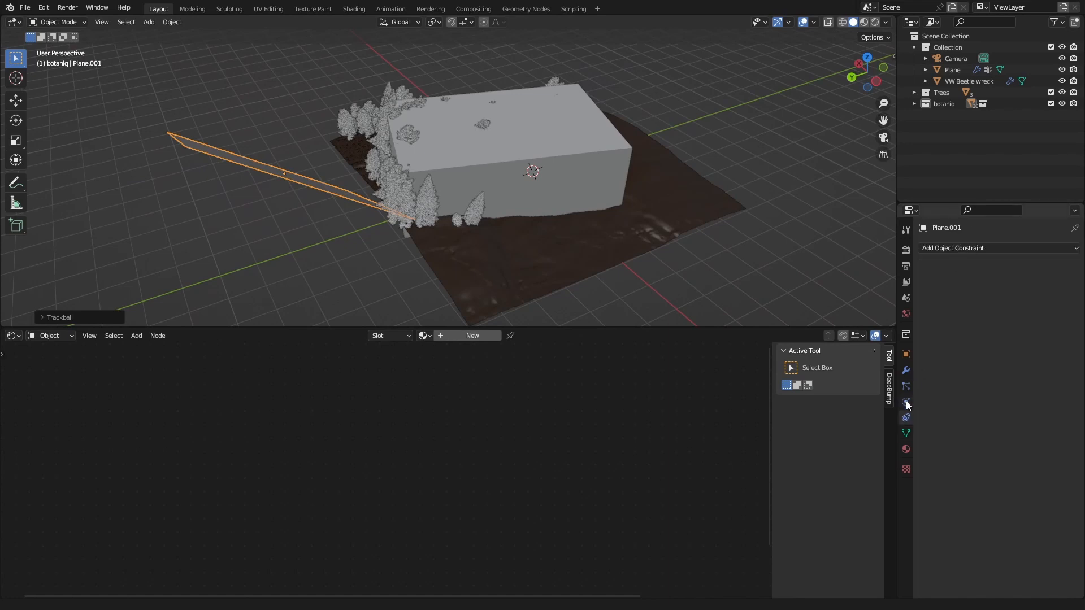
click(950, 248)
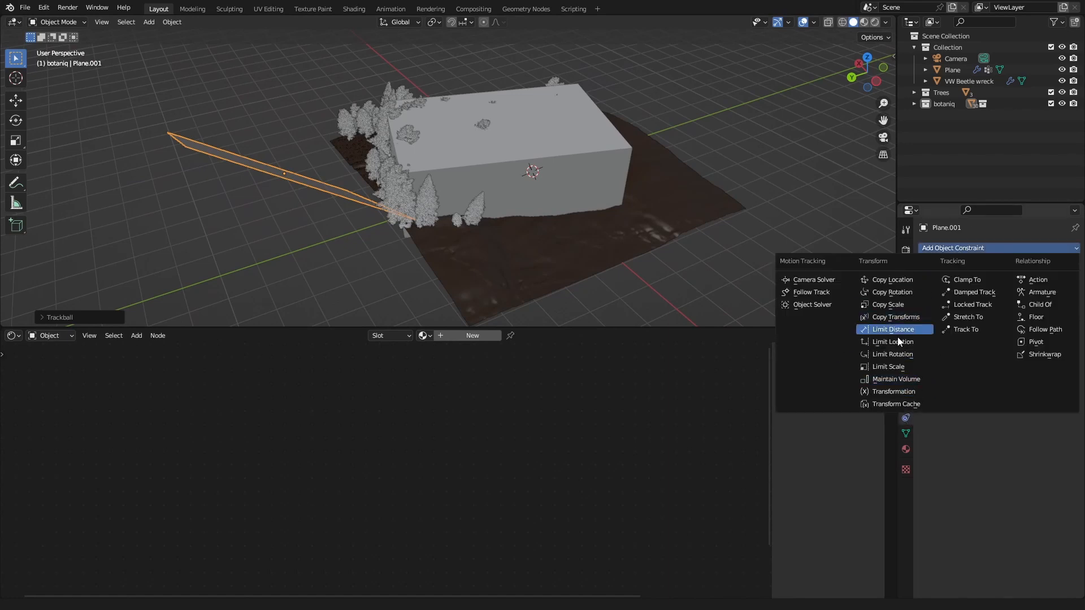
click(893, 292)
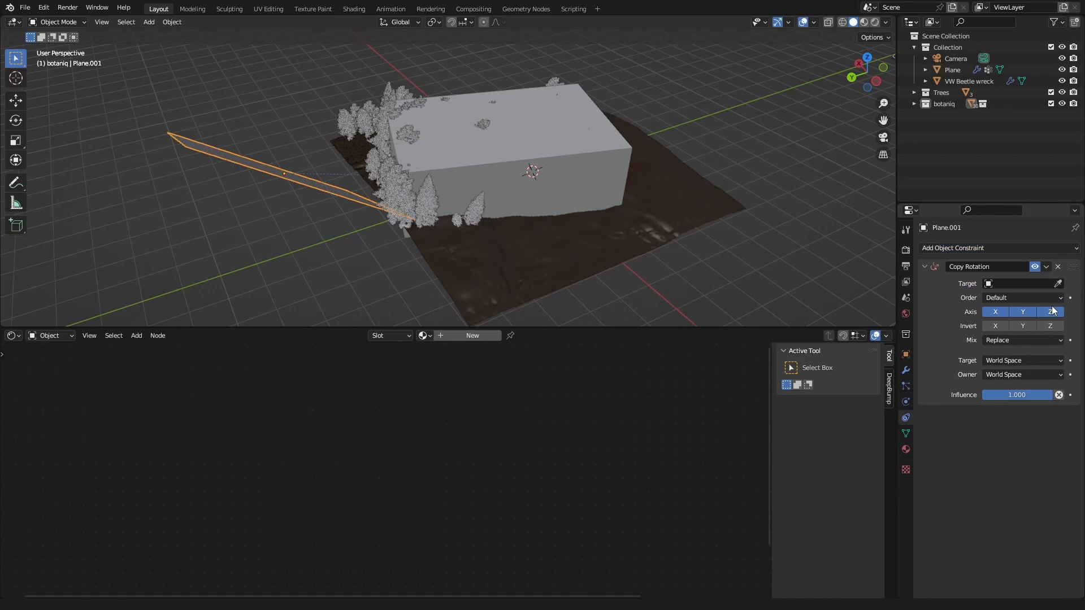
click(1021, 285)
click(961, 311)
Step: Raise the camera-facing plane behind the forest, then adjust its position and size in the camera view to fill the background
middle_drag(690, 255, 563, 175)
key(g)
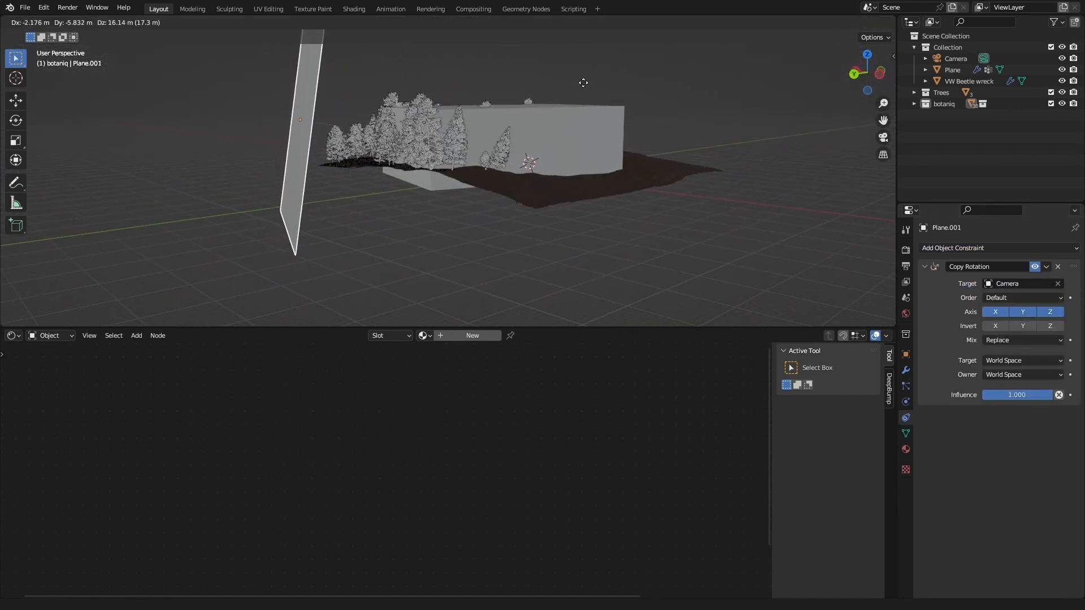
click(569, 93)
key(KP_0)
key(g)
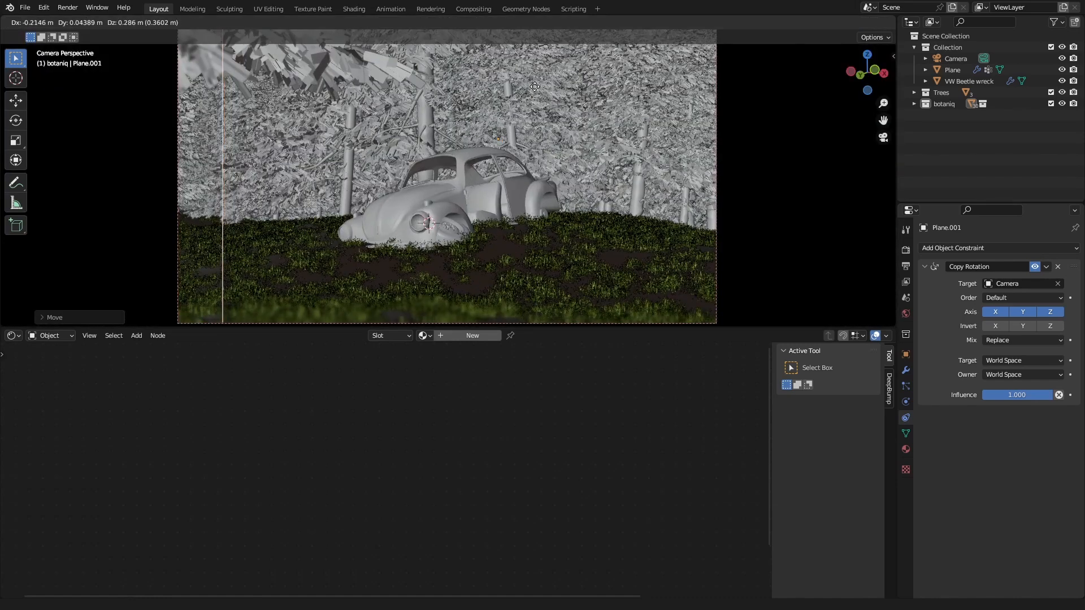
click(535, 87)
key(s)
click(666, 188)
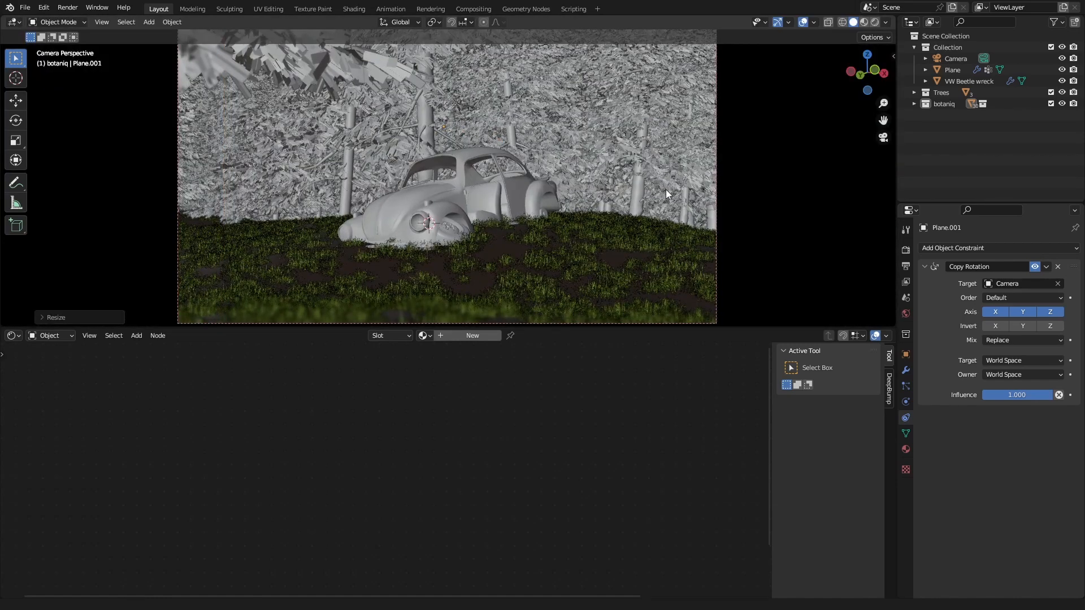
Step: Give the backdrop plane a new material named black with a black Base Color and Roughness 1
double_click(454, 331)
text(black)
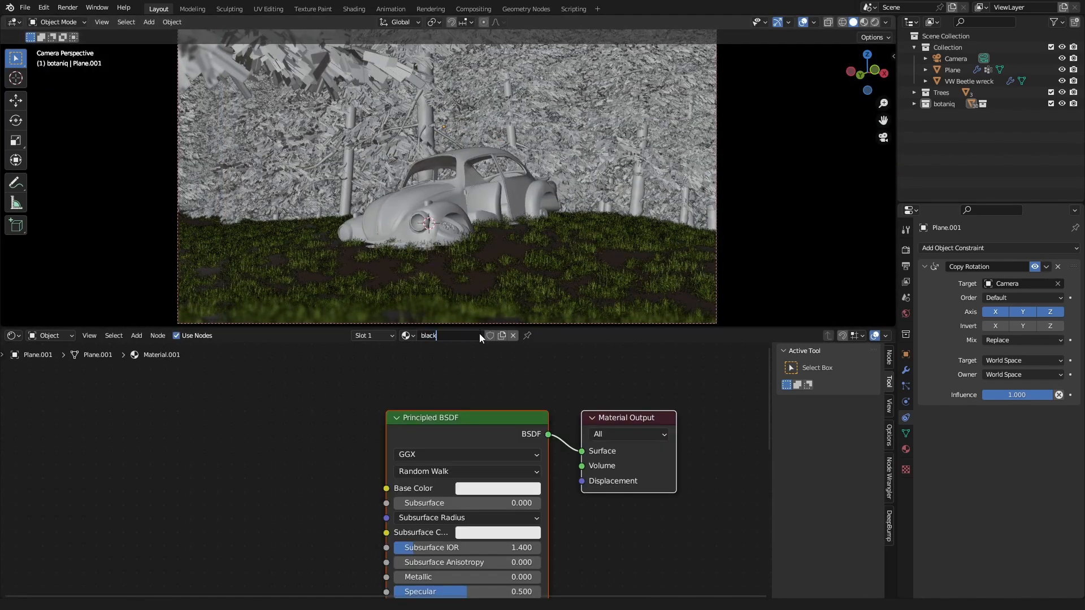
key(Return)
click(501, 487)
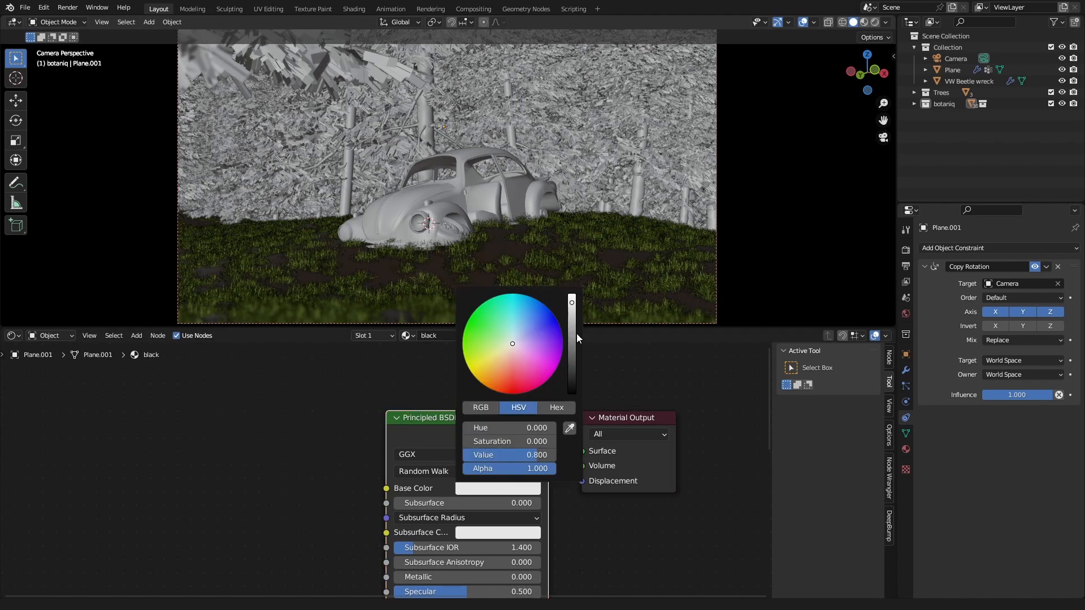
drag(574, 336, 609, 481)
middle_drag(591, 529, 595, 430)
drag(514, 526, 588, 526)
Step: Enlarge the black backdrop plane in rendered shading and check its coverage from outside and through the camera
key(z)
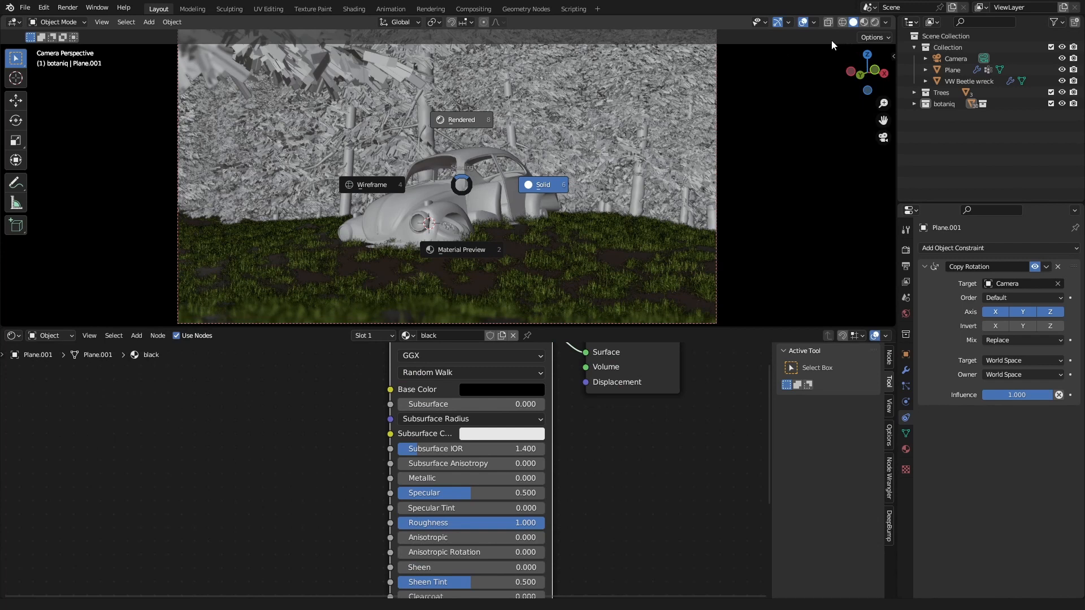
key(8)
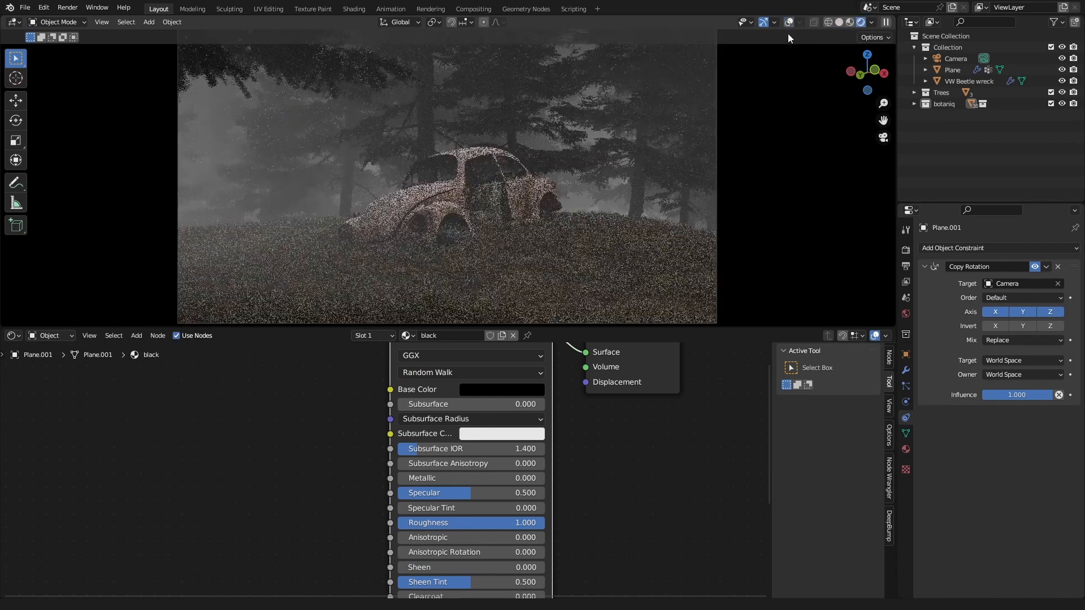
middle_drag(368, 141, 266, 59)
scroll(393, 174, down, 6)
key(s)
click(512, 225)
key(KP_0)
middle_drag(480, 257, 445, 134)
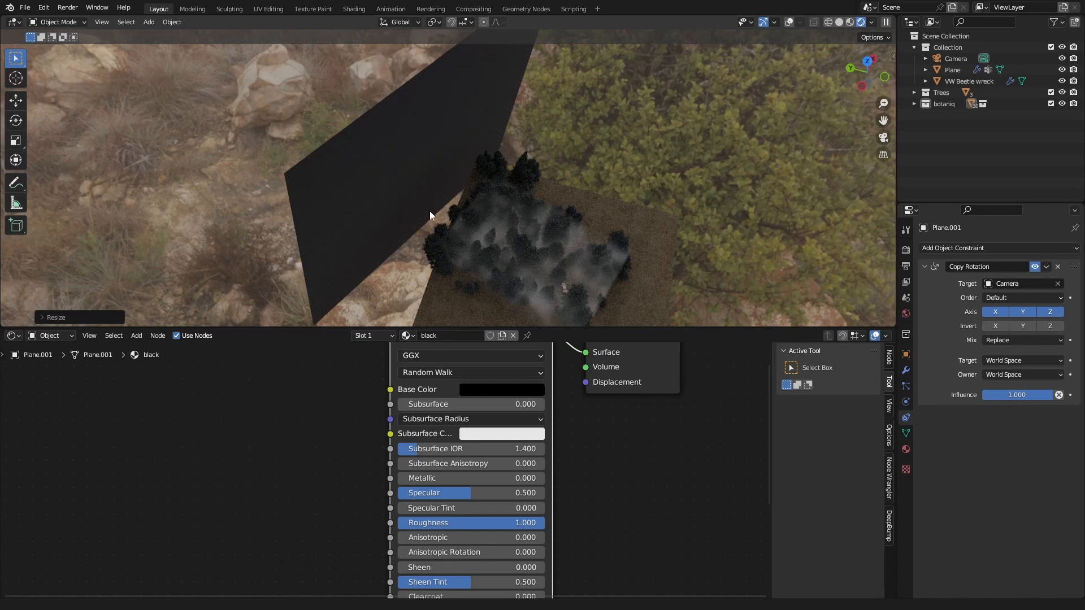
key(KP_0)
key(Home)
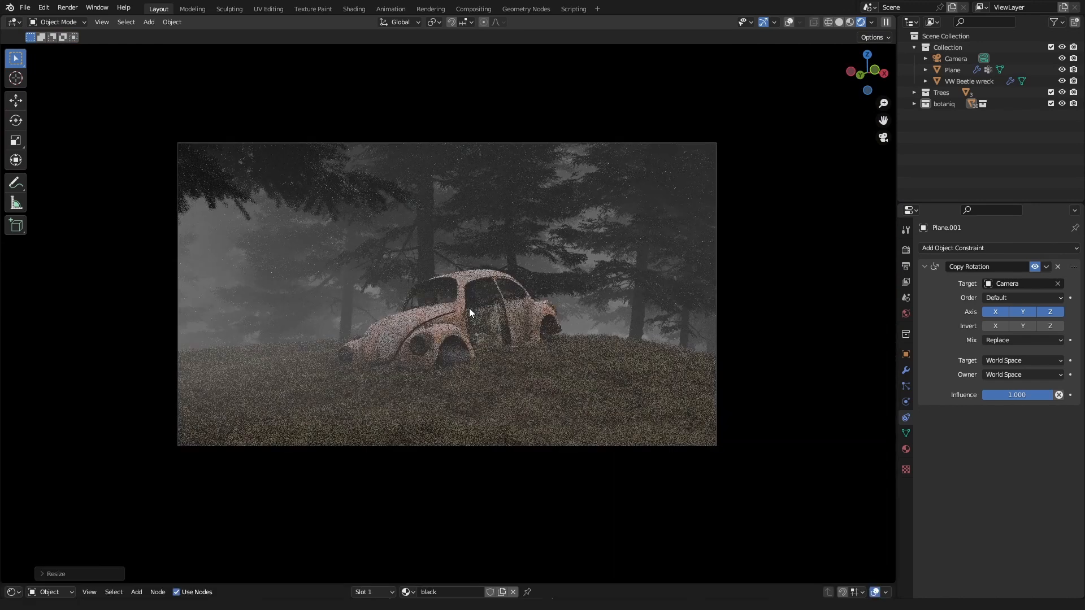
scroll(469, 307, up, 1)
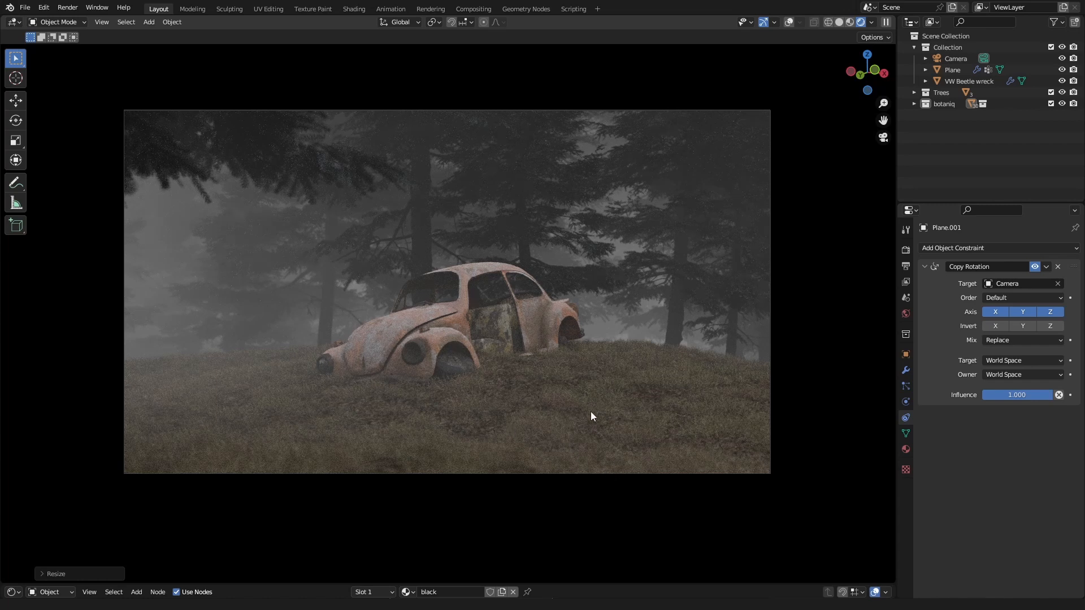
Step: Select the ground plane and enable viewport display for its forest debris, weeds and rocks scatter systems
key(n)
scroll(835, 416, down, 4)
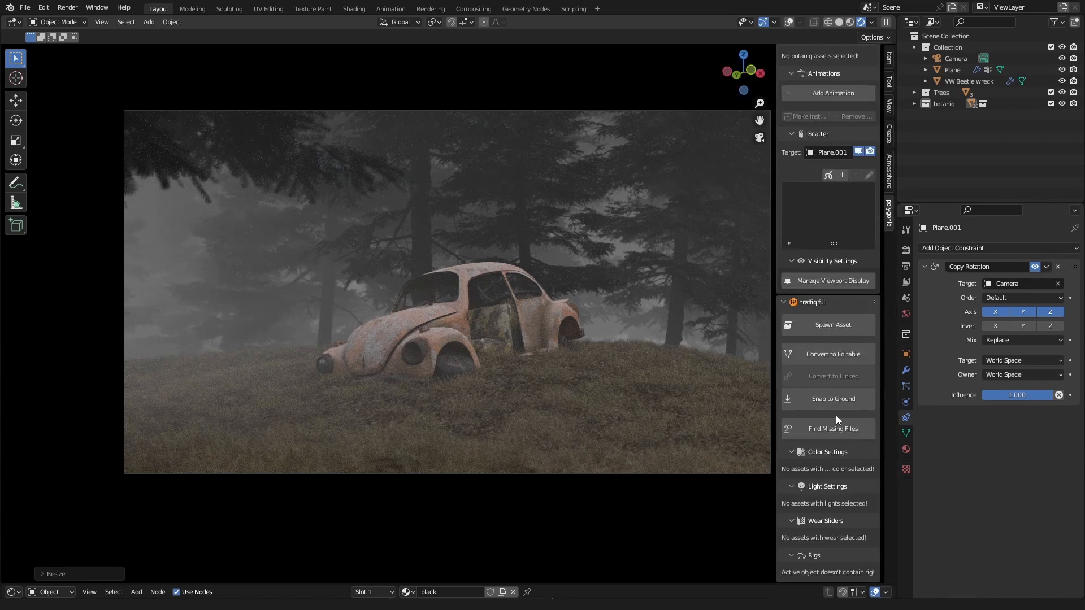
scroll(836, 416, up, 11)
scroll(836, 417, down, 3)
click(907, 376)
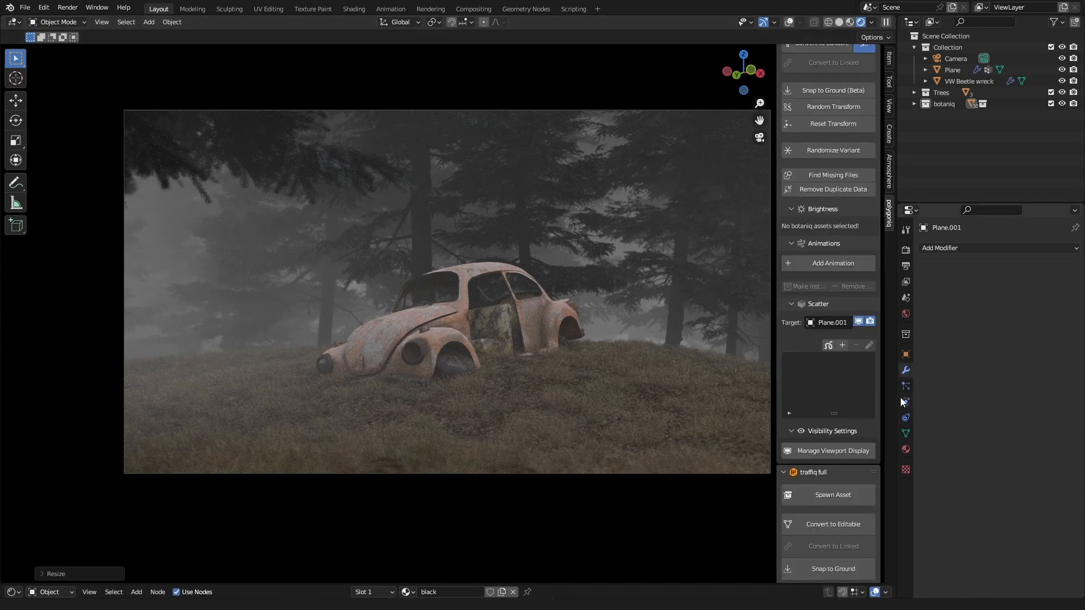
click(905, 399)
click(905, 386)
click(635, 427)
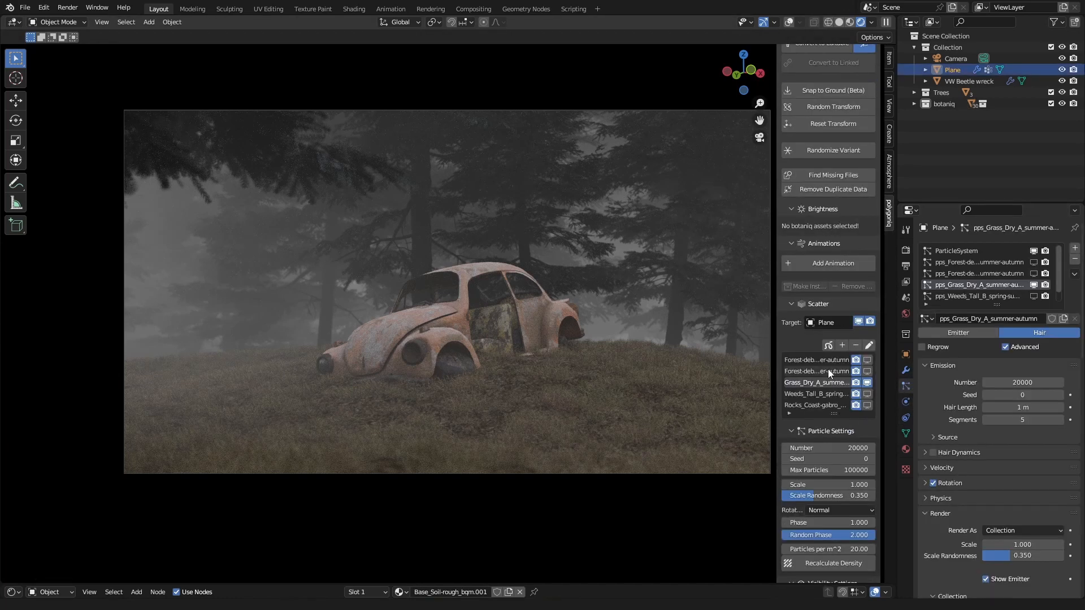
click(869, 369)
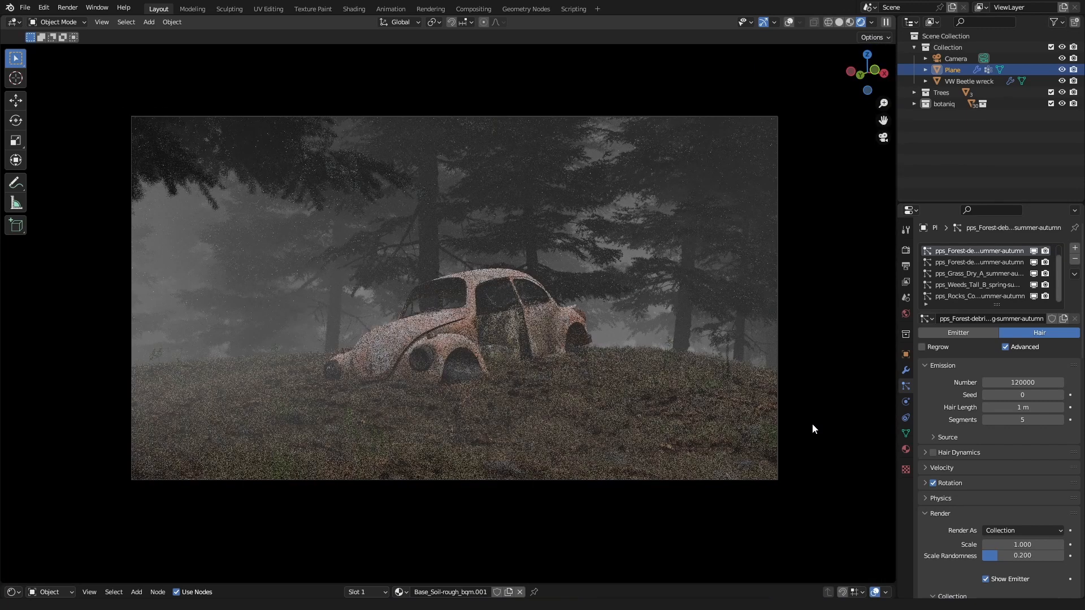
scroll(812, 422, up, 2)
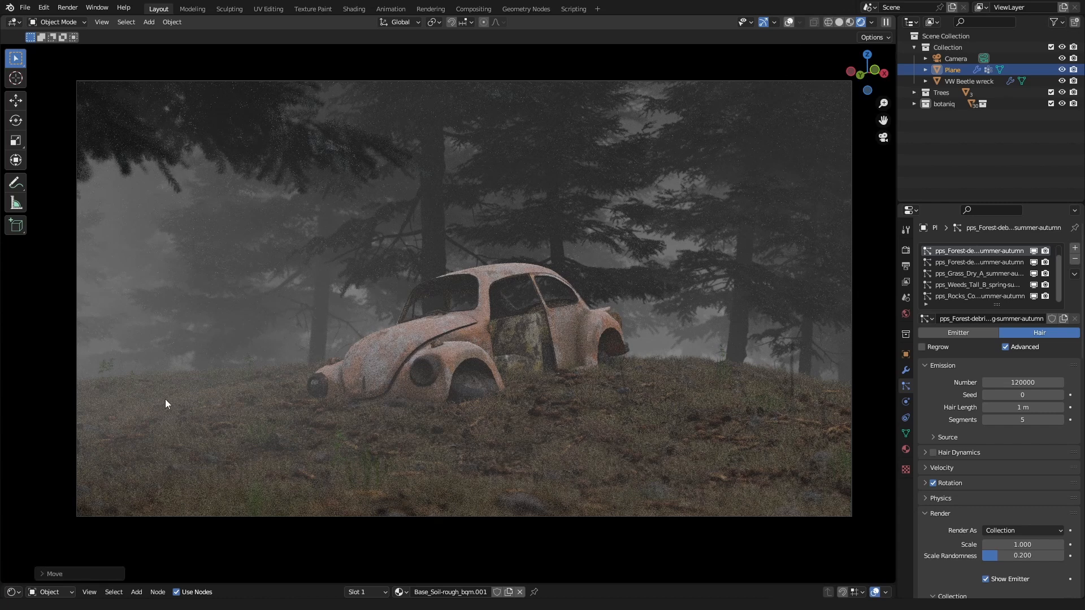
Step: Switch the viewport from rendered to solid shading and hide the overlays
key(shift+alt+z)
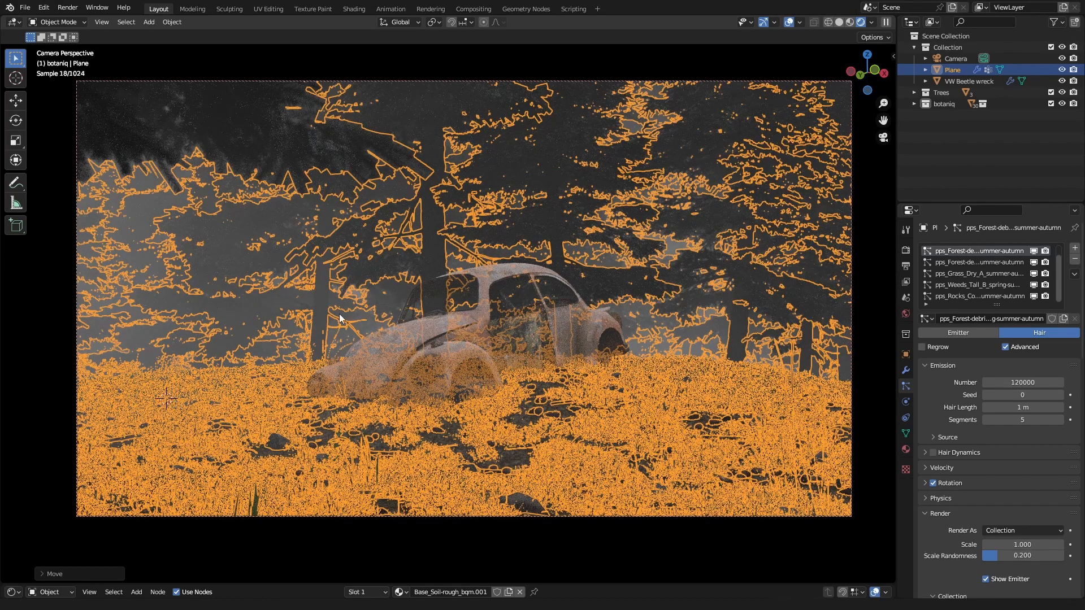
click(839, 22)
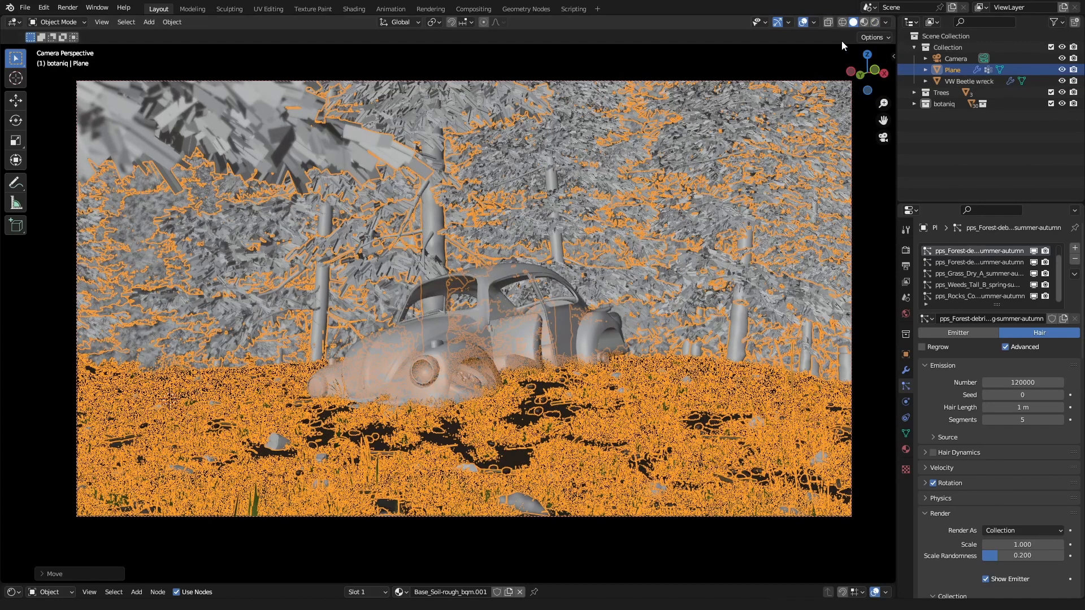
click(803, 22)
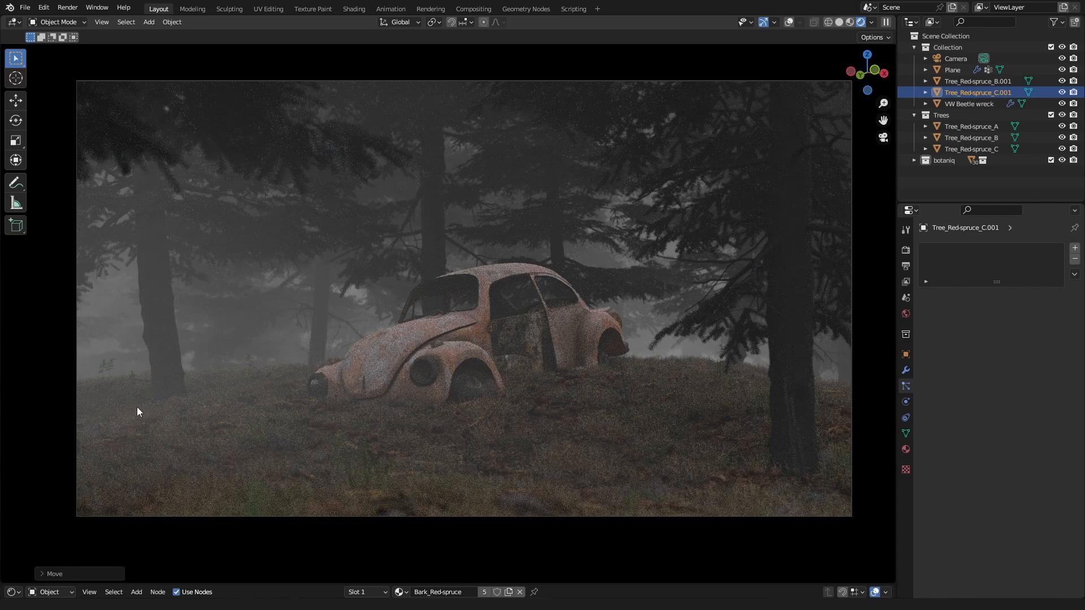
Step: Duplicate Tree_Red-spruce_C.001 and place the copy in the left foreground of the camera view
key(shift+d)
click(122, 410)
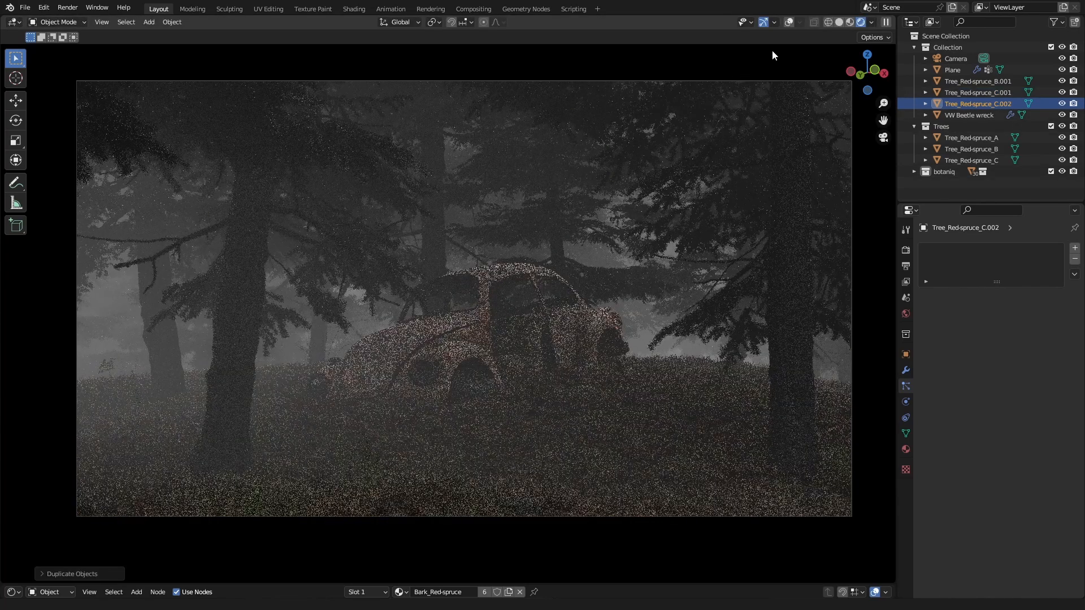
key(shift+alt+z)
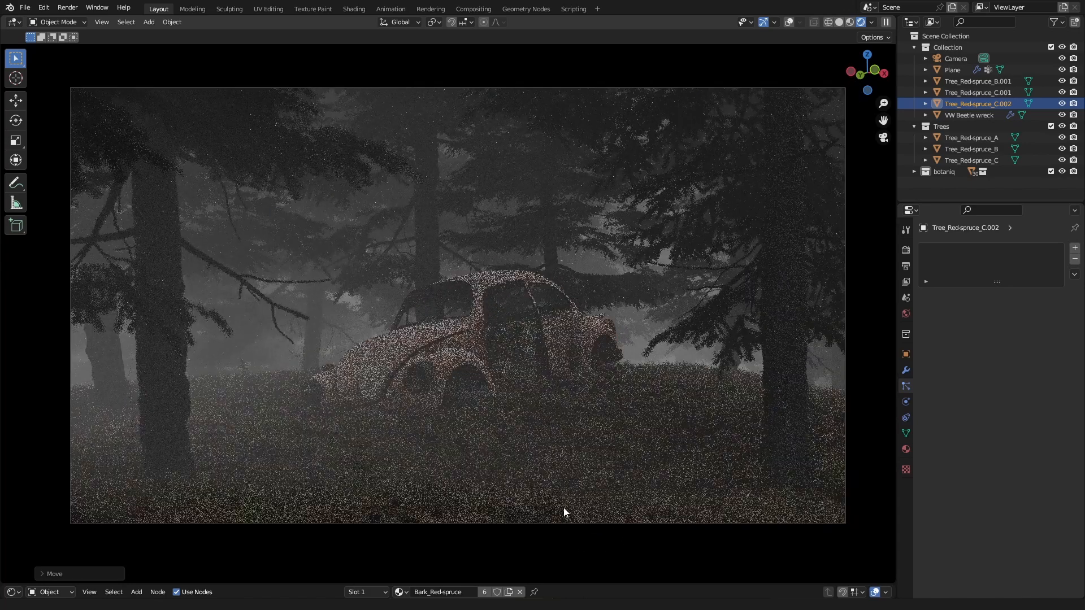
Step: Turn the overlays back on and switch the viewport to solid shading with the duplicated spruce still selected
scroll(725, 399, down, 1)
key(n)
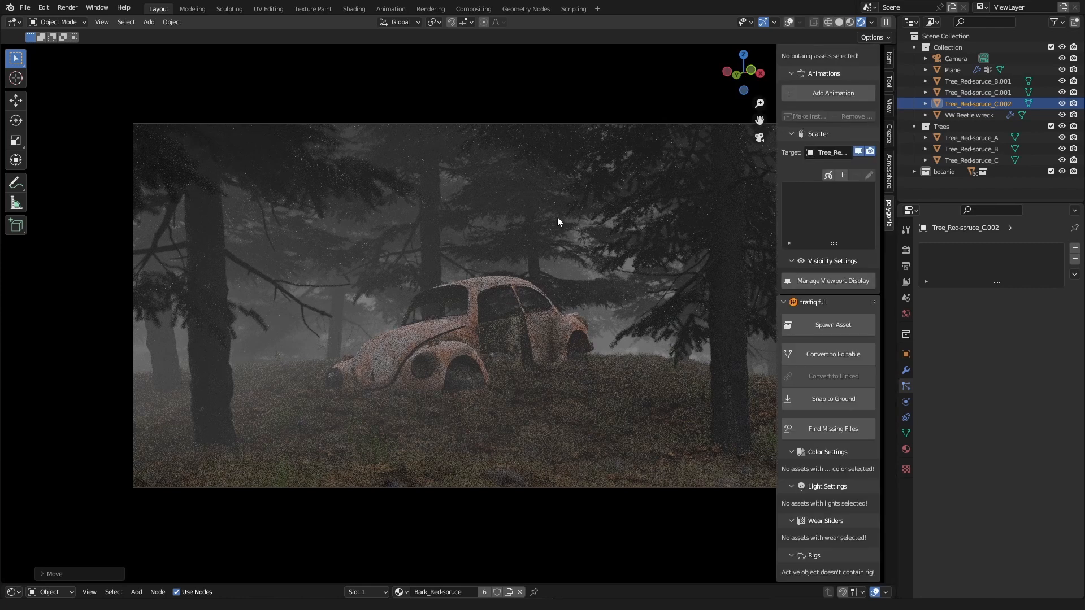
key(n)
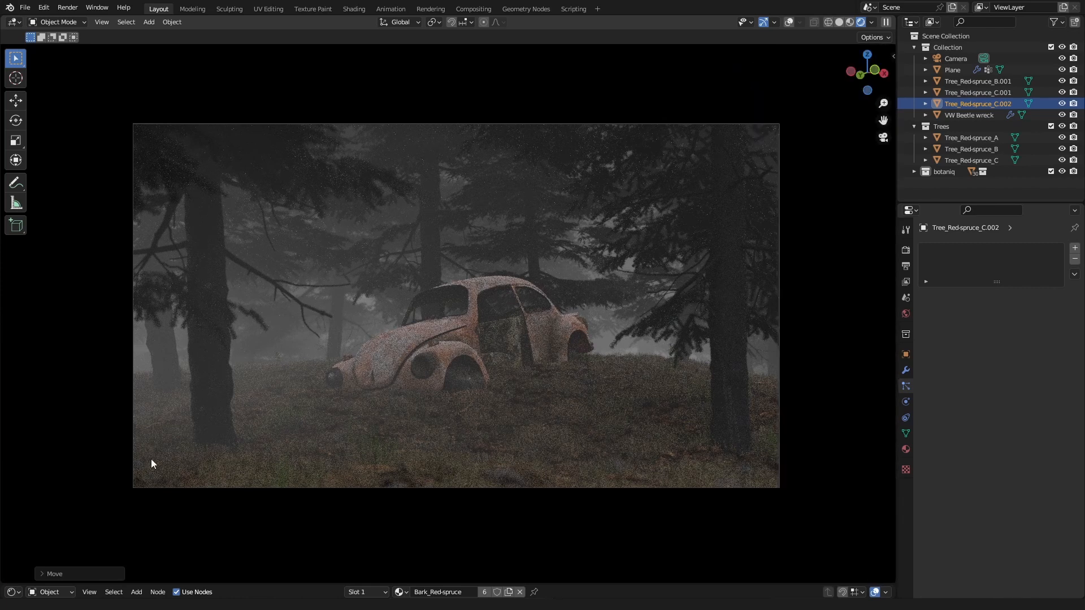
click(791, 23)
click(839, 23)
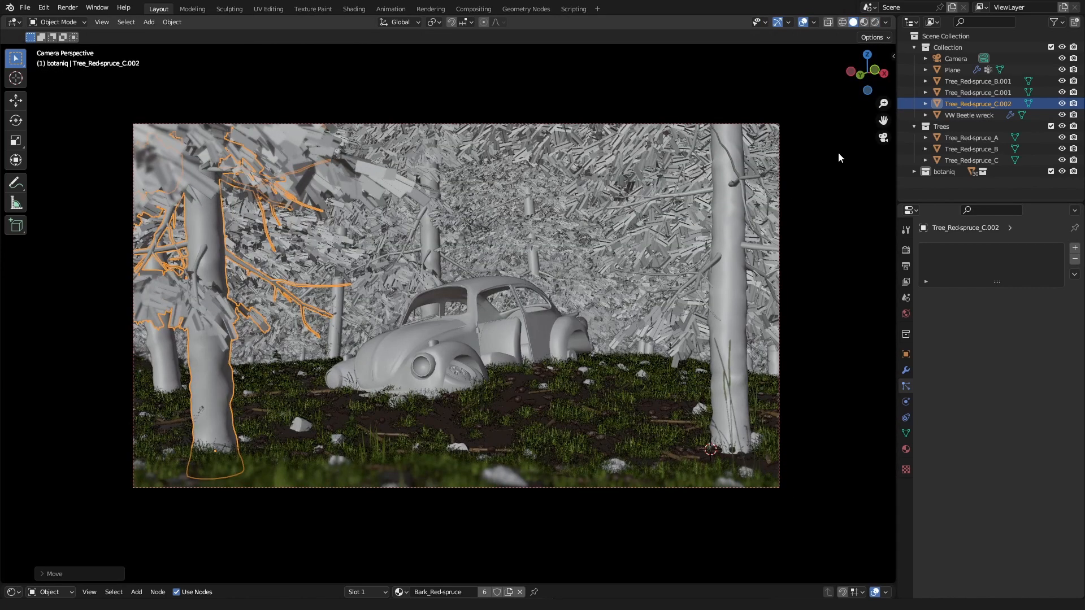
Step: Preview the scene in rendered shading and examine the fogged forest from above, outside the camera view
scroll(795, 330, up, 1)
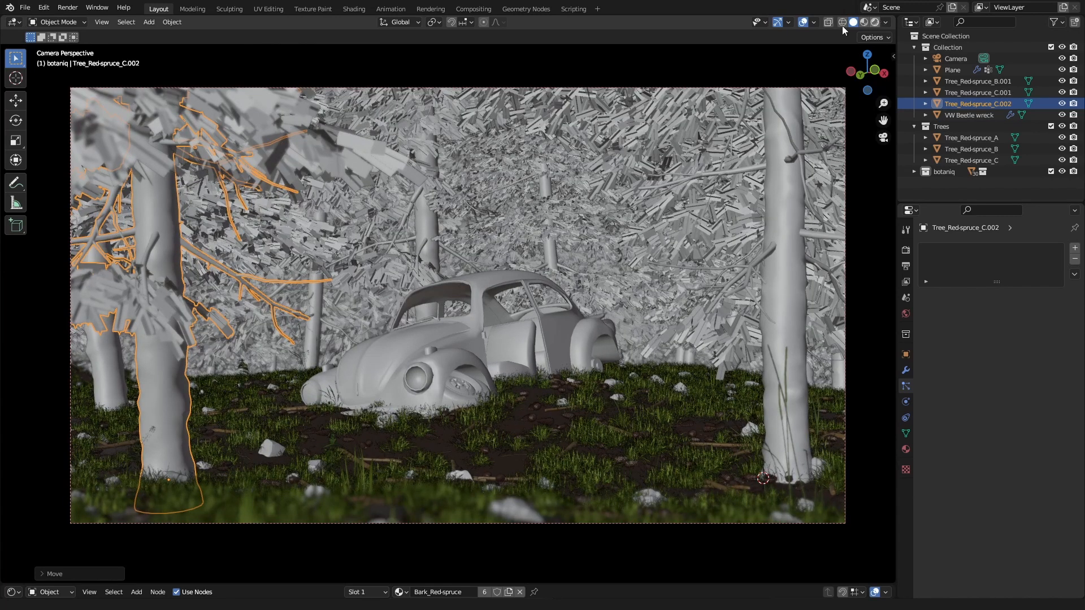
click(875, 23)
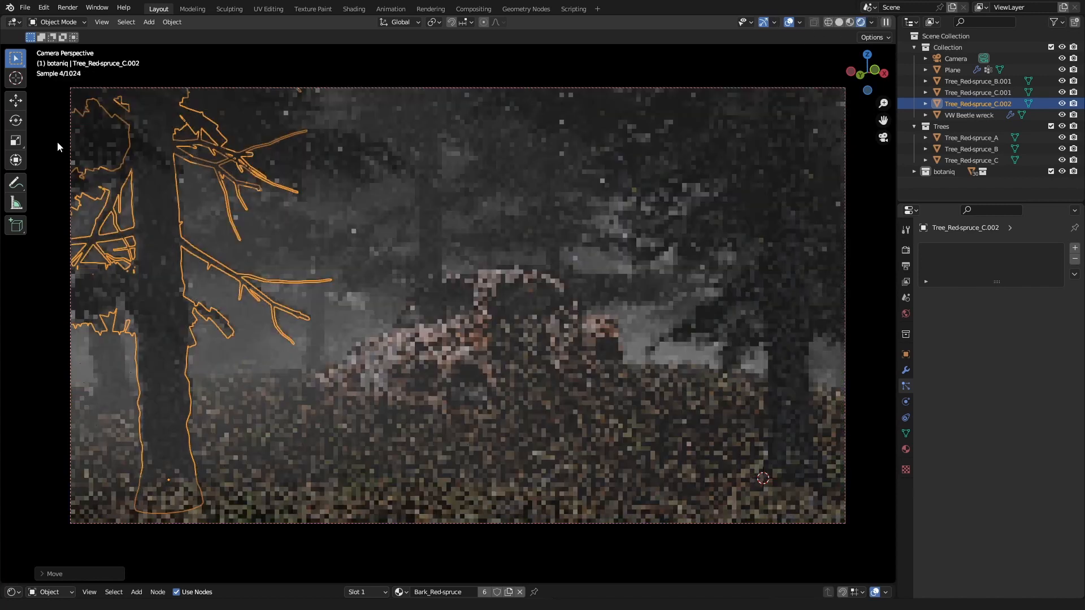
middle_drag(371, 221, 490, 253)
mouse_move(486, 342)
middle_down()
mouse_move(442, 342)
mouse_move(273, 254)
middle_up()
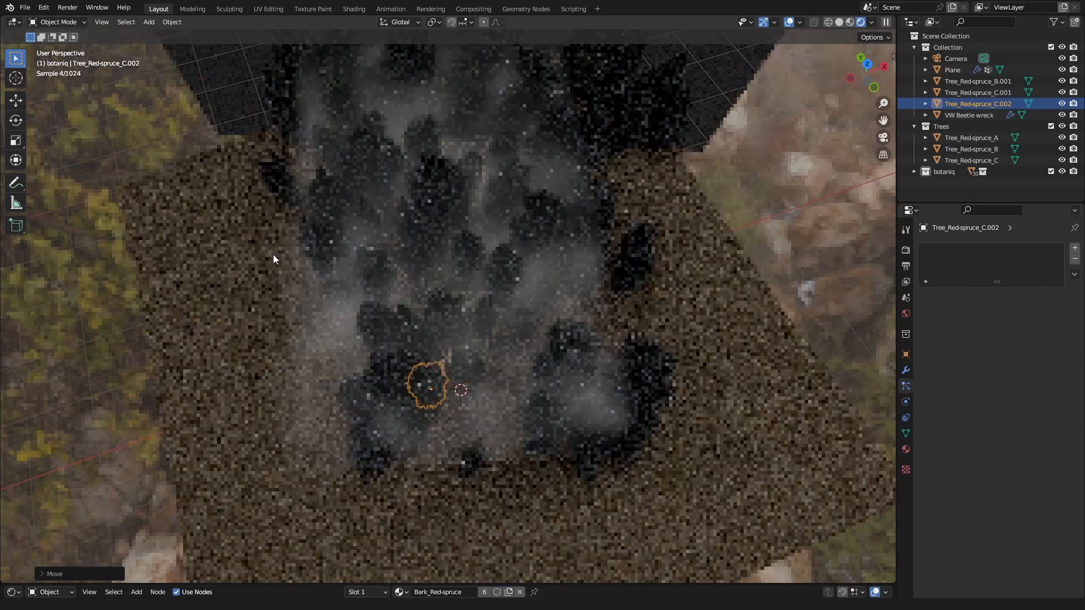
Step: Switch the viewport out of rendered shading to wireframe to inspect the layout of the trees around the ground plane
click(839, 22)
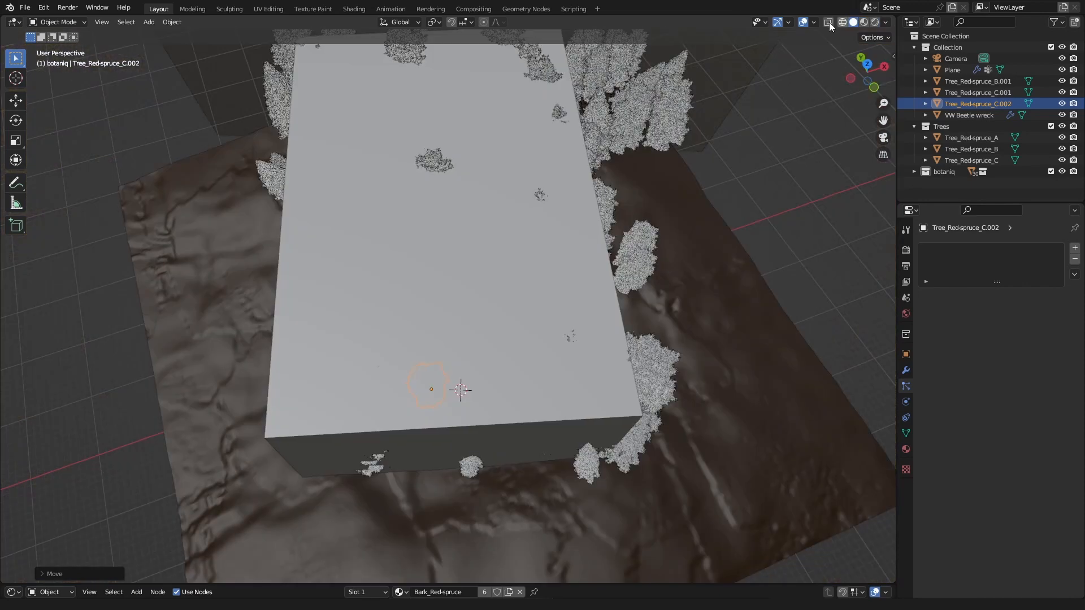
click(828, 22)
click(842, 21)
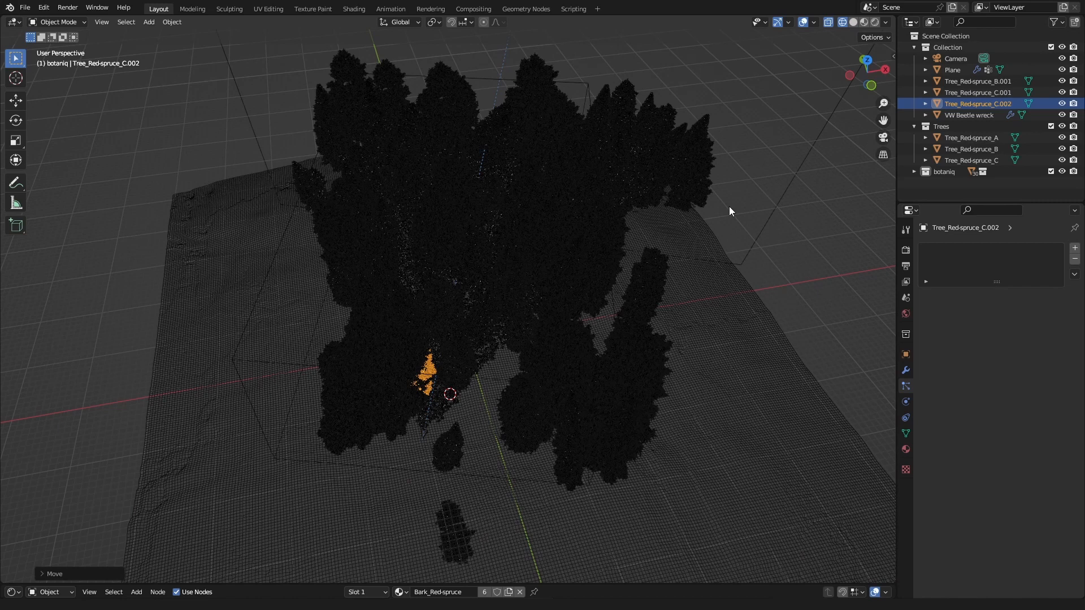
Step: Return to the camera view with the overlays hidden and the viewport in solid shading
key(KP_0)
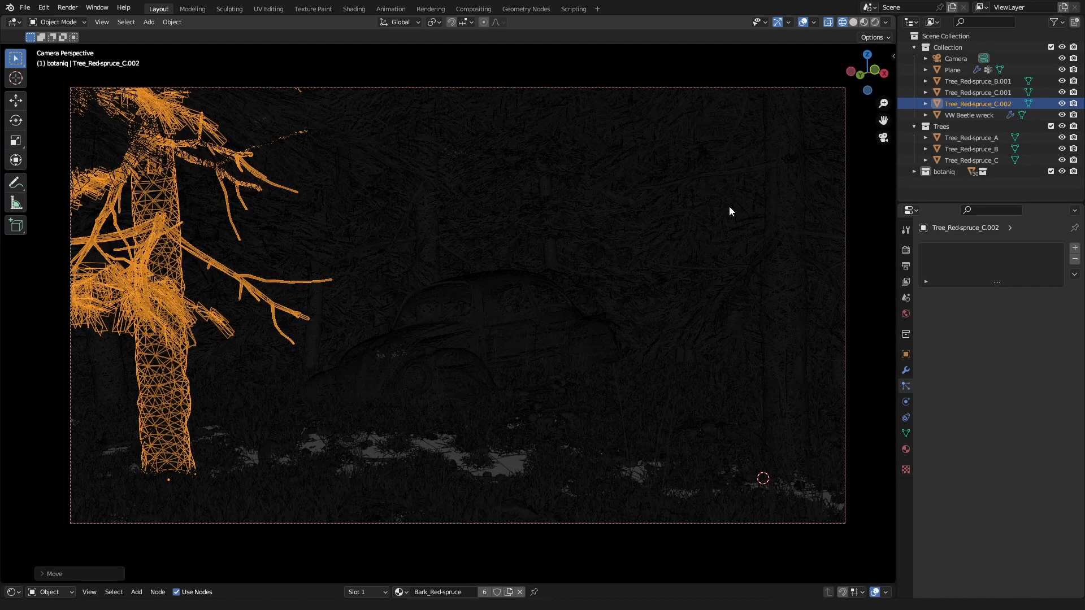
click(803, 23)
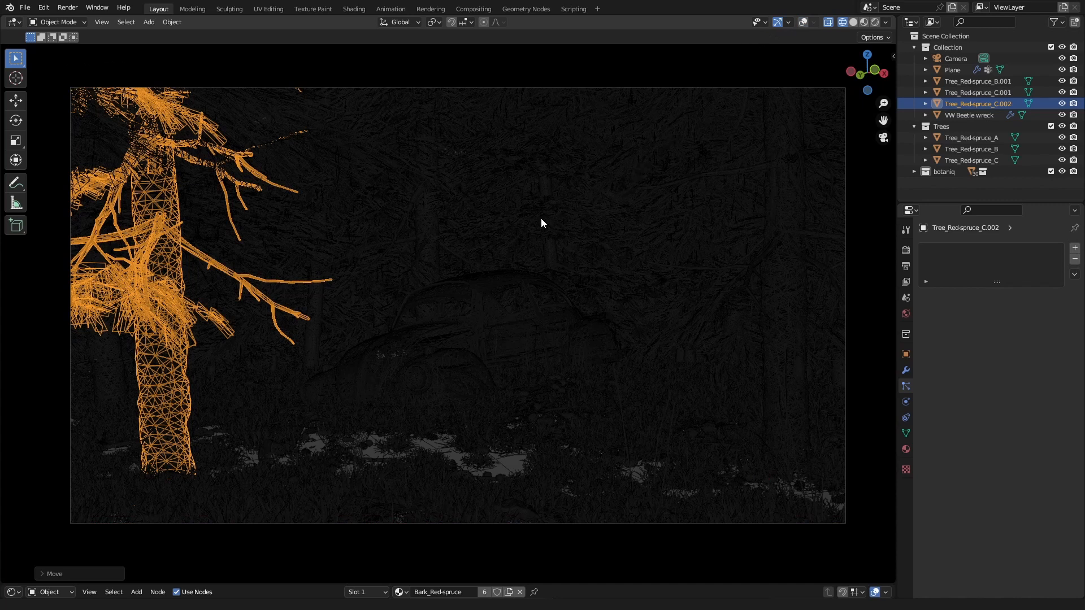
click(854, 22)
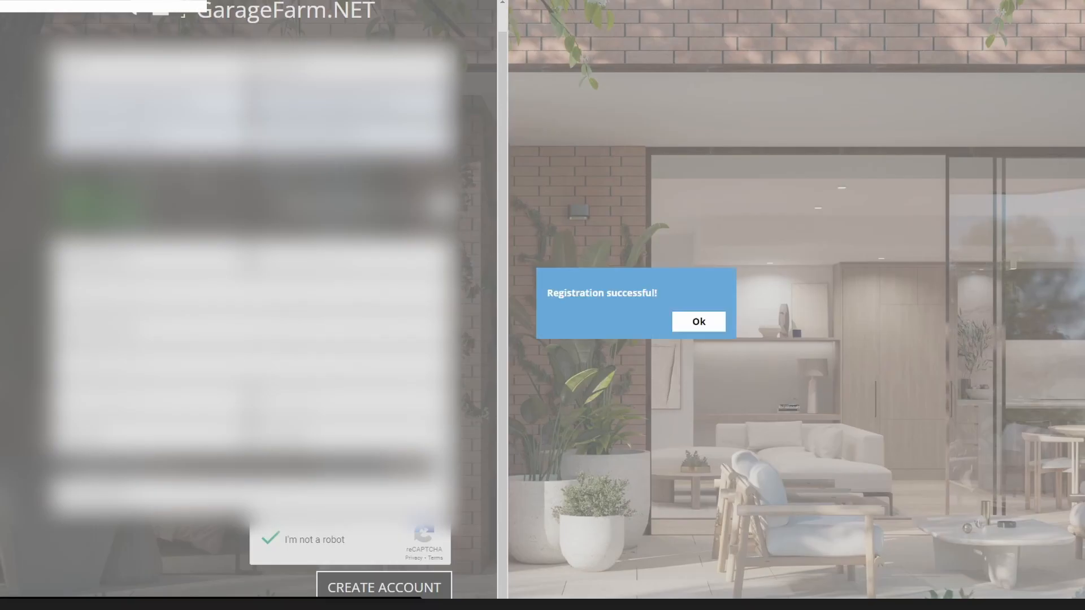
Step: Switch to the GarageFarm web dashboard, open its downloads, and install the Blender plugin in renderBeamer
click(698, 322)
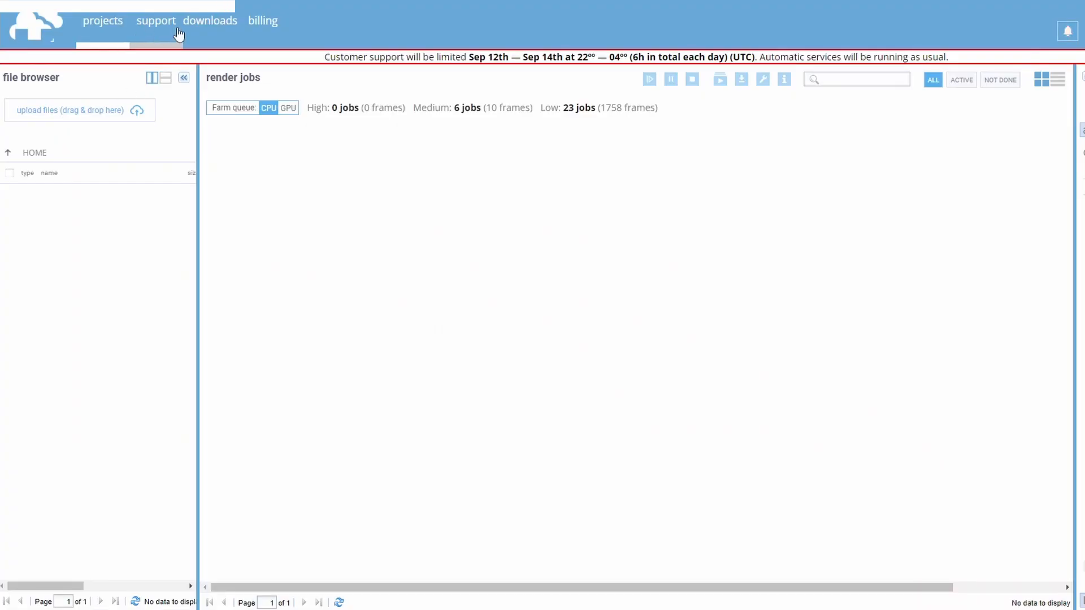
click(210, 23)
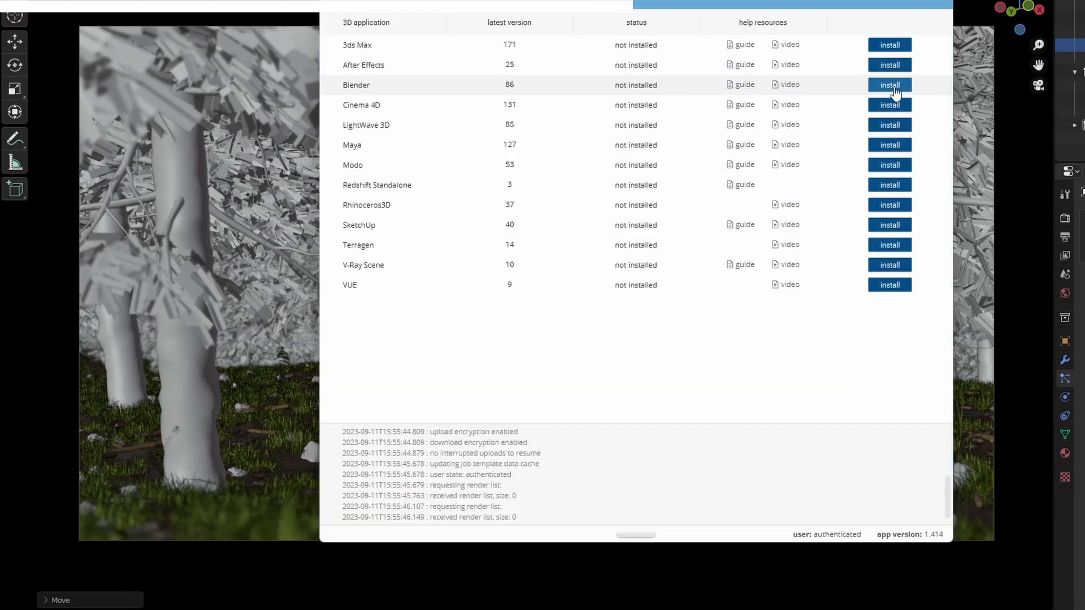
click(893, 88)
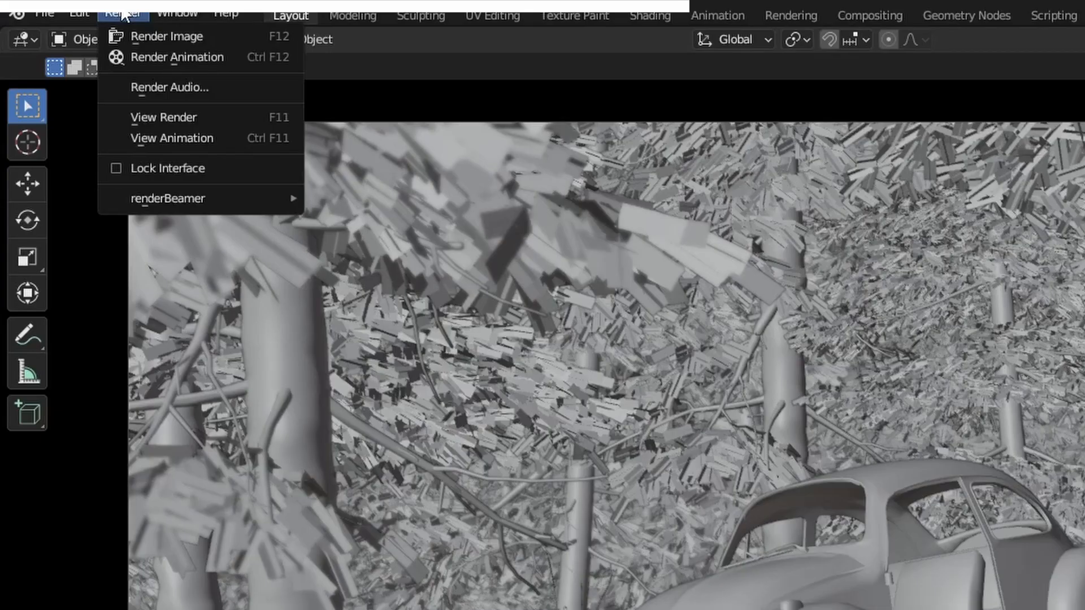
Step: Upload the scene from Blender to GarageFarm as a still frame with renderBeamer and submit the dark_forest.blend job
mouse_move(207, 200)
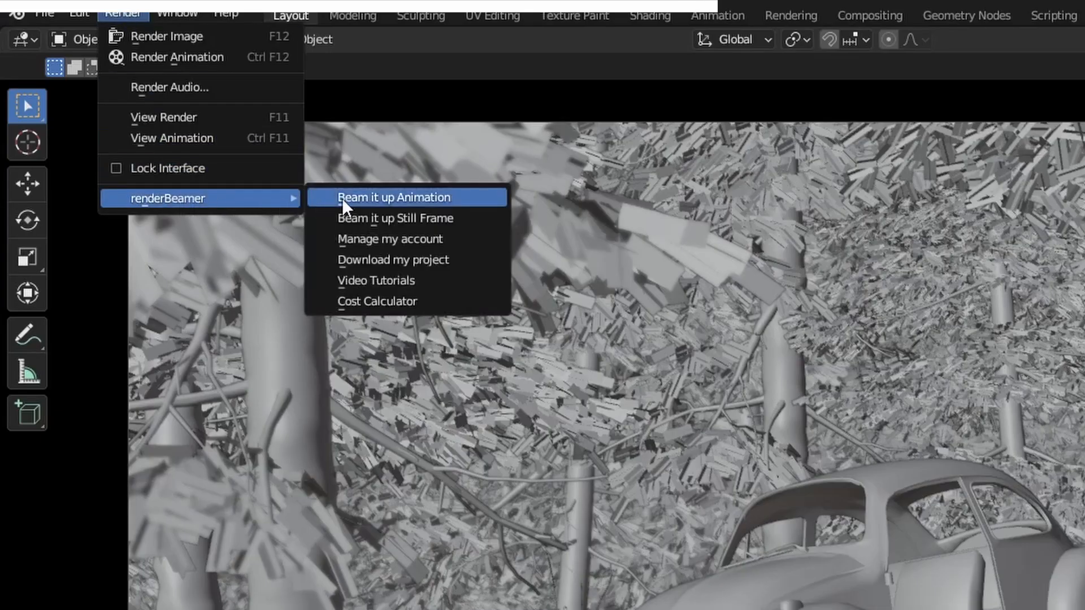
click(354, 222)
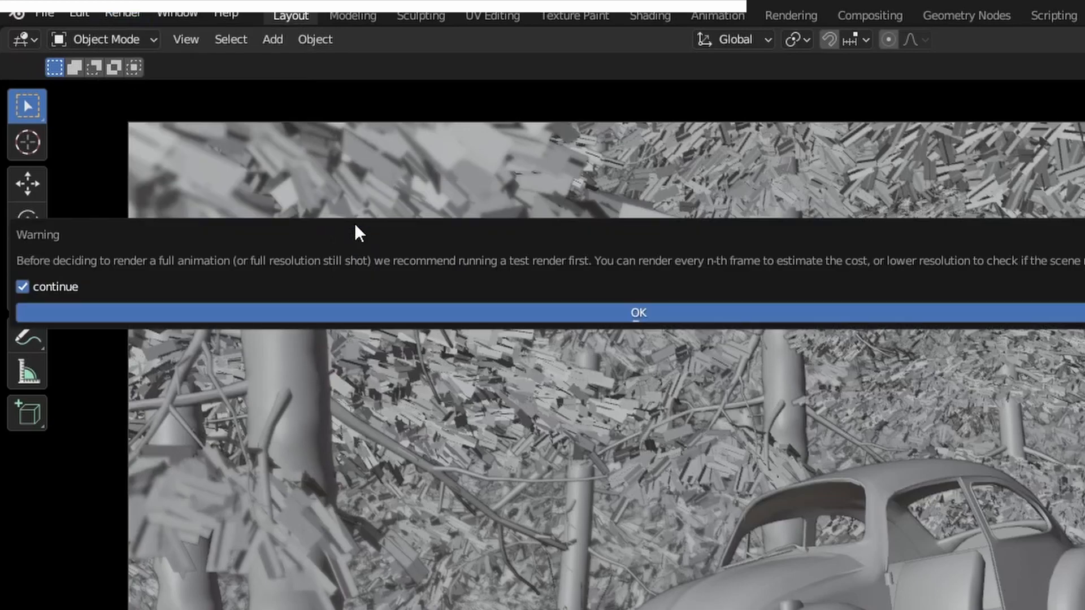
click(189, 312)
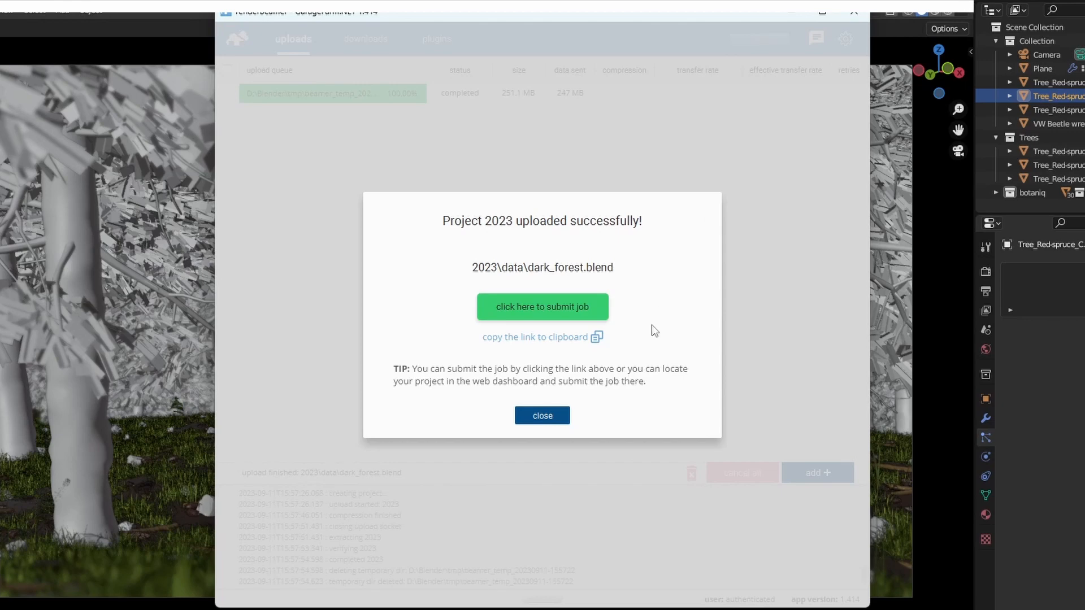
click(534, 315)
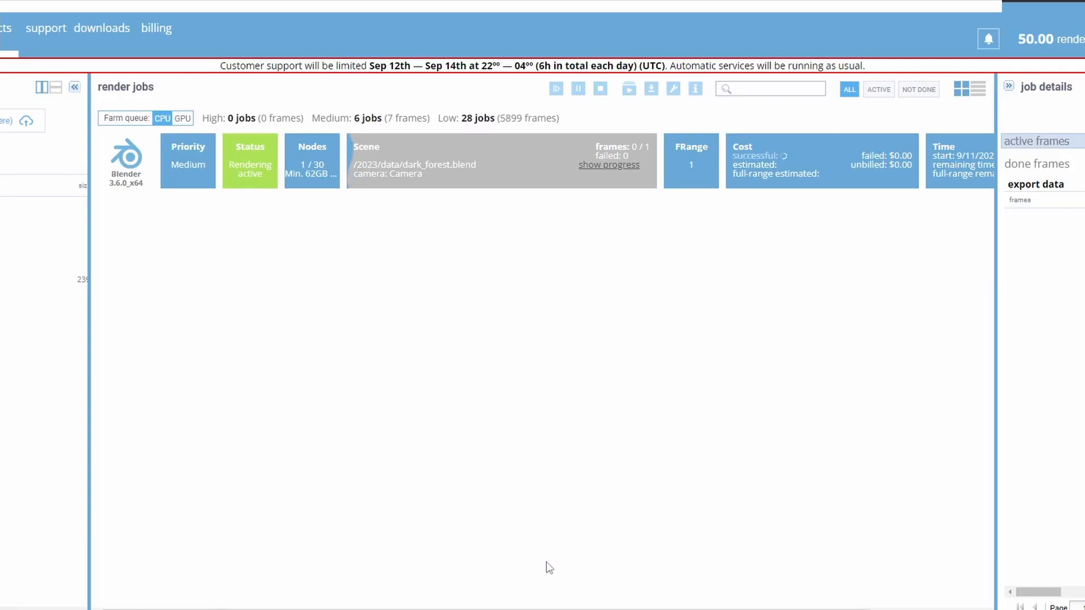